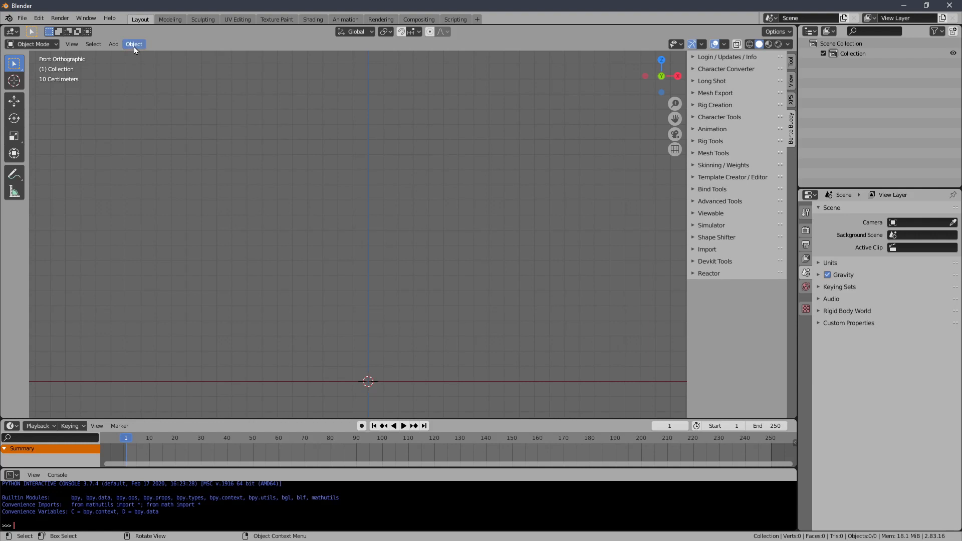
left_click(134, 44)
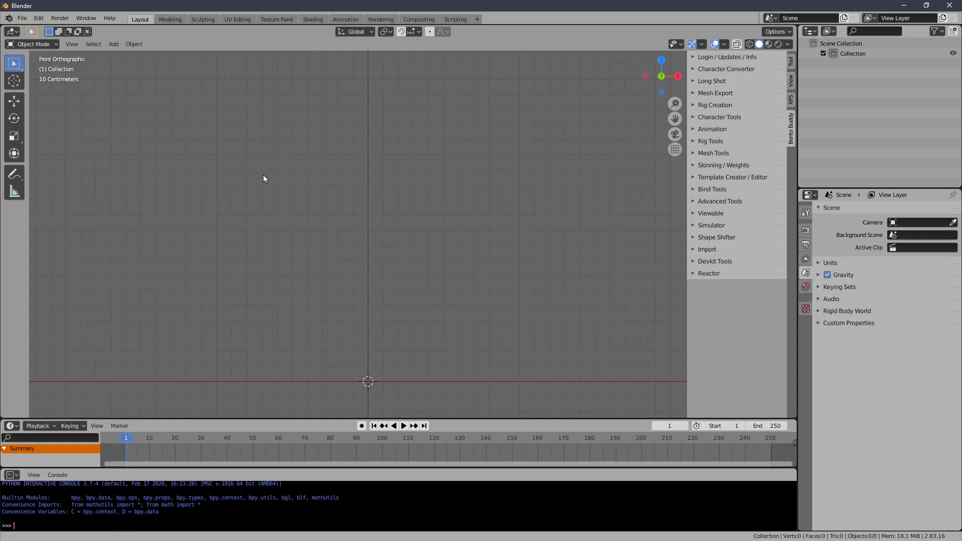
middle_click_drag(264, 176, 264, 173, "shift")
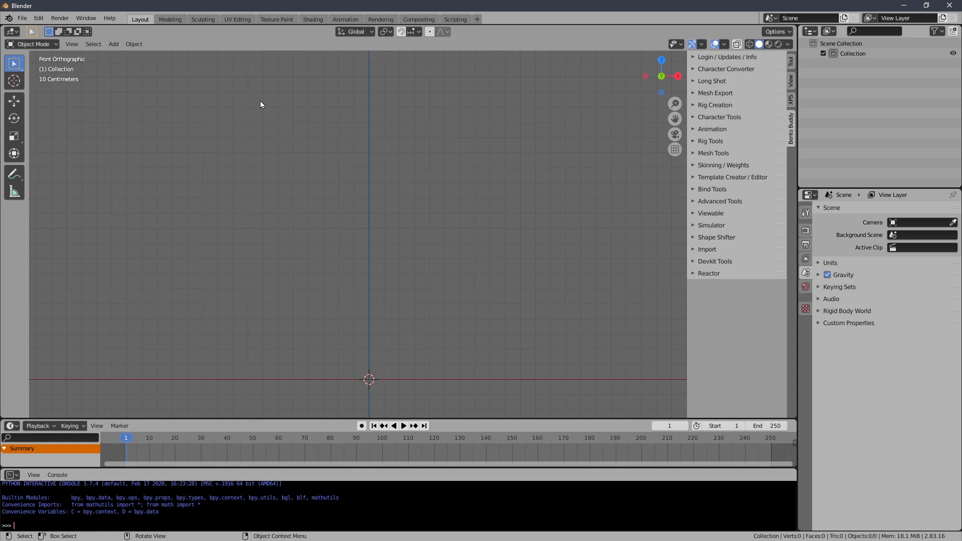
middle_click_drag(261, 101, 252, 98, "shift")
Add an armature at the scene origin and switch it to Edit Mode
left_click(138, 47)
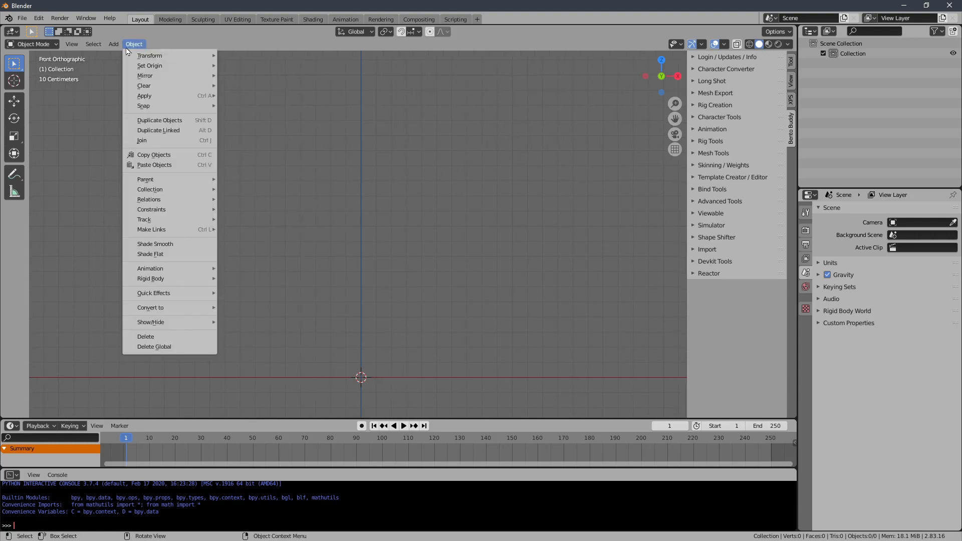
mouse_move(116, 45)
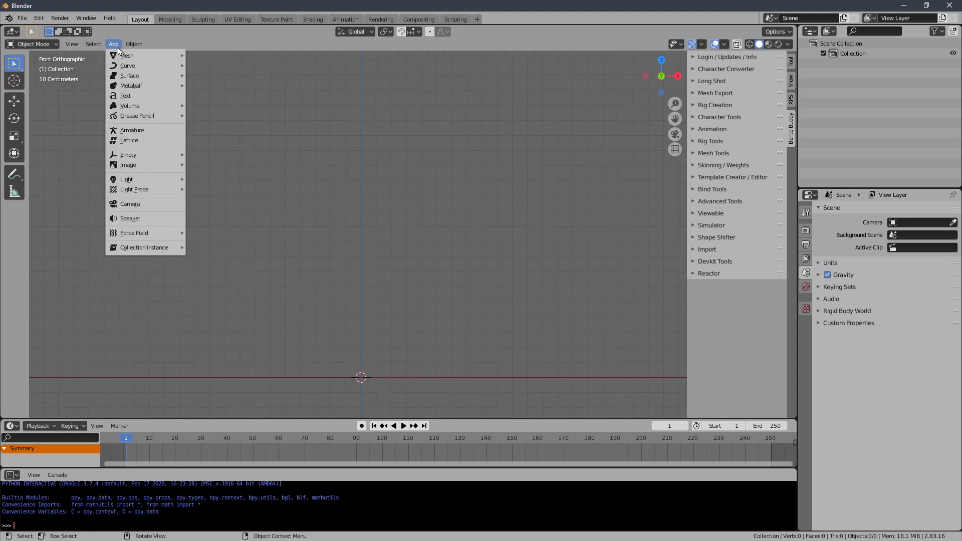
left_click(145, 130)
middle_click_drag(266, 230, 319, 226, "shift")
left_click(361, 205)
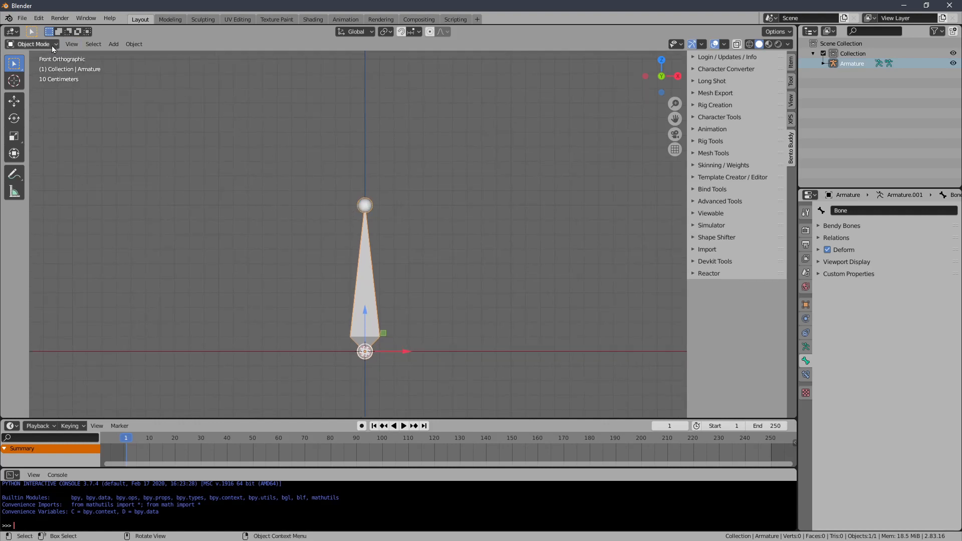
left_click(32, 44)
left_click(28, 65)
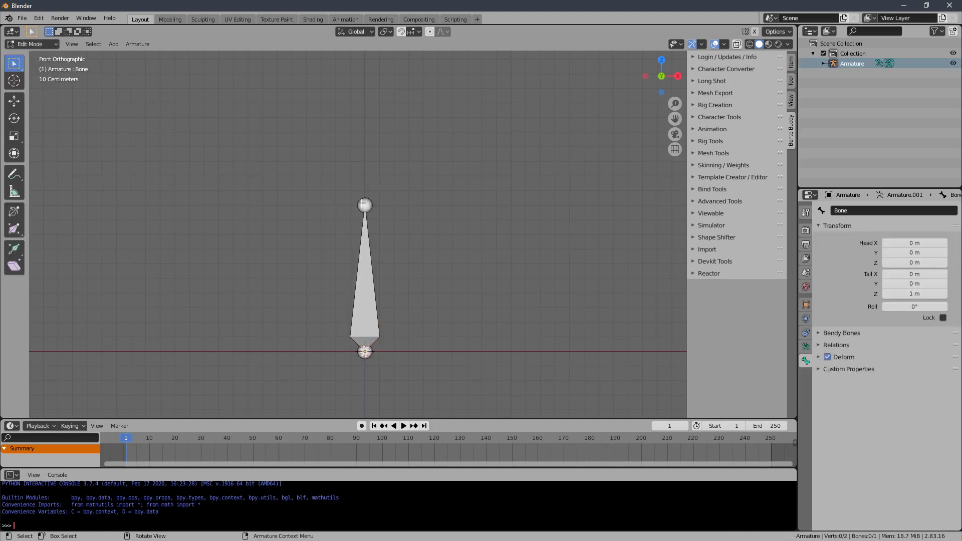
Extrude a second bone about 0.66 m straight up from the first bone's tip and select it
key("e")
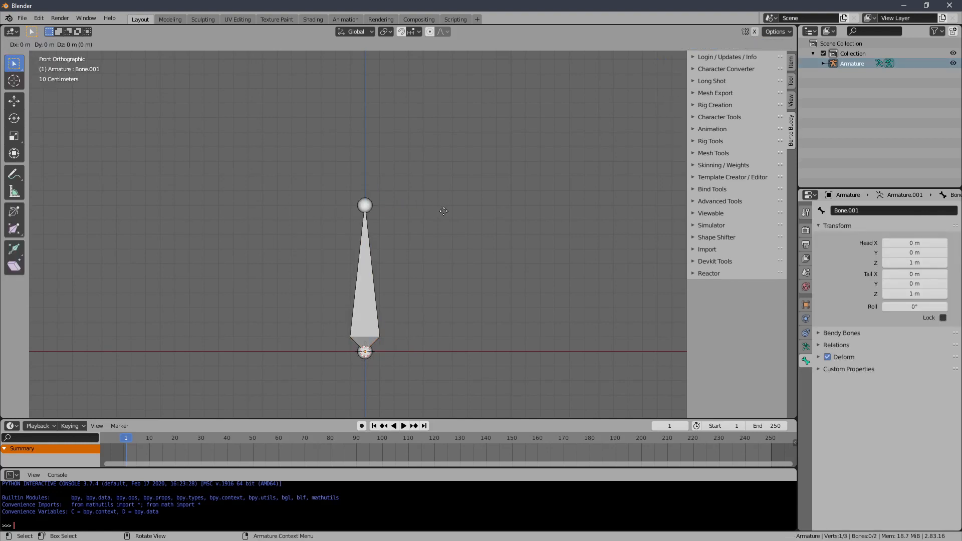
key("Escape")
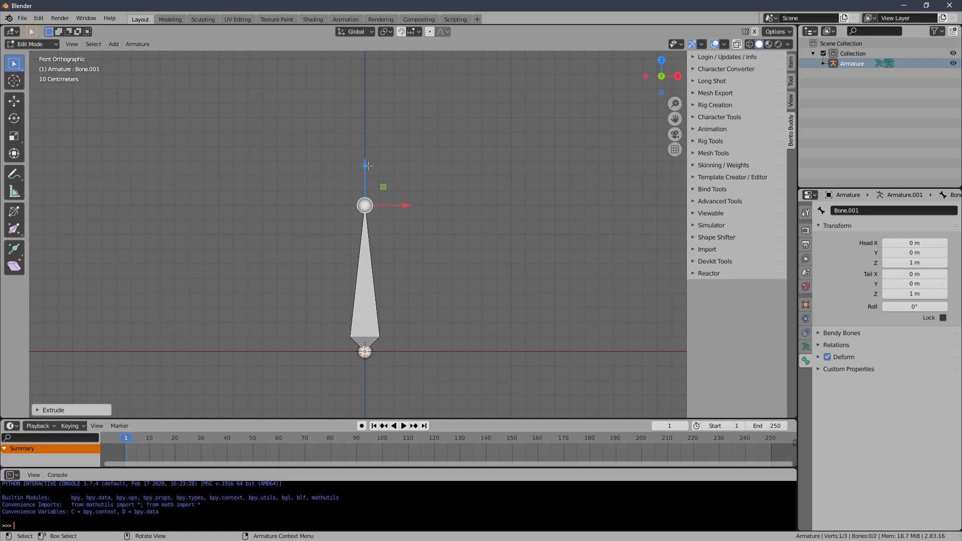
left_click_drag(367, 165, 368, 70)
middle_click_drag(355, 150, 361, 150, "shift")
left_click(372, 150)
key("r")
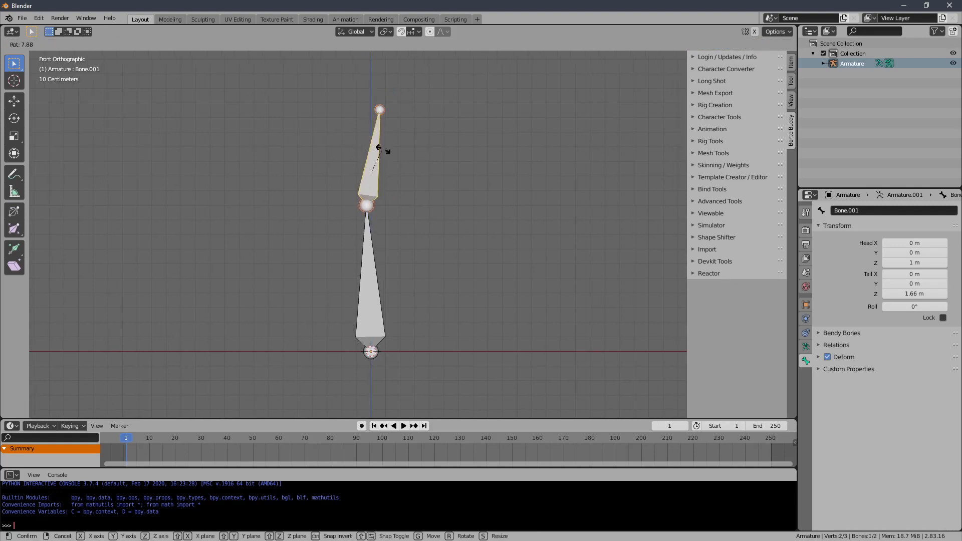
key("Escape")
key("g")
key("Escape")
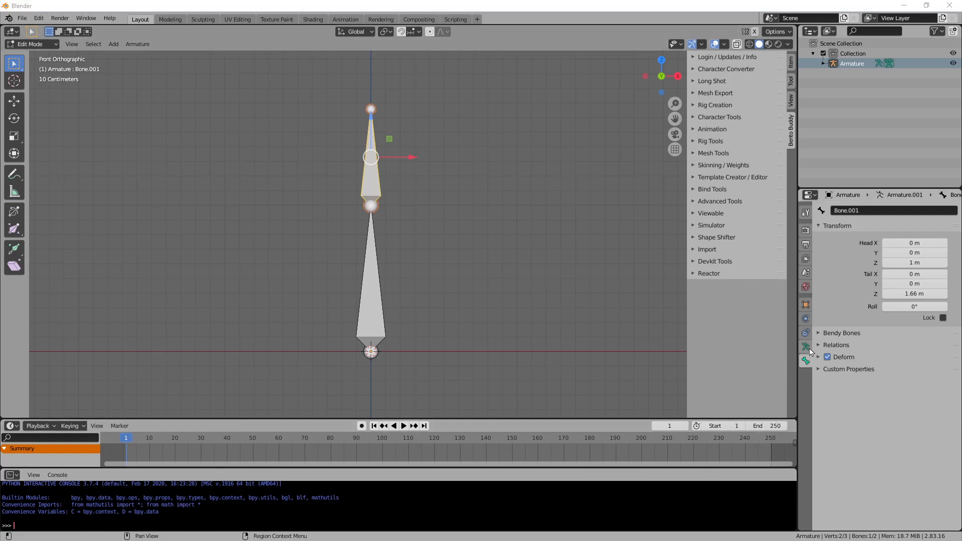
Clear the upper bone's parent in its relations and move it about 0.75 m along positive X
left_click(827, 346)
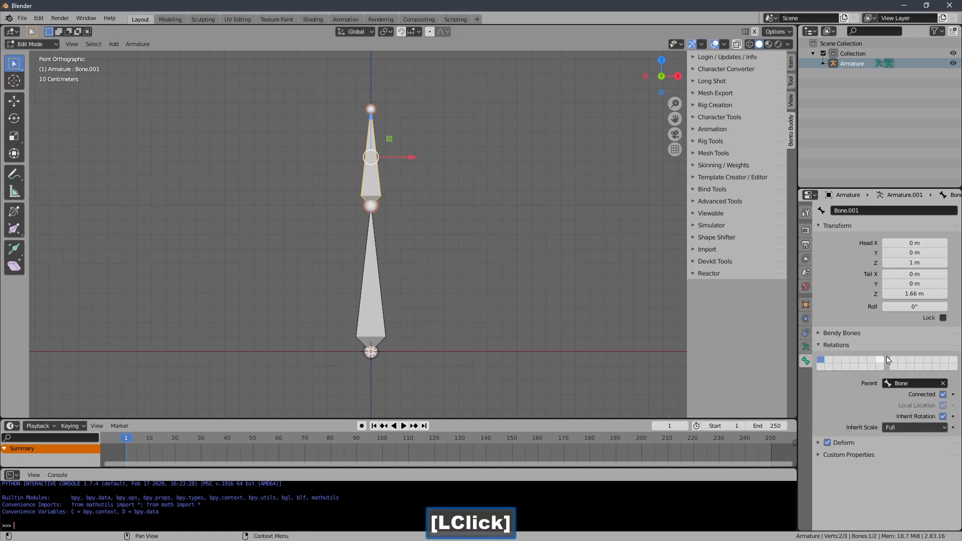
left_click(943, 384)
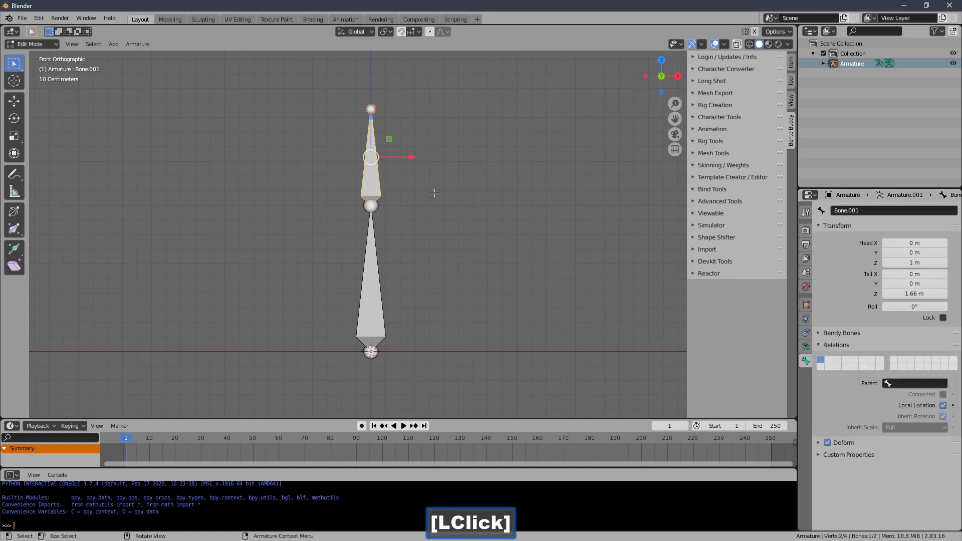
left_click_drag(401, 157, 514, 143)
Parent the detached bone to the first bone, keeping its offset
left_click(371, 276, "shift")
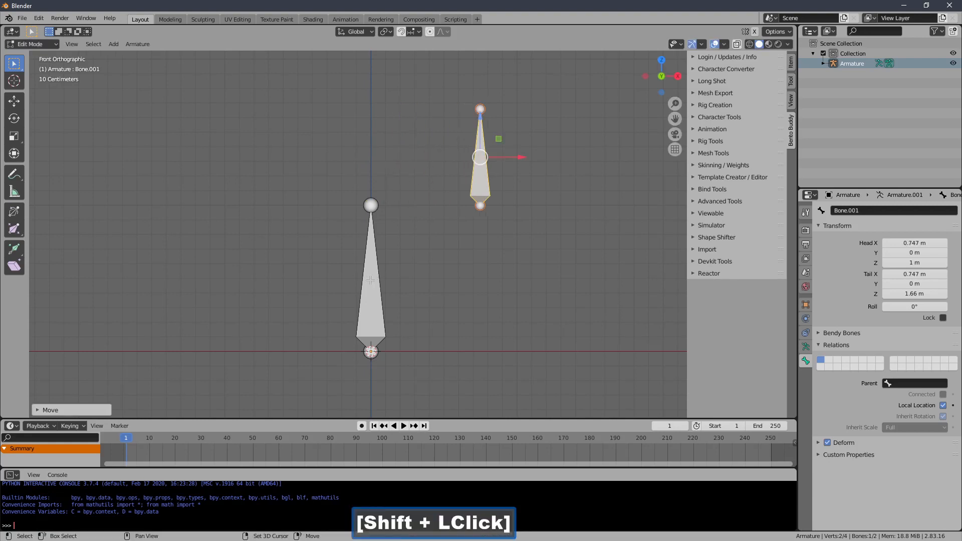
key("ctrl+p")
left_click(477, 275)
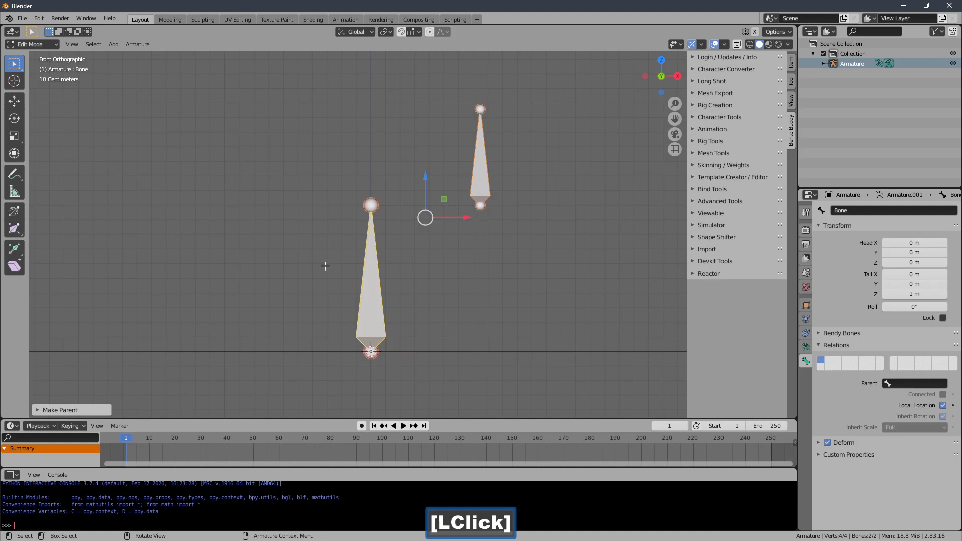
middle_click_drag(445, 197, 452, 208, "ctrl")
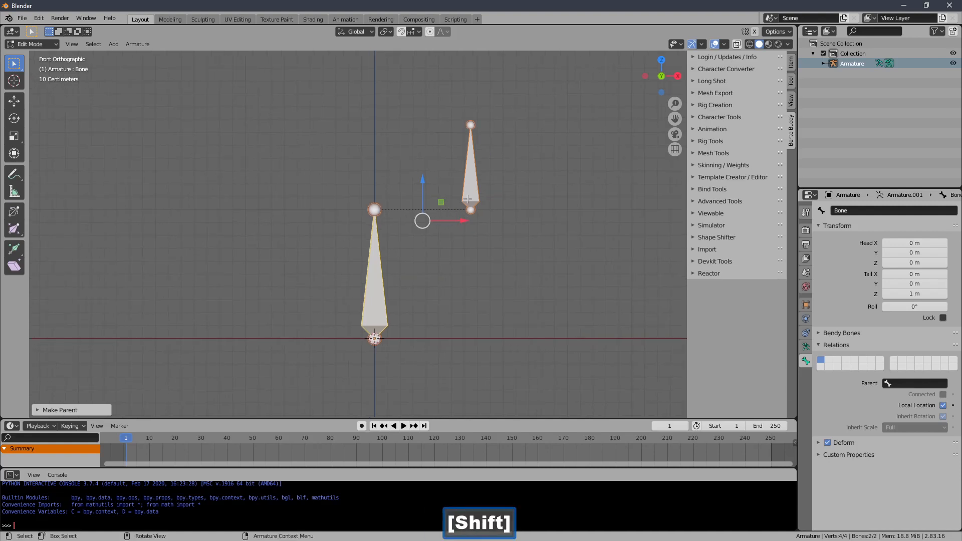
Rotate the offset bone 90° clockwise in the front view so it lies horizontally with its tip pointing along positive X
left_click(477, 173)
key("r")
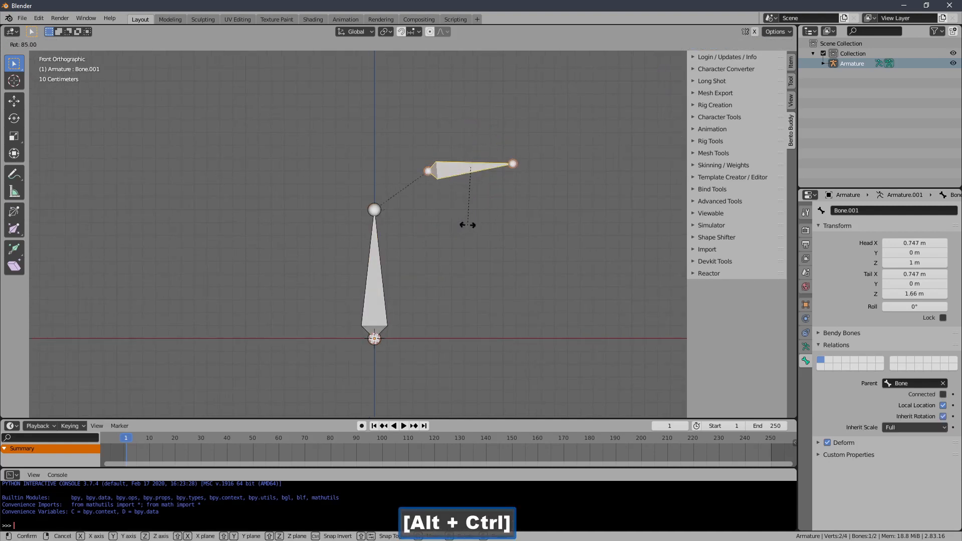
left_click(466, 216, "ctrl+alt")
middle_click_drag(470, 210, 484, 215, "shift")
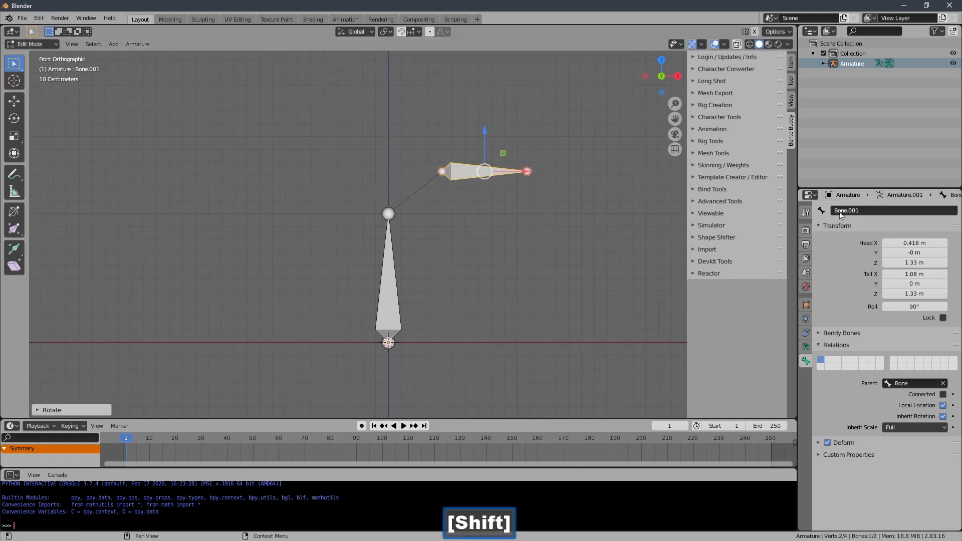
Rename the horizontal bone to arm.R
left_click(875, 211)
type("arm_R")
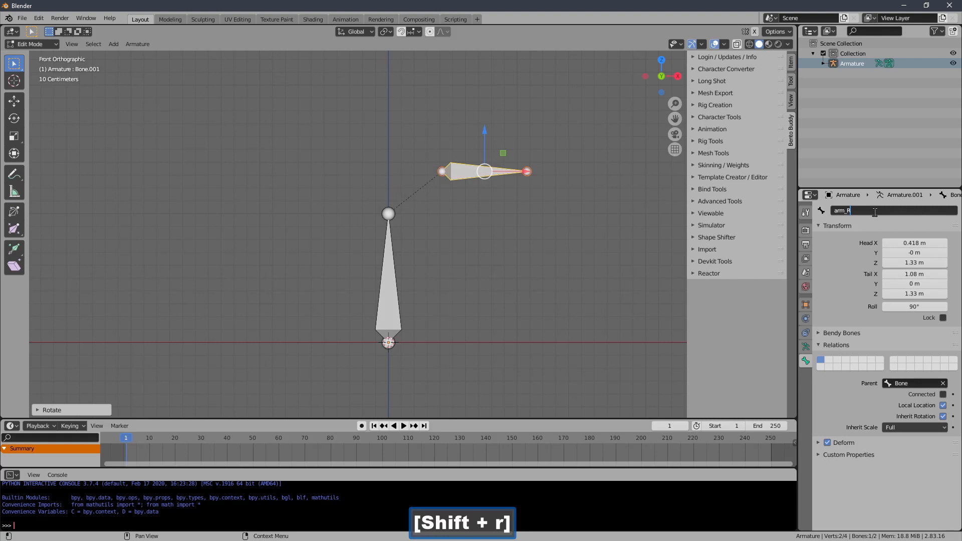
key("Caps_Lock")
type("IGHT")
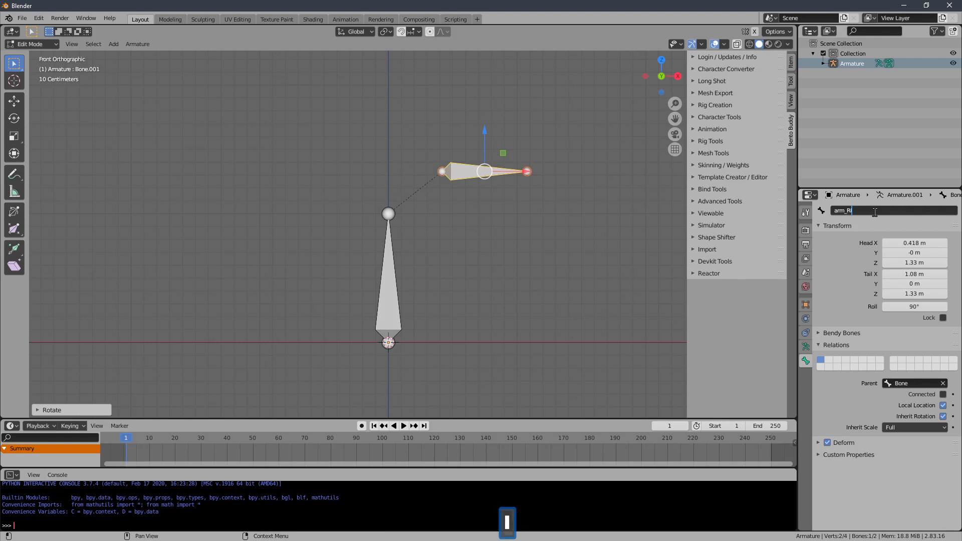
key("BackSpace")
key("BackSpace")
key("BackSpace")
key("BackSpace")
key("Caps_Lock")
type("right")
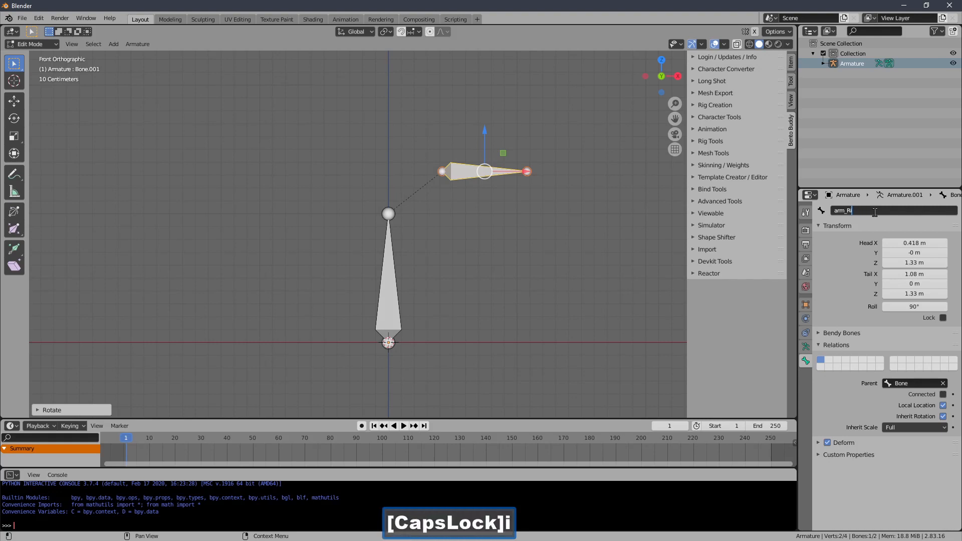
key("BackSpace")
key("BackSpace")
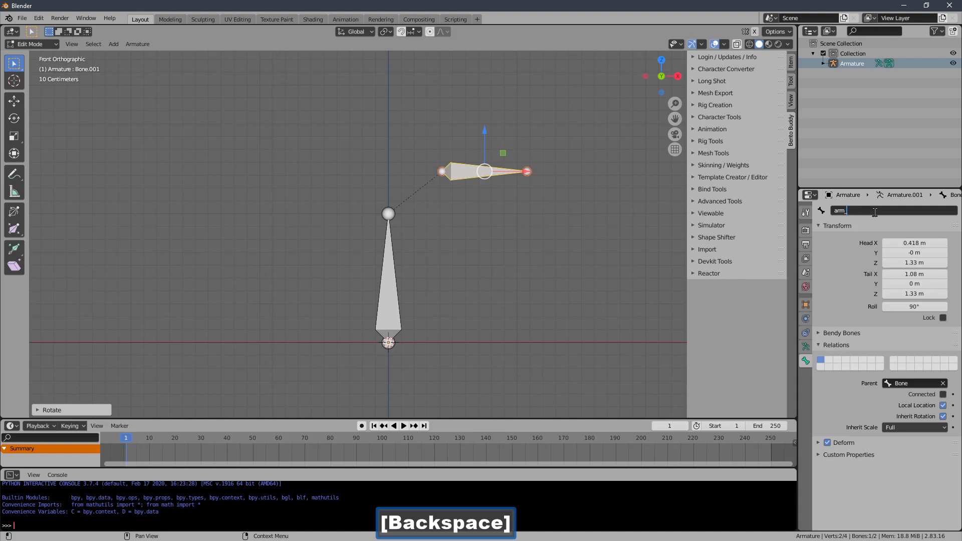
type("right")
key("BackSpace")
key("BackSpace")
key("BackSpace")
key("BackSpace")
key("BackSpace")
type(".R")
key("Return")
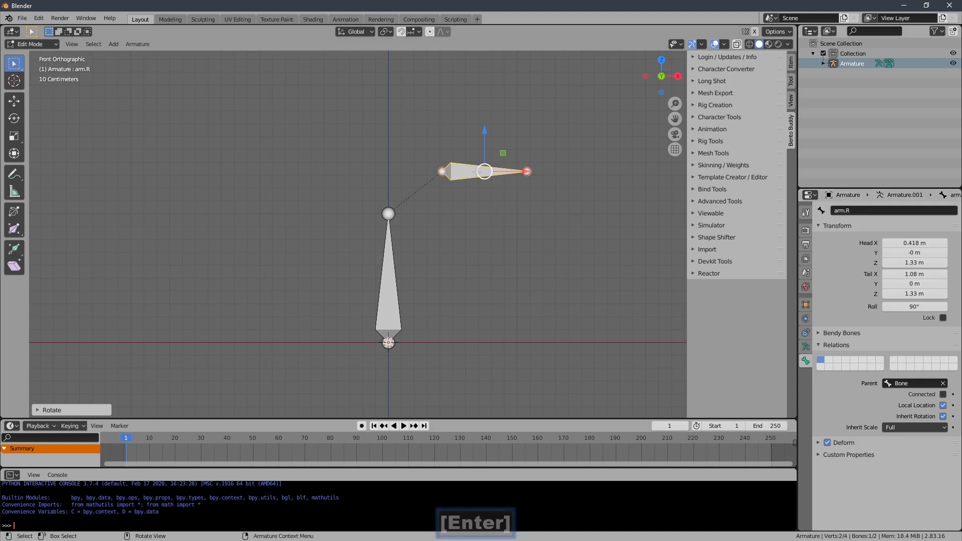
Extrude a bone about 0.56 m straight up from the tip of arm.R and select it
middle_click_drag(476, 187, 481, 188, "shift")
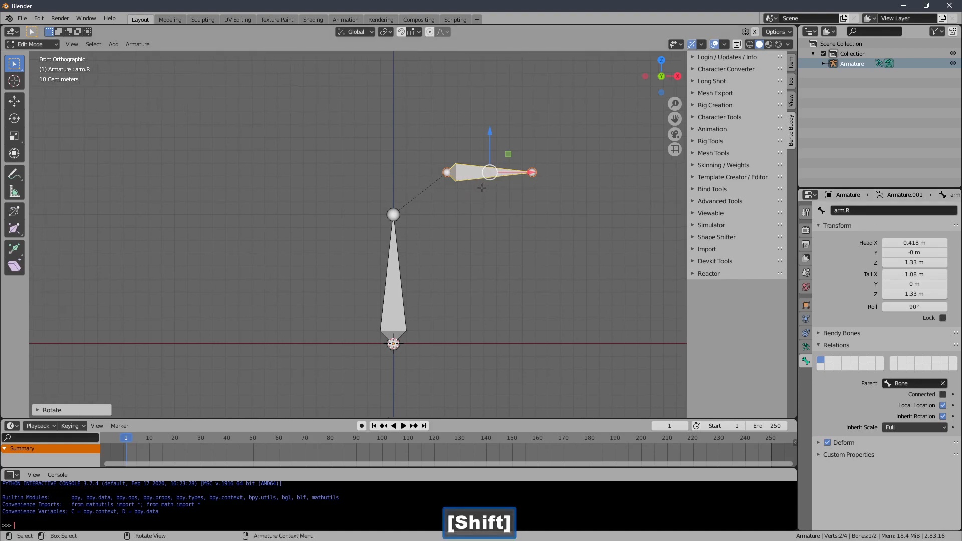
left_click(531, 181)
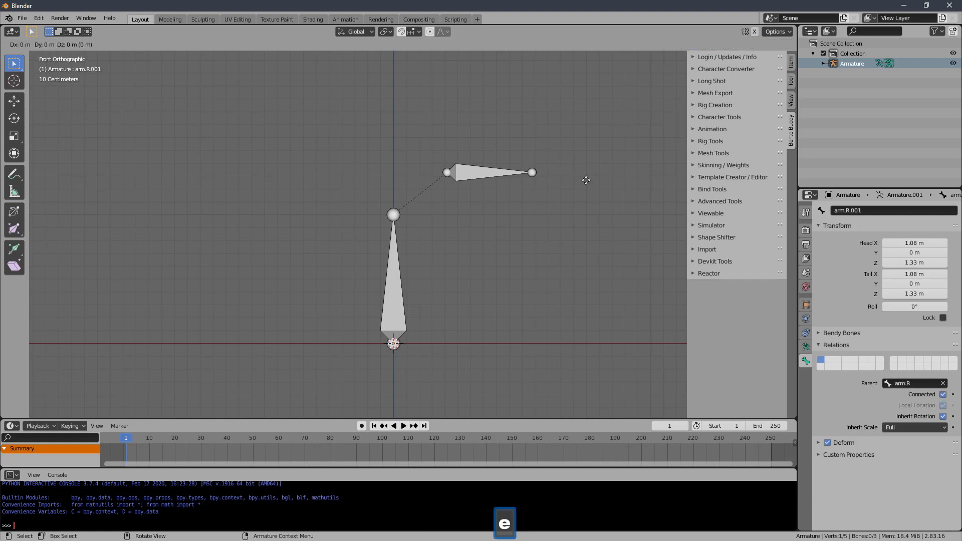
key("e")
right_click(624, 91)
left_click_drag(530, 136, 530, 65)
left_click(530, 143)
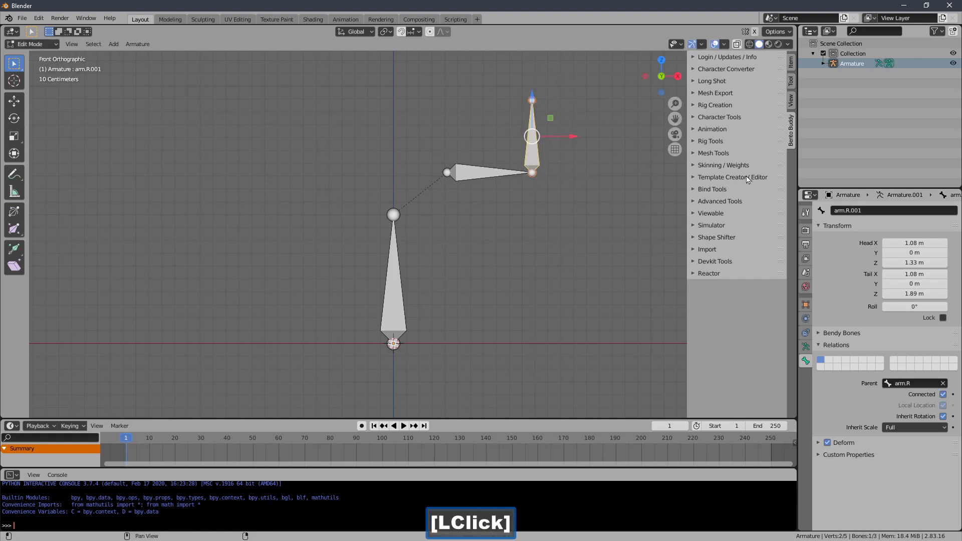
Rename the new vertical bone to shoulder.R
left_click(873, 207)
type("shoulder.R")
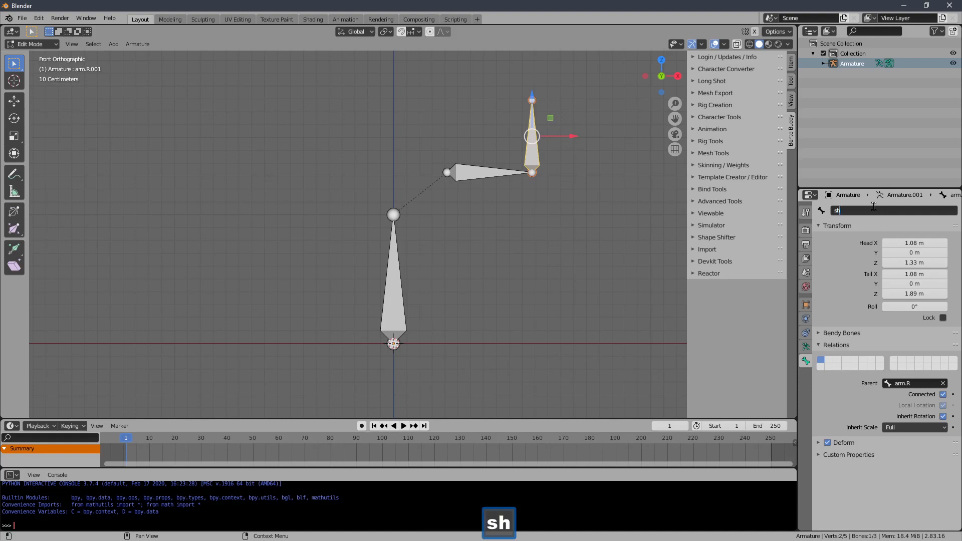
key("Return")
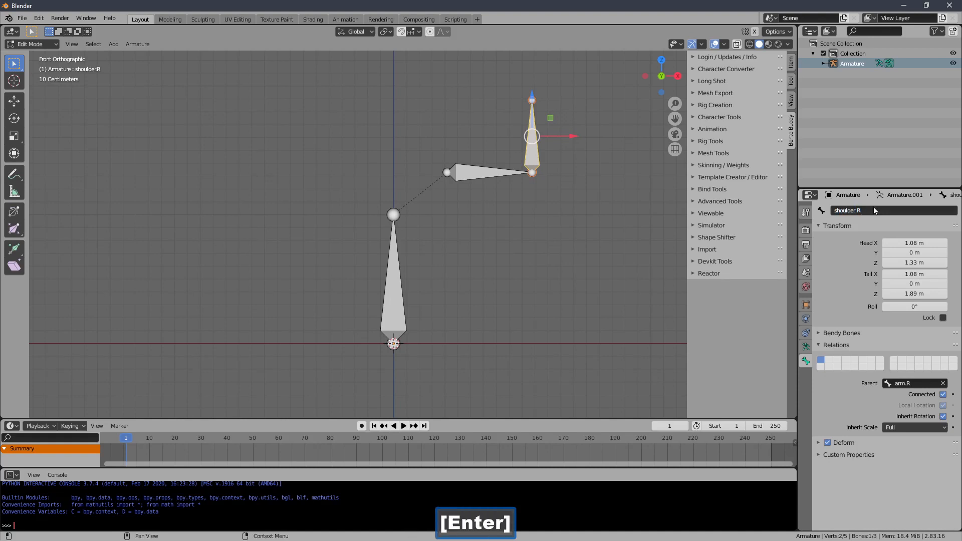
Symmetrize the arm.R and shoulder.R bones to the opposite side and check the mirrored arm bone's name
left_click(496, 204, "shift")
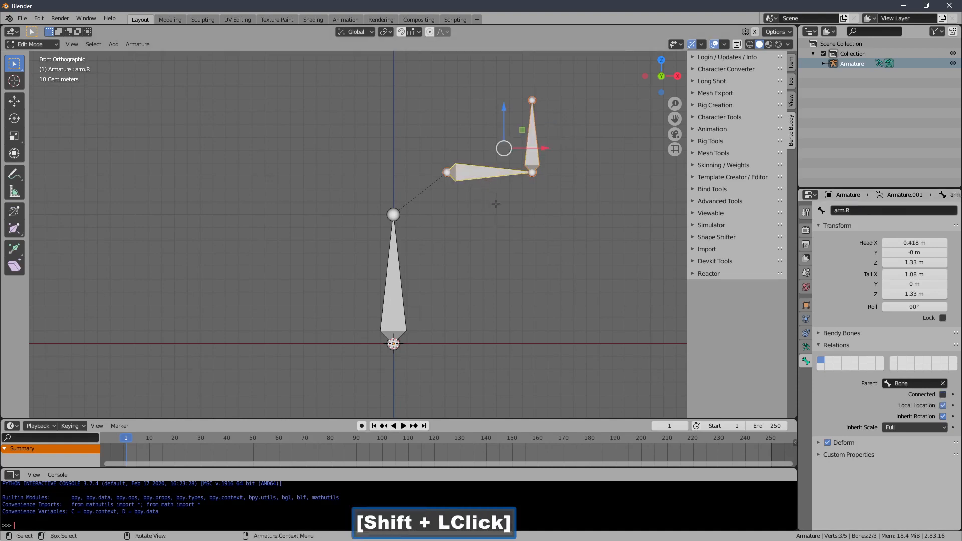
right_click(474, 173)
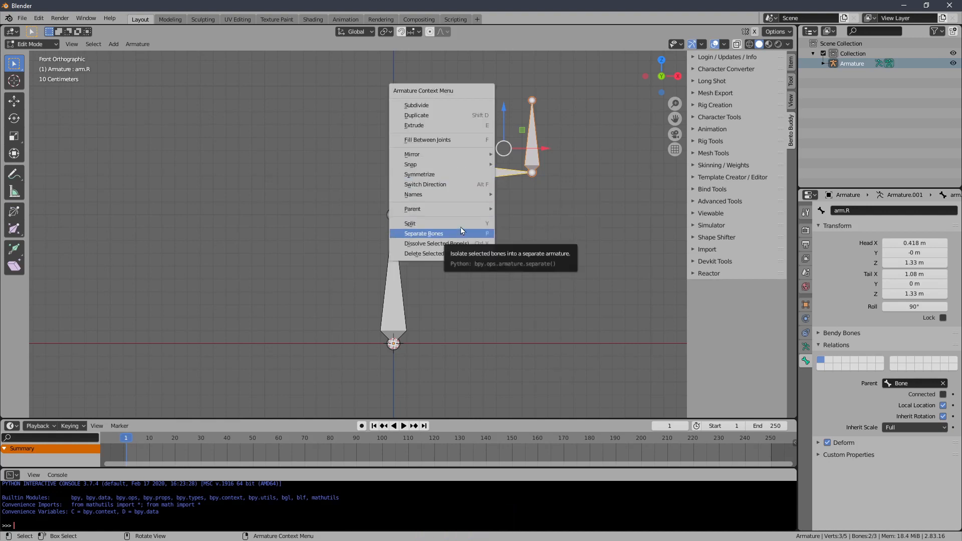
left_click(455, 180)
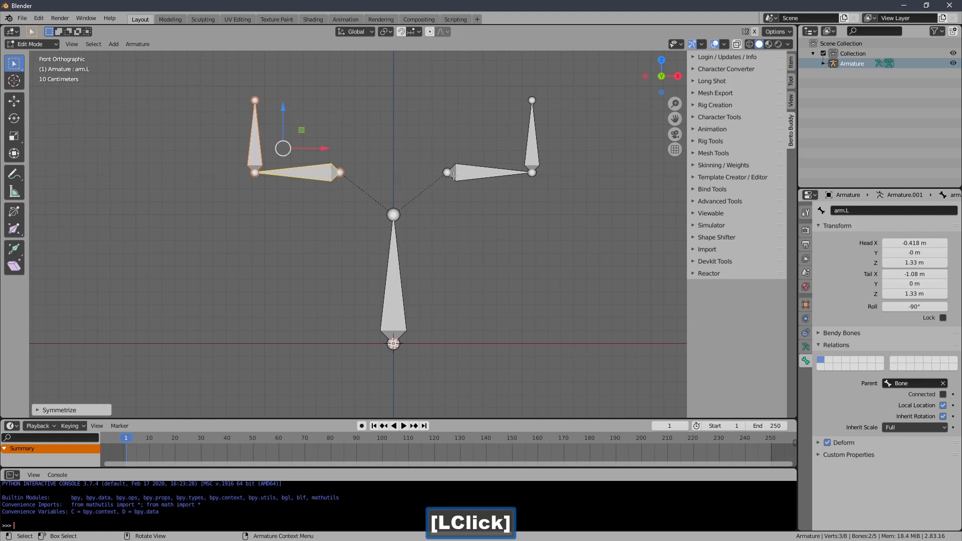
left_click(310, 175)
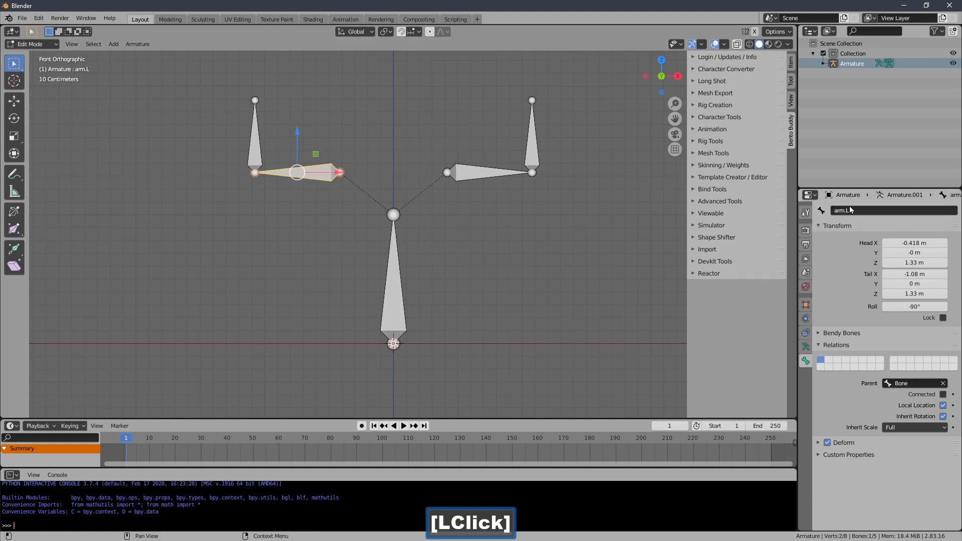
left_click(864, 209)
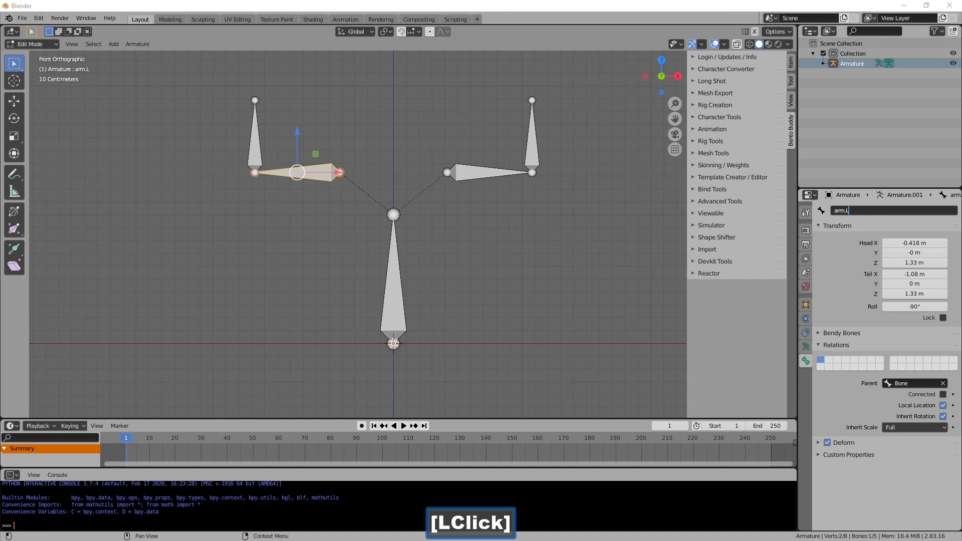
left_click(529, 159)
Select the shoulder.R bone and switch the armature to Pose Mode
left_click(528, 159)
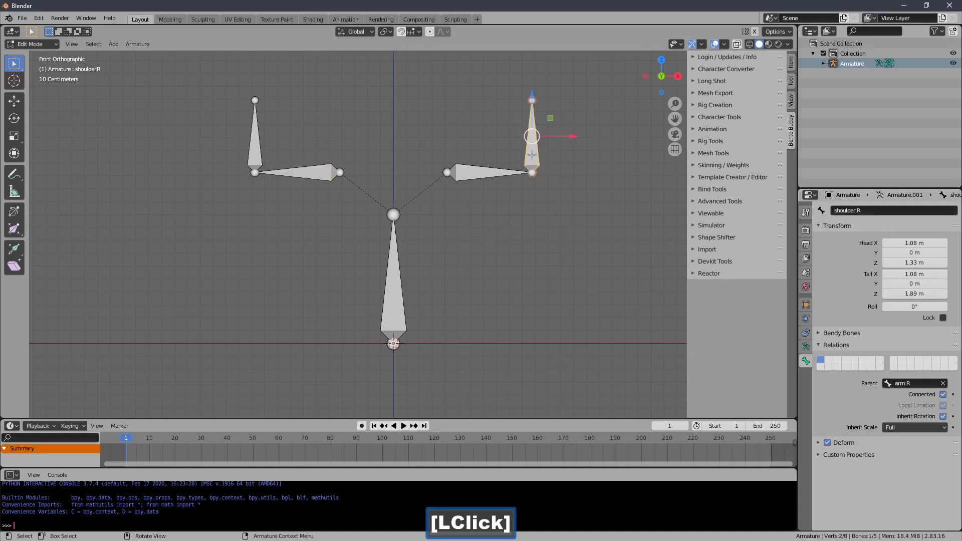
left_click(35, 44)
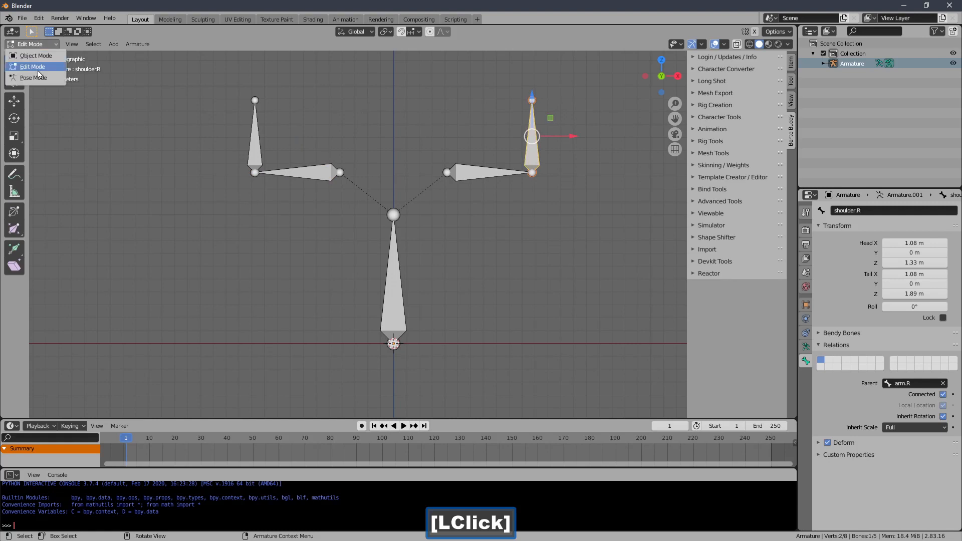
left_click(40, 85)
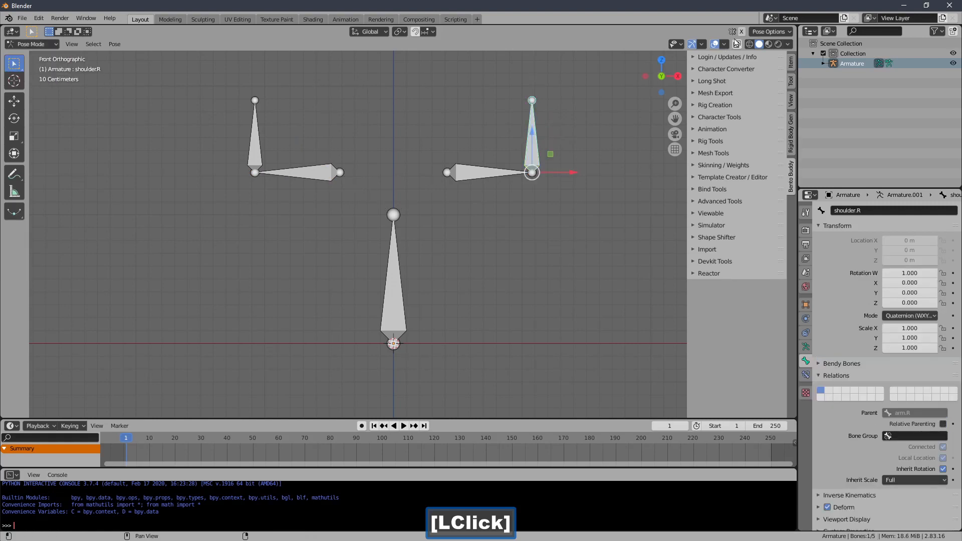
Enable X-axis mirroring for posing and rotate shoulder.R 90° so it extends horizontally outward from arm.R
left_click(742, 32)
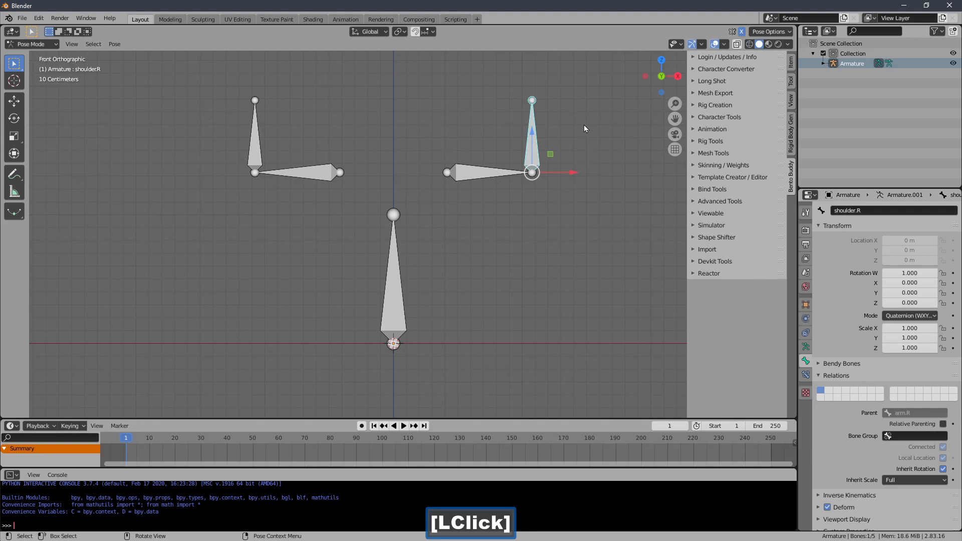
key("r")
key("ctrl+alt")
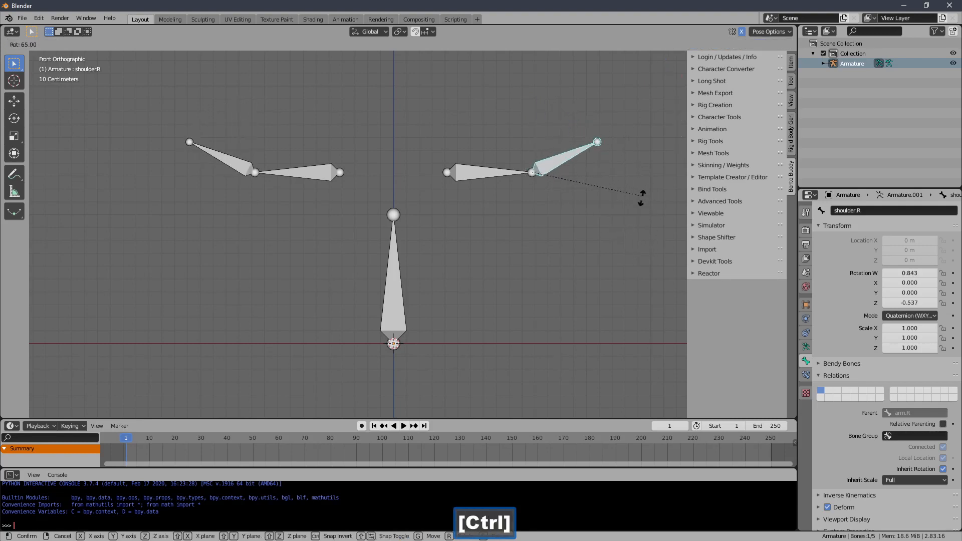
left_click(635, 245, "ctrl")
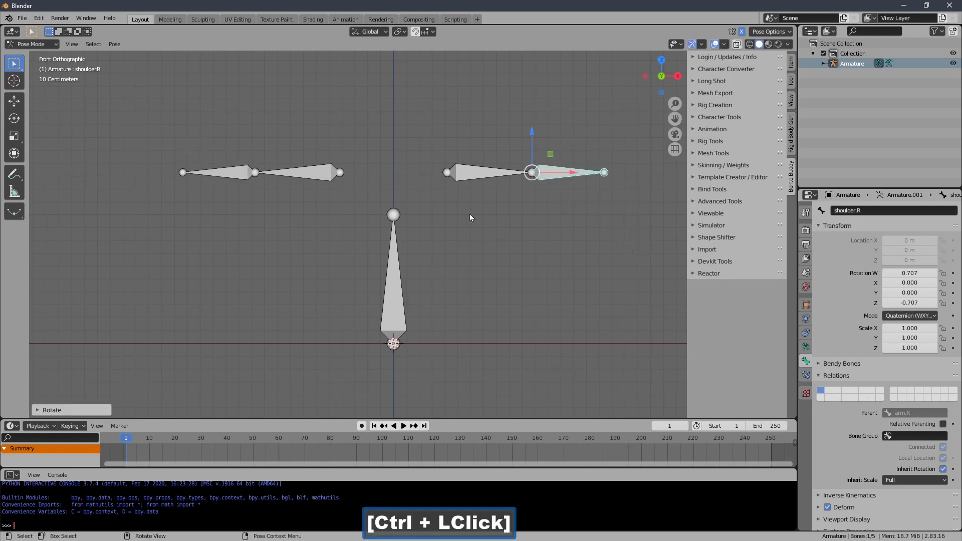
Select all the bones, apply the current pose as the rest pose, and clear the selection
left_click_drag(150, 90, 667, 391)
middle_click_drag(344, 250, 338, 242, "shift")
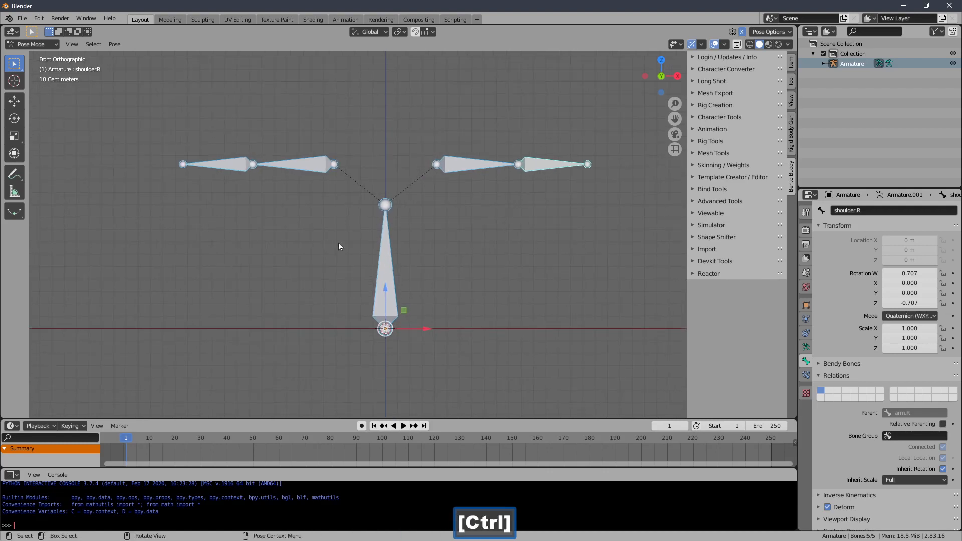
left_click(114, 44)
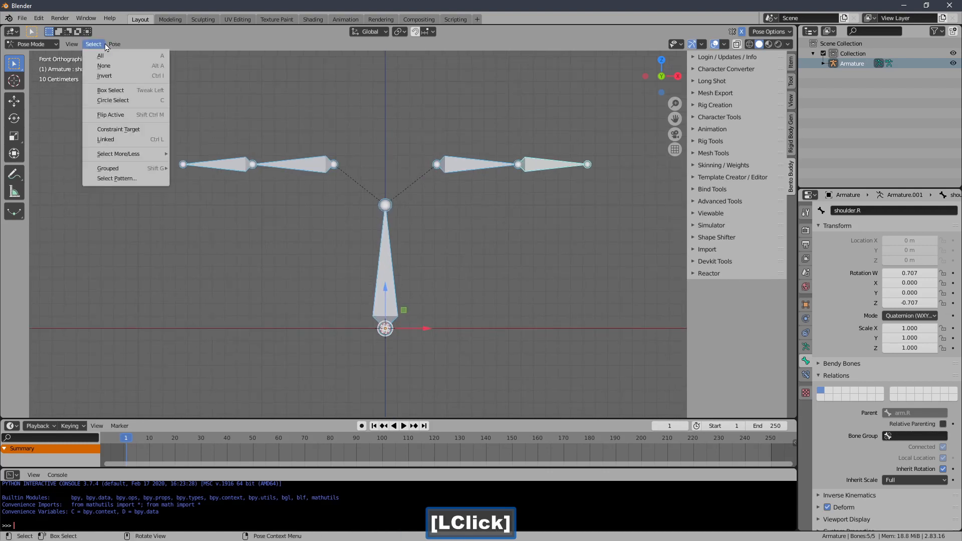
mouse_move(145, 75)
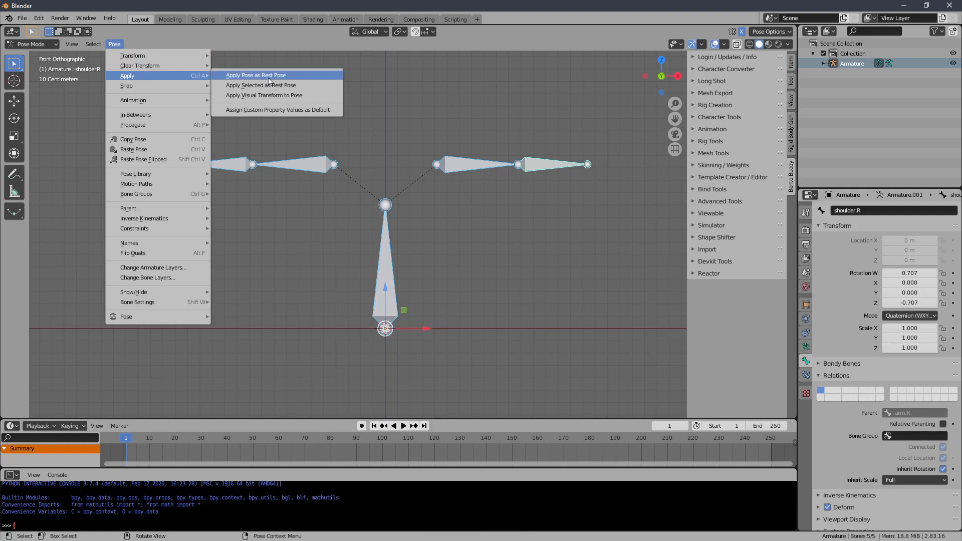
left_click(299, 77)
left_click(287, 293)
Switch to Edit Mode, select the arm.L bone and try rotating it
left_click(31, 44)
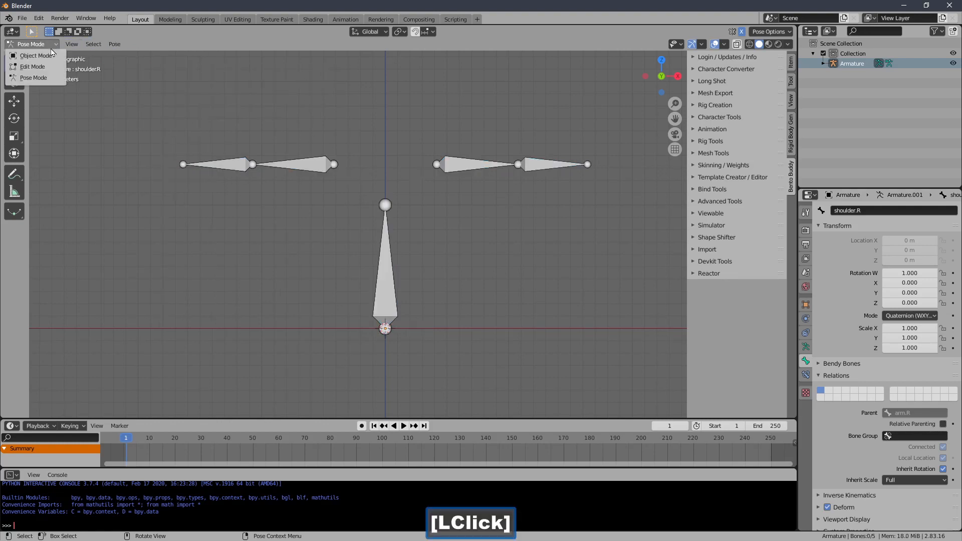
left_click(51, 66)
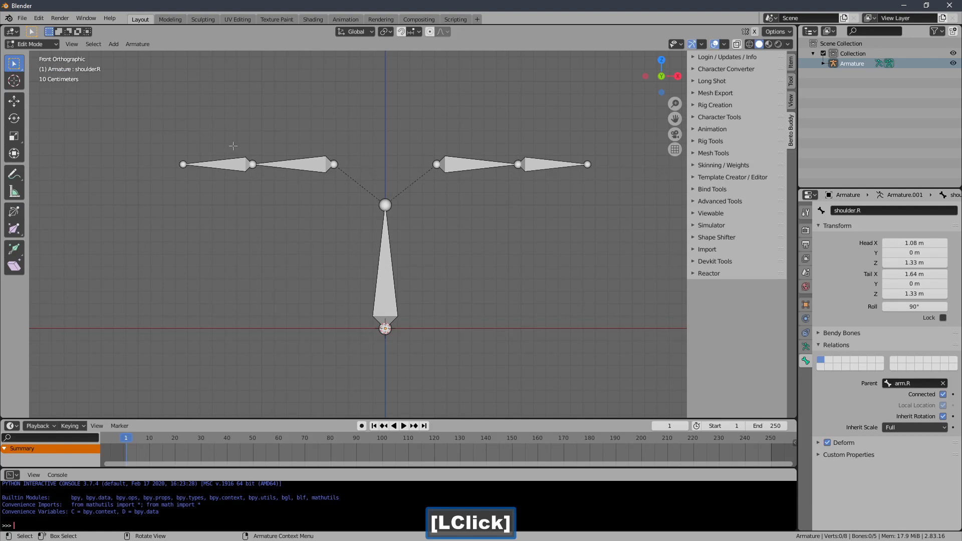
left_click(296, 164)
key("r")
right_click(272, 214)
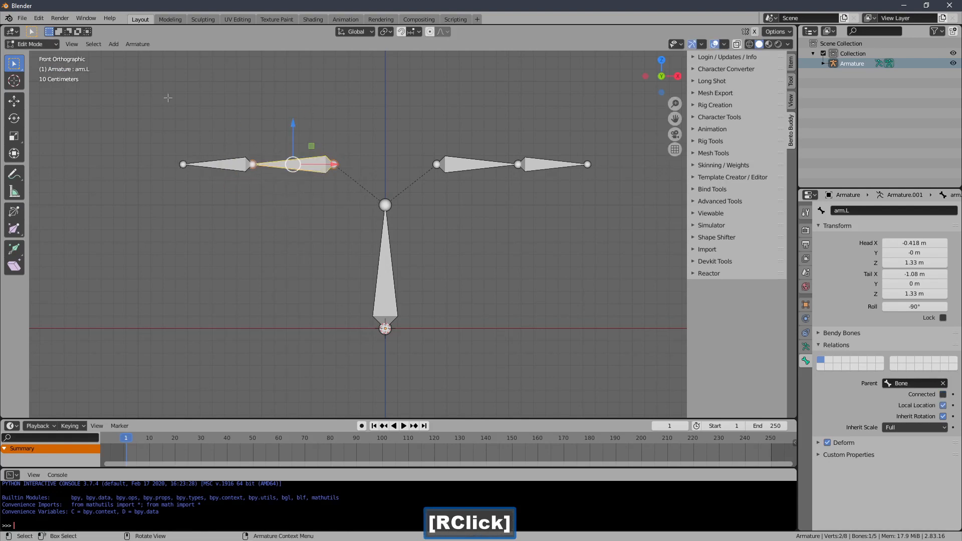
Return to Pose Mode and rotate arm.L about 78° so the arm hangs down beside the central bone
left_click(31, 44)
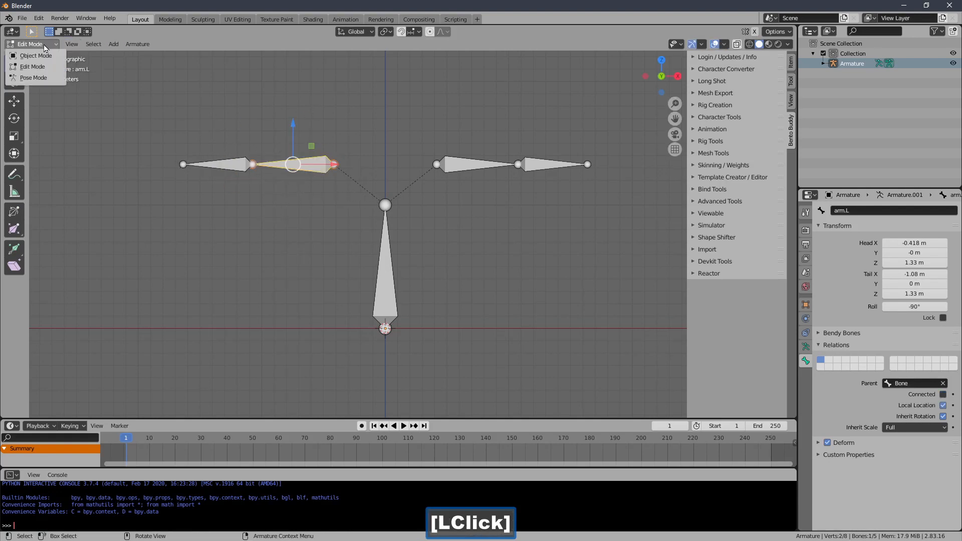
left_click(33, 77)
key("r")
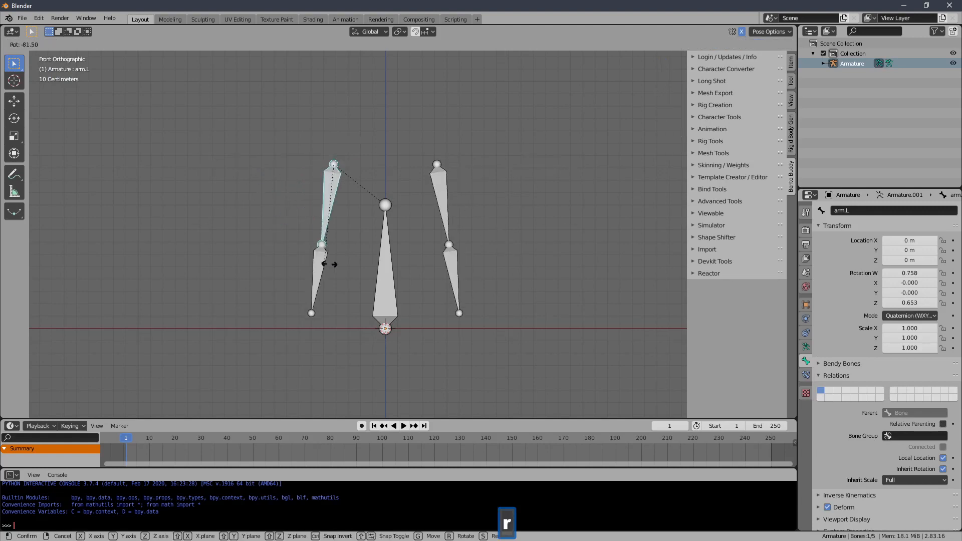
left_click(316, 250)
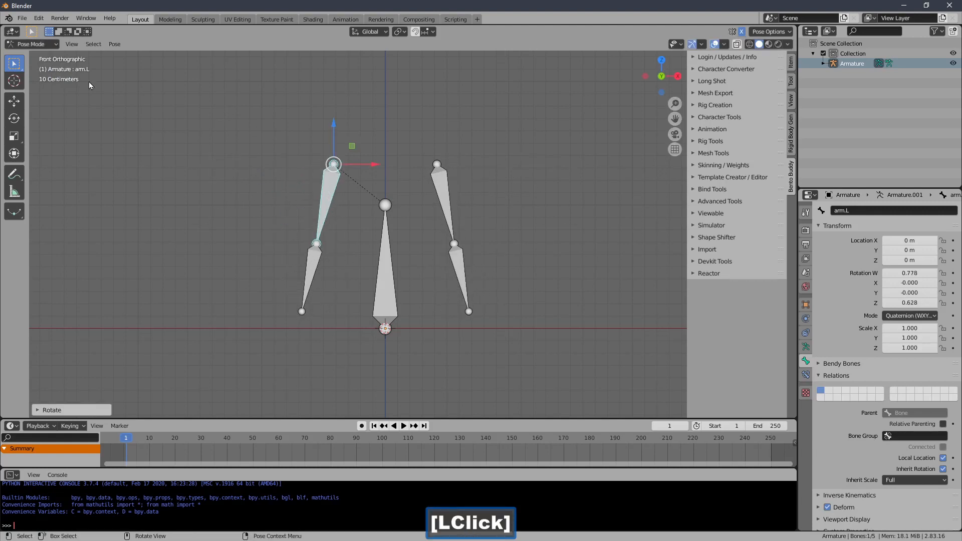
Check the armature's rest pose in Edit Mode and return to Pose Mode
left_click(31, 44)
left_click(34, 66)
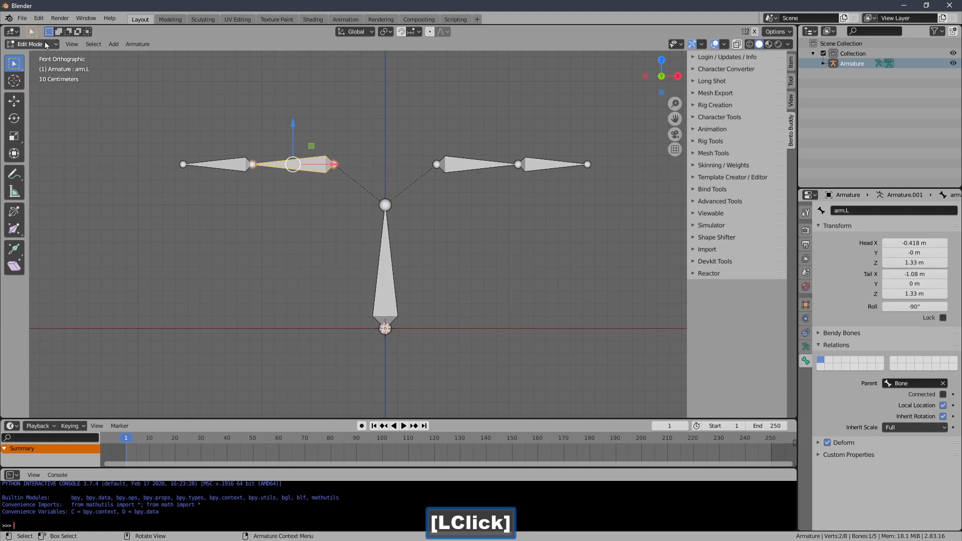
left_click(47, 45)
left_click(33, 77)
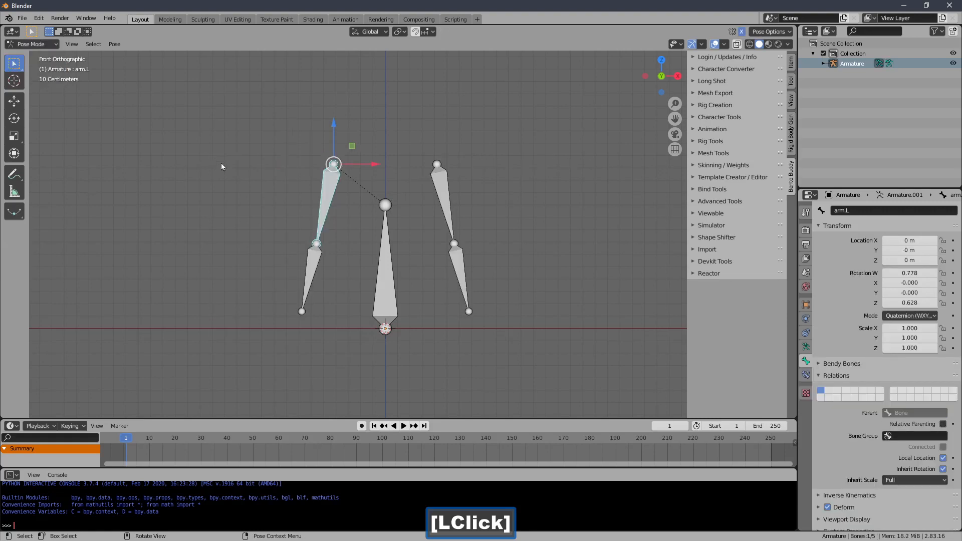
Select all the bones and clear their pose rotation and location
key("a")
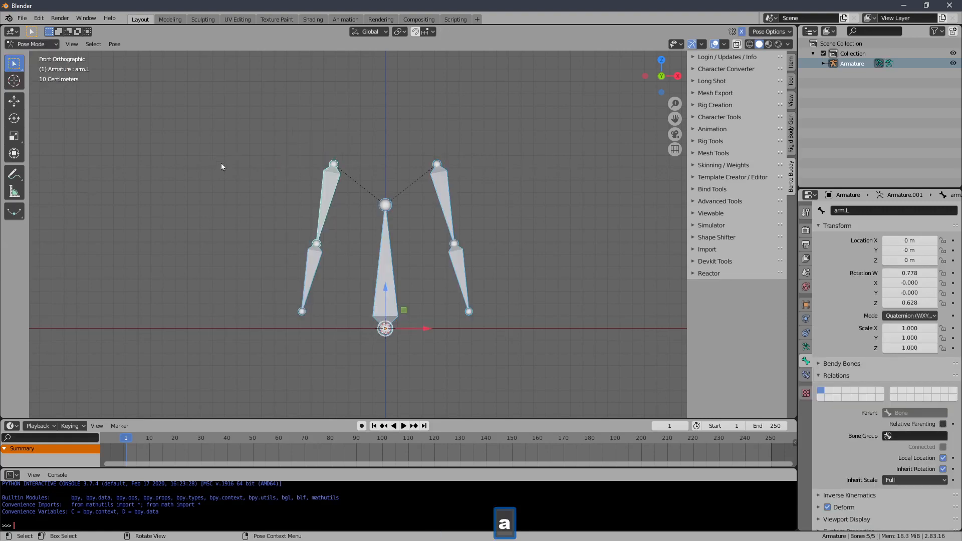
key("alt")
key("alt+r")
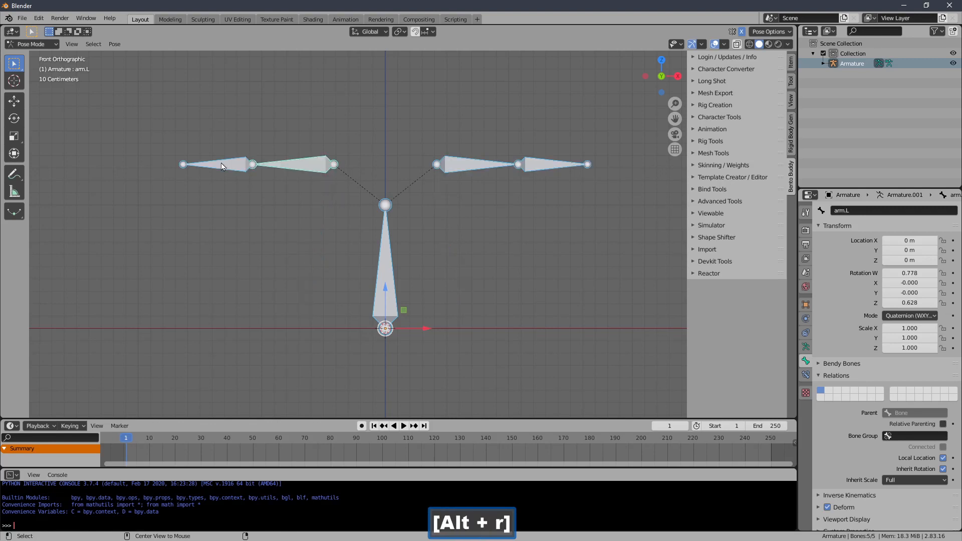
key("alt+g")
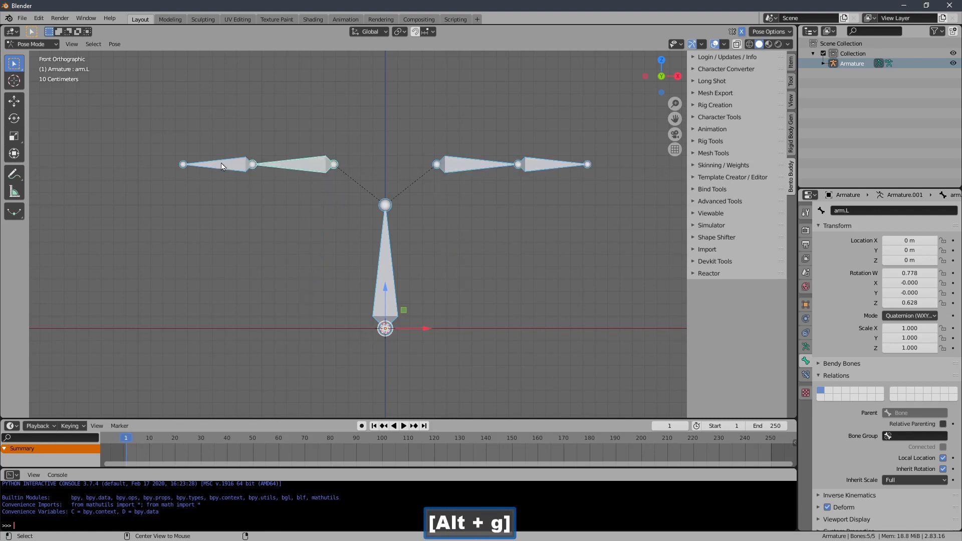
left_click_drag(396, 316, 536, 324)
key("alt+g")
key("r")
right_click(413, 222)
key("g")
right_click(416, 224)
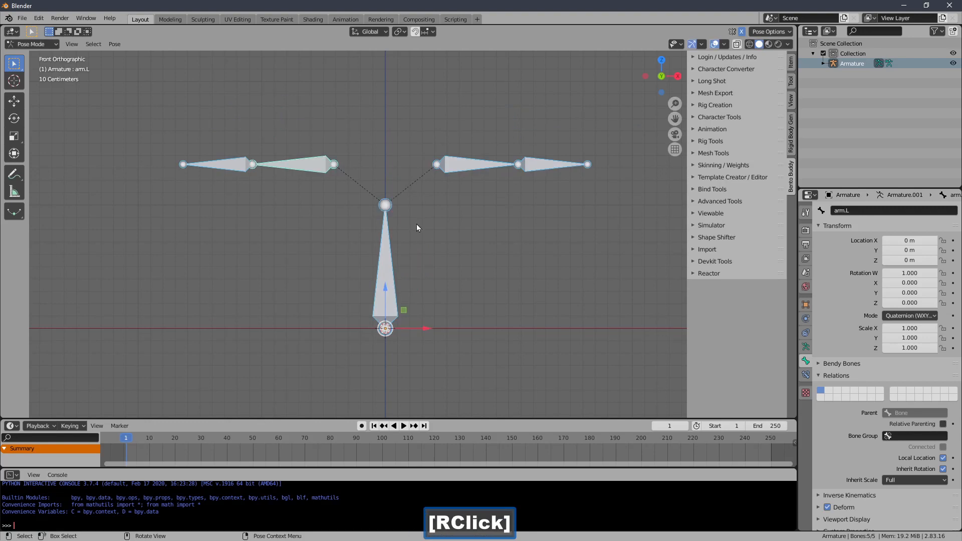
middle_click_drag(416, 227, 457, 258)
middle_click_drag(434, 256, 409, 245)
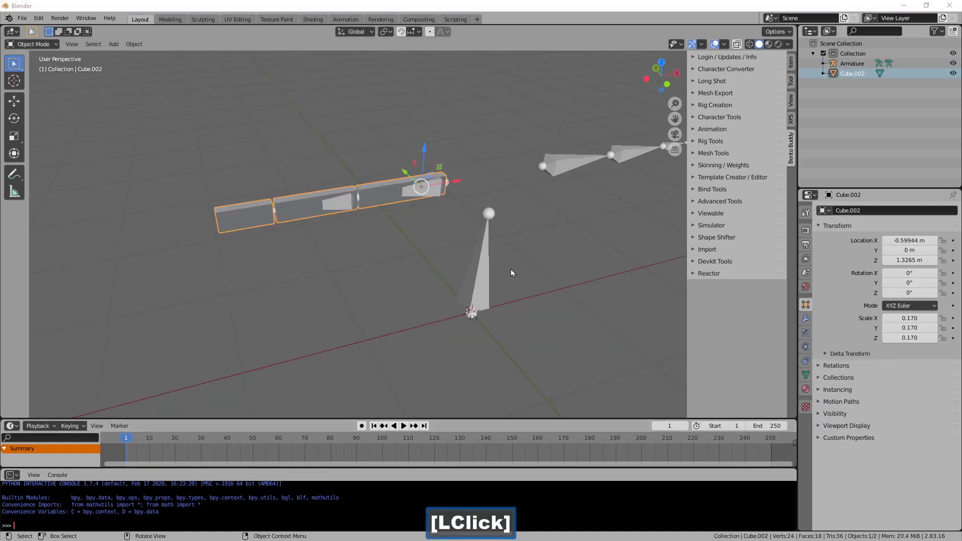
middle_click_drag(511, 271, 443, 214)
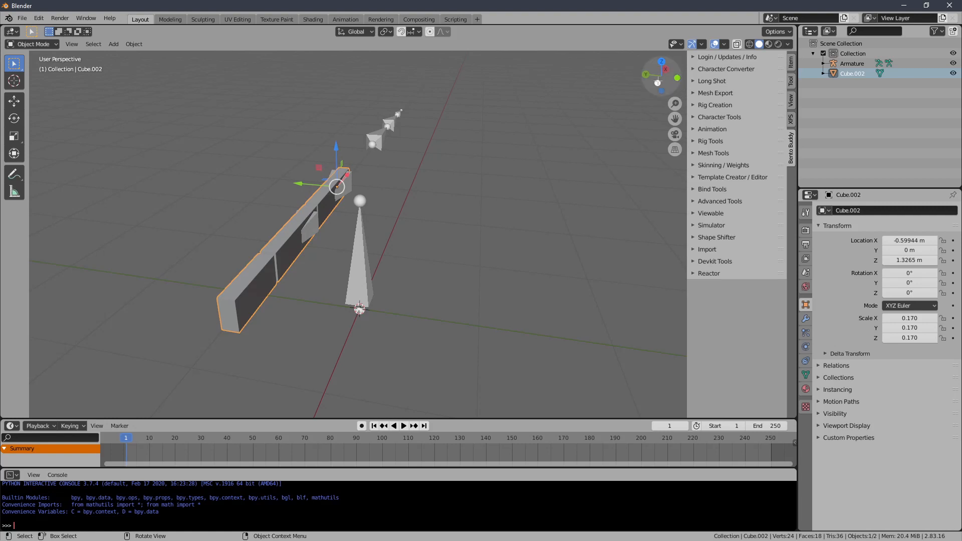
mouse_move(666, 75)
left_mouse_down()
mouse_move(635, 209)
mouse_move(579, 269)
mouse_move(587, 197)
mouse_move(624, 109)
mouse_move(655, 84)
left_mouse_up()
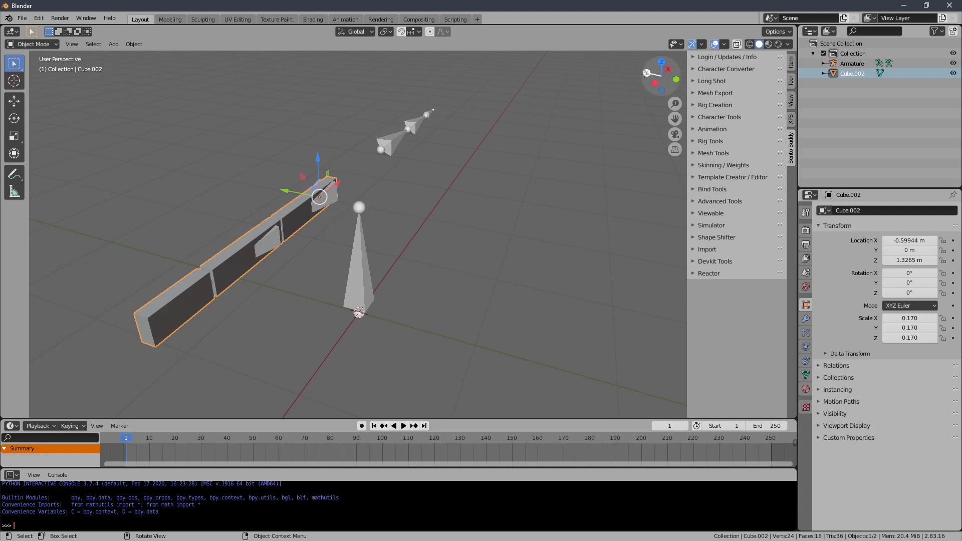
middle_click_drag(555, 153, 302, 279, "shift")
left_click(270, 259)
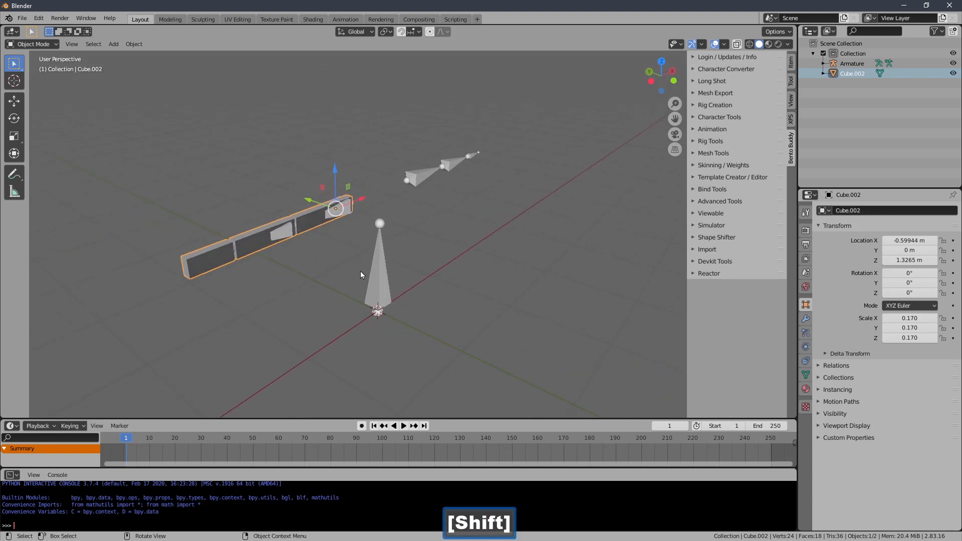
Select the armature, show it in the front view and switch it to Pose Mode
left_click(377, 270)
key("1")
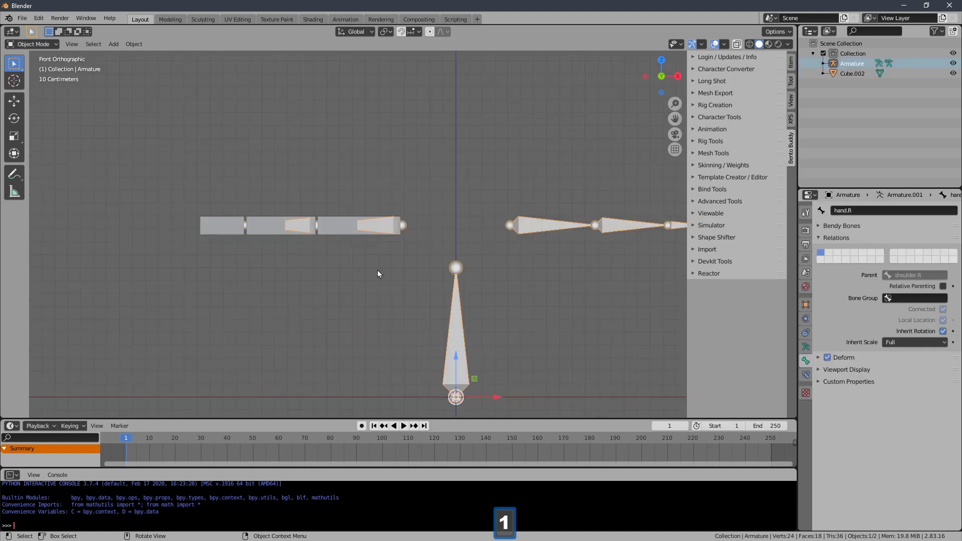
middle_click_drag(371, 270, 320, 205, "shift")
left_click(33, 44)
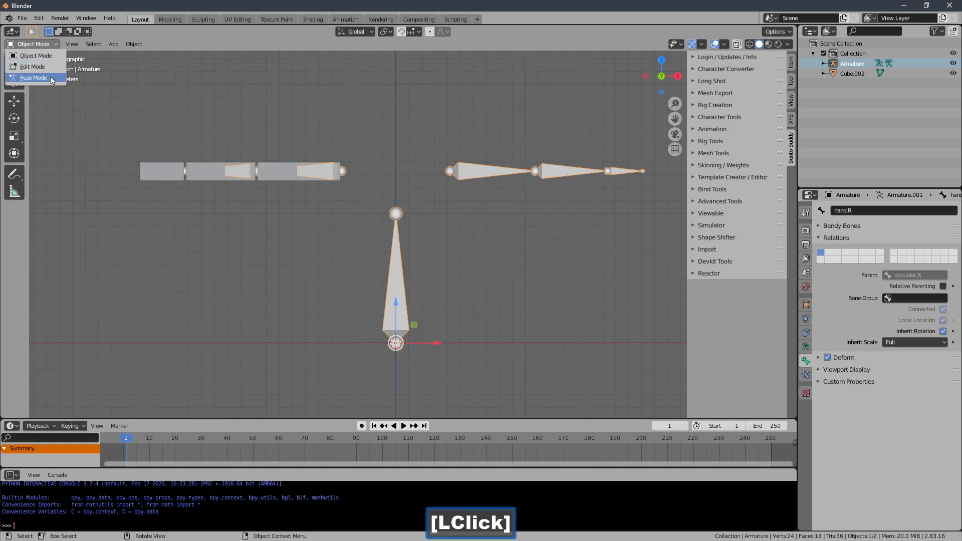
left_click(52, 80)
left_click(313, 174)
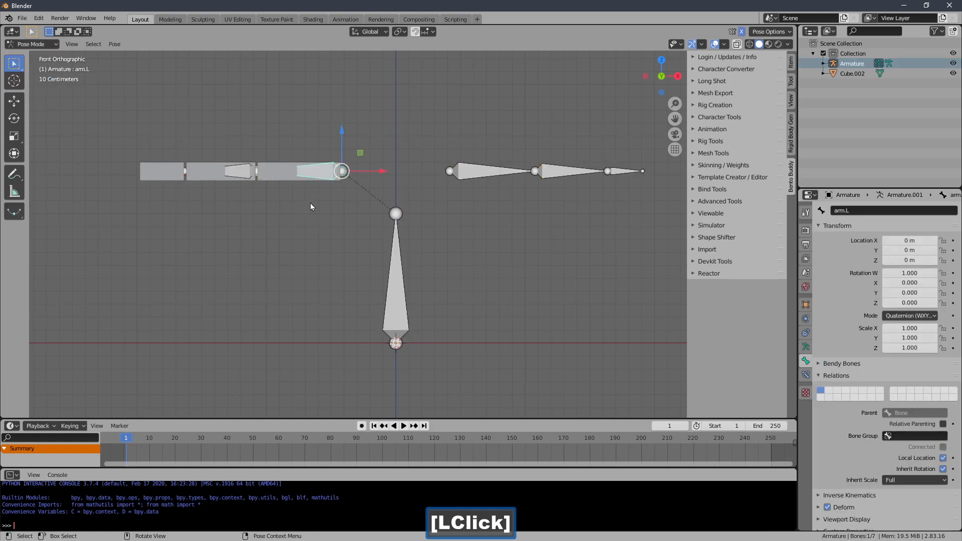
middle_click_drag(321, 205, 326, 206, "shift")
left_click(401, 251)
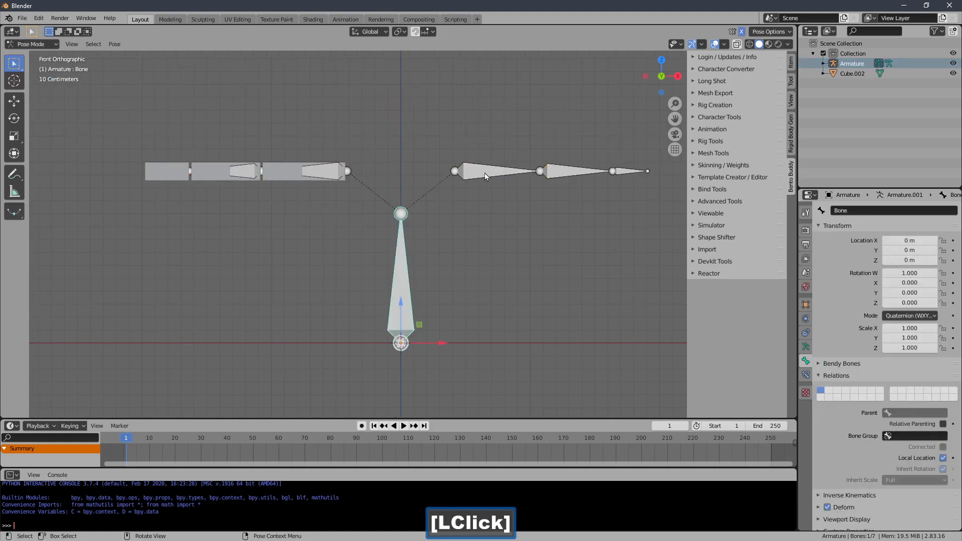
left_click(485, 173)
middle_click_drag(439, 232, 468, 228, "shift")
key("r")
right_click(482, 235)
middle_click_drag(468, 227, 466, 229, "shift")
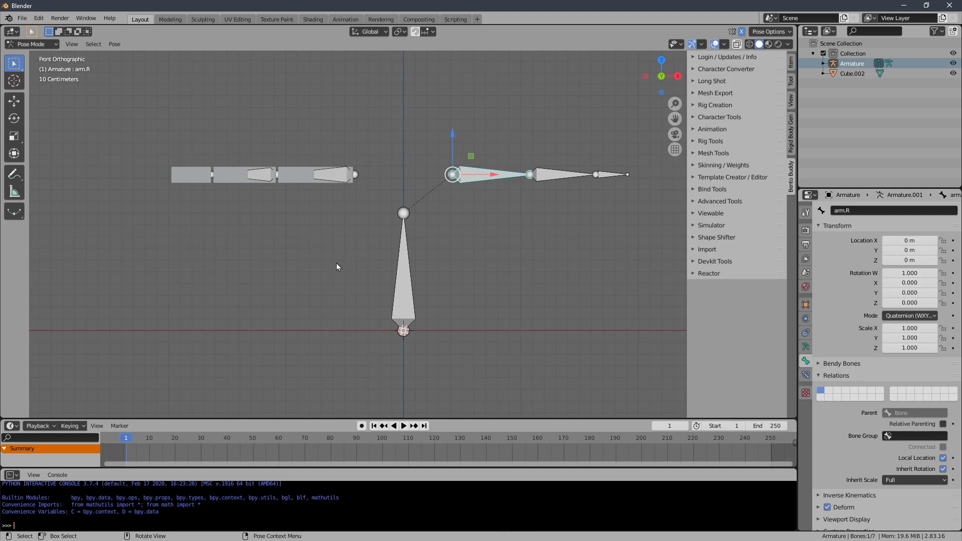
Select all the bones, set the active keying set to Rotation and insert a keyframe at frame 1
key("a")
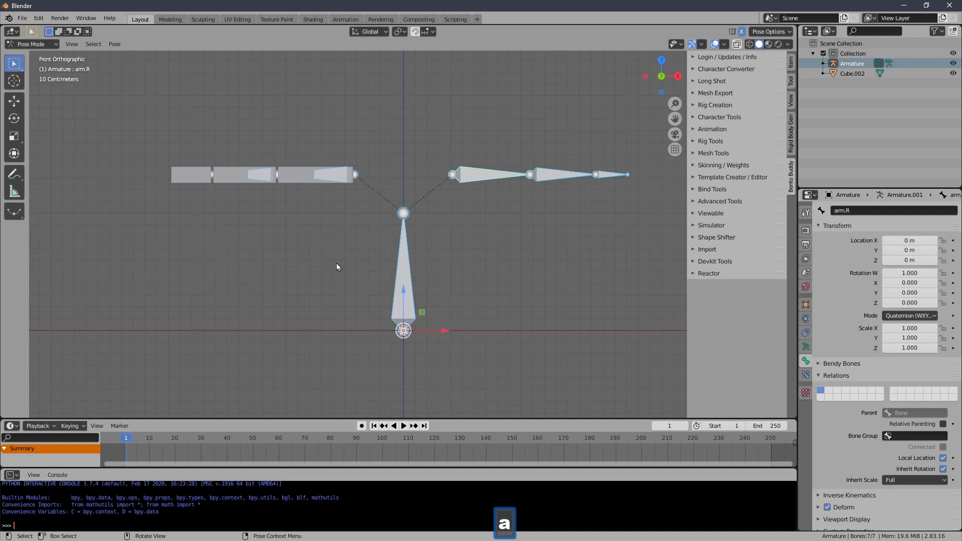
left_click(71, 425)
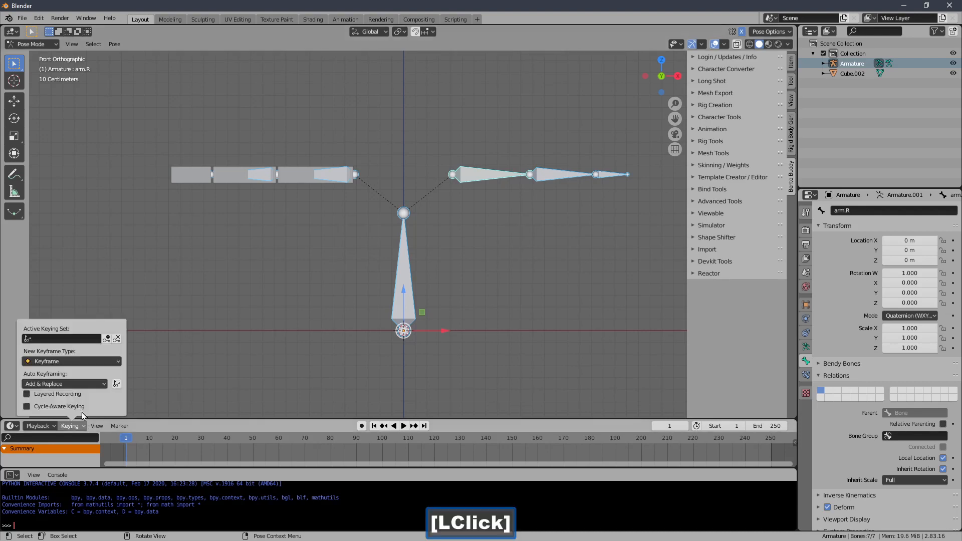
left_click(83, 339)
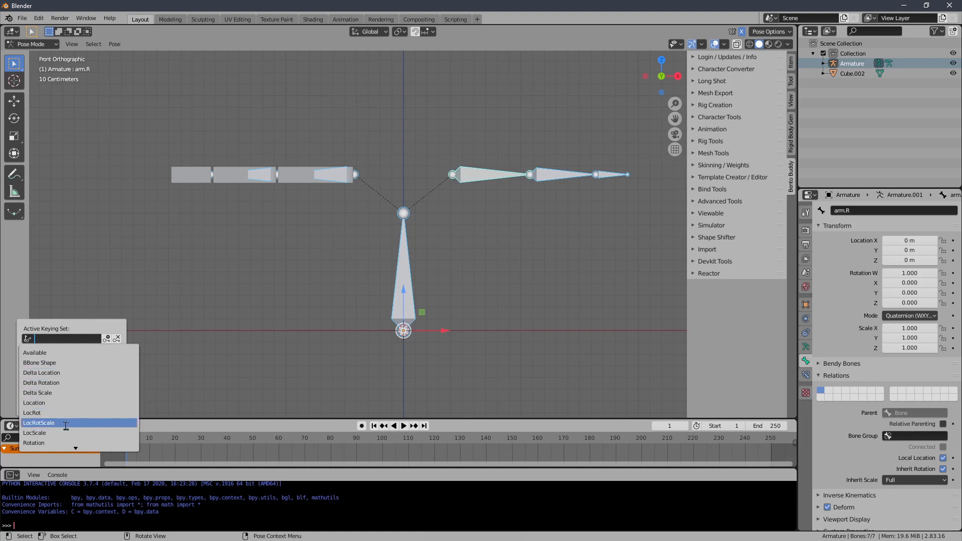
left_click(58, 443)
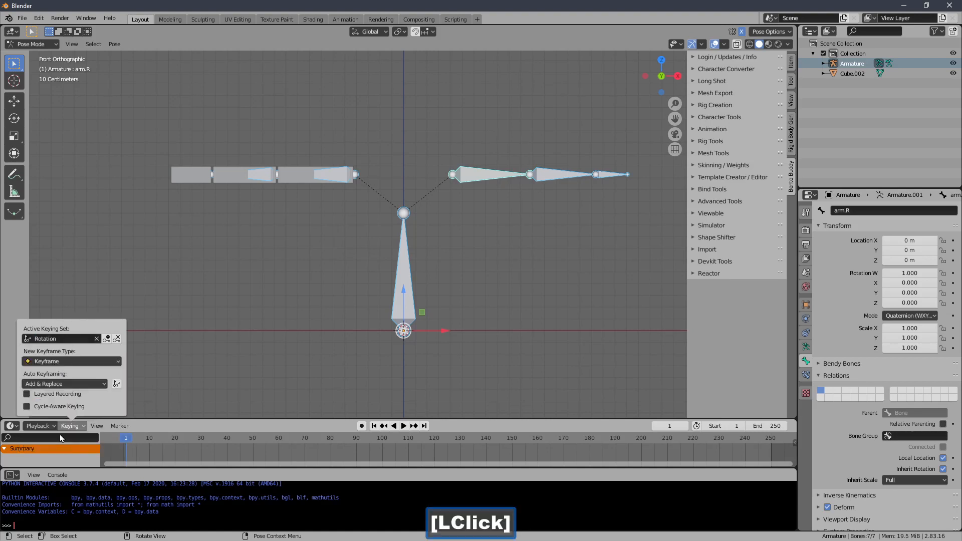
left_click(107, 340)
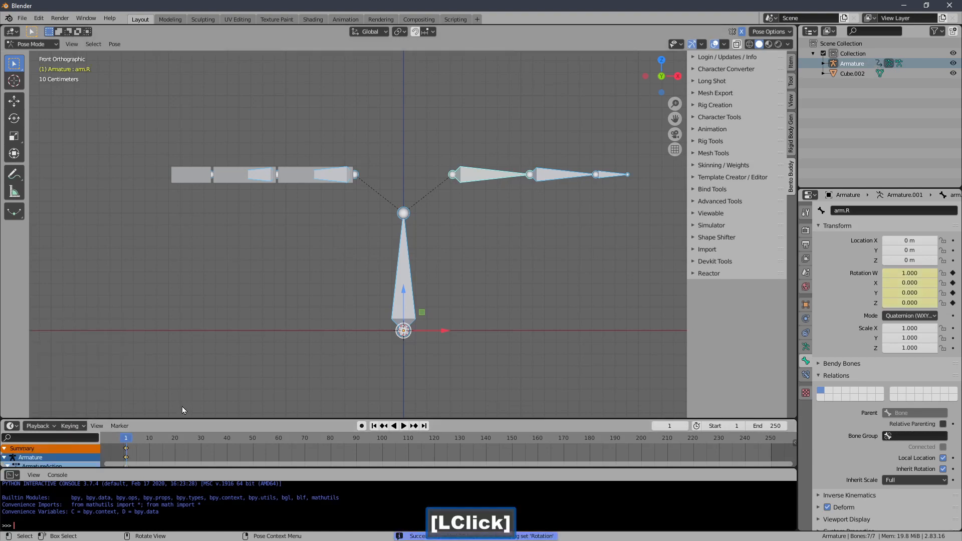
Move the timeline to frame 40 and rotate the arm.R bone steeply downward in the front view
left_click_drag(142, 443, 202, 444)
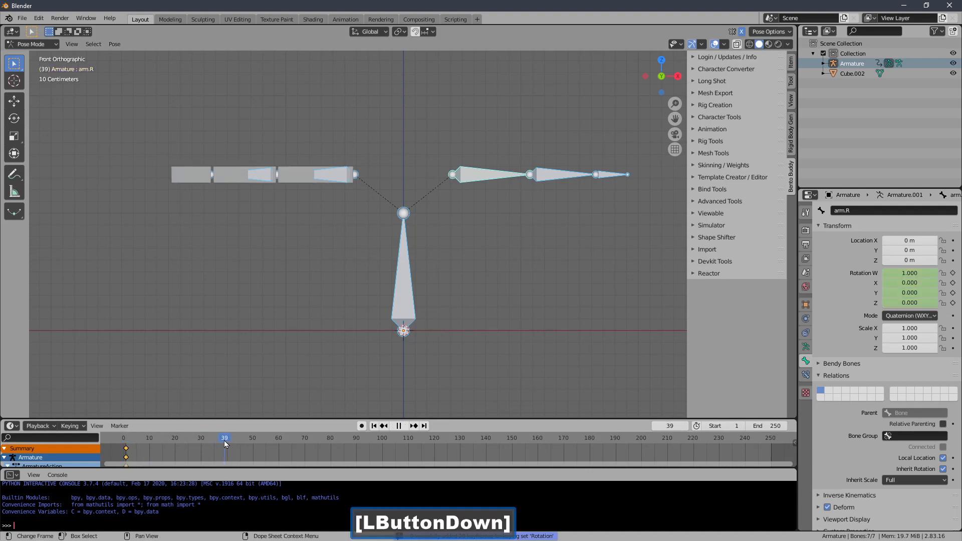
left_click_drag(227, 443, 227, 443)
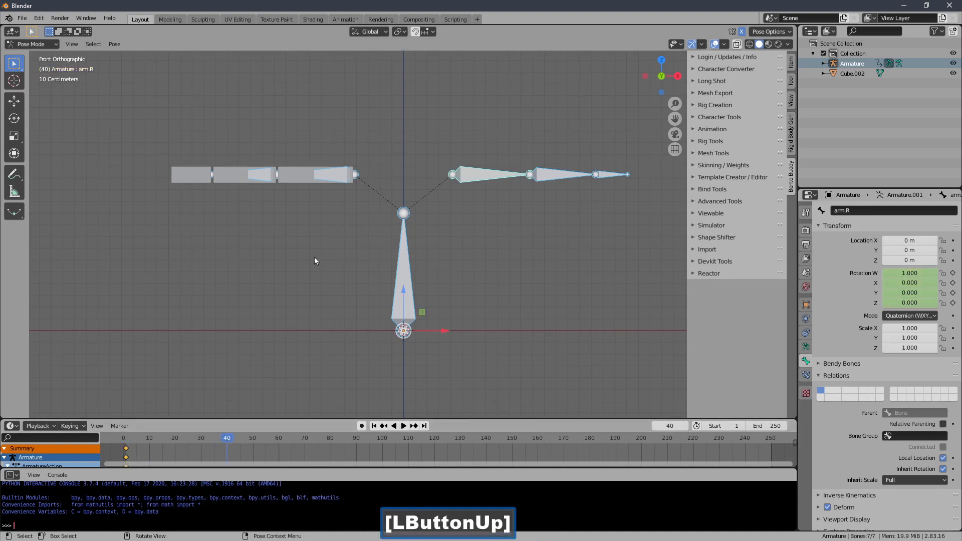
left_click(462, 177)
key("r")
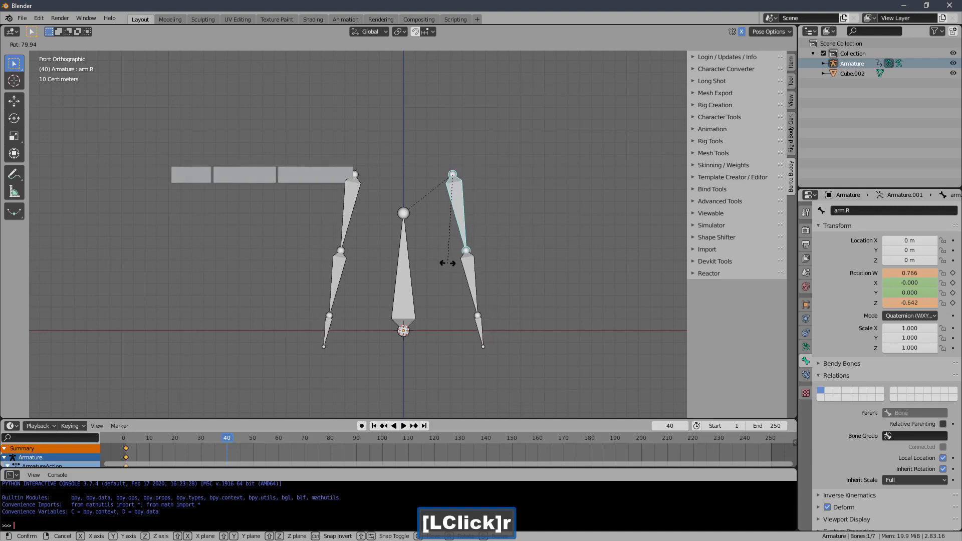
left_click(467, 254)
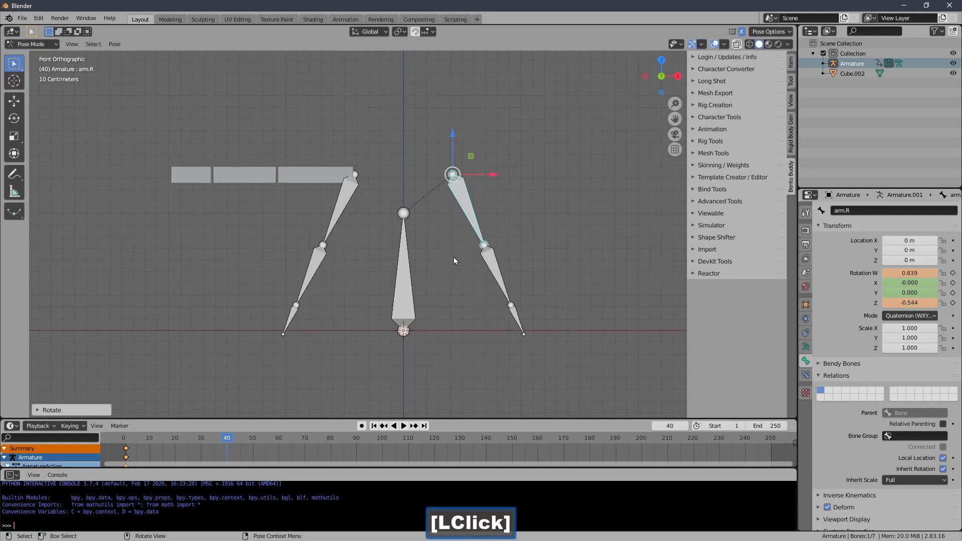
Select both upper arm bones, arm.R and arm.L, and insert a Rotation keyframe at frame 40
left_click(335, 205, "shift")
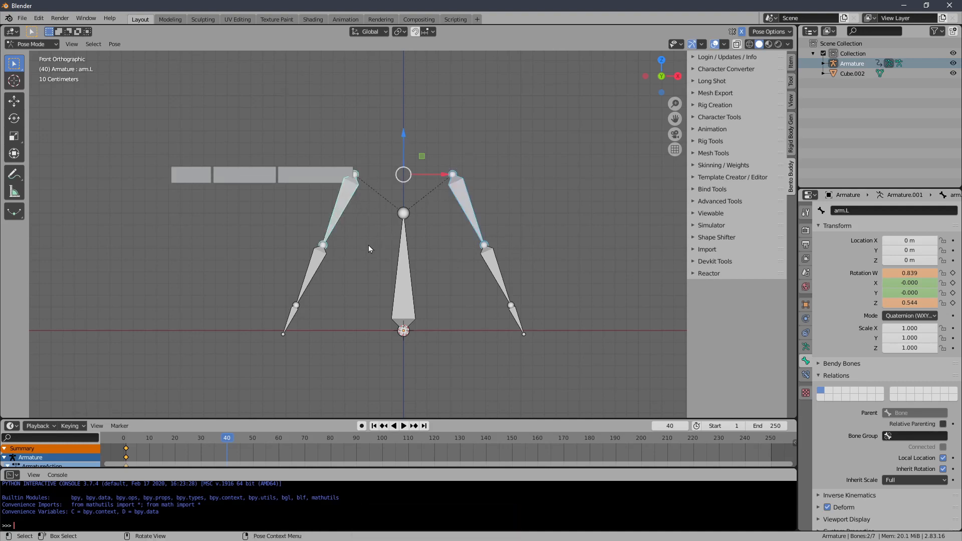
key("i")
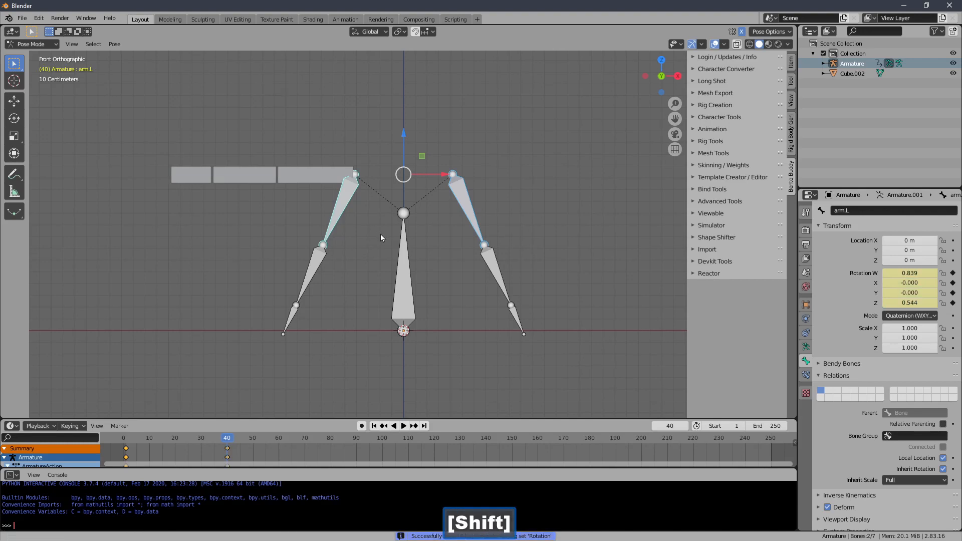
middle_click_drag(380, 234, 383, 228, "shift")
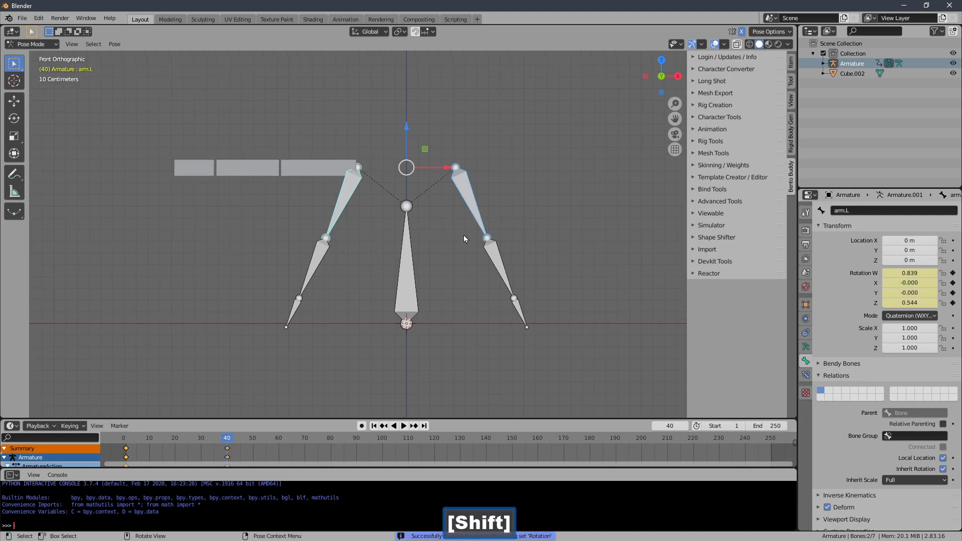
middle_click_drag(461, 232, 445, 237, "shift")
mouse_move(445, 237)
middle_mouse_down("shift")
mouse_move(447, 227)
mouse_move(446, 239)
middle_mouse_up("shift")
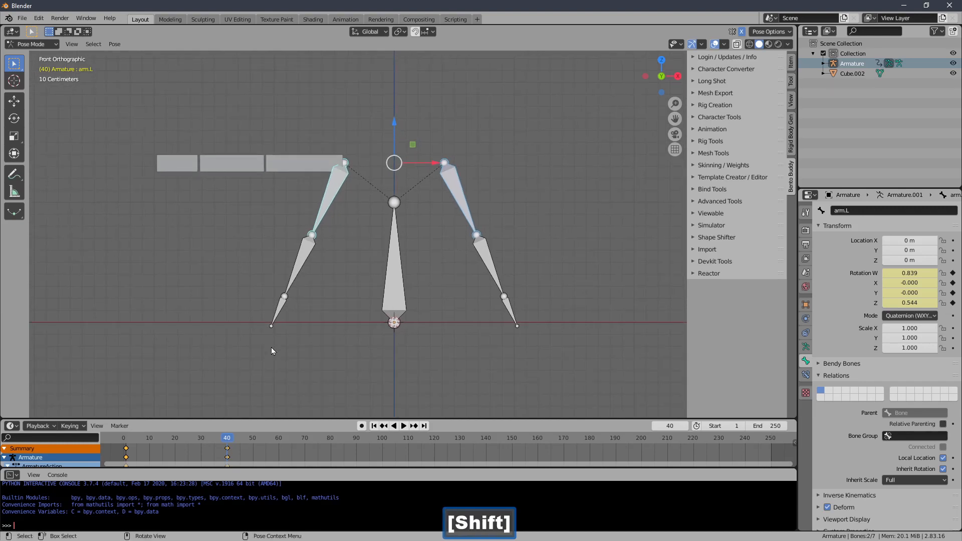
left_click(225, 446)
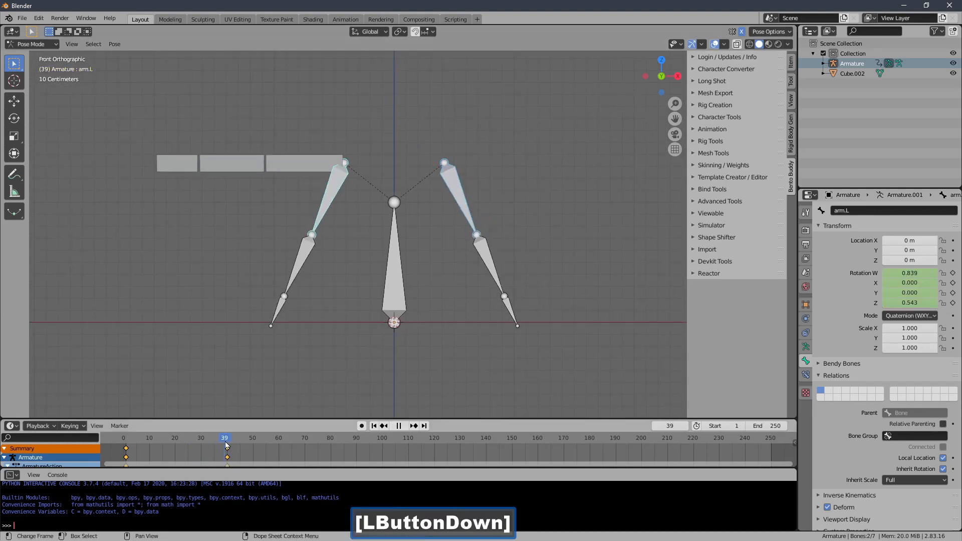
left_click_drag(226, 446, 227, 446)
middle_click_drag(368, 290, 368, 301, "ctrl")
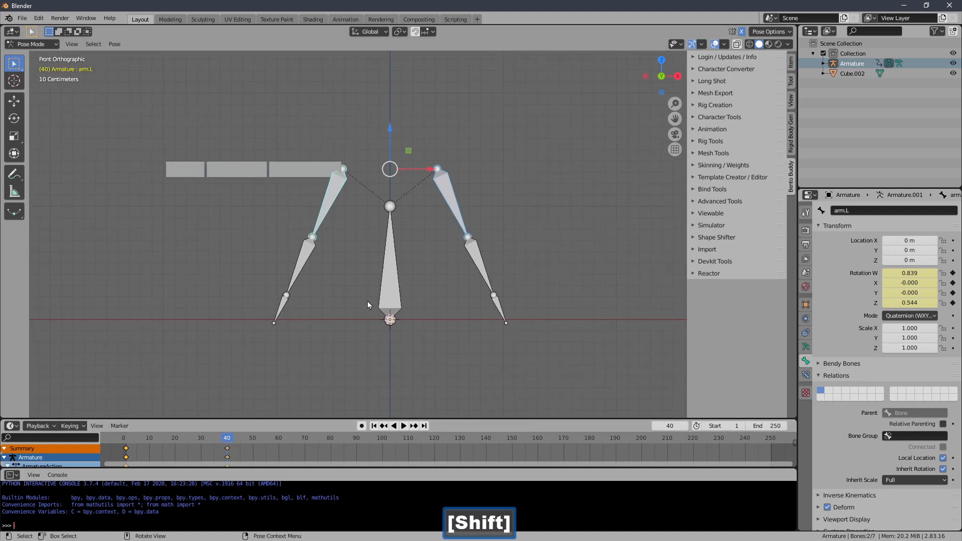
Select the shoulder.R bone, show it in the right side view and set the transform orientation to Local
left_click(479, 268)
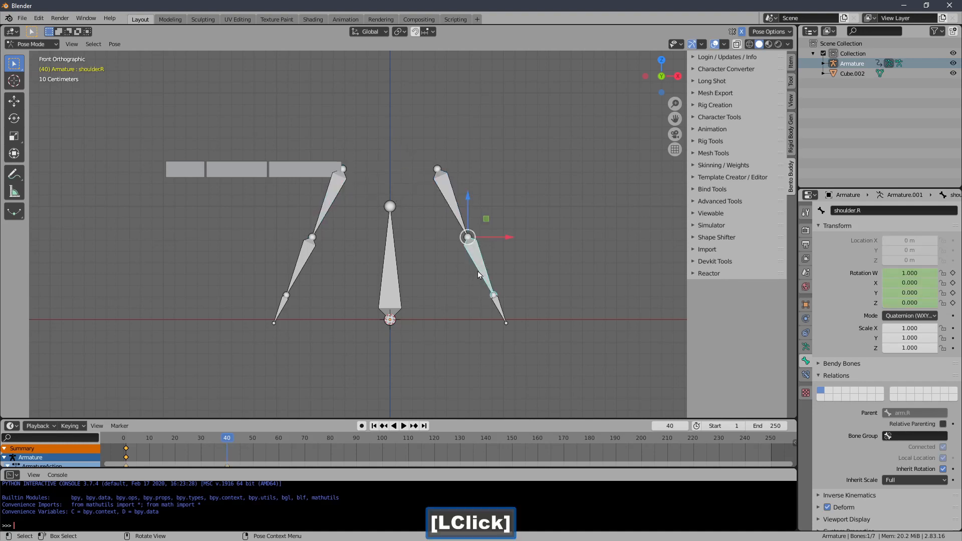
key("1")
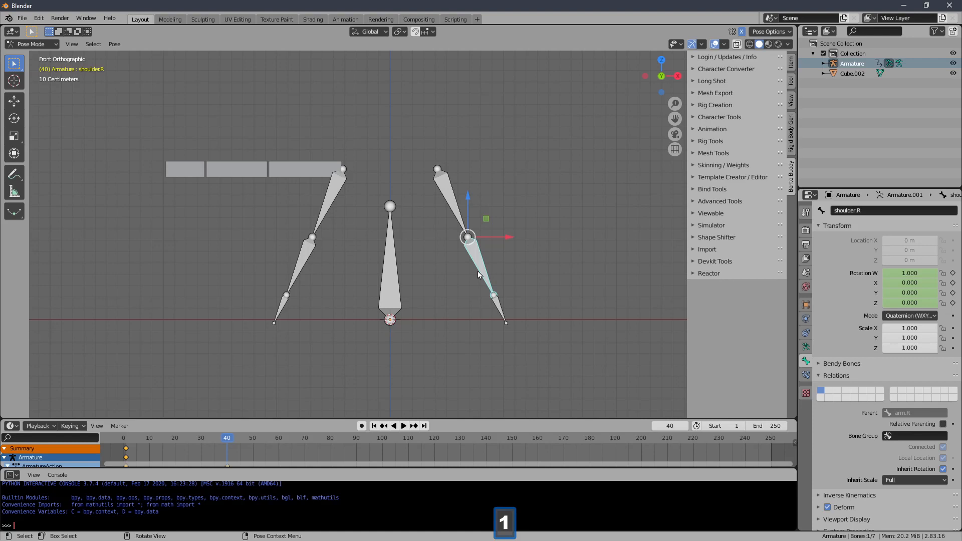
key("3")
middle_click_drag(440, 293, 441, 252, "ctrl")
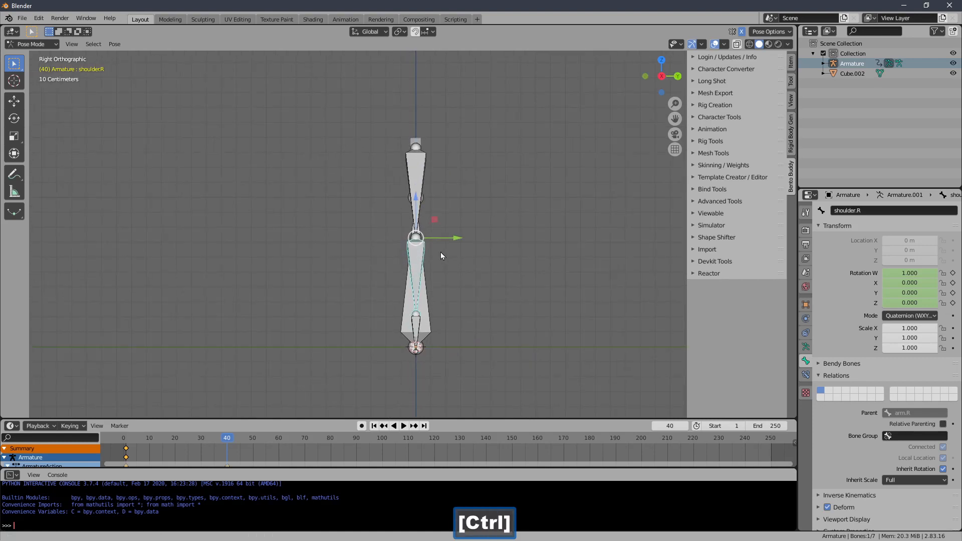
left_click(384, 33)
left_click(369, 73)
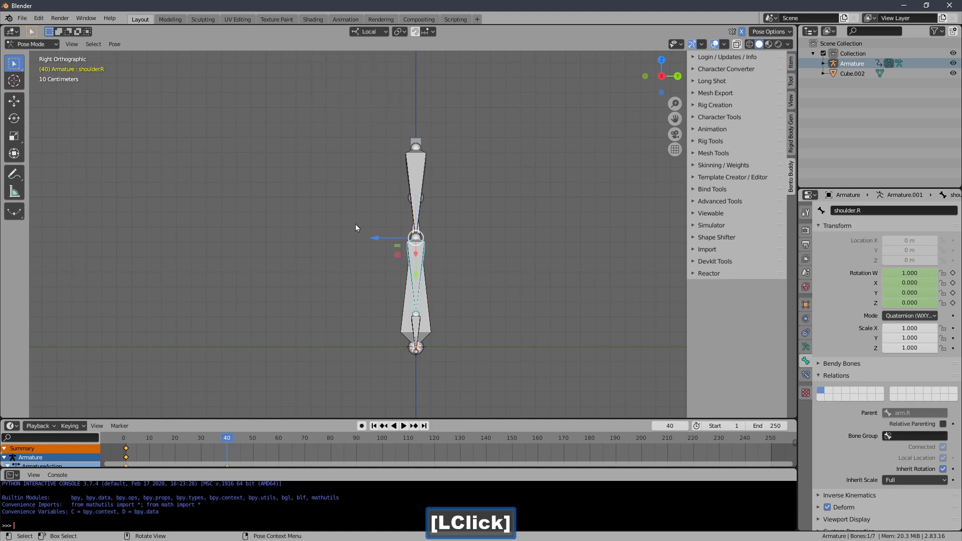
middle_click_drag(356, 224, 427, 258)
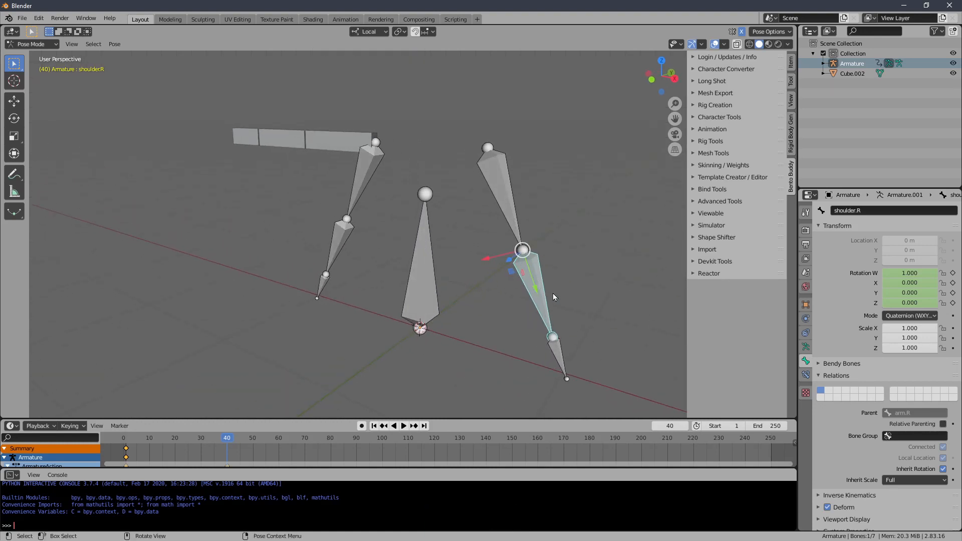
middle_click_drag(553, 297, 506, 294)
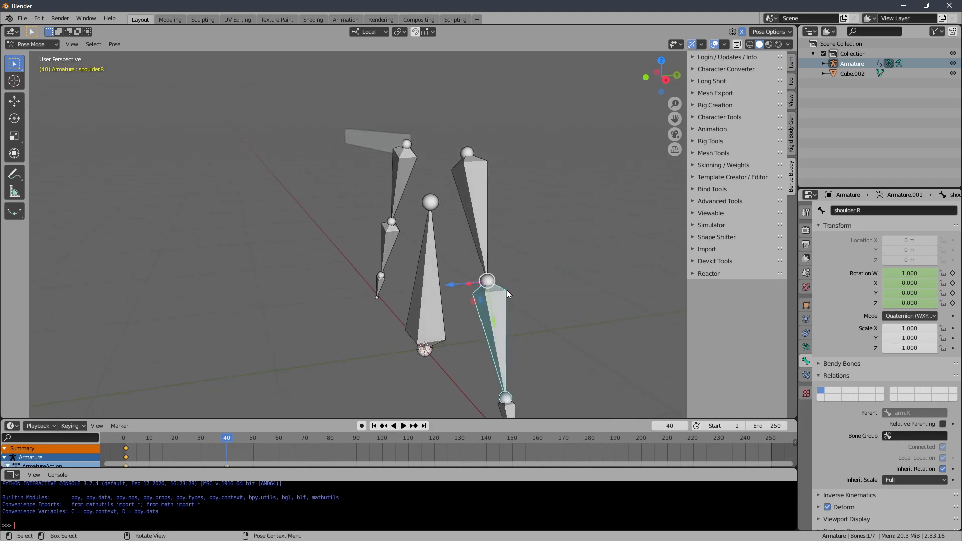
key("1")
key("3")
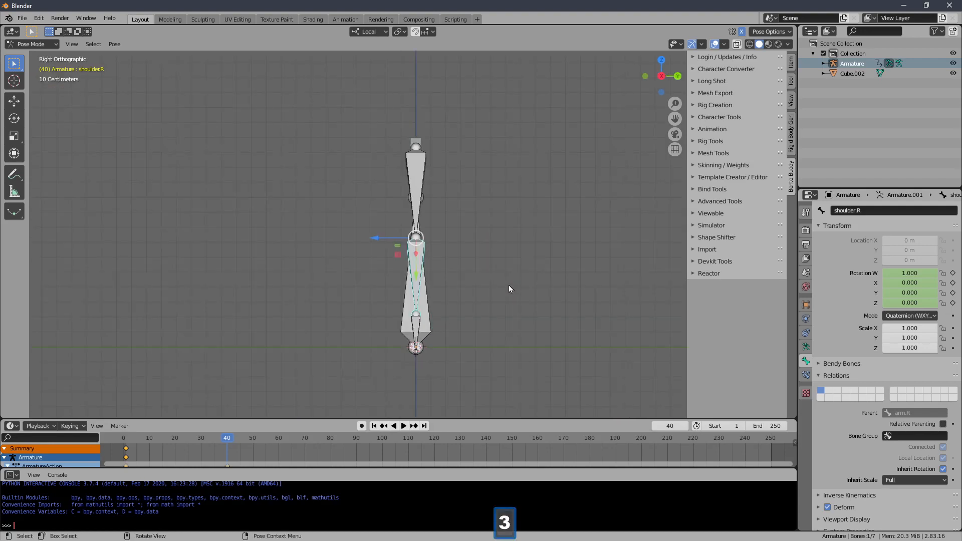
key("r")
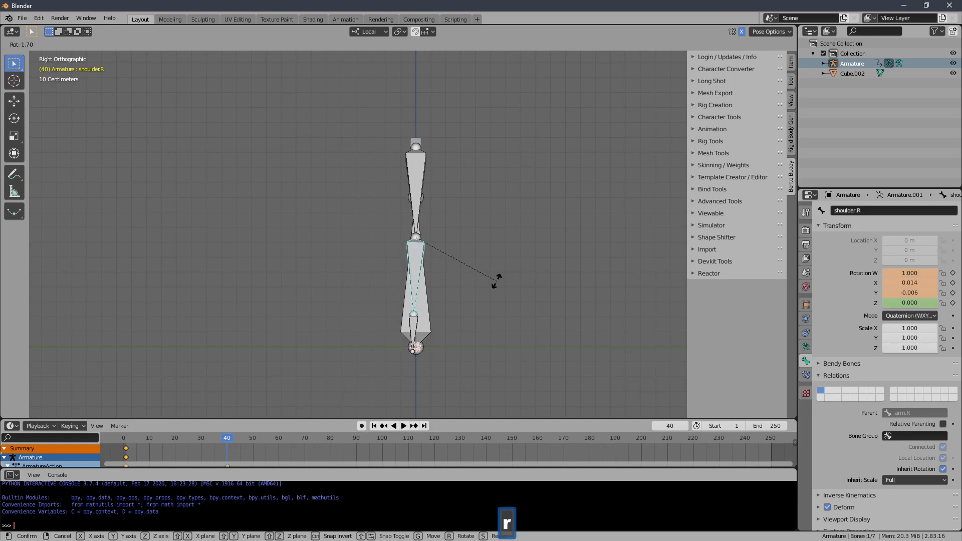
right_click(462, 282)
middle_click_drag(462, 283, 500, 296)
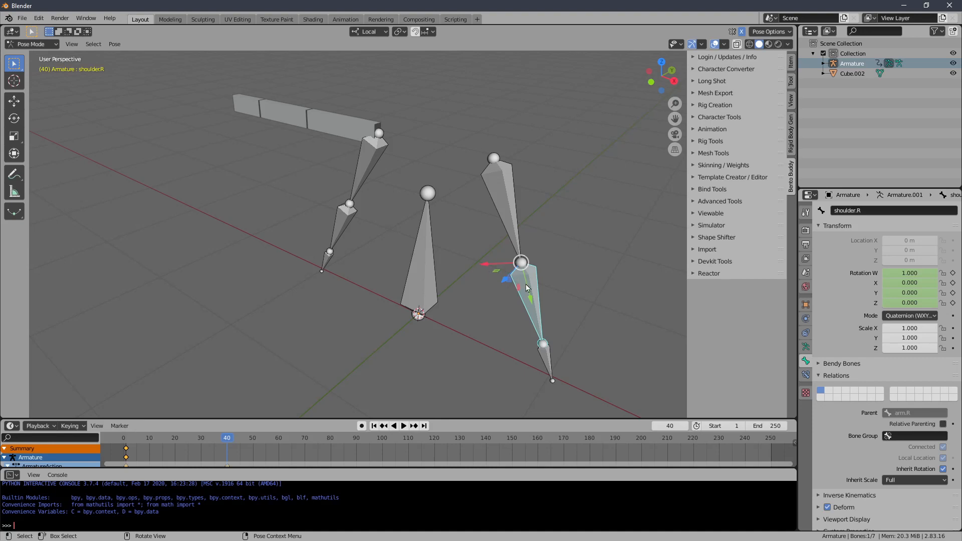
key("3")
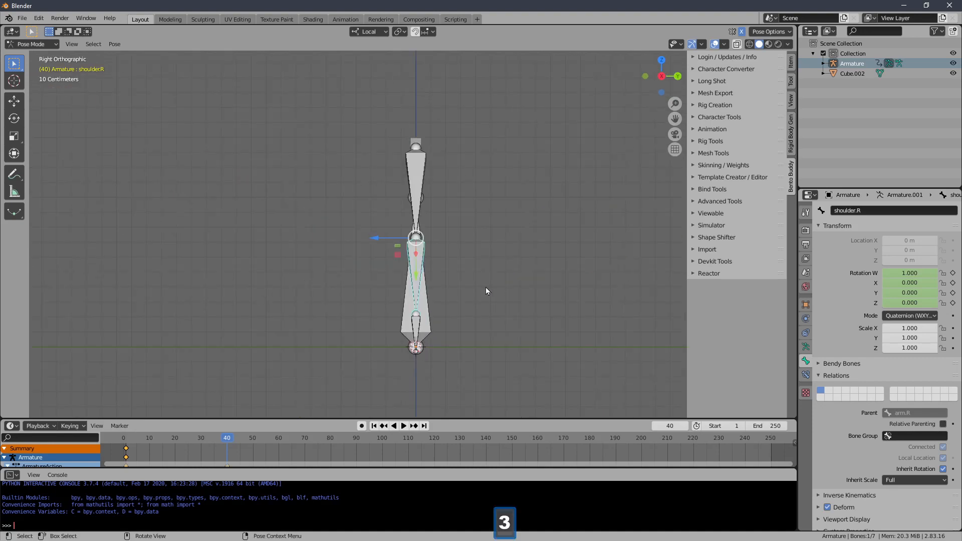
Rotate the shoulder.R bone around its local X axis until it is roughly horizontal in the side view
key("r")
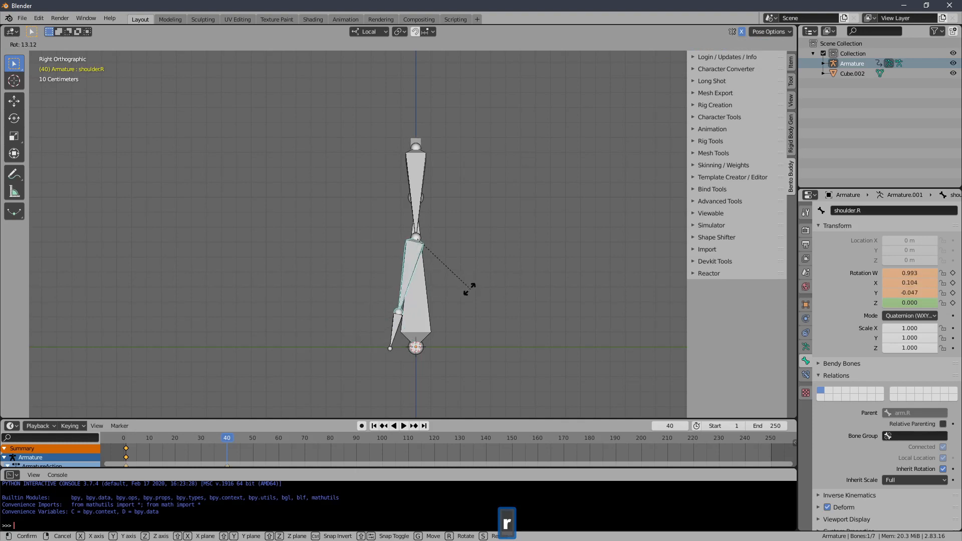
key("x")
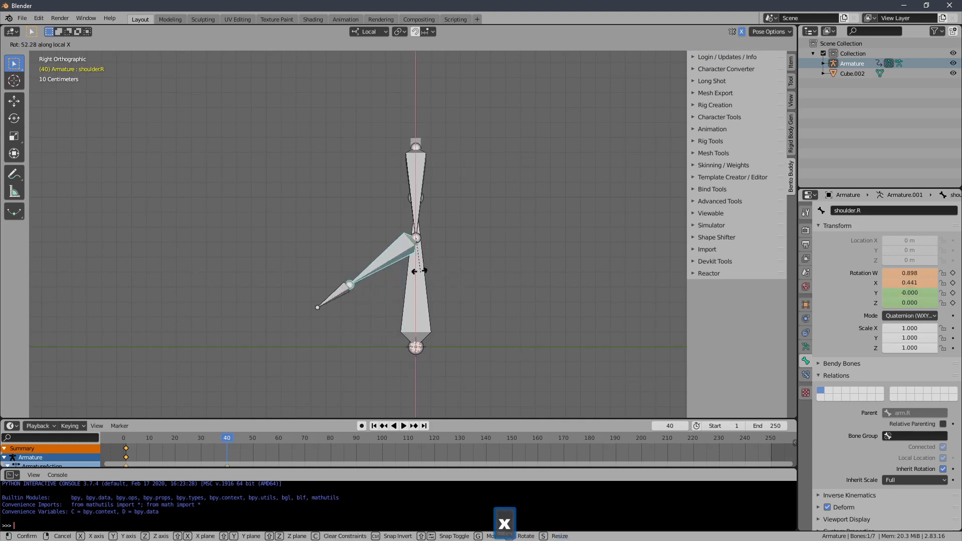
left_click(398, 258)
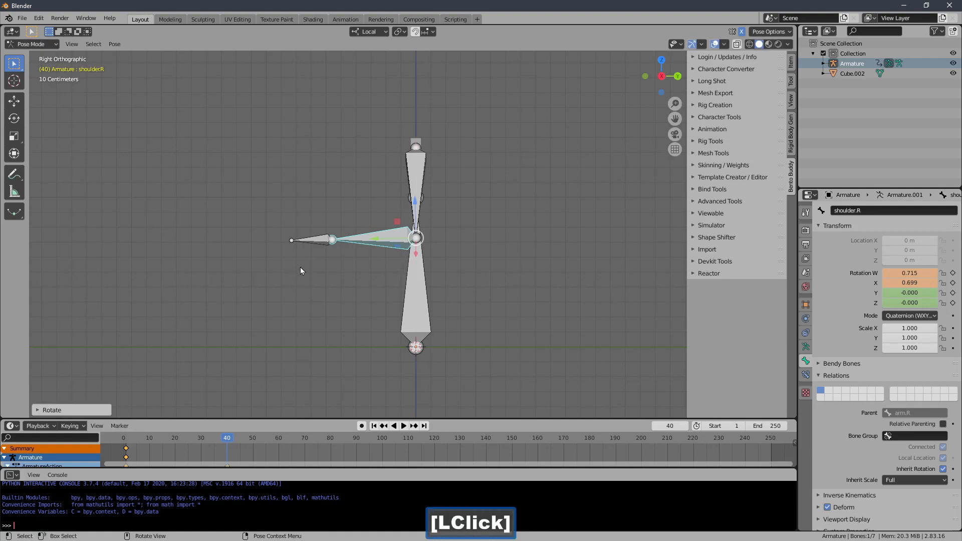
Select both shoulder.L and shoulder.R and insert a Rotation keyframe for them at frame 40
middle_click_drag(300, 267, 417, 300)
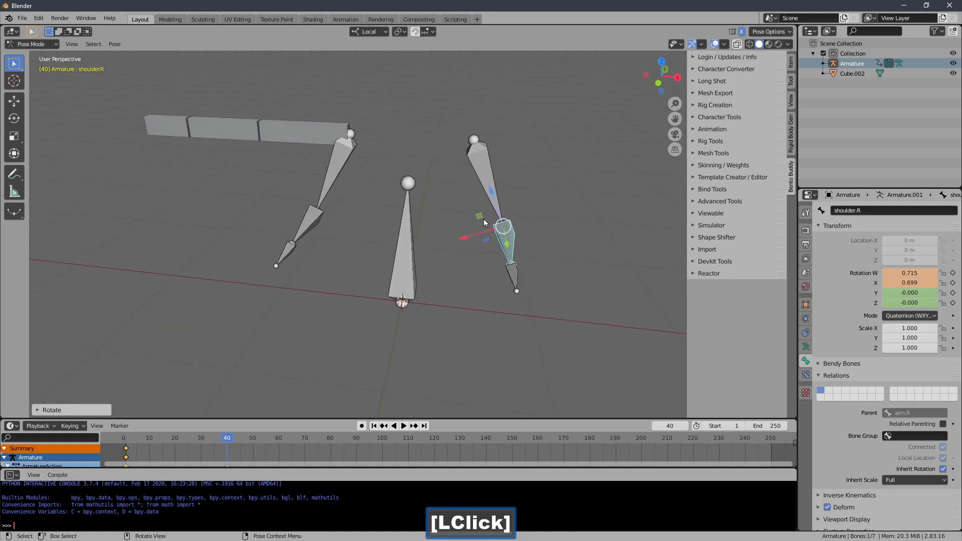
left_click(307, 228, "shift")
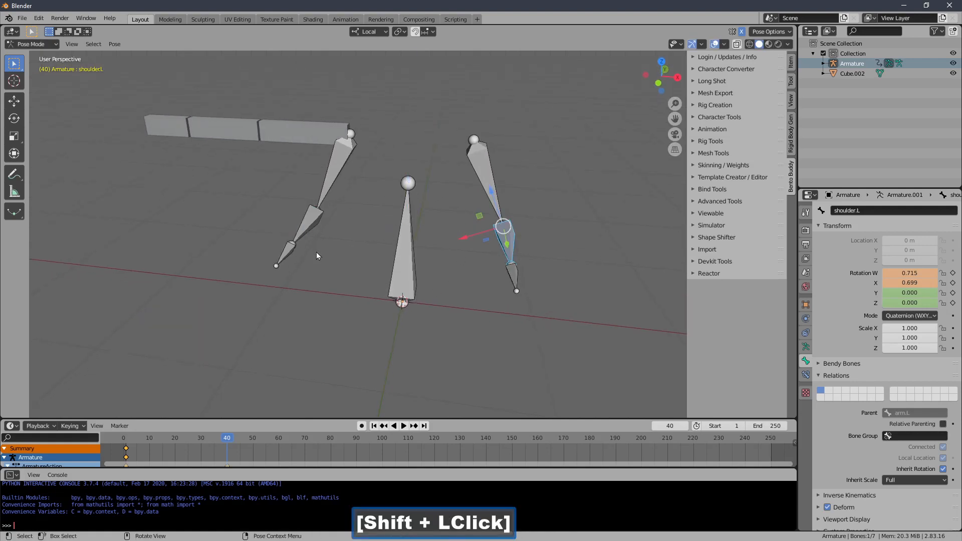
left_click(307, 223)
left_click(512, 234, "shift")
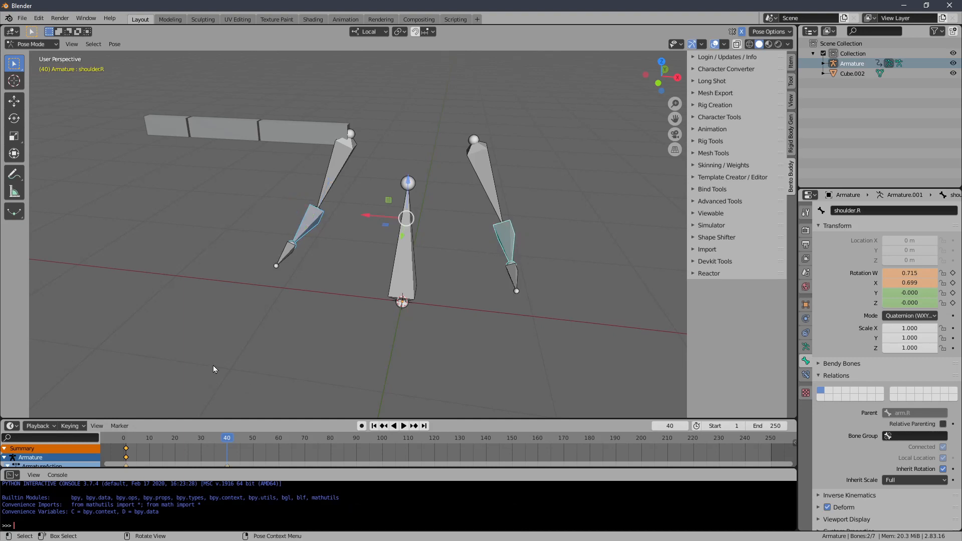
key("i")
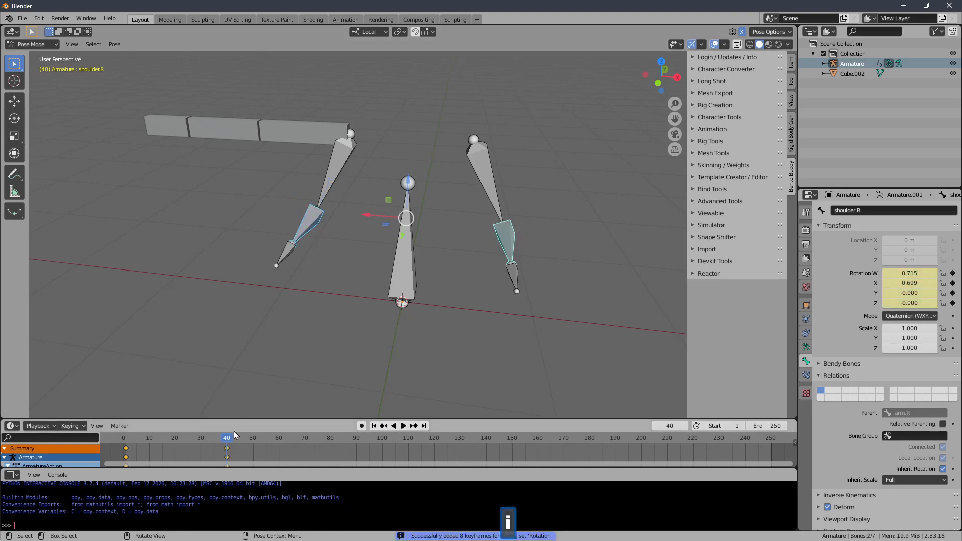
Scrub the timeline back to frame 1 and show the armature in the front view
left_click(216, 446)
left_click_drag(216, 446, 126, 448)
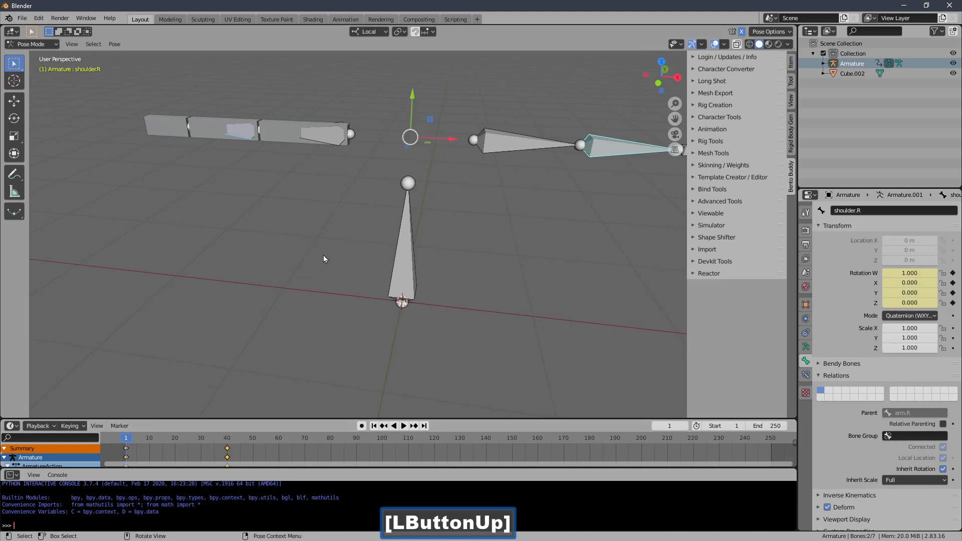
key("KP_1")
middle_click_drag(354, 239, 360, 272, "shift")
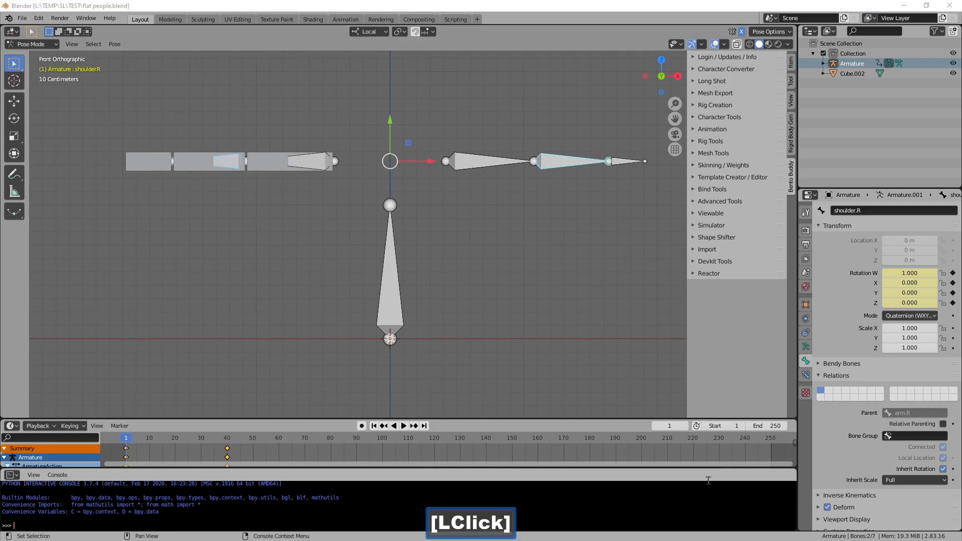
Add a Bento Buddy safe rig (pos/neutral) and move it behind the custom armature
left_click(722, 374)
middle_click_drag(411, 299, 431, 274)
left_click(708, 143)
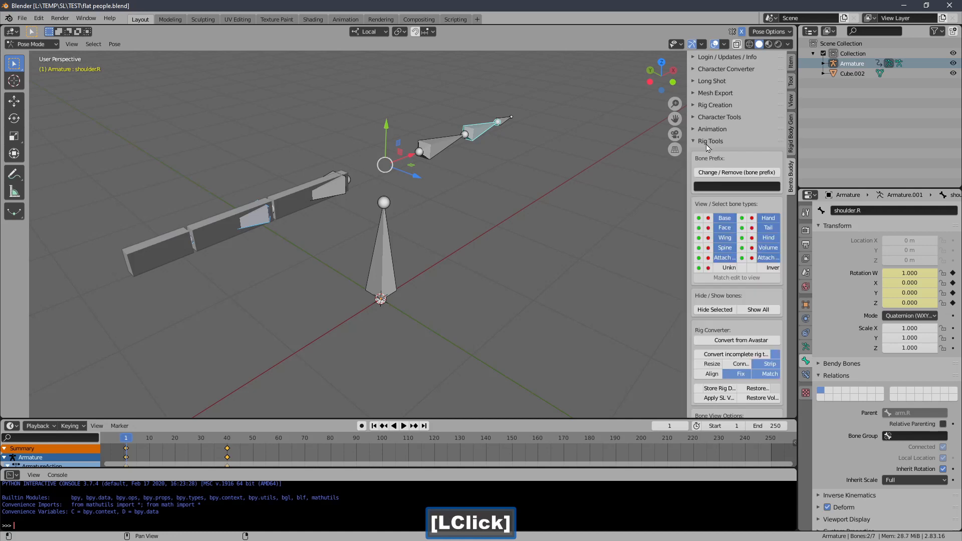
left_click(709, 142)
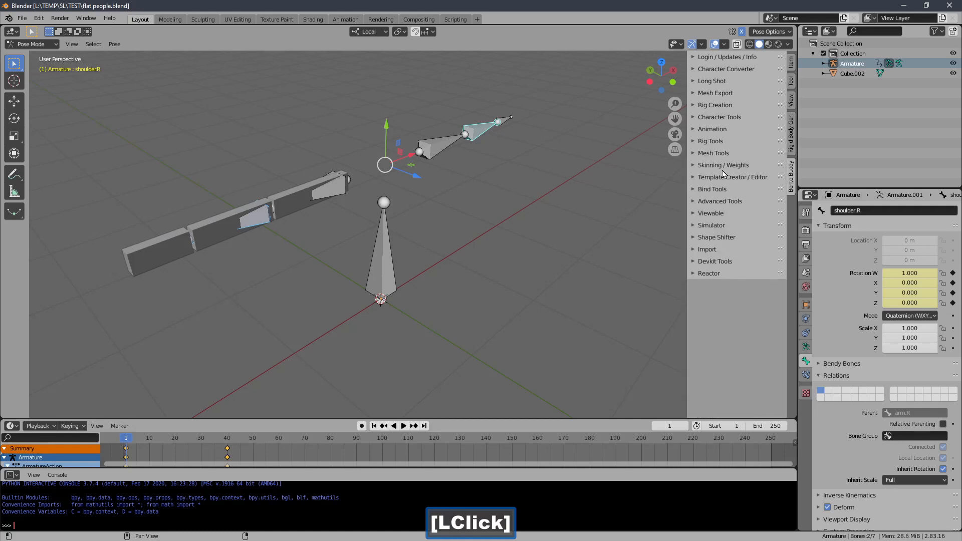
left_click(715, 105)
left_click(736, 122)
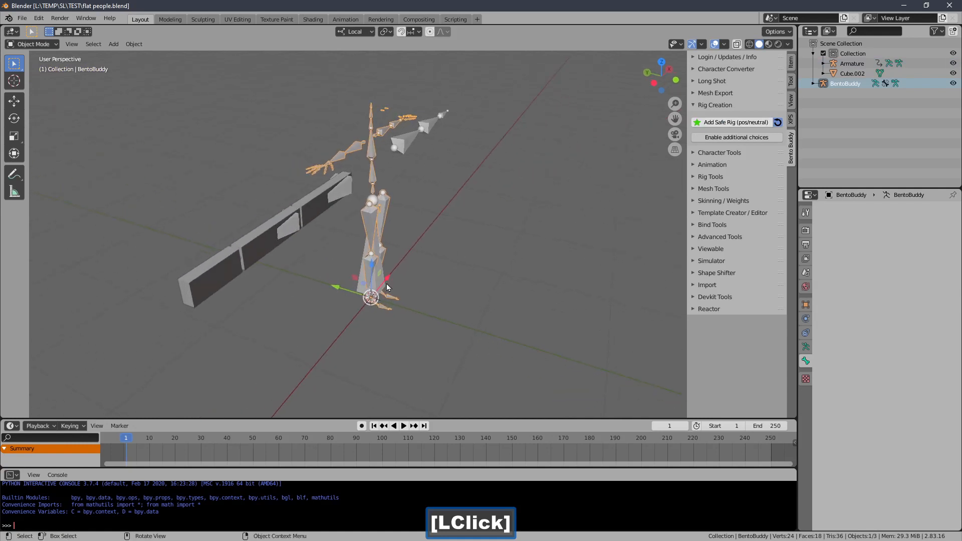
left_click_drag(387, 288, 321, 253)
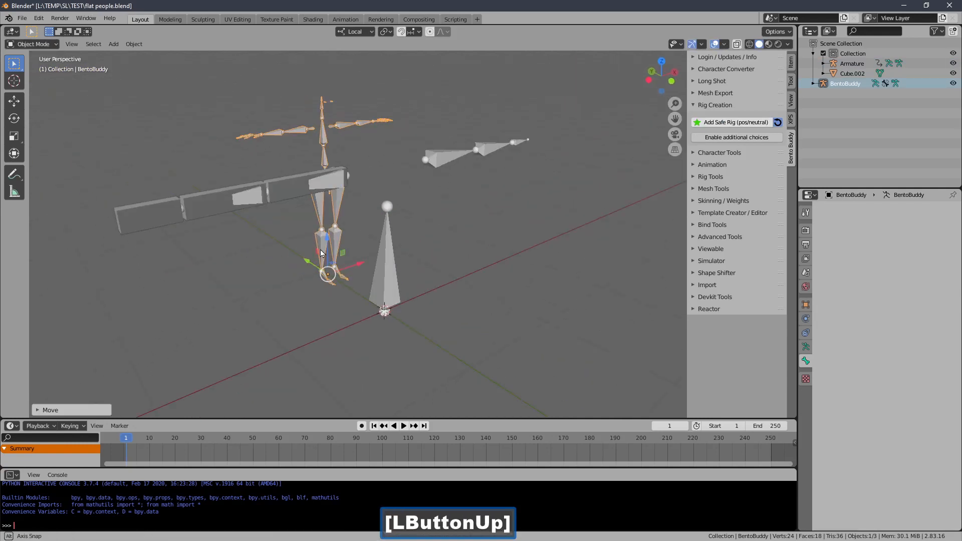
middle_click_drag(321, 254, 385, 227)
Select the custom armature and switch it to Pose Mode
left_click(388, 270)
left_click(386, 278)
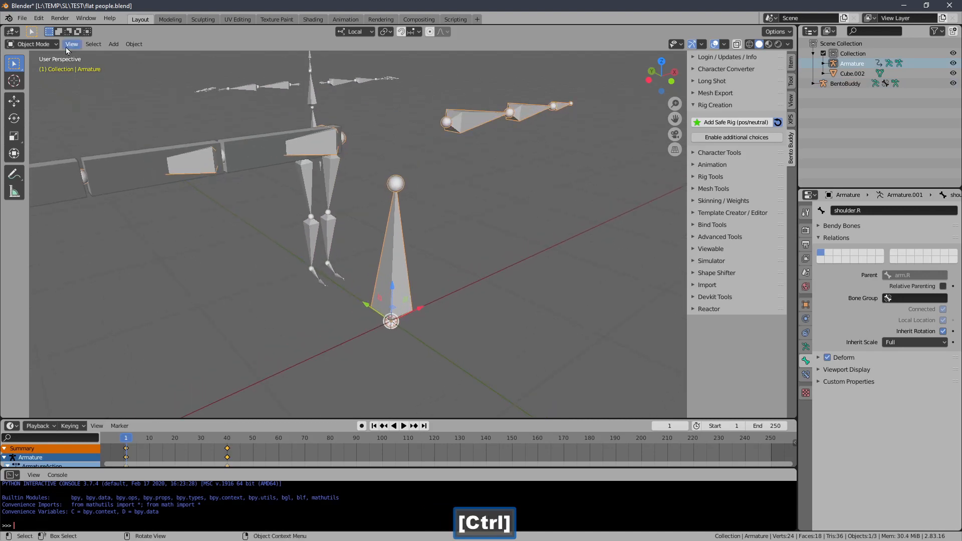
left_click(46, 44)
left_click(54, 79)
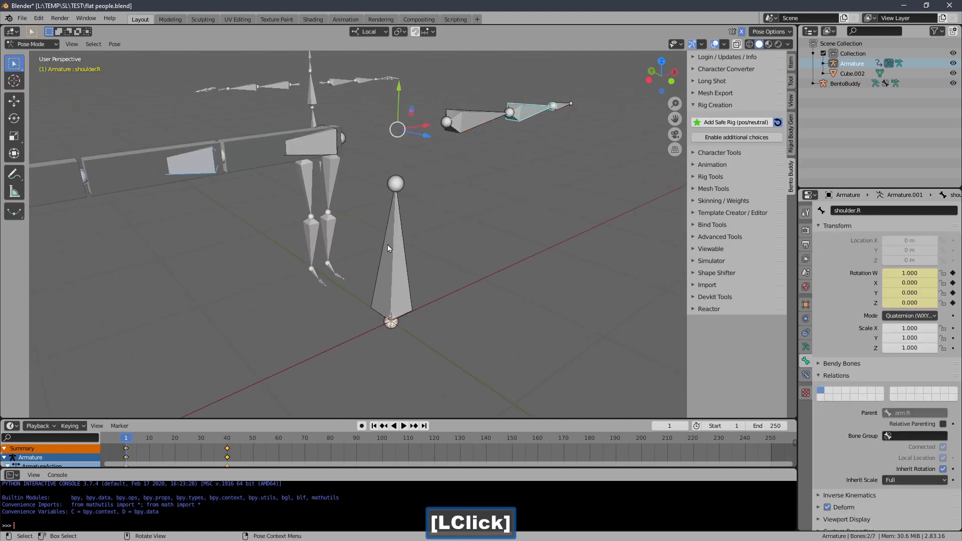
Select the central Bone of the custom armature and, in Edit Mode, lower its tail to about 0.332 m on Z
left_click(398, 186)
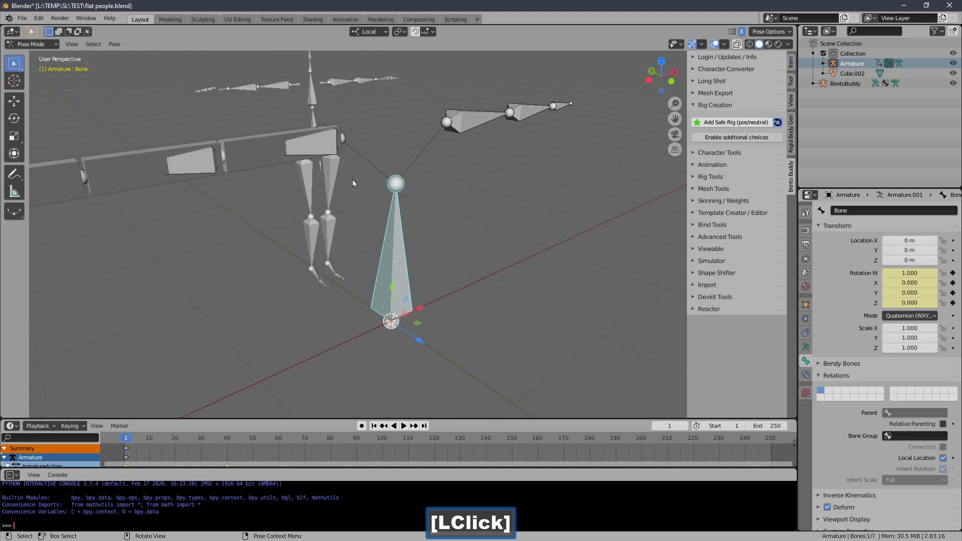
middle_click_drag(353, 179, 338, 179)
left_click(29, 44)
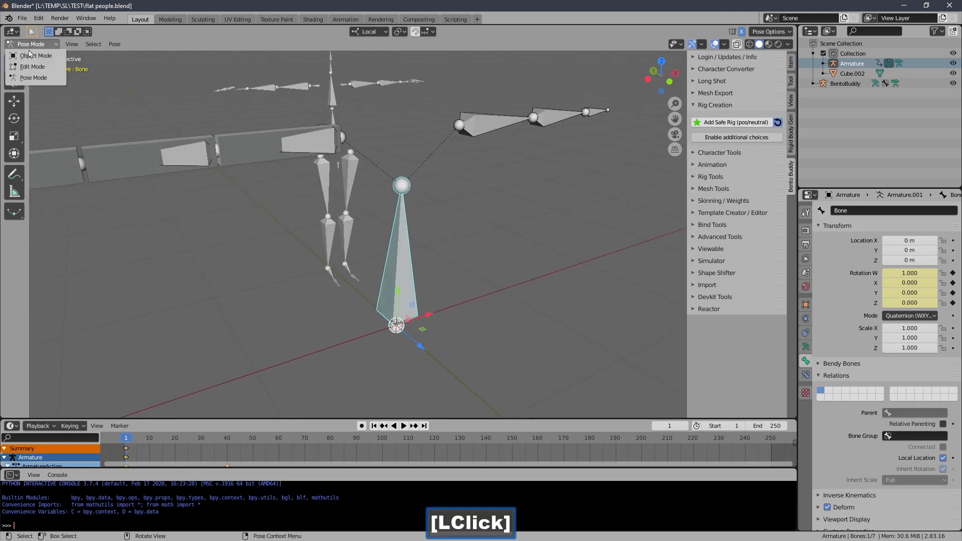
left_click(31, 68)
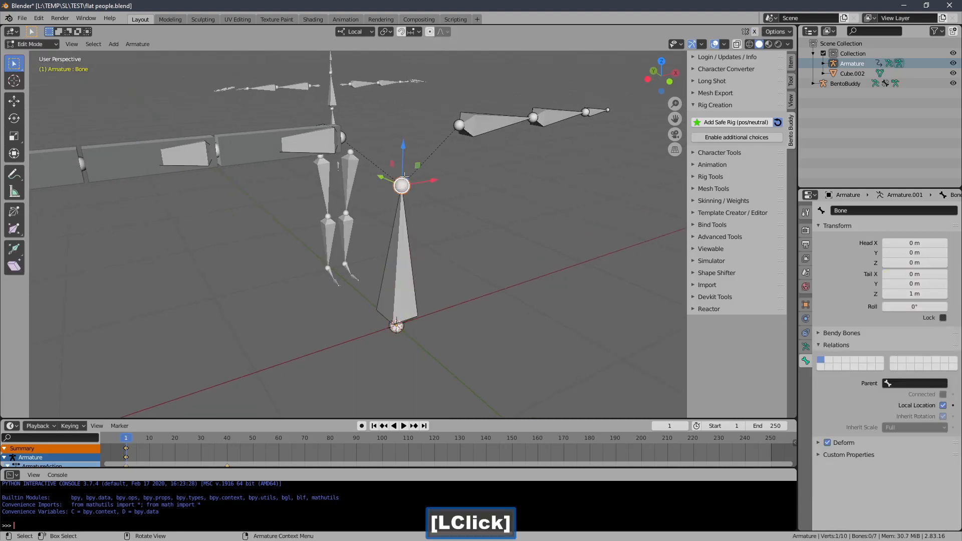
left_click_drag(399, 185, 406, 265)
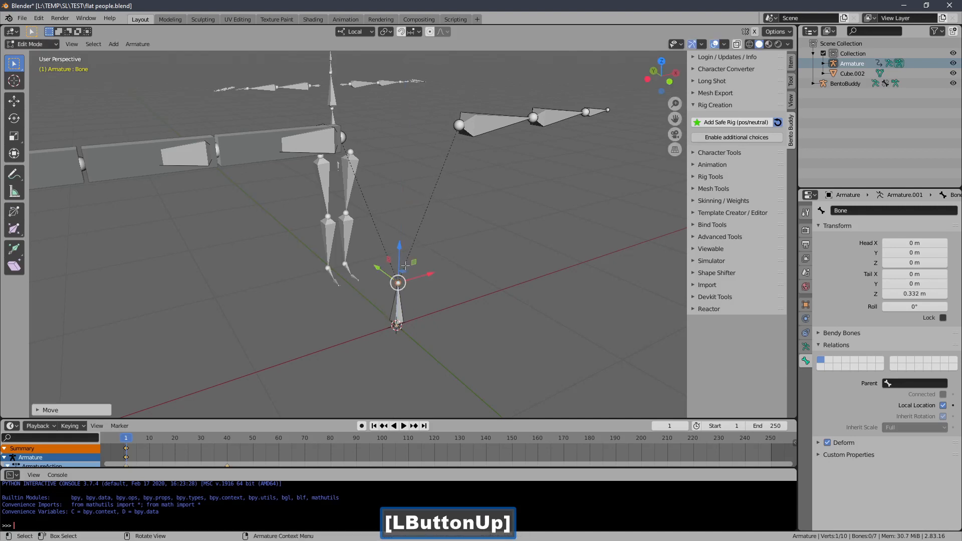
Rename the shortened central bone as ROOT and turn off its Deform option
left_click(397, 313)
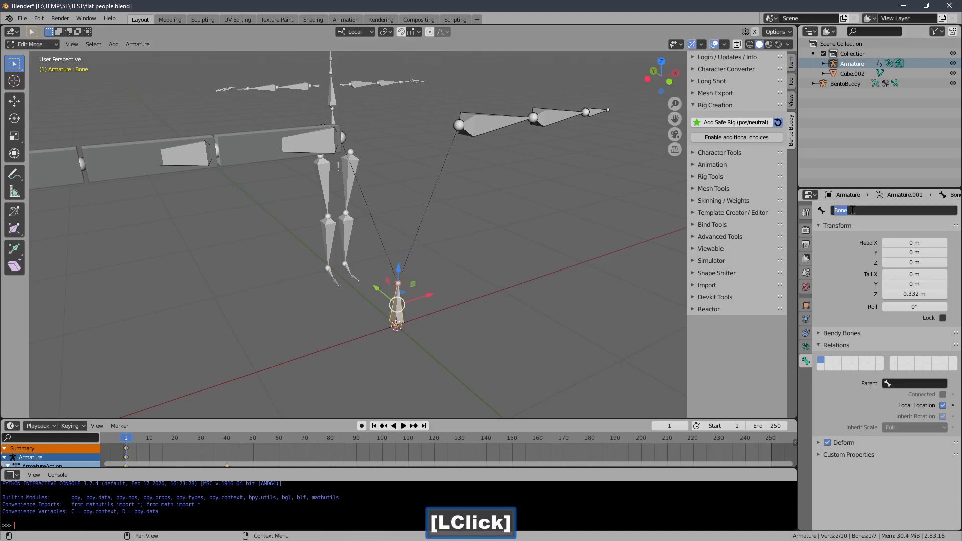
key("Caps_Lock")
type("ROOT")
key("Return")
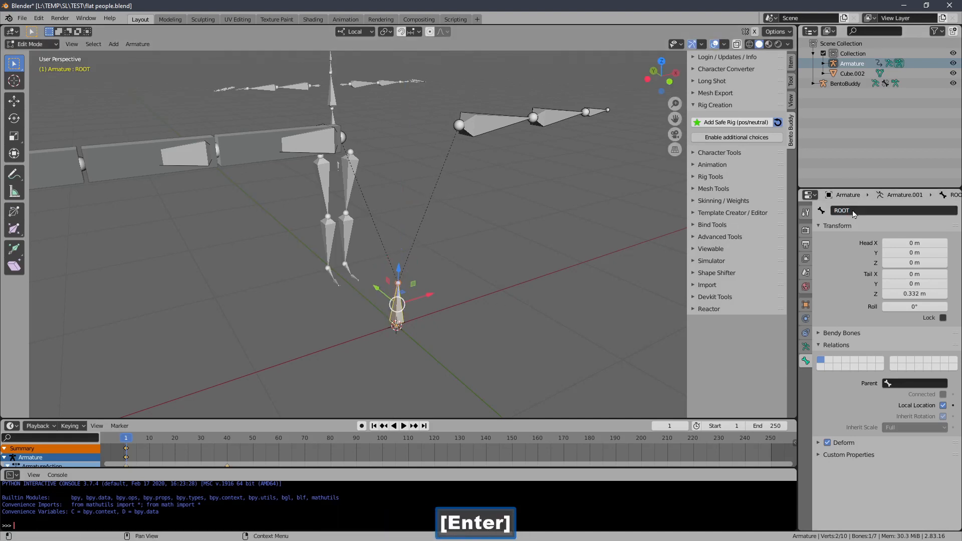
left_click(827, 443)
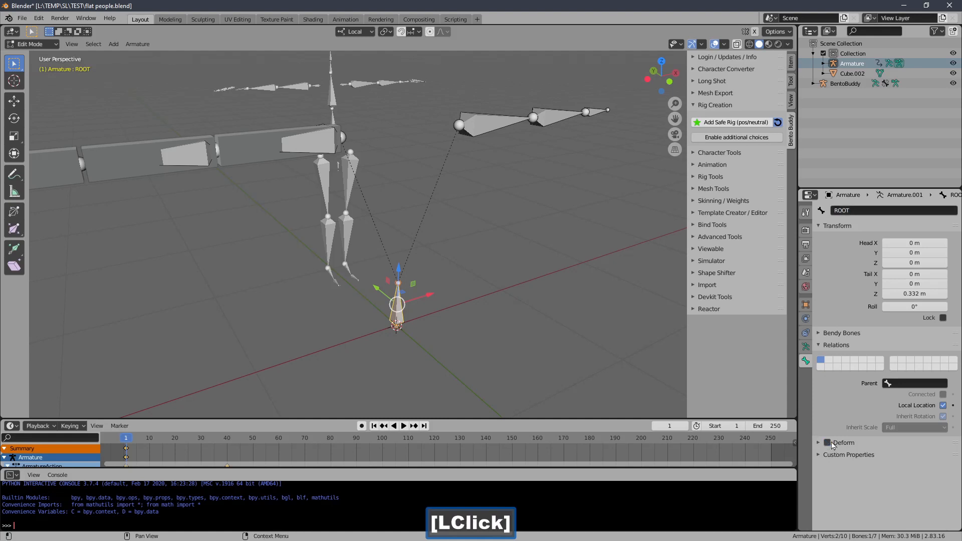
Duplicate the ROOT bone and move the copy straight up so its head sits at about 0.904 m on Z
mouse_move(426, 301)
middle_mouse_down()
mouse_move(437, 304)
mouse_move(436, 287)
middle_mouse_up()
left_click(437, 278)
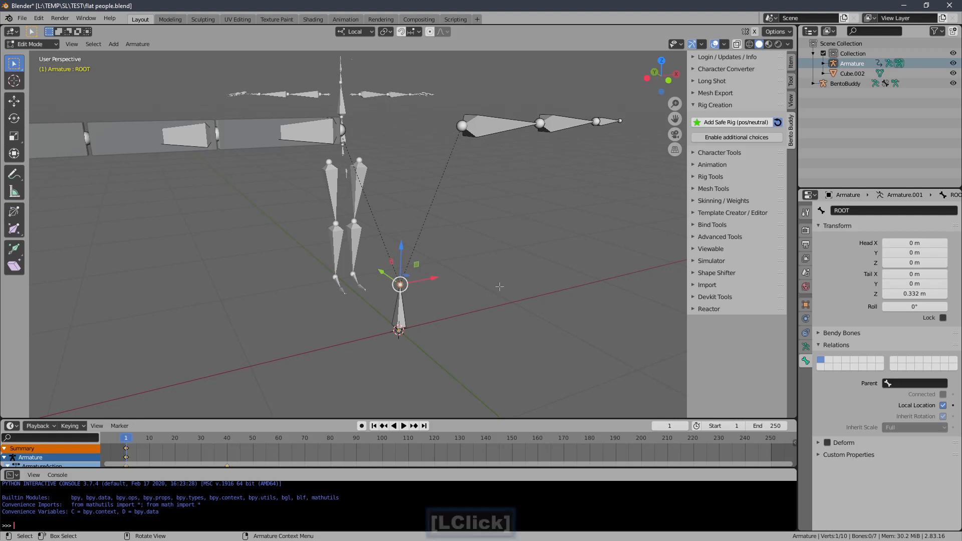
left_click(405, 313)
middle_click_drag(405, 313, 413, 269, "shift")
key("shift+d")
right_click(436, 167)
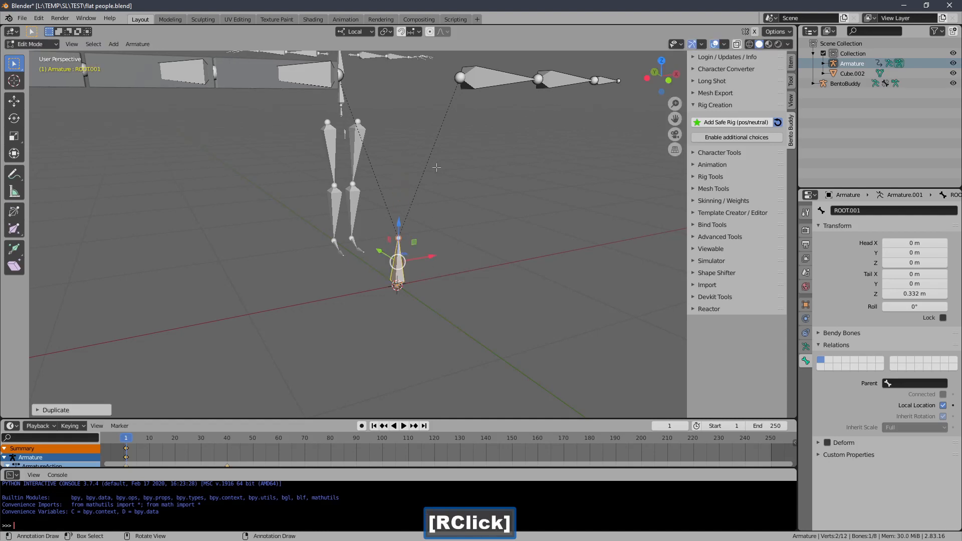
left_click_drag(397, 239, 399, 95)
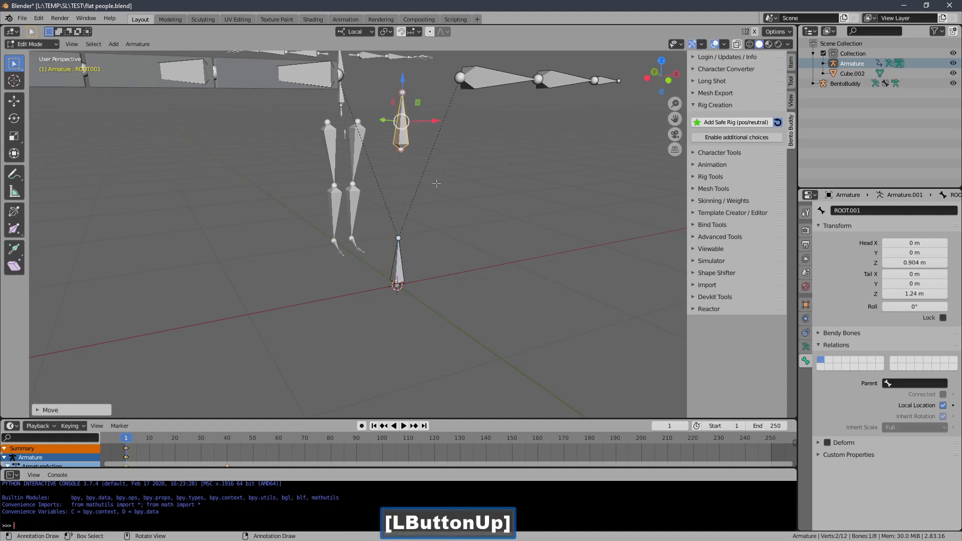
Parent the duplicated bone to ROOT, keeping its offset
middle_click_drag(436, 183, 414, 186)
left_click(404, 261, "shift")
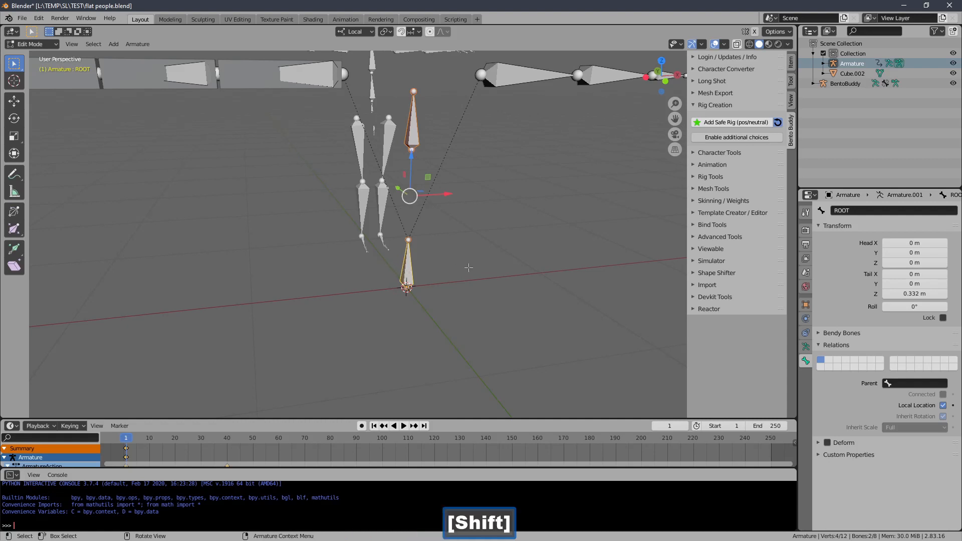
key("ctrl+p")
left_click(425, 268)
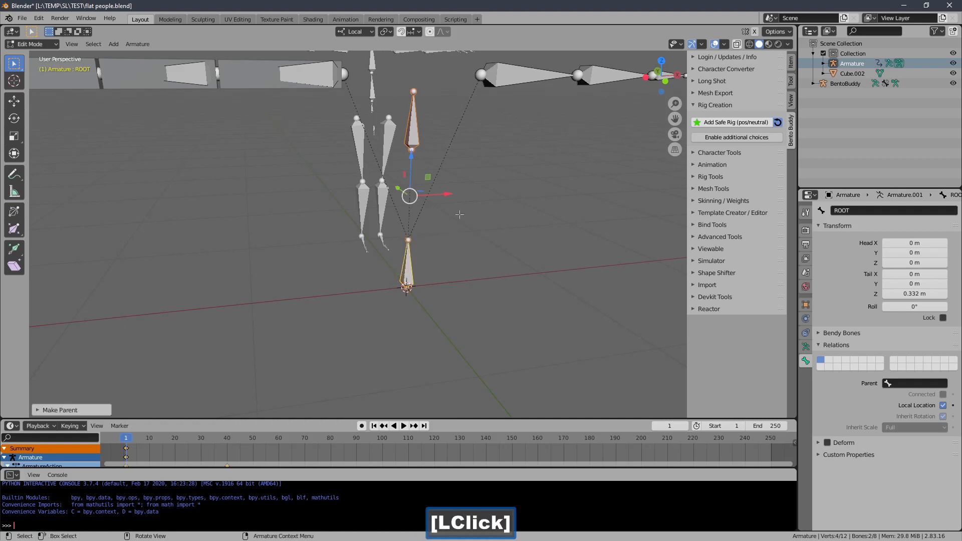
Rename the duplicated bone above ROOT as pelvis
middle_click_drag(444, 157, 444, 194)
left_click(413, 145)
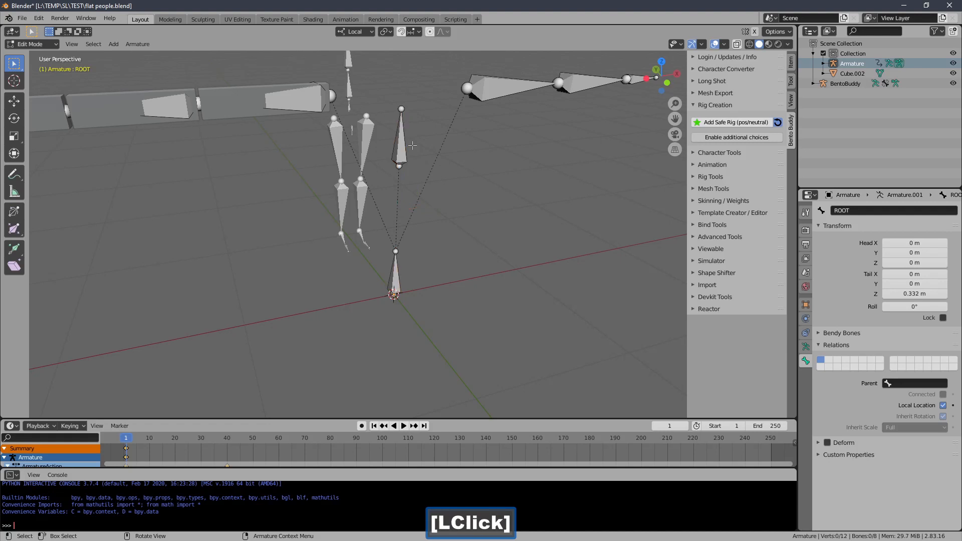
left_click(405, 146)
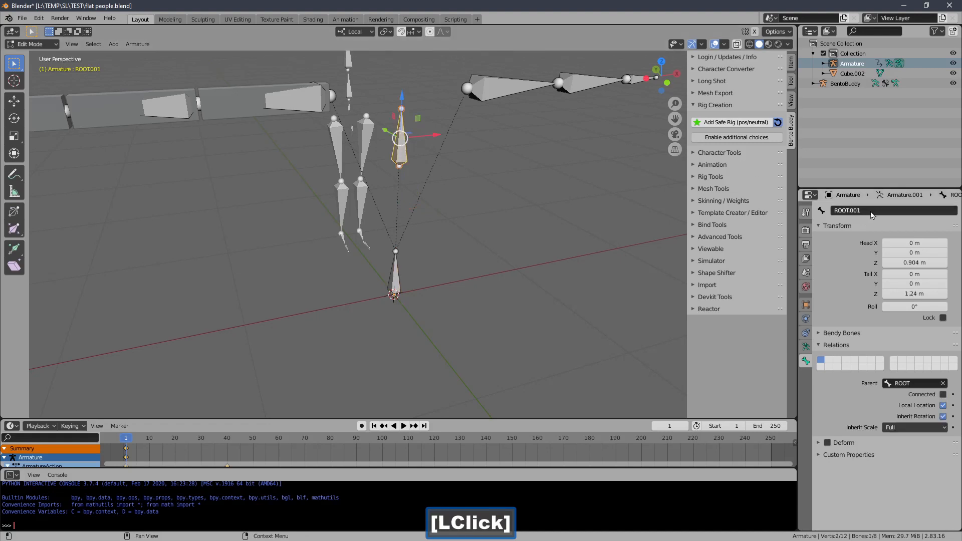
type("pelvis")
key("Return")
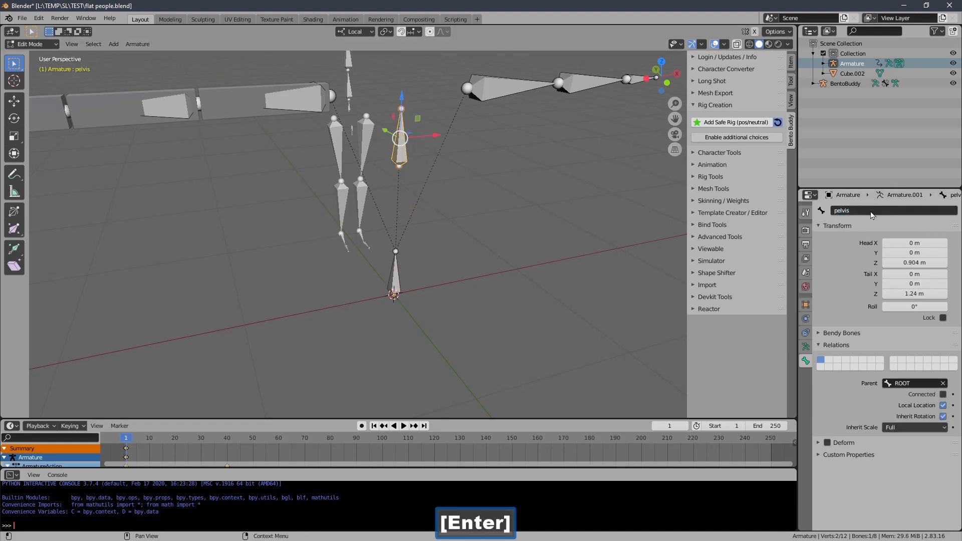
In the front view, raise the pelvis bone along the Bento Buddy spine until its head is at about 1.1 m on Z
middle_click_drag(426, 256, 406, 272, "shift")
middle_click_drag(415, 203, 362, 167)
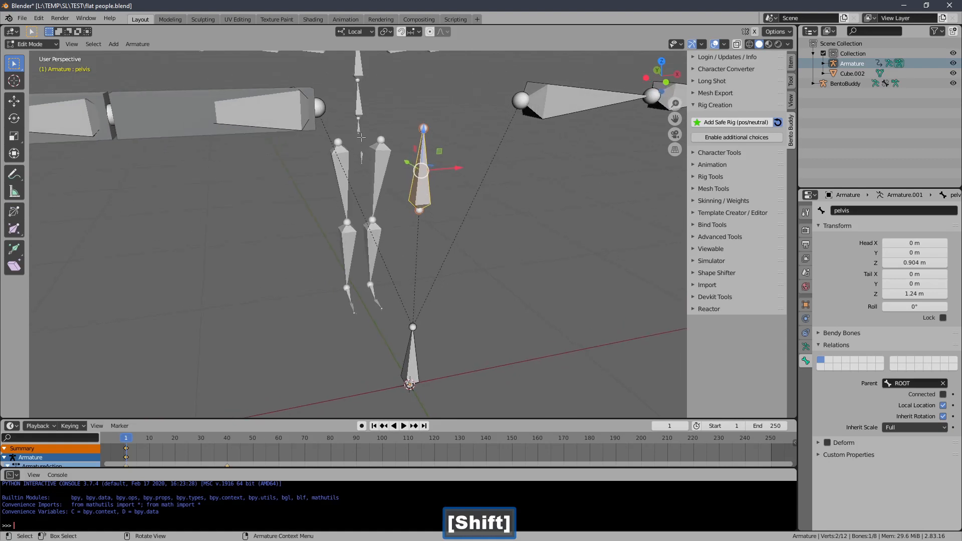
middle_click_drag(355, 131, 355, 170, "shift")
middle_click_drag(355, 171, 411, 215, "ctrl")
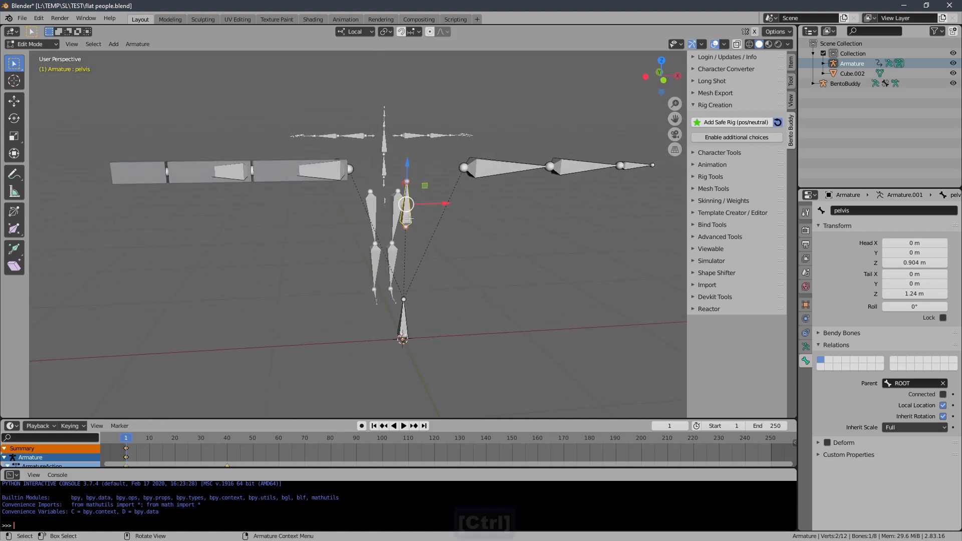
middle_click_drag(385, 200, 458, 125, "shift")
key("1")
left_click_drag(455, 121, 464, 83)
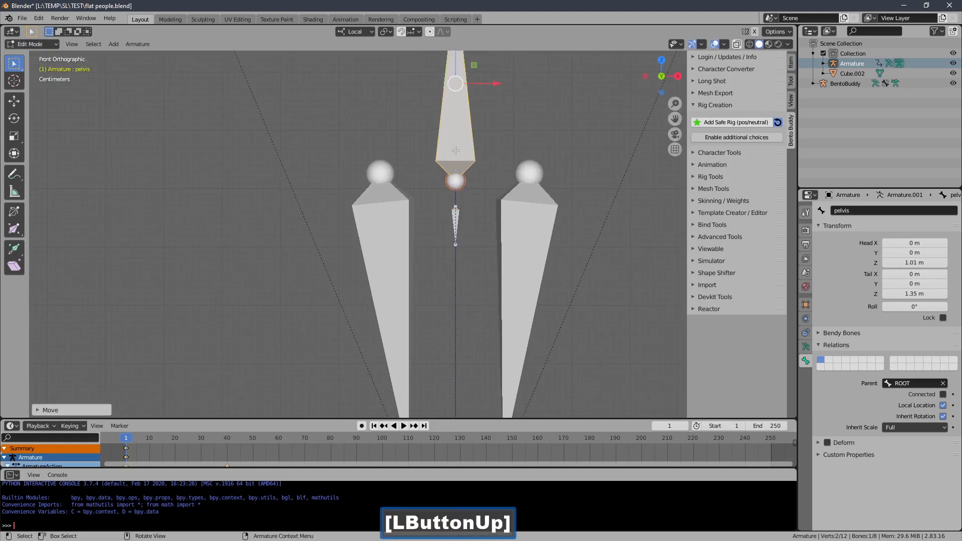
middle_click_drag(455, 150, 447, 213, "shift")
left_click_drag(446, 132, 445, 75)
middle_click_drag(446, 124, 448, 201, "shift")
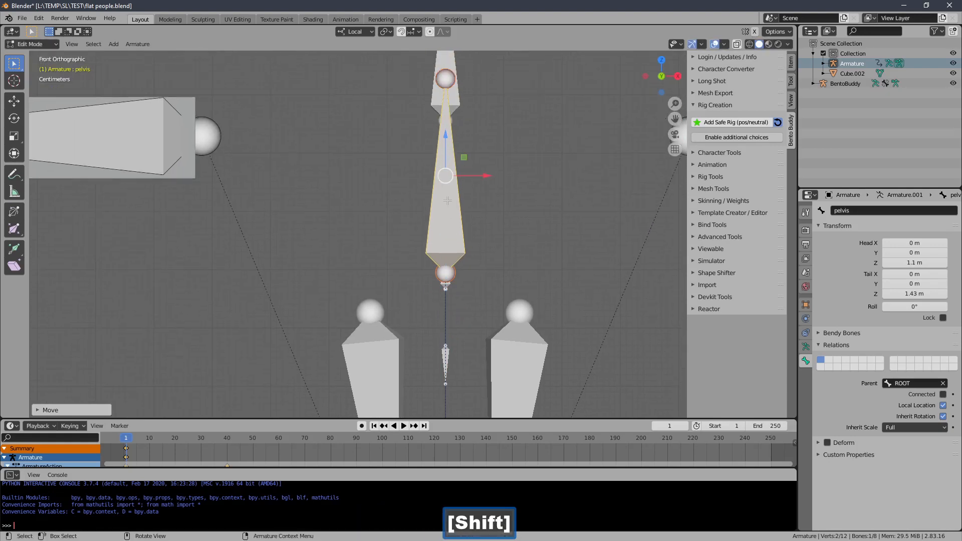
Shorten the pelvis bone from its tail and lower it, placing its head at about 1.07 m and tail at about 1.19 m on Z
left_click(445, 77)
left_click_drag(445, 60, 453, 188)
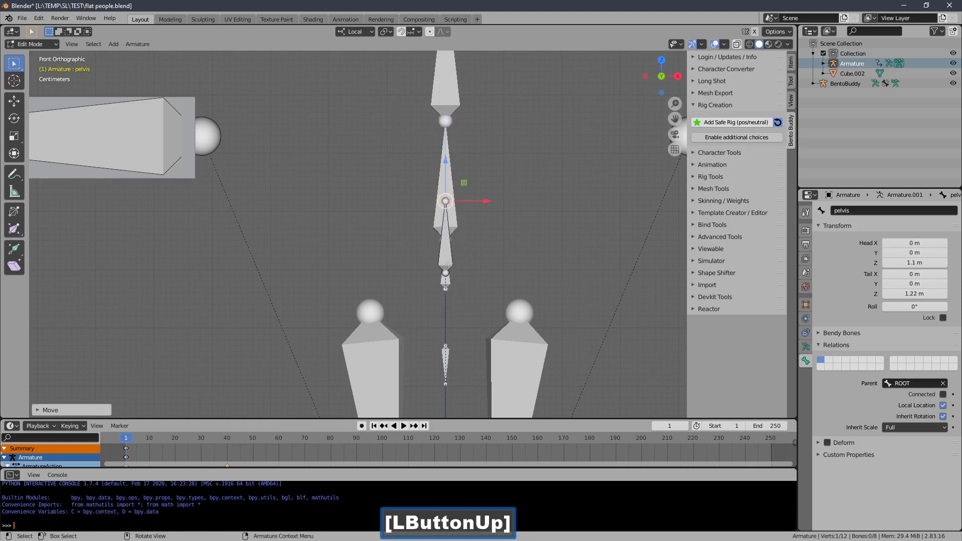
left_click(447, 251)
key("g")
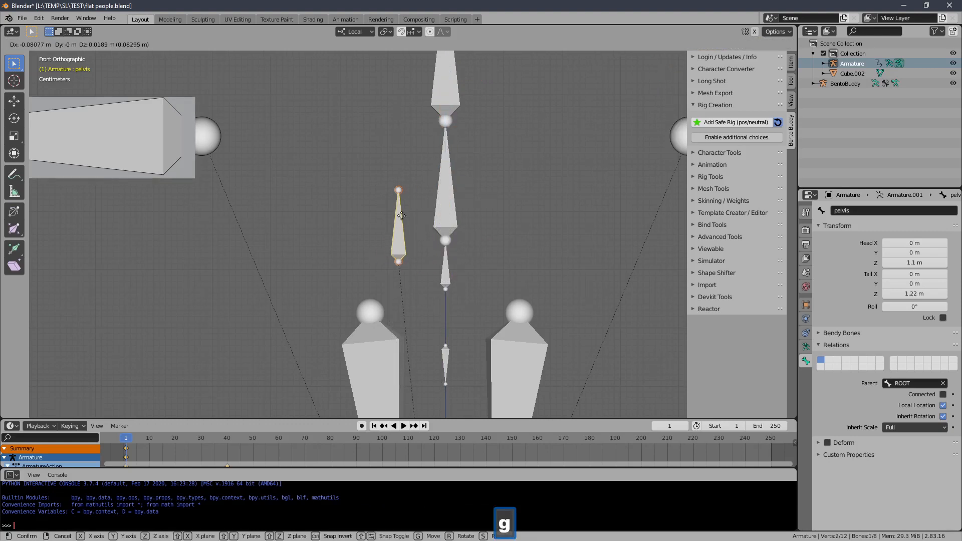
key("Escape")
middle_click_drag(443, 258, 324, 146, "ctrl")
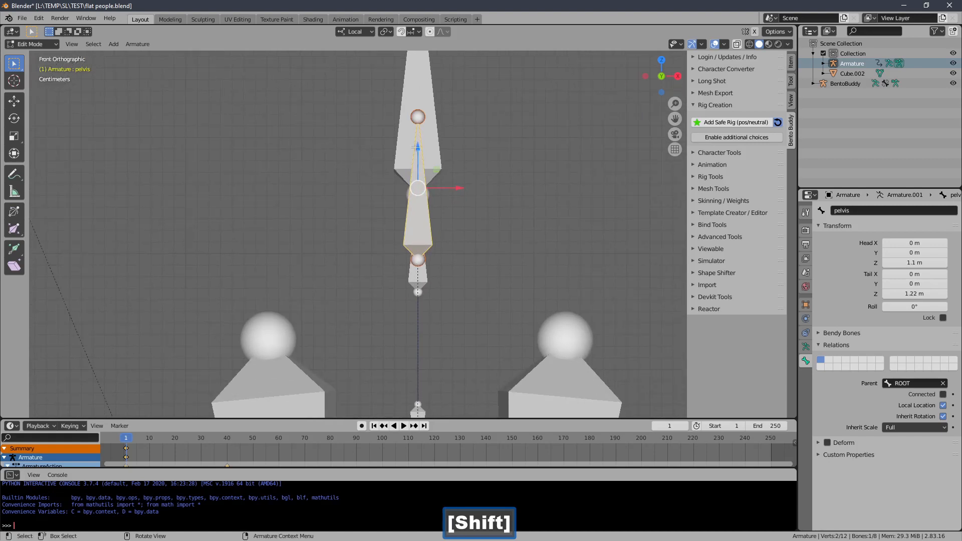
left_click_drag(416, 146, 422, 184)
middle_click_drag(421, 184, 389, 244, "ctrl")
middle_click_drag(434, 279, 394, 222, "ctrl")
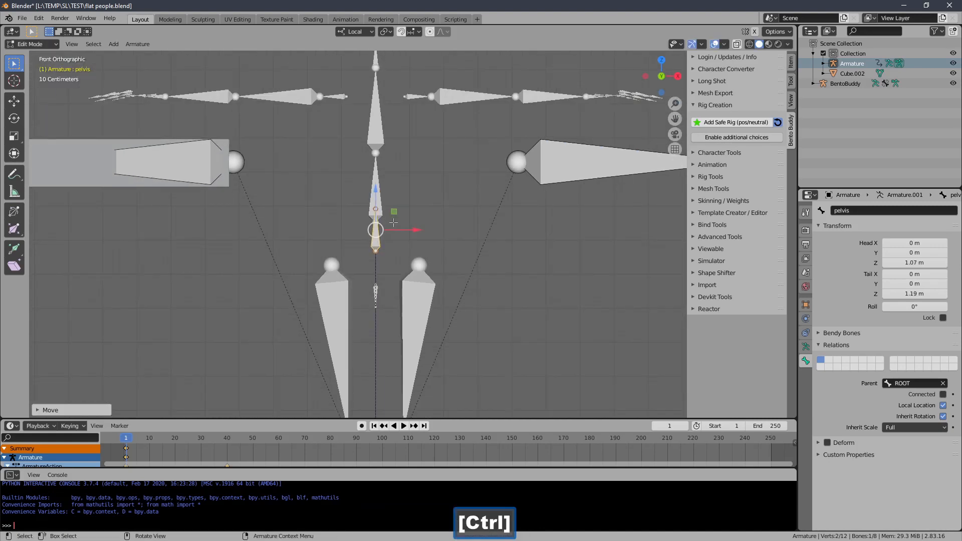
middle_click_drag(374, 172, 428, 260, "ctrl")
Examine the hand.R bone at the end of the arm chain and its placement relative to the Bento Buddy rig
middle_click_drag(453, 180, 409, 209)
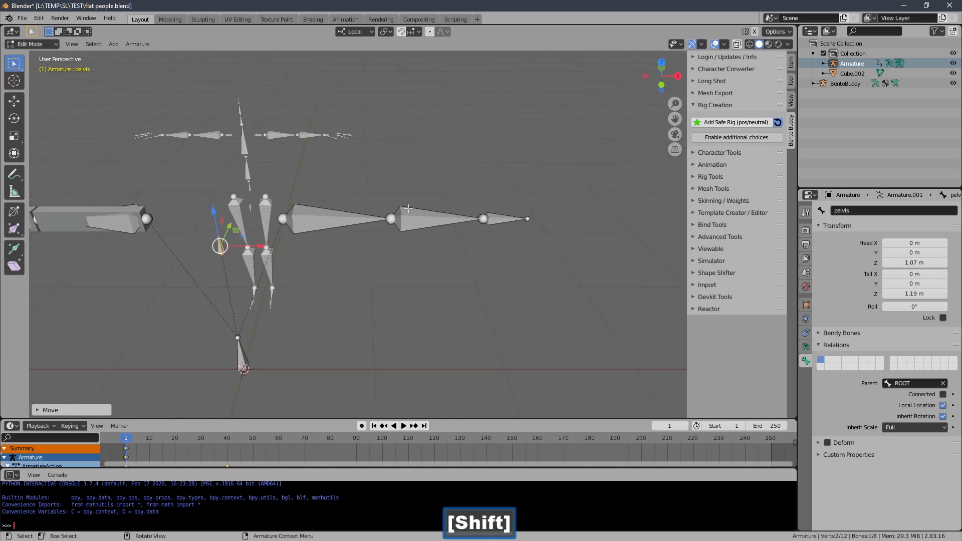
left_click(527, 219)
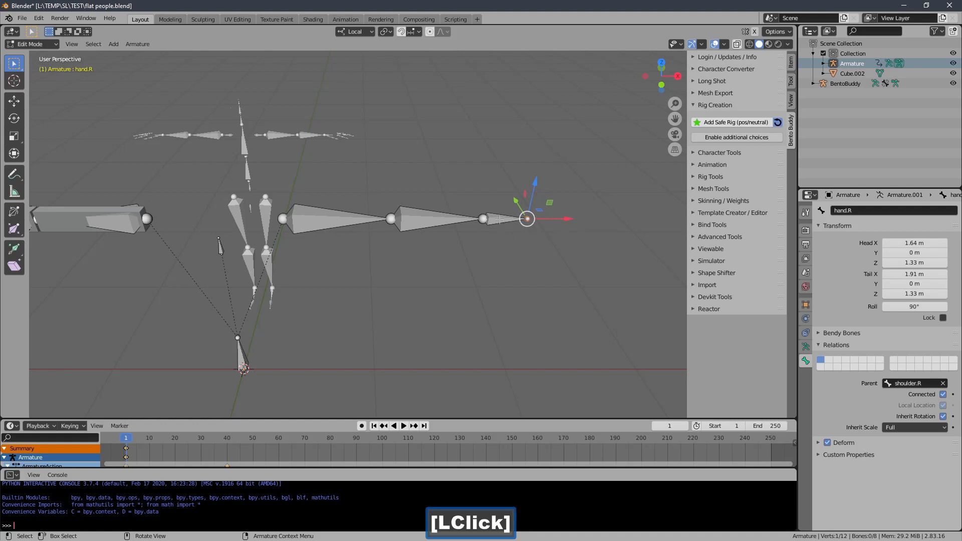
left_click(500, 219)
middle_click_drag(512, 261, 485, 224, "ctrl")
key("KP_Decimal")
middle_click_drag(384, 237, 383, 296, "ctrl")
middle_click_drag(393, 266, 423, 226, "shift")
middle_click_drag(336, 216, 429, 238, "ctrl")
middle_click_drag(401, 241, 390, 285, "ctrl")
mouse_move(351, 278)
middle_mouse_down("shift")
mouse_move(418, 231)
mouse_move(351, 268)
middle_mouse_up("shift")
middle_click_drag(340, 268, 420, 219, "shift")
middle_click_drag(360, 241, 393, 239, "ctrl")
middle_click_drag(504, 223, 356, 235)
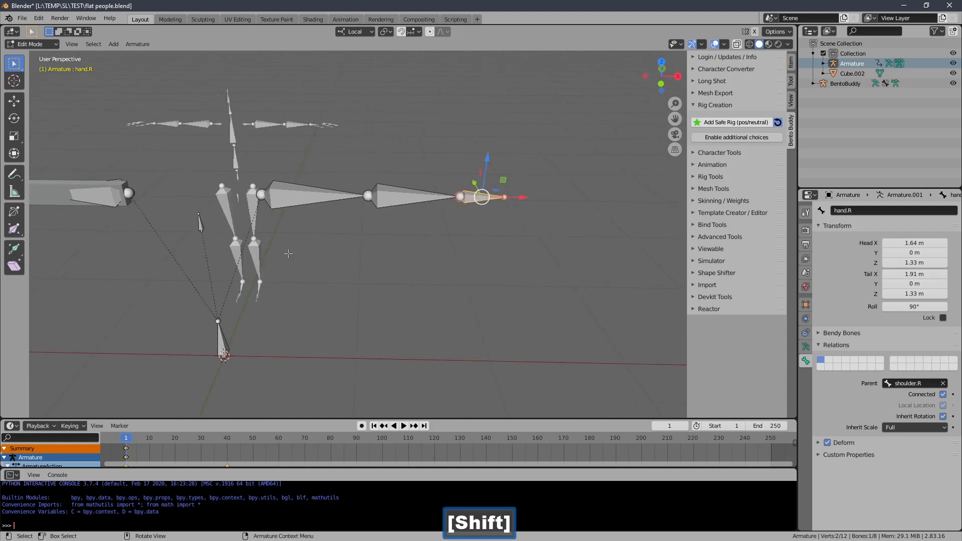
Extrude a new bone from the pelvis tail straight up to about 1.39 m on Z
middle_click_drag(288, 253, 371, 179, "shift")
left_click(366, 198)
left_click(386, 186)
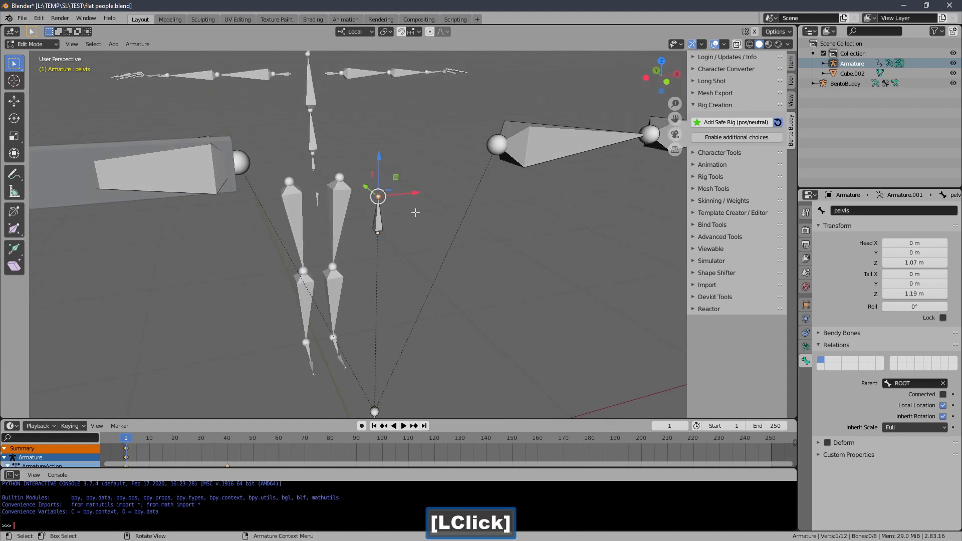
key("e")
right_click(371, 121)
left_click_drag(378, 156, 380, 92)
Rename the bone extruded above the pelvis as stumo
left_click(887, 211)
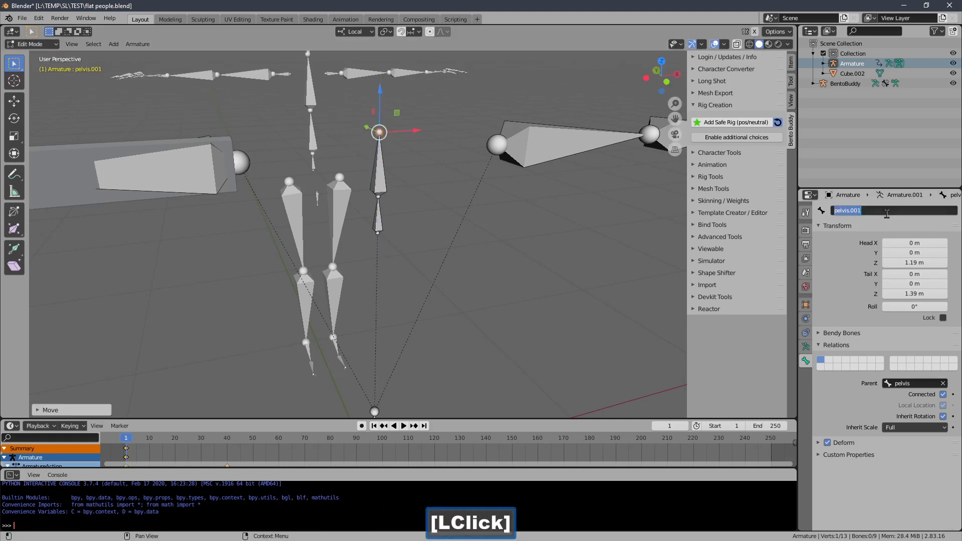
type("stu")
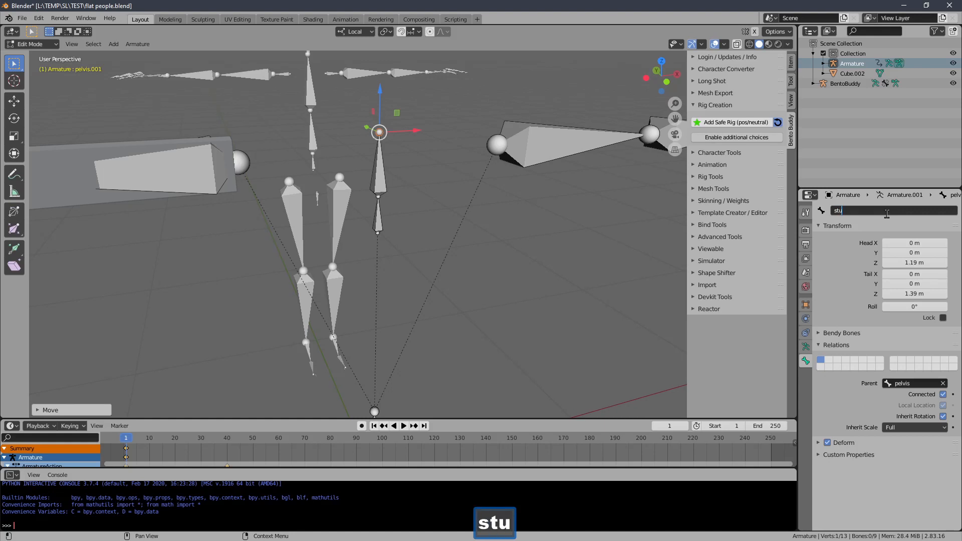
type("mo")
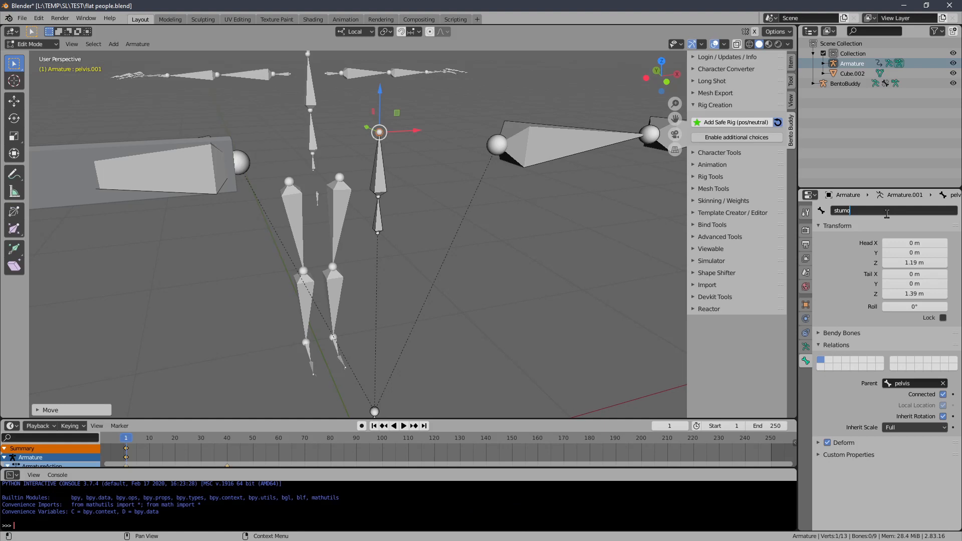
key("Return")
Extrude another bone from the stumo tail straight up to about 1.58 m on Z
middle_click_drag(426, 224, 431, 267, "shift")
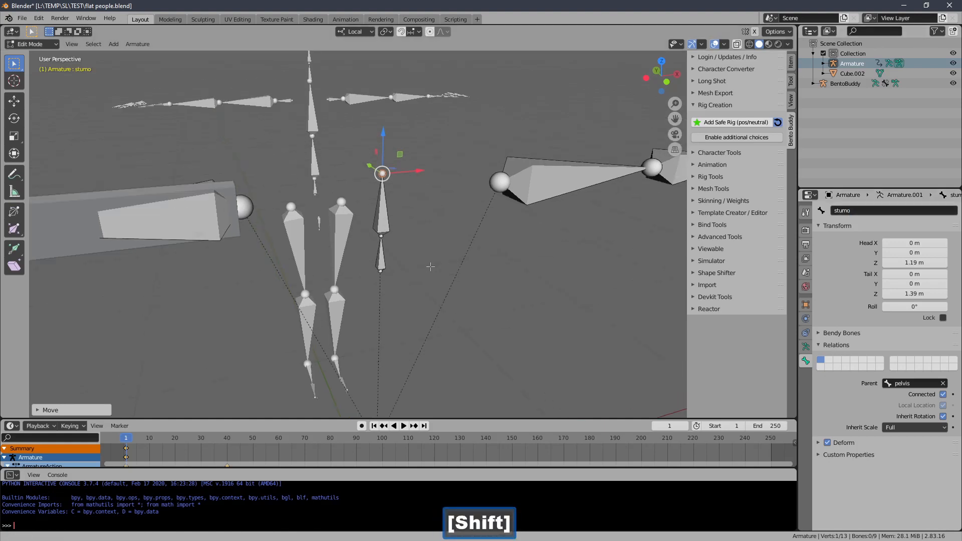
left_click(381, 210)
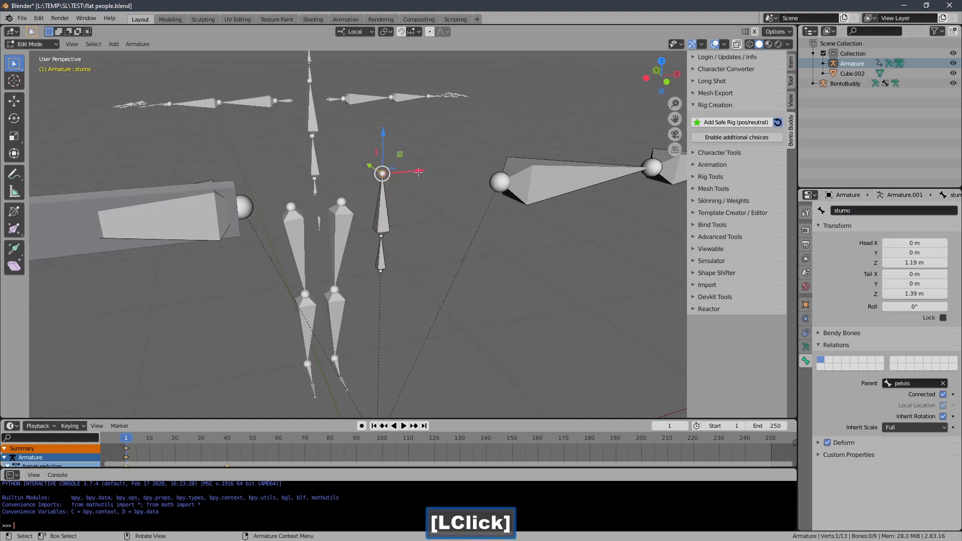
key("e")
right_click(397, 88)
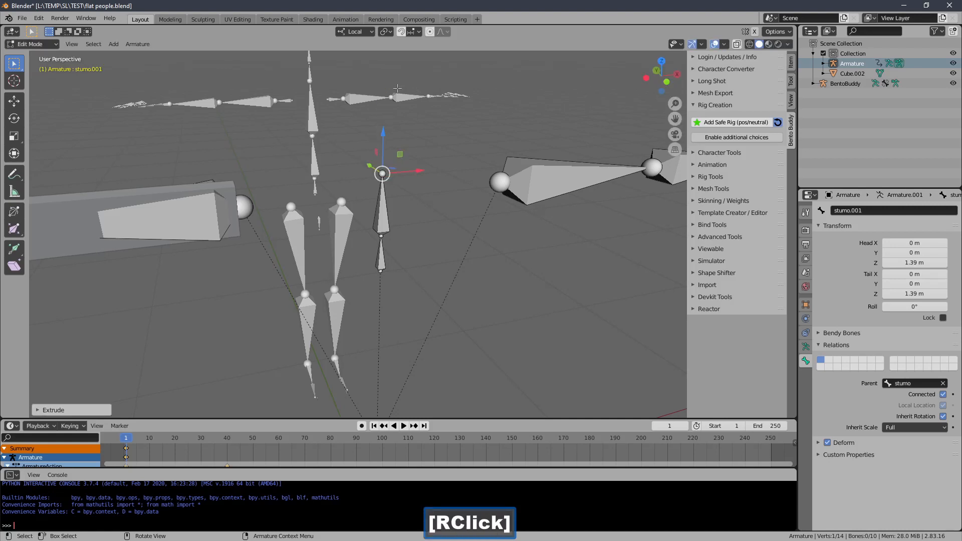
left_click_drag(387, 139, 381, 76)
Rename the bone extruded above stumo as checks
left_click(387, 148)
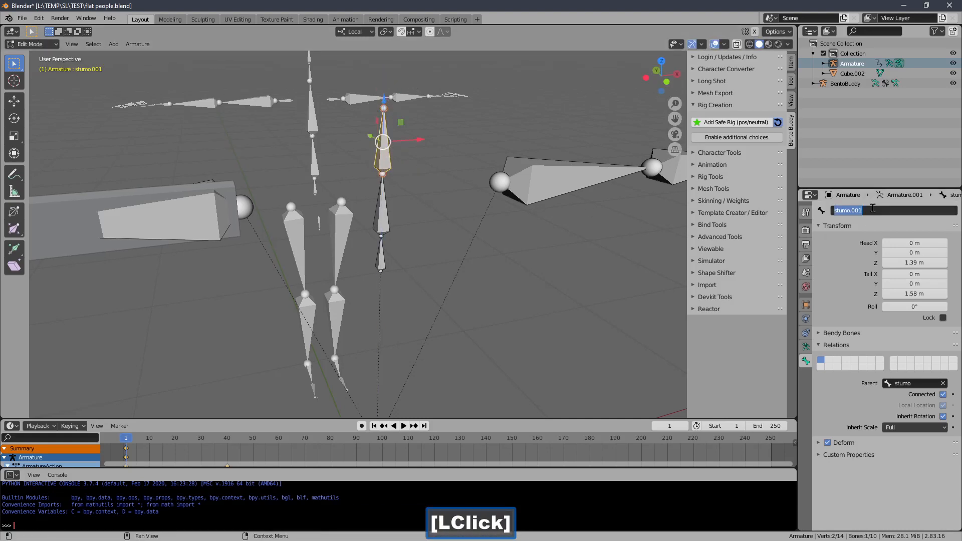
type("checks")
key("Return")
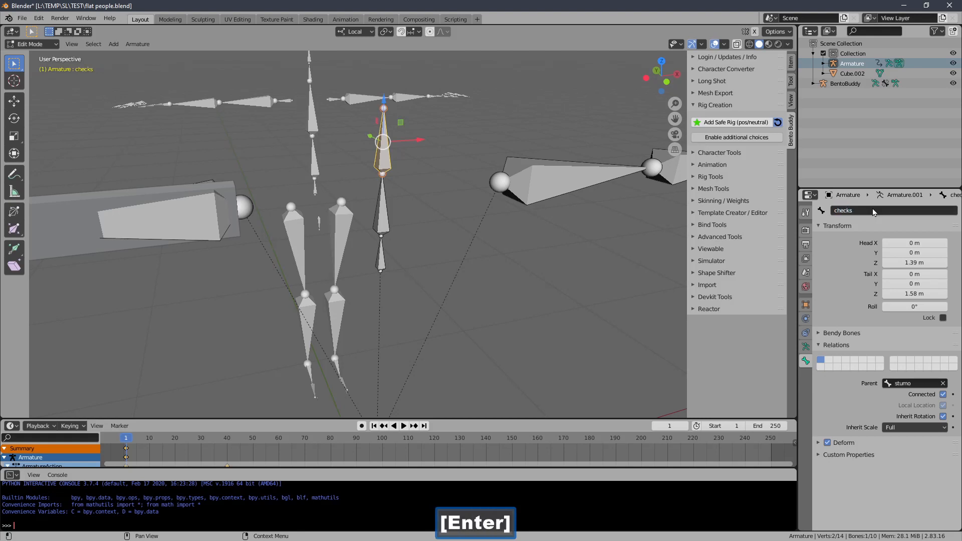
Extrude a bone from the checks tail straight up to about 1.69 m on Z and name it neck
middle_click_drag(402, 182, 401, 258, "shift")
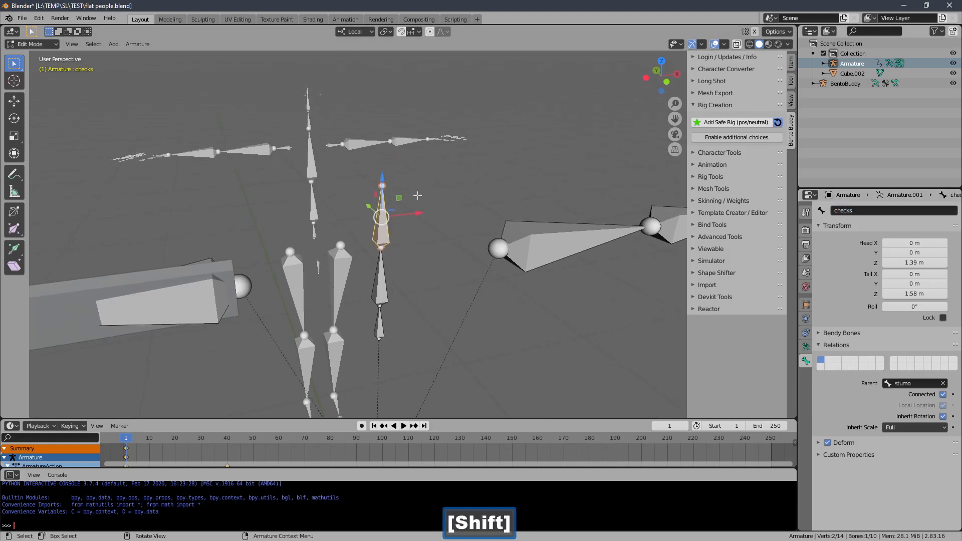
left_click(417, 195)
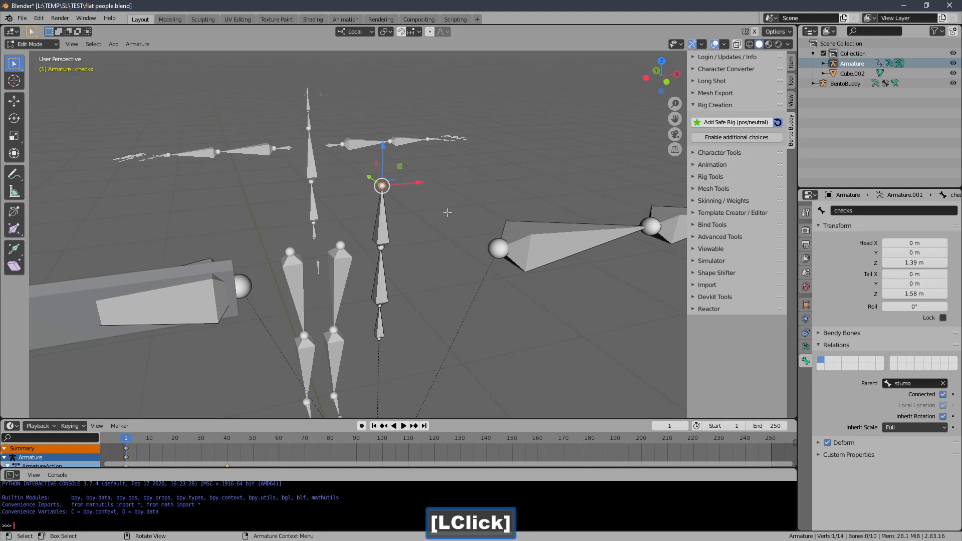
key("e")
right_click(621, 198)
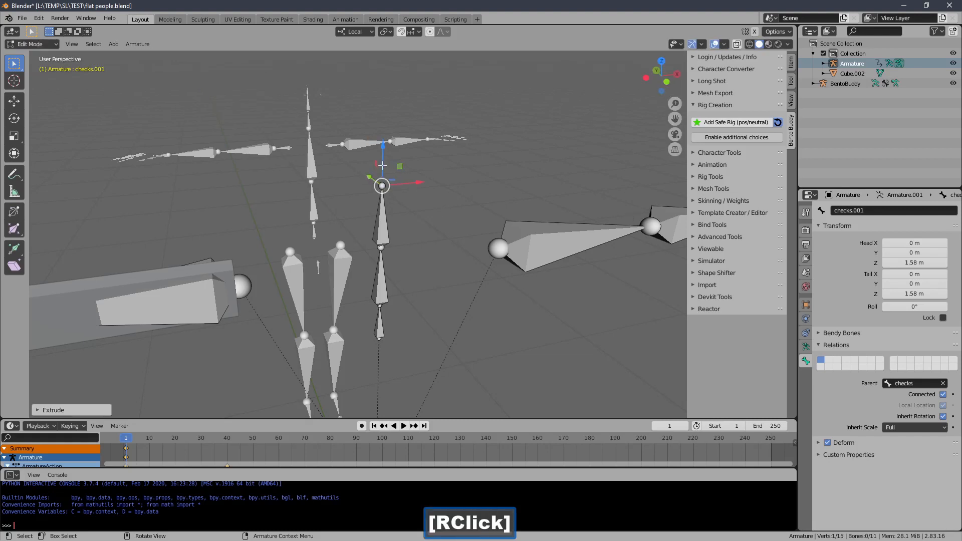
left_click_drag(382, 165, 383, 126)
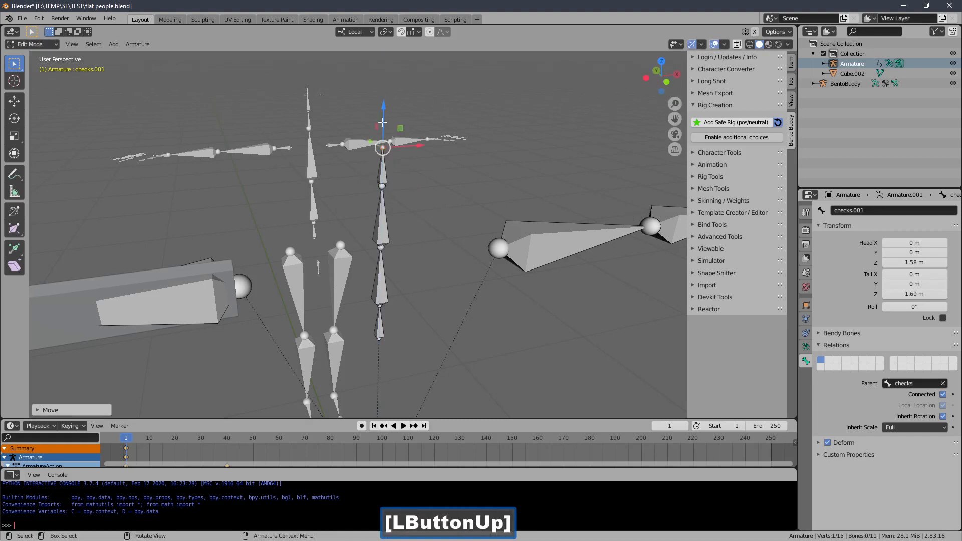
left_click(862, 216)
type("neck")
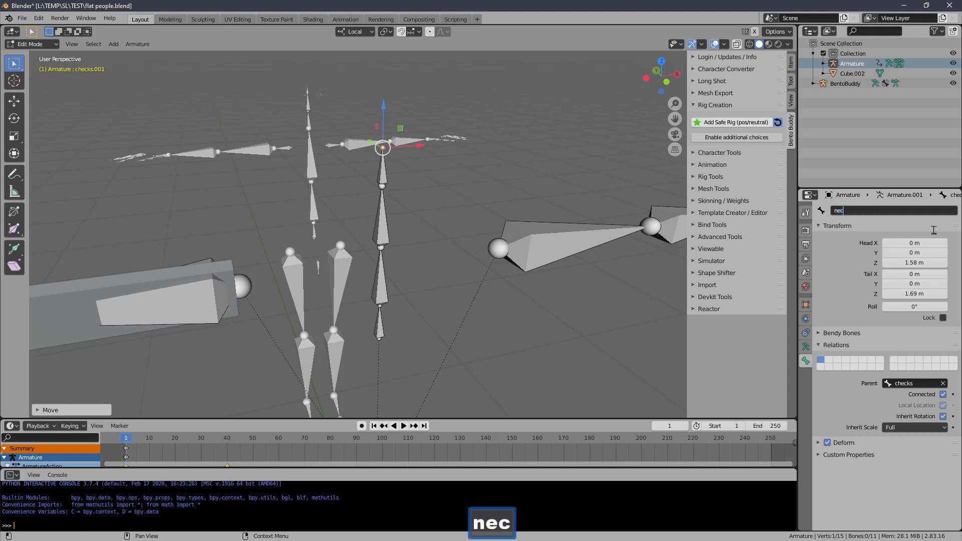
key("Return")
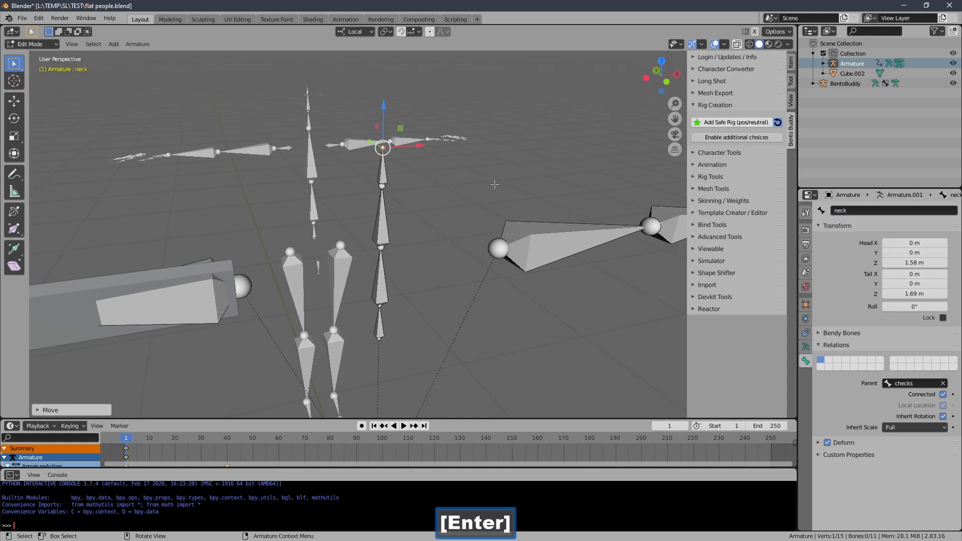
Extrude a bone from the neck tail straight up to about 1.81 m on Z and name it head
key("e")
right_click(424, 91)
left_click_drag(384, 103, 384, 55)
left_click(865, 210)
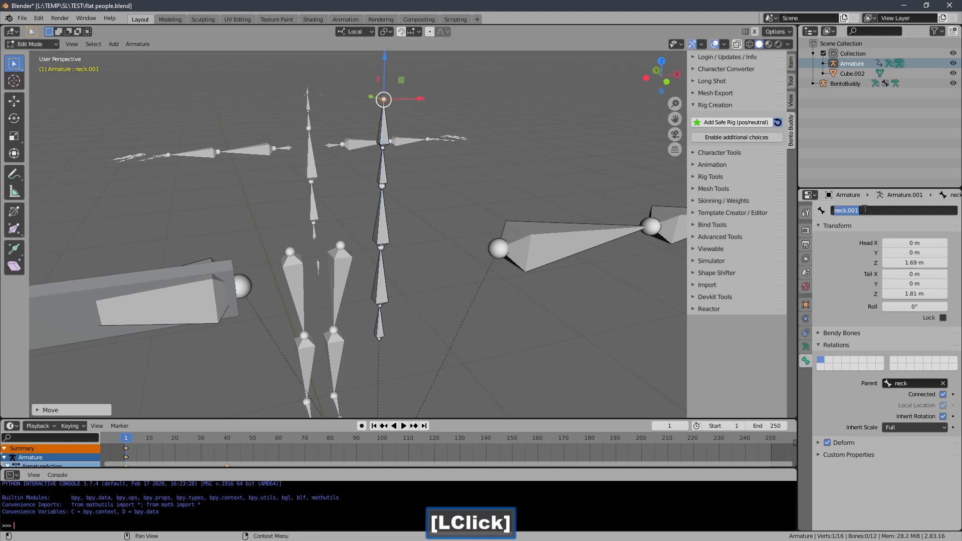
type("head")
key("Return")
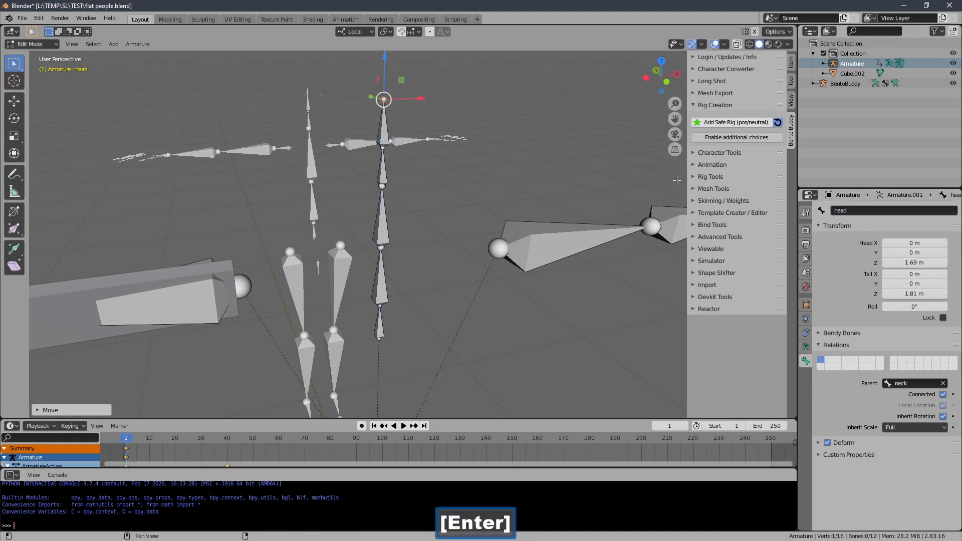
Leave armature editing by switching to Object Mode
middle_click_drag(359, 253, 464, 307, "shift")
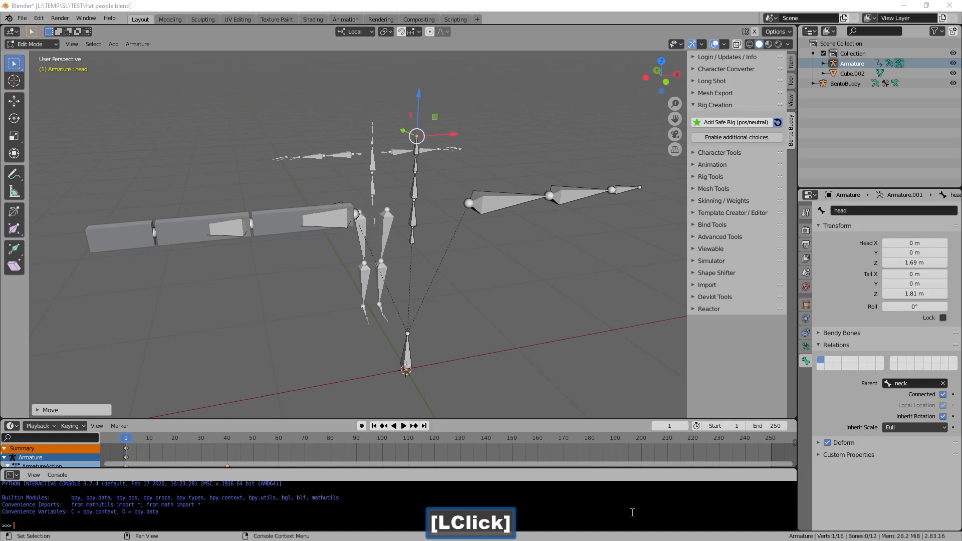
left_click(712, 394)
middle_click_drag(363, 308, 428, 271)
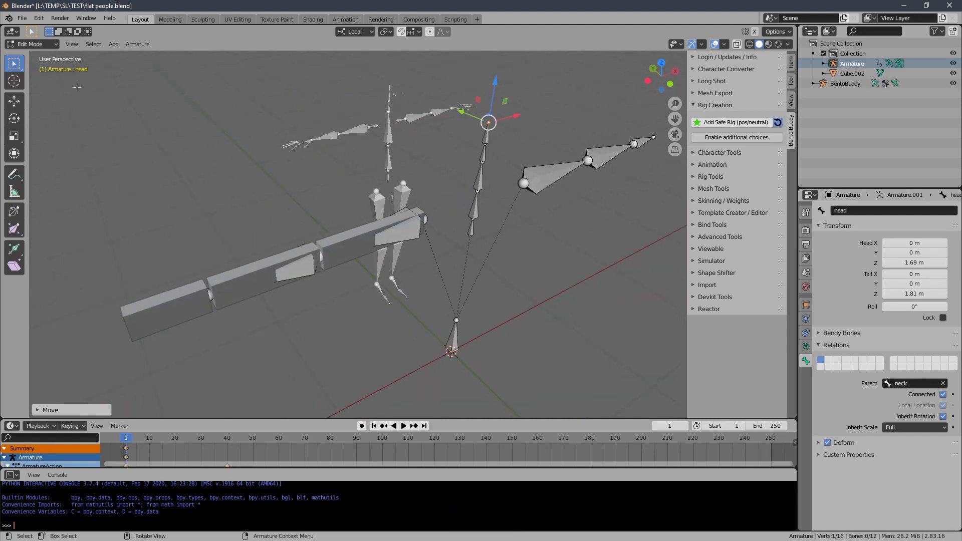
left_click(48, 45)
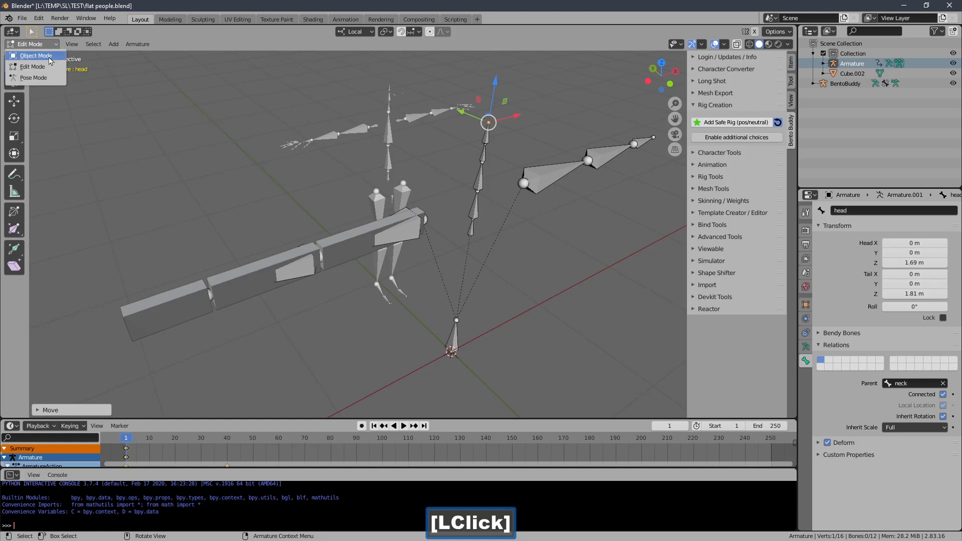
left_click(48, 57)
middle_click_drag(346, 109, 350, 105)
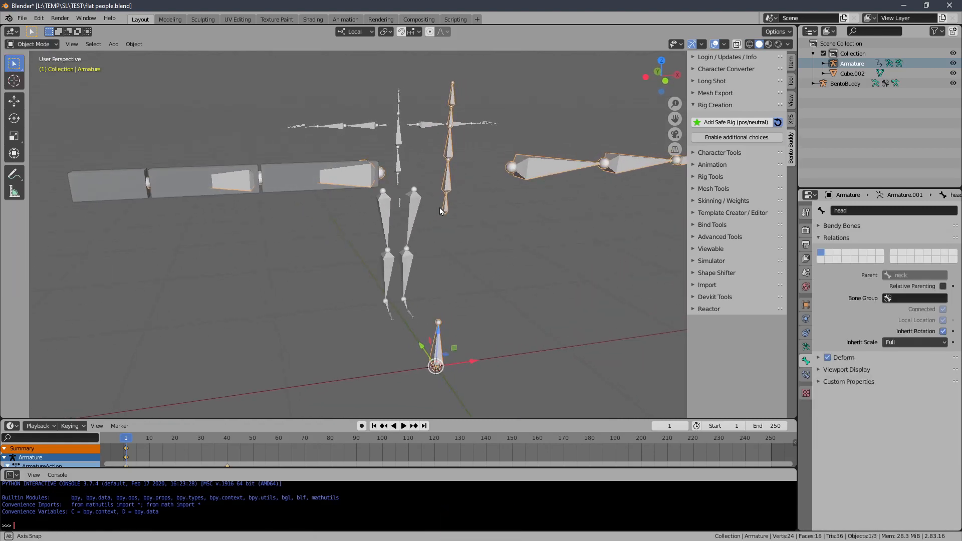
middle_click_drag(440, 206, 491, 226)
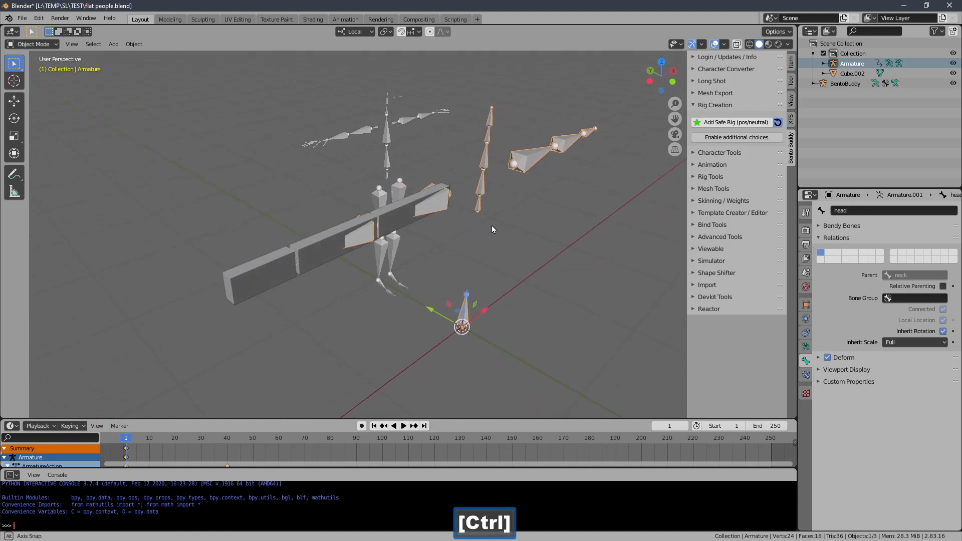
Rotate the arm mesh Cube.002 by 90° about its local X axis
left_click(399, 209)
middle_click_drag(371, 242, 399, 236)
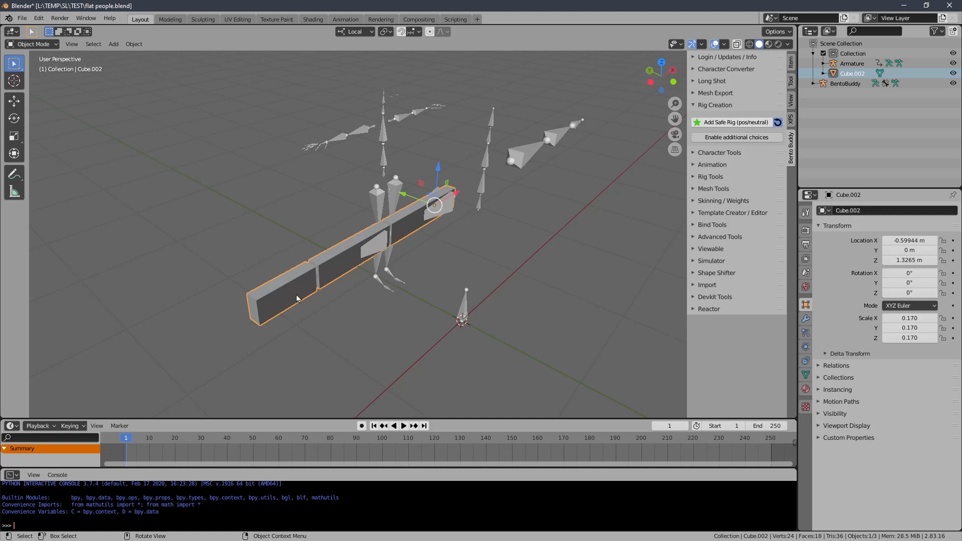
key("r")
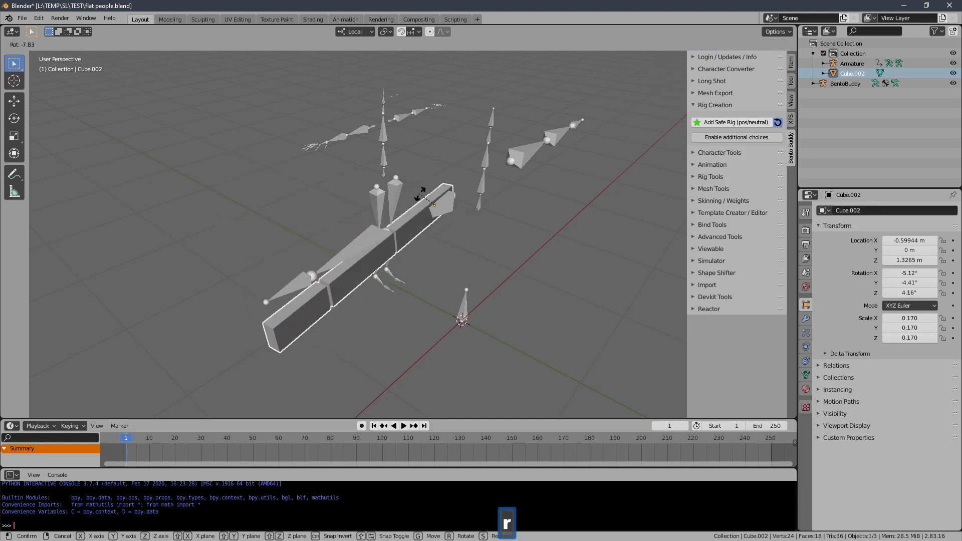
right_click(464, 167)
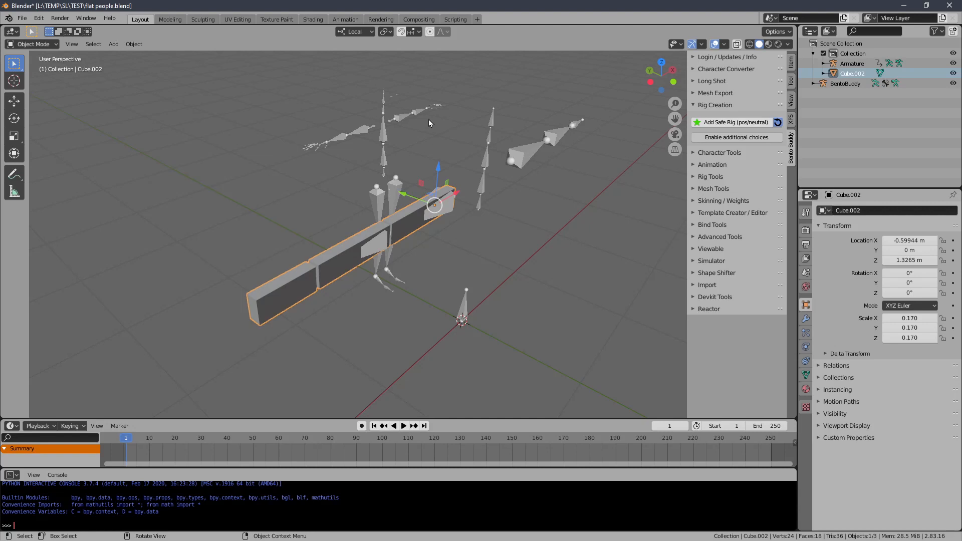
key("r")
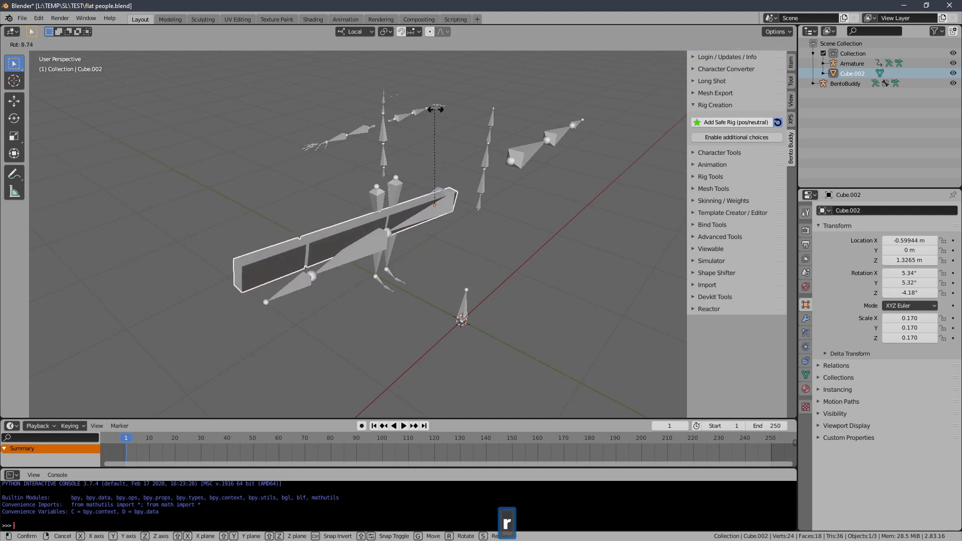
key("x")
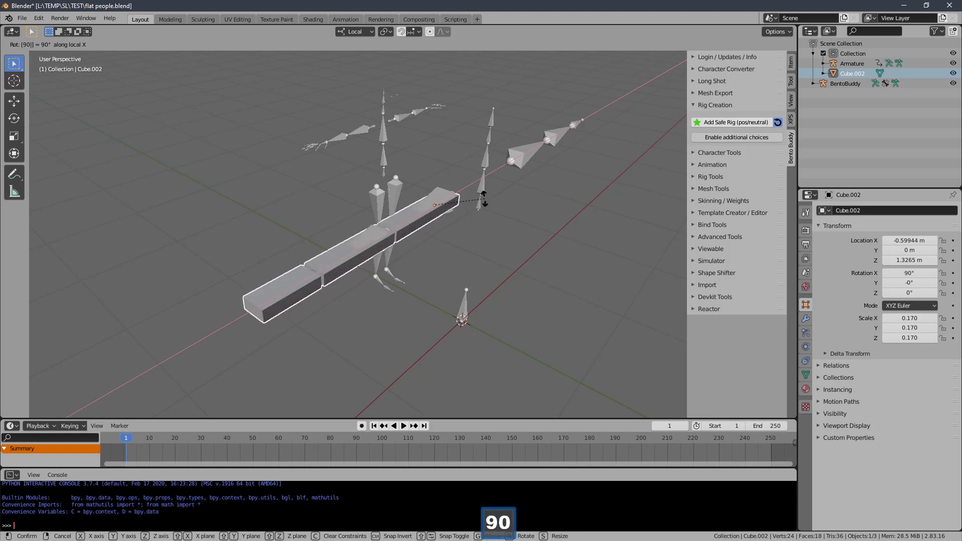
key("Return")
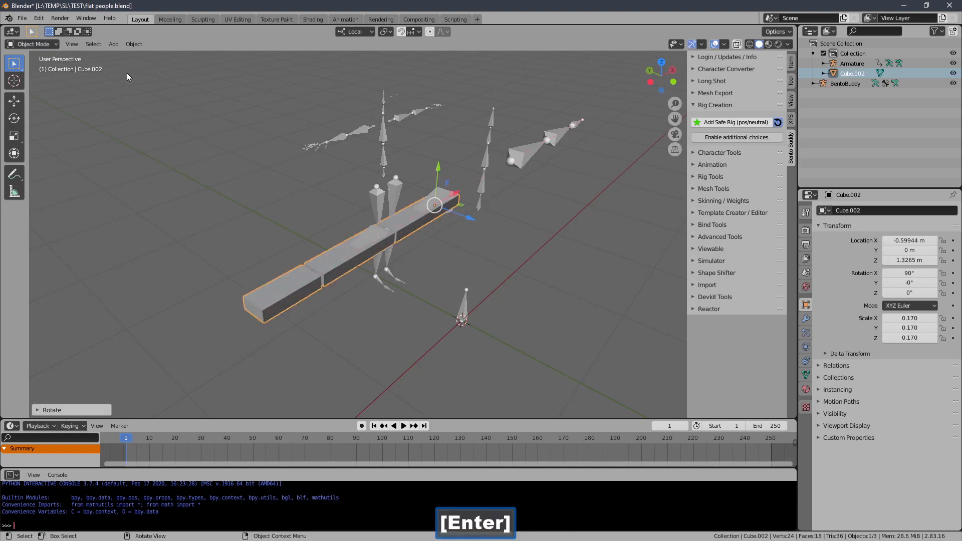
Apply the rotation and scale of the arm mesh Cube.002
left_click(130, 45)
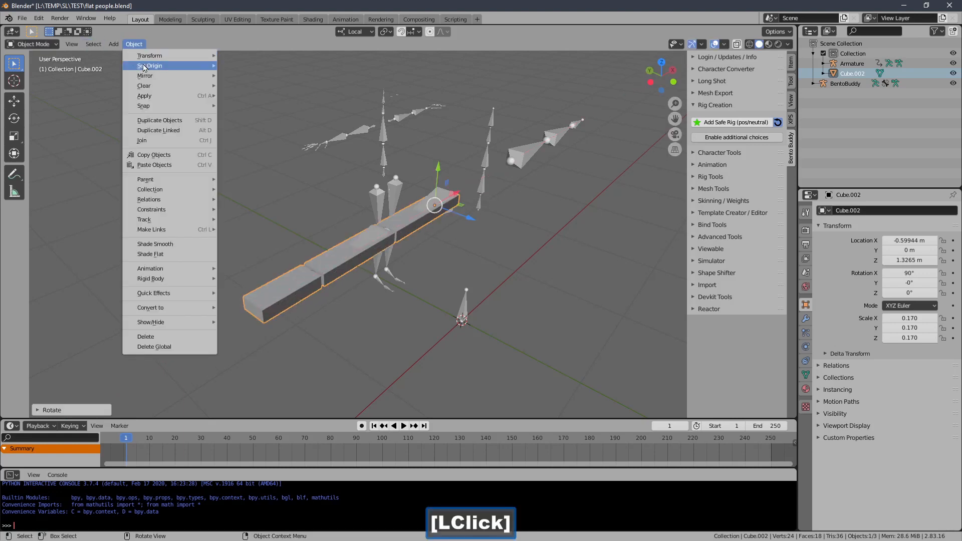
mouse_move(166, 98)
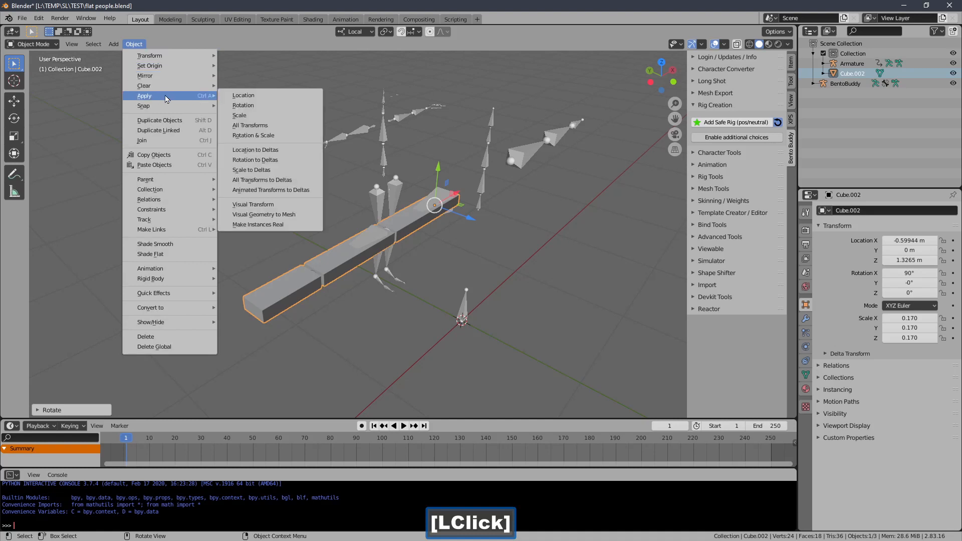
left_click(288, 136)
middle_click_drag(425, 257, 399, 234)
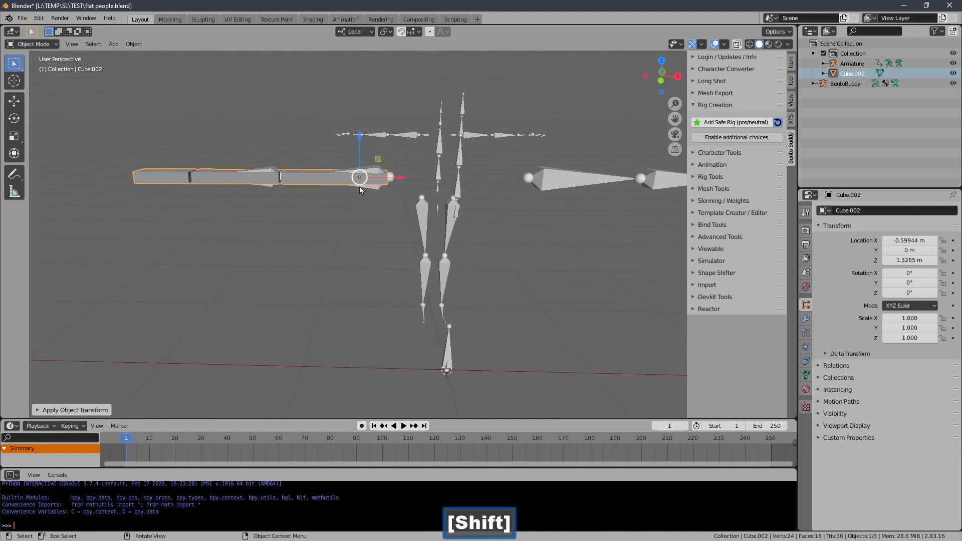
scroll(359, 186, "up", 1)
middle_click_drag(359, 187, 372, 182, "shift")
key("g")
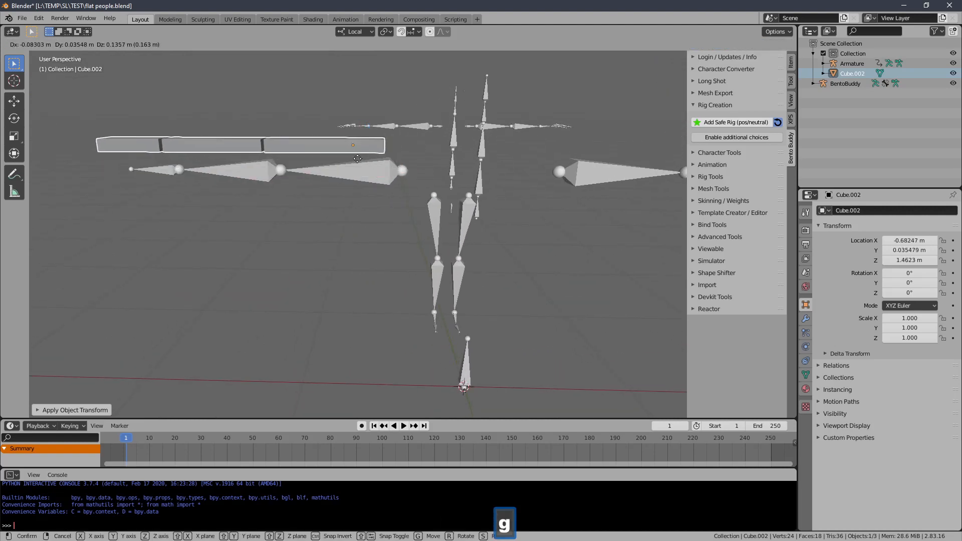
right_click(344, 160)
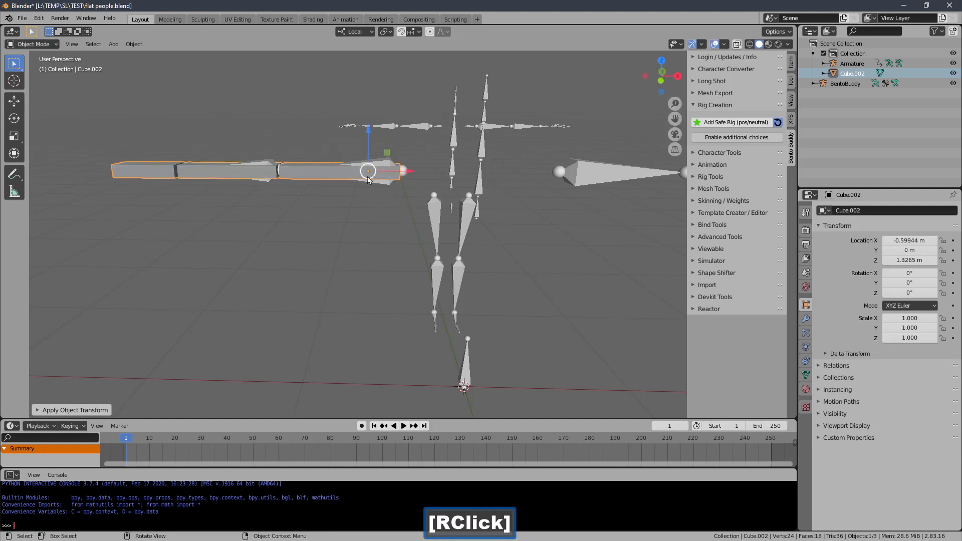
Apply the location of the arm mesh Cube.002 so its origin sits at the world origin
middle_click_drag(370, 181, 400, 192)
middle_click_drag(400, 193, 408, 205, "ctrl")
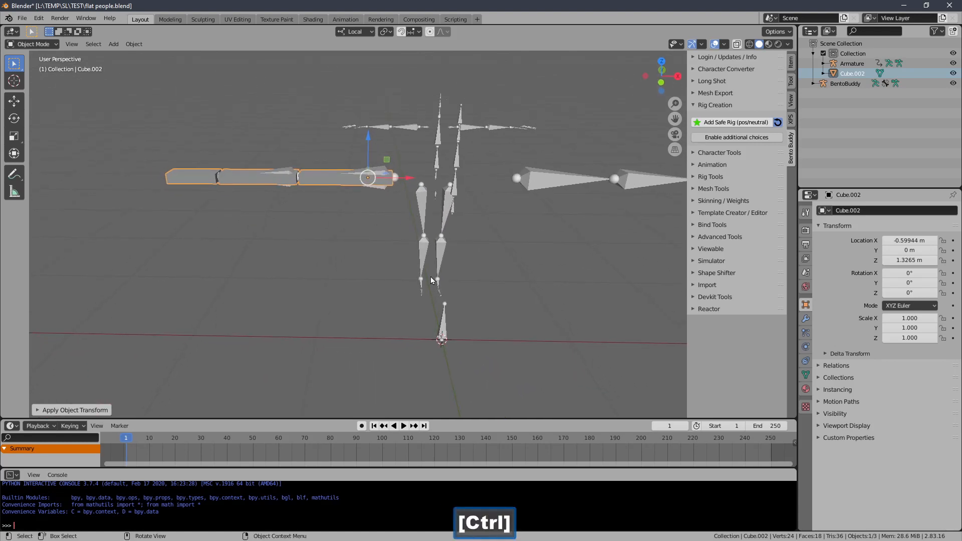
middle_click_drag(405, 295, 395, 238)
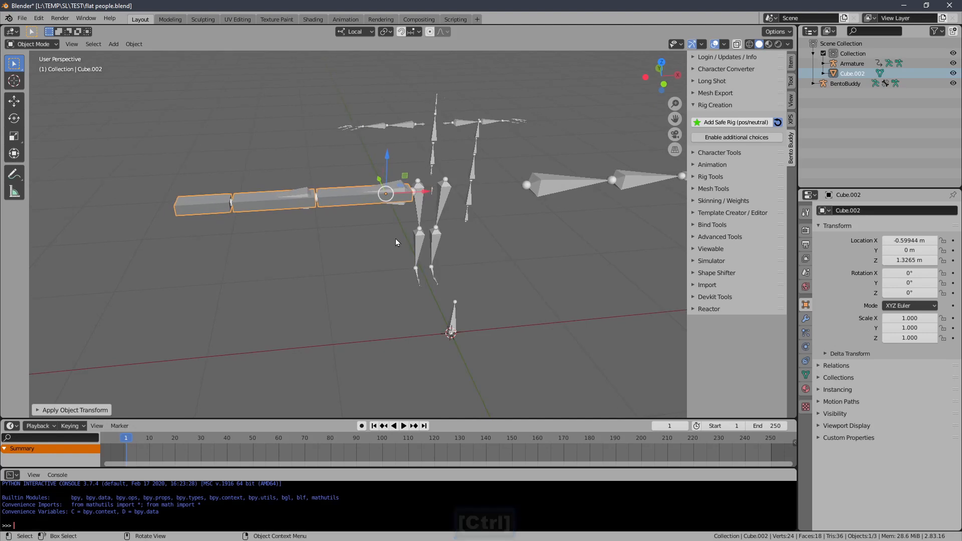
left_click(134, 44)
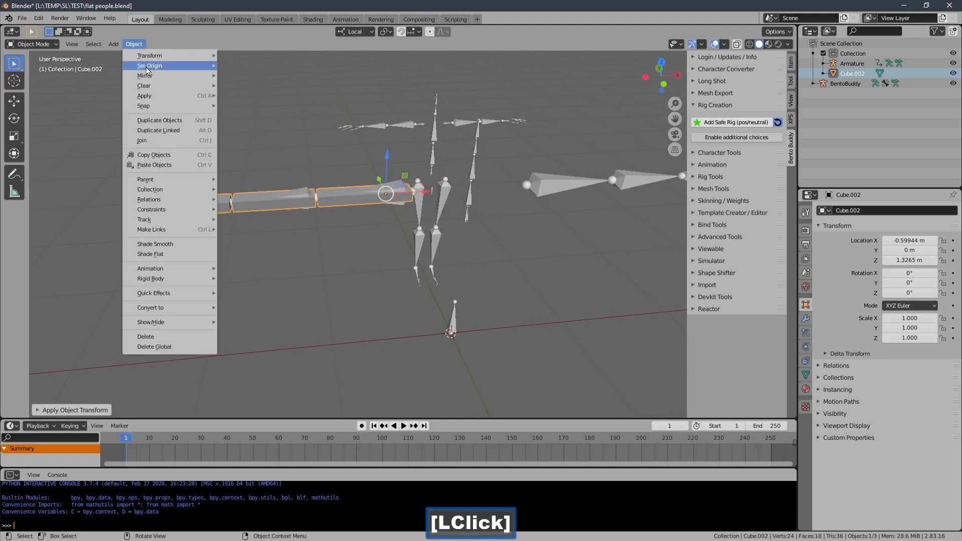
mouse_move(147, 70)
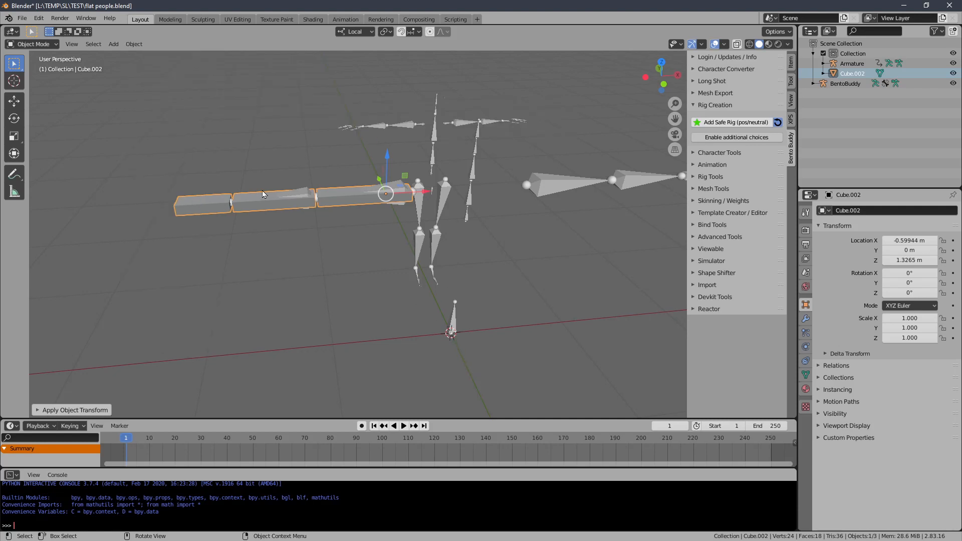
left_click(134, 44)
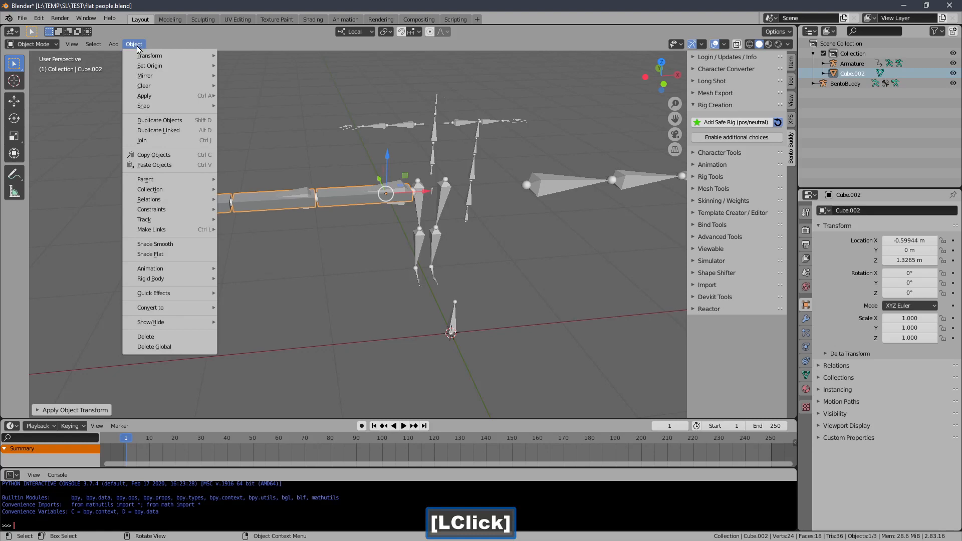
mouse_move(140, 96)
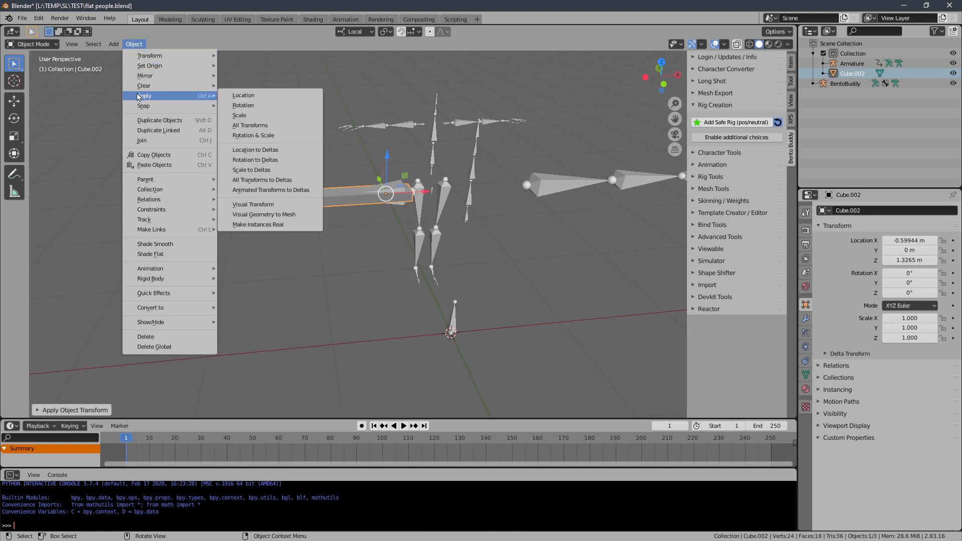
left_click(261, 97)
Show the scene from the front in wireframe and examine how the gaps between arm mesh segments line up with the bone joints
middle_click_drag(417, 273, 353, 223)
key("1")
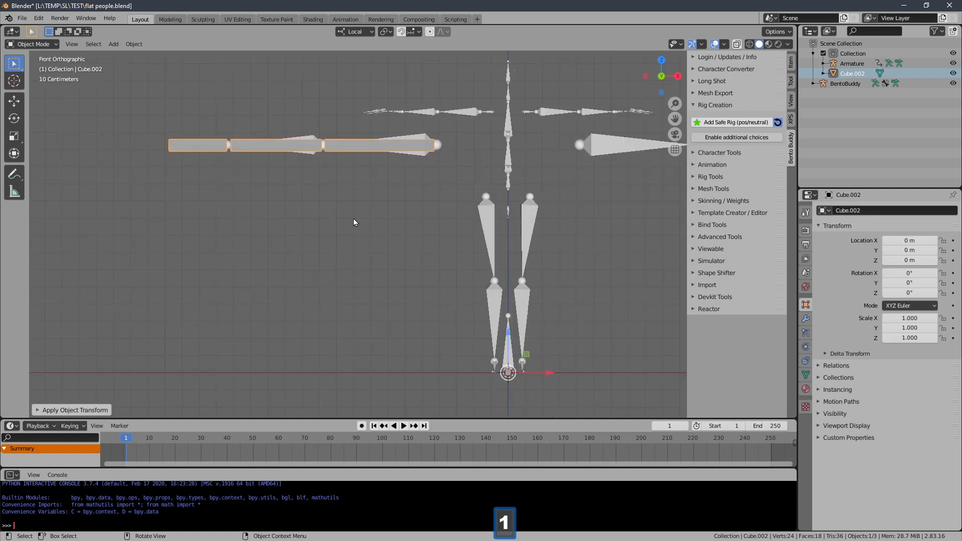
left_click(750, 44)
mouse_move(381, 186)
middle_mouse_down("ctrl")
mouse_move(378, 150)
mouse_move(380, 261)
mouse_move(407, 284)
mouse_move(300, 260)
mouse_move(357, 265)
mouse_move(349, 204)
middle_mouse_up("ctrl")
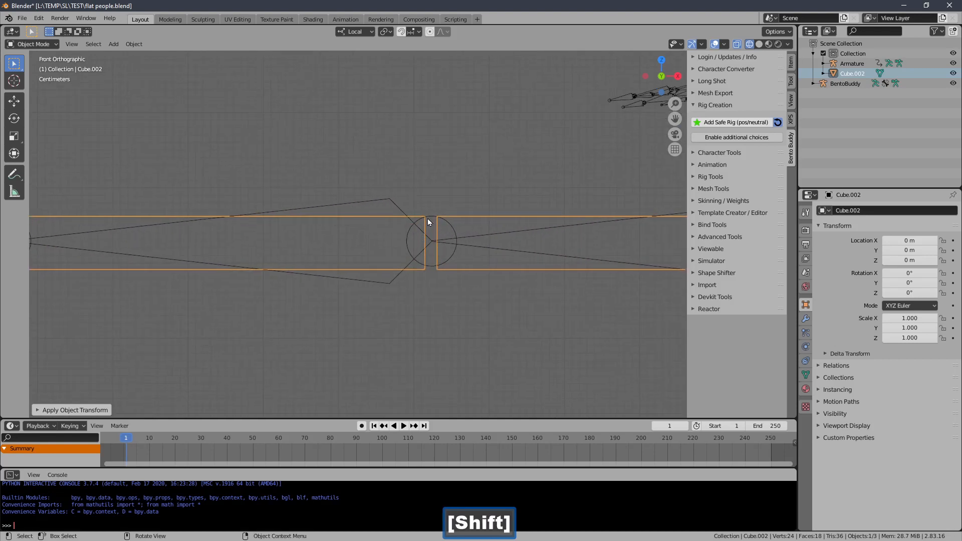
middle_click_drag(428, 219, 377, 209, "shift")
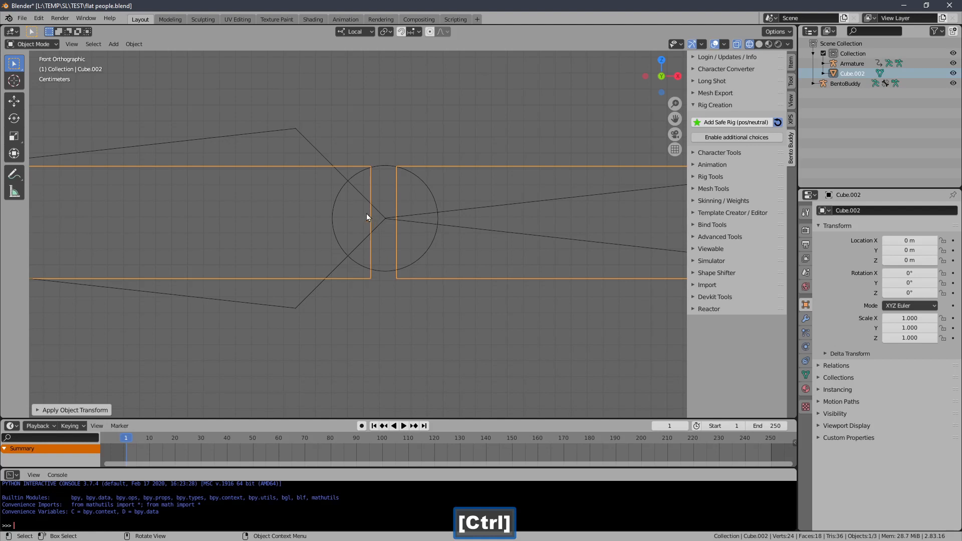
middle_click_drag(351, 237, 348, 274, "ctrl")
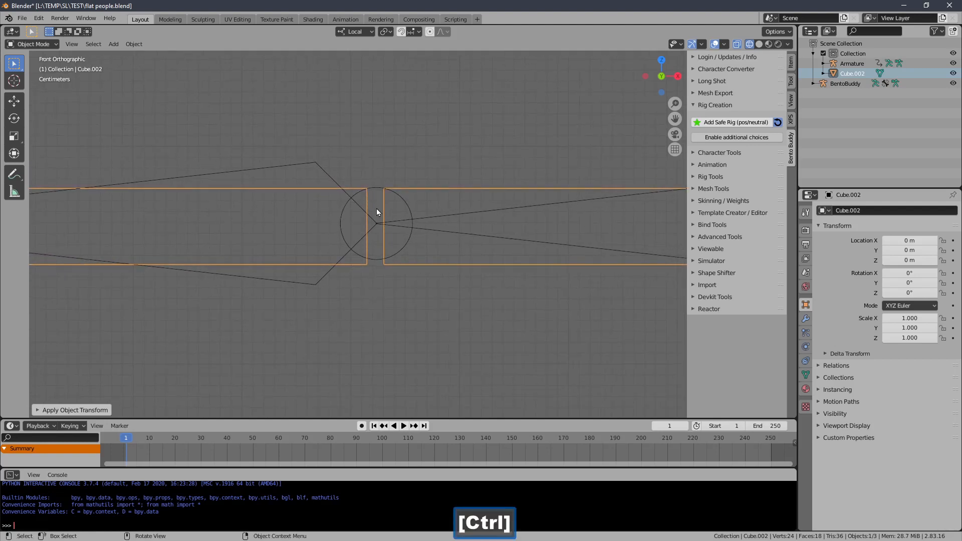
middle_click_drag(371, 214, 374, 299, "ctrl")
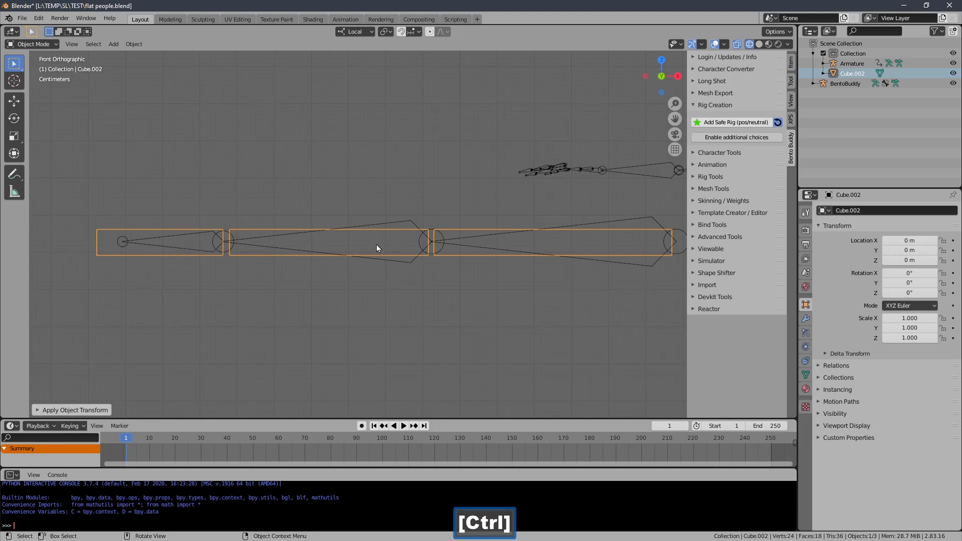
Return the animation to frame 0 and parent the arm mesh Cube.002 to the Armature with automatic weights
mouse_move(377, 247)
middle_mouse_down()
mouse_move(387, 294)
mouse_move(380, 230)
mouse_move(408, 235)
mouse_move(377, 212)
mouse_move(386, 204)
mouse_move(383, 231)
mouse_move(369, 235)
middle_mouse_up()
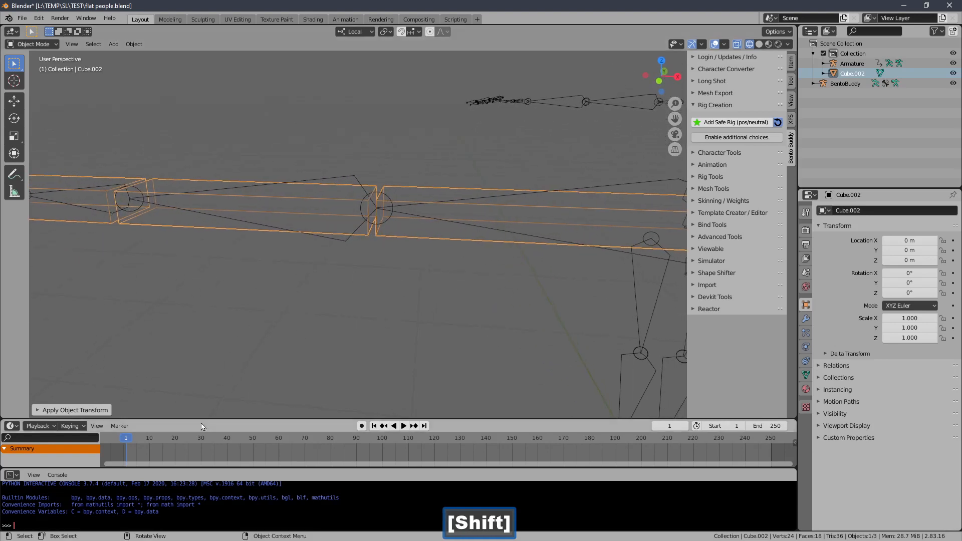
left_click_drag(140, 440, 215, 439)
mouse_move(369, 242)
middle_mouse_down("shift")
mouse_move(344, 213)
mouse_move(384, 325)
mouse_move(376, 250)
middle_mouse_up("shift")
middle_click_drag(376, 251, 272, 414)
left_click_drag(215, 437, 124, 434)
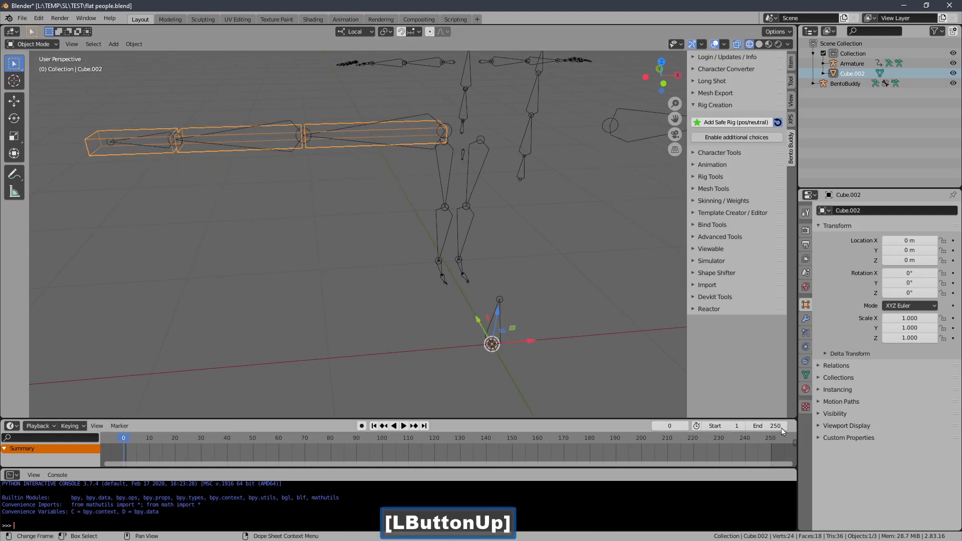
middle_click_drag(525, 246, 442, 270)
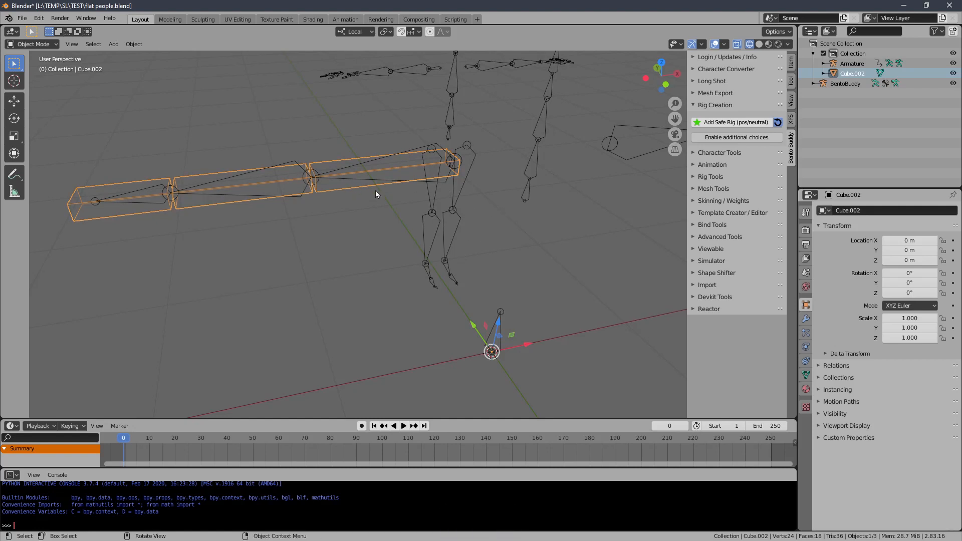
key("shift")
left_click(529, 174, "shift")
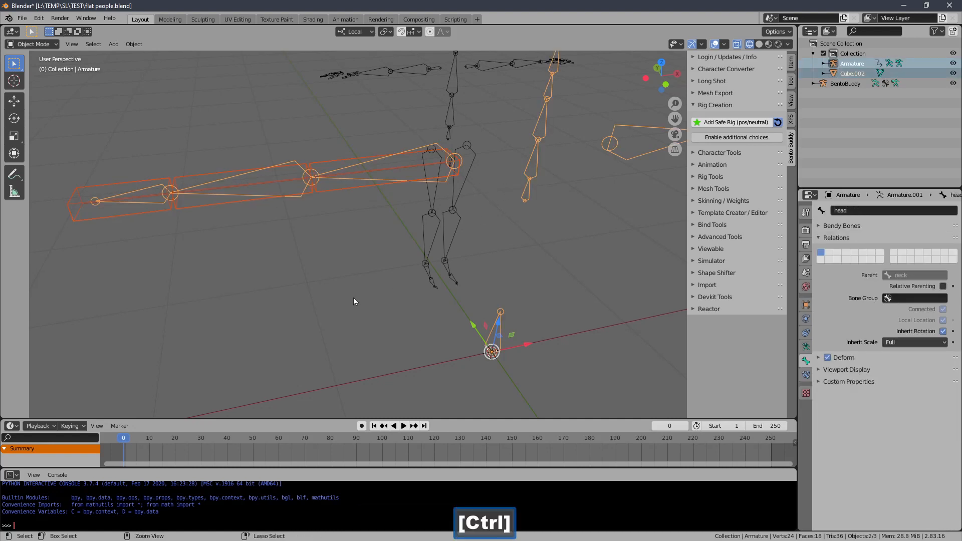
key("ctrl+p")
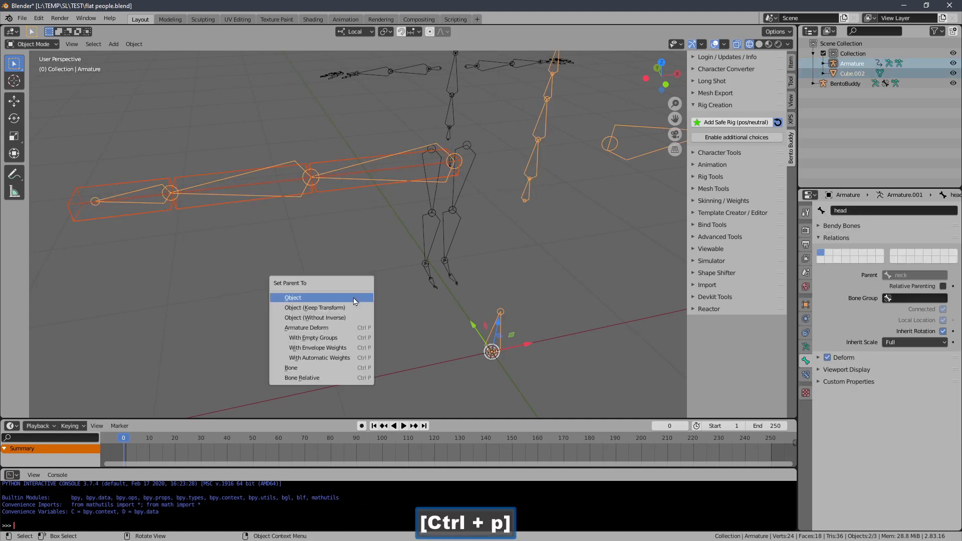
left_click(321, 358)
Scrub the animation to frame 32, examine how the arm mesh bends at the elbow, and return to frame 1
middle_click_drag(351, 249, 342, 288, "shift")
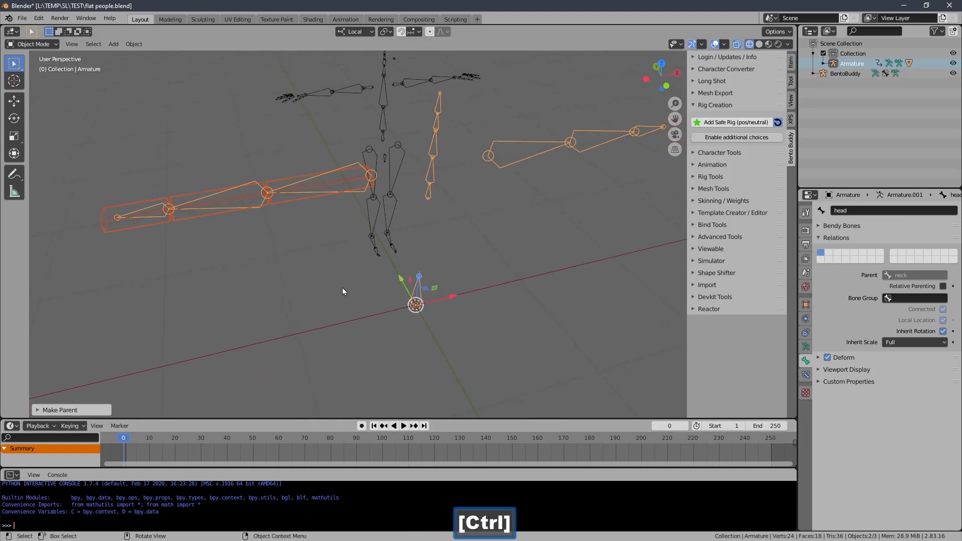
left_click_drag(151, 436, 205, 440)
middle_click_drag(279, 350, 320, 102)
middle_click_drag(306, 233, 263, 207, "shift")
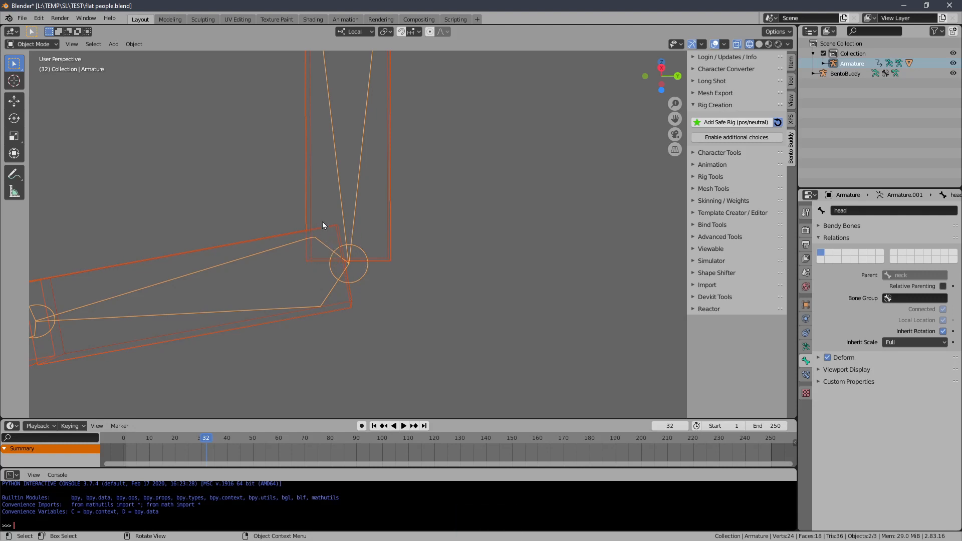
middle_click_drag(322, 221, 380, 306, "ctrl")
left_click(373, 426)
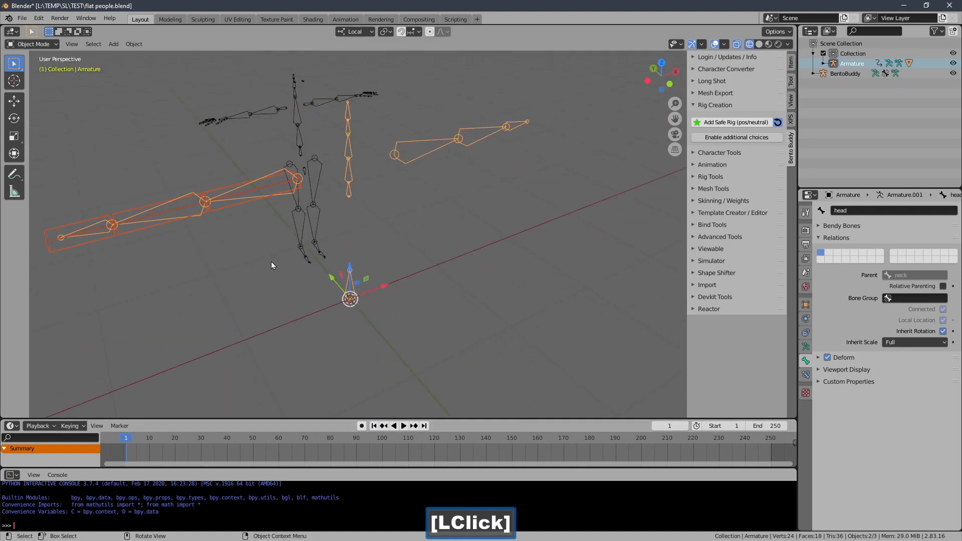
Add a Mirror modifier on the X axis to the arm mesh Cube.002 and apply it
left_click(272, 262)
left_click(203, 220)
left_click(104, 231)
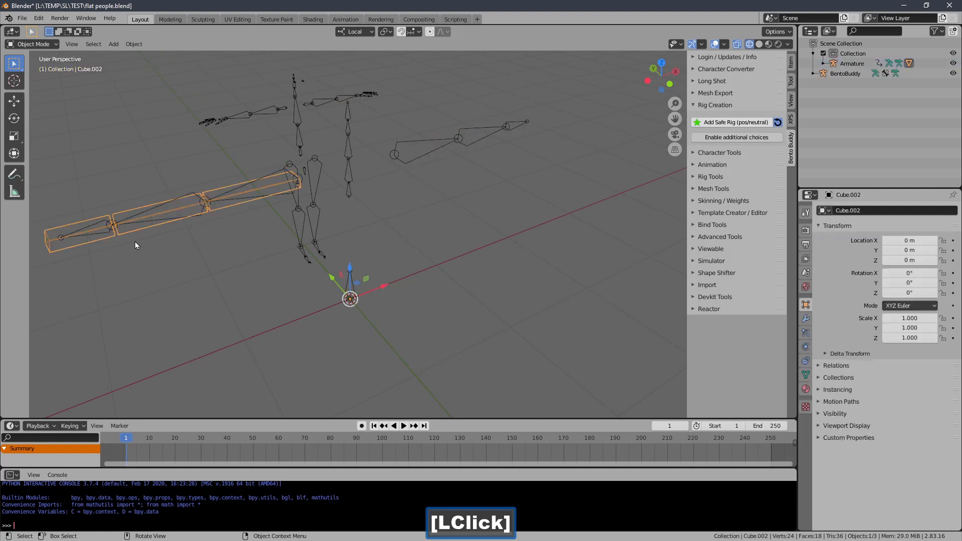
middle_click_drag(295, 238, 404, 250)
mouse_move(387, 292)
left_mouse_down()
mouse_move(444, 278)
mouse_move(389, 284)
left_mouse_up()
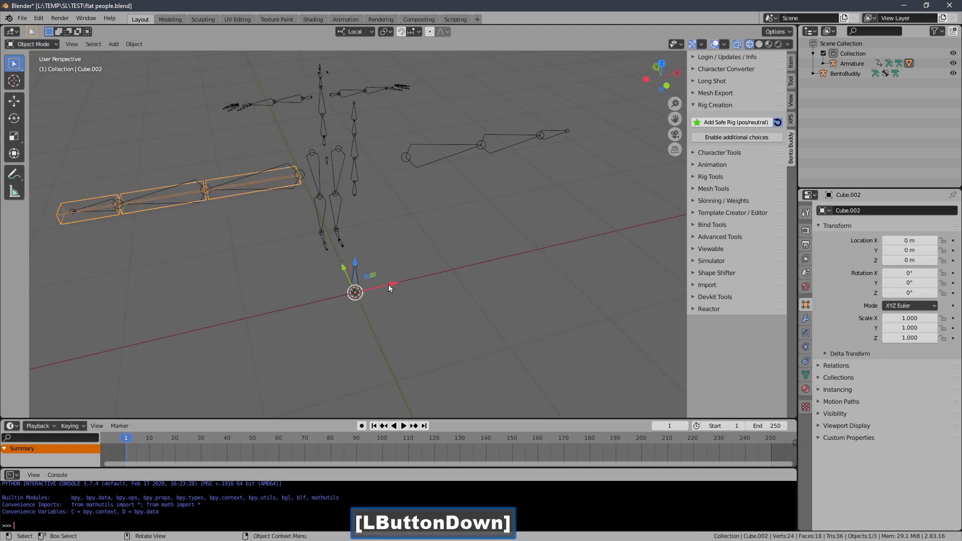
middle_click_drag(386, 272, 370, 269)
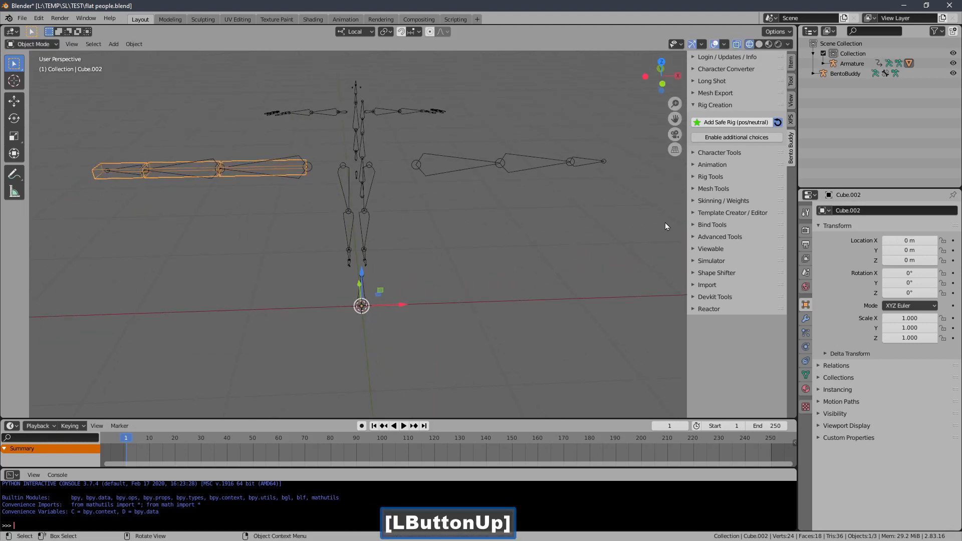
left_click(806, 320)
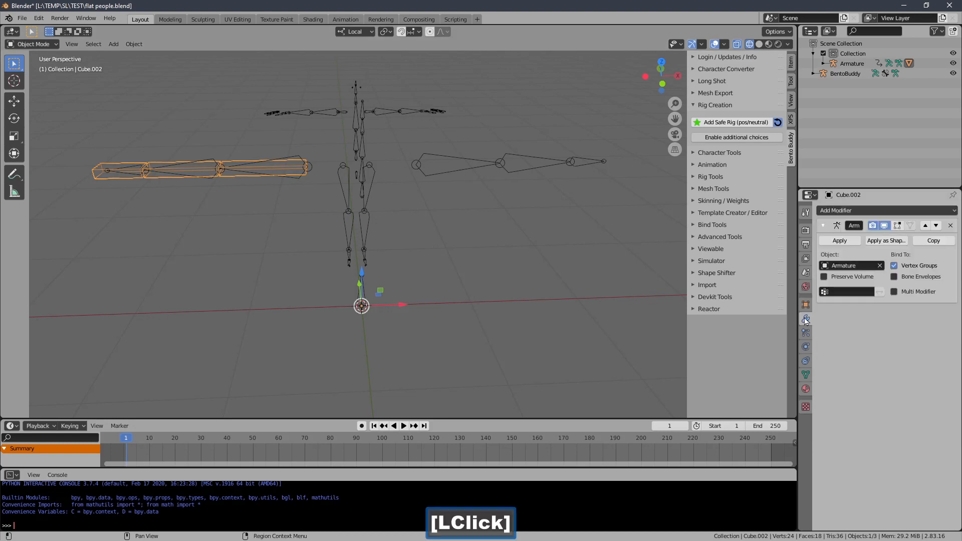
left_click(828, 211)
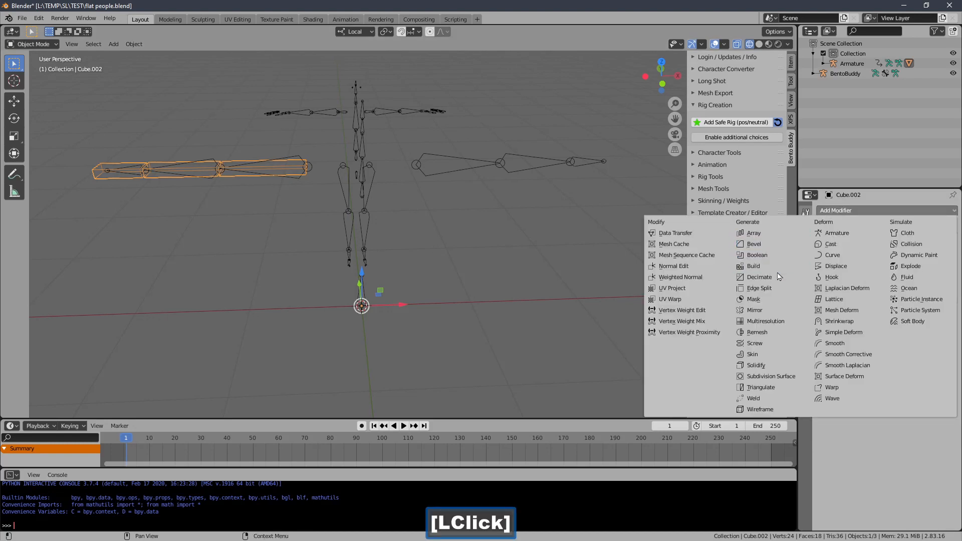
left_click(766, 310)
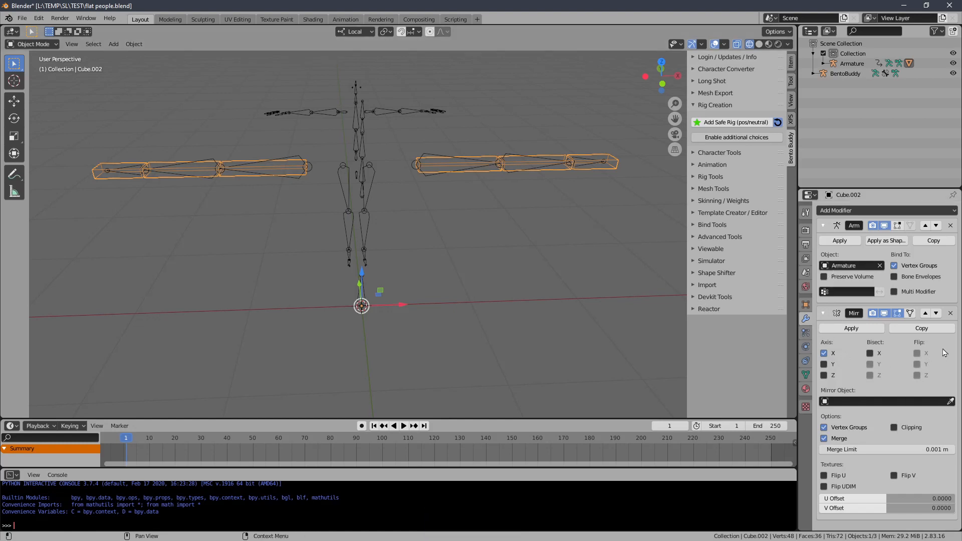
left_click(851, 329)
Scrub the animation to frame 49, examine both arms' deformation from several angles, and return to frame 1
middle_click_drag(648, 332, 410, 263)
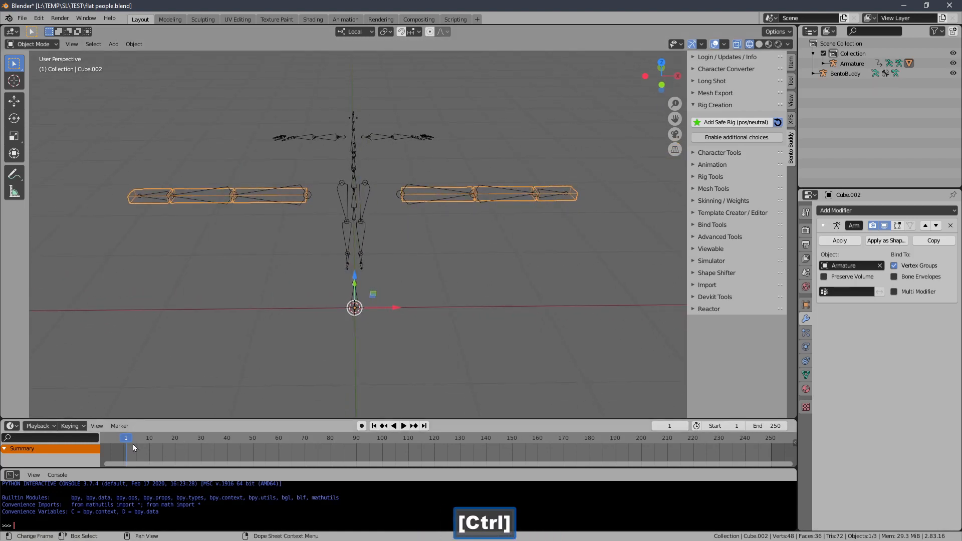
left_click_drag(133, 444, 250, 431)
middle_click_drag(416, 312, 318, 286)
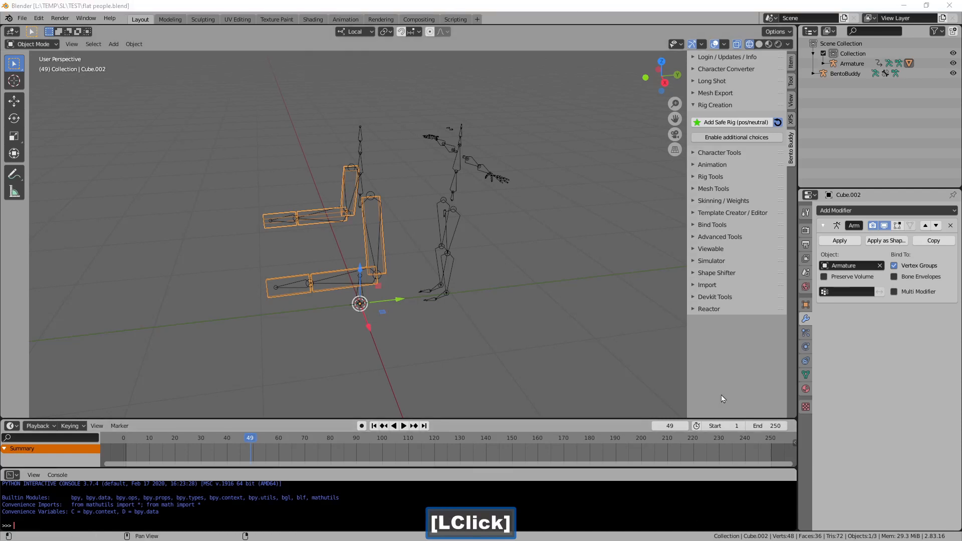
left_click(721, 395)
middle_click_drag(301, 313, 367, 254)
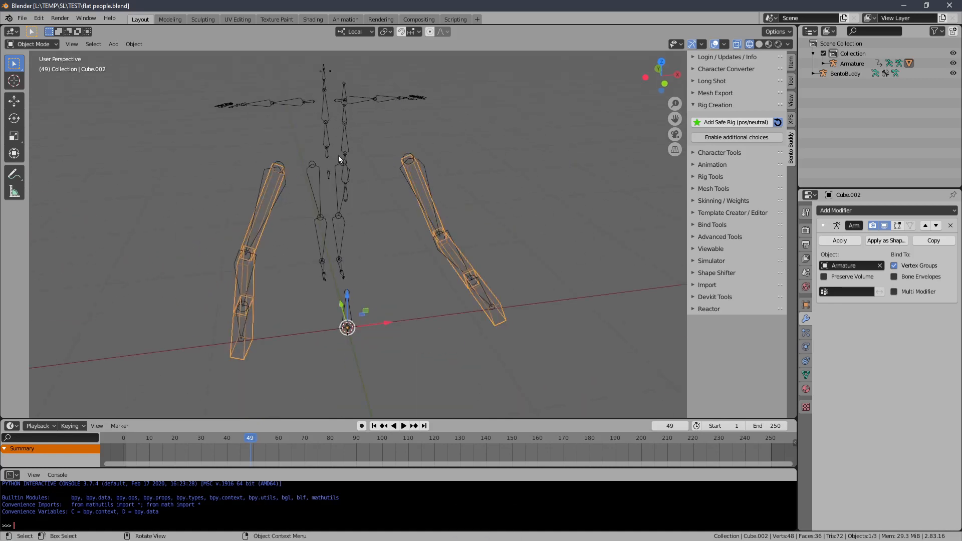
middle_click_drag(346, 124, 394, 169)
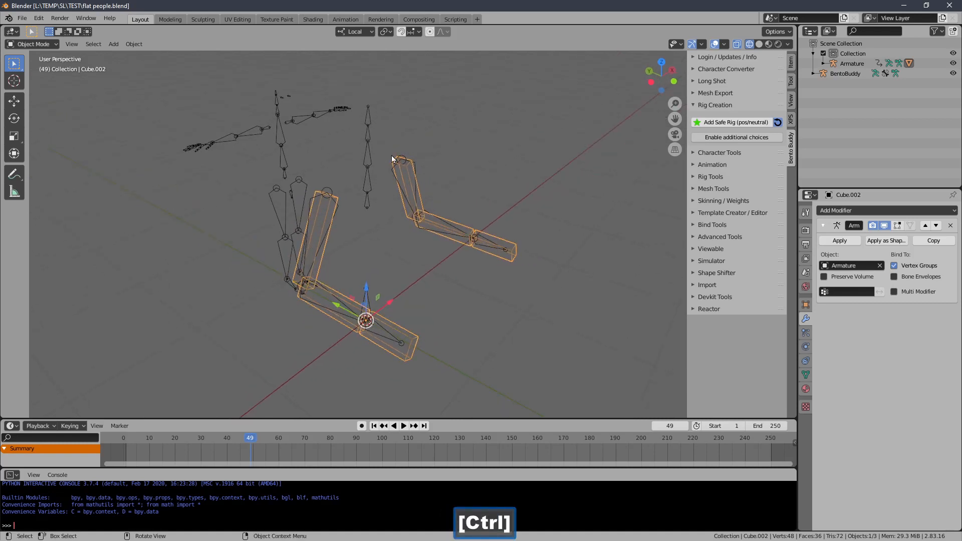
left_click(374, 426)
middle_click_drag(386, 251, 374, 277, "ctrl")
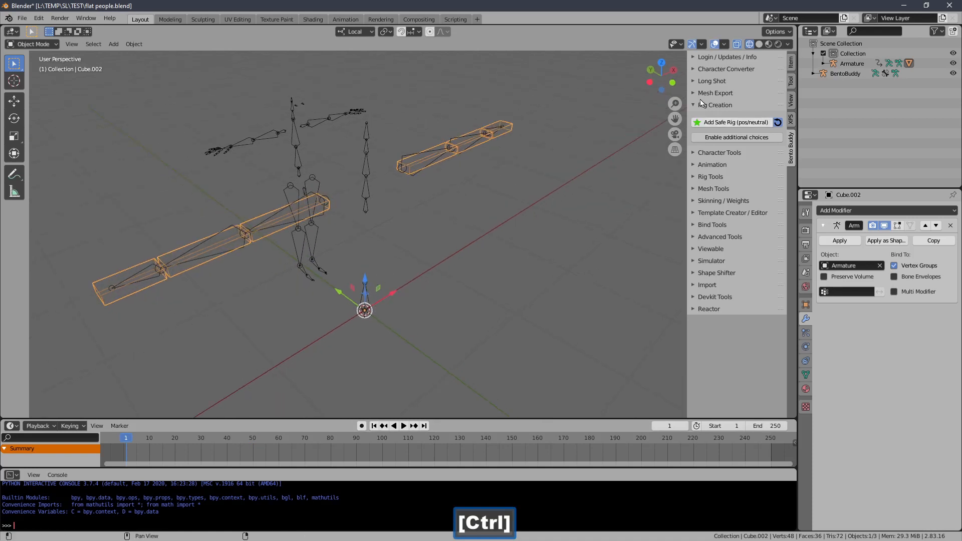
Show the scene in solid shading from the front and enter Edit Mode on the custom Armature
left_click(760, 44)
mouse_move(495, 191)
middle_mouse_down("shift")
mouse_move(507, 189)
mouse_move(504, 202)
middle_mouse_up("shift")
left_click(339, 220)
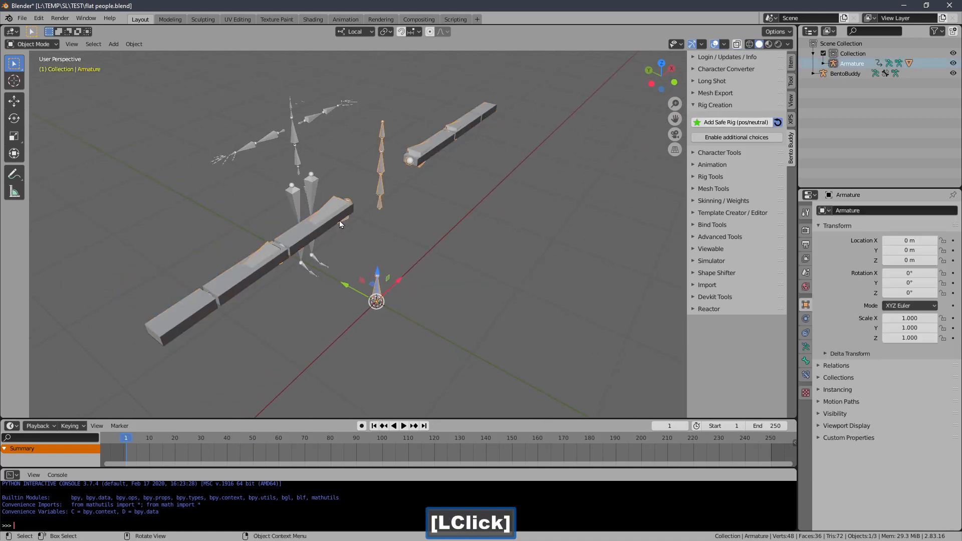
mouse_move(435, 224)
middle_mouse_down()
mouse_move(434, 203)
mouse_move(483, 210)
mouse_move(425, 183)
mouse_move(455, 195)
mouse_move(401, 207)
mouse_move(477, 209)
mouse_move(421, 215)
middle_mouse_up()
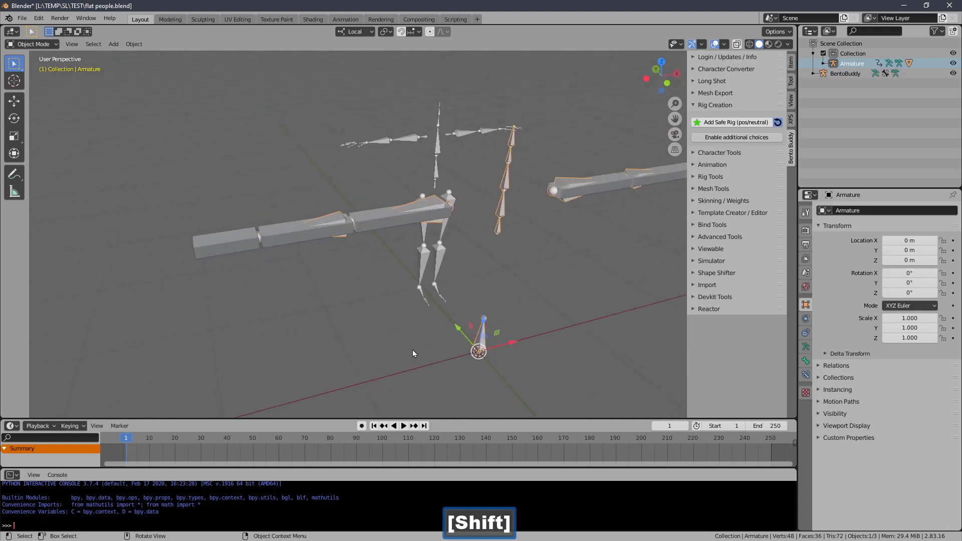
key("KP_1")
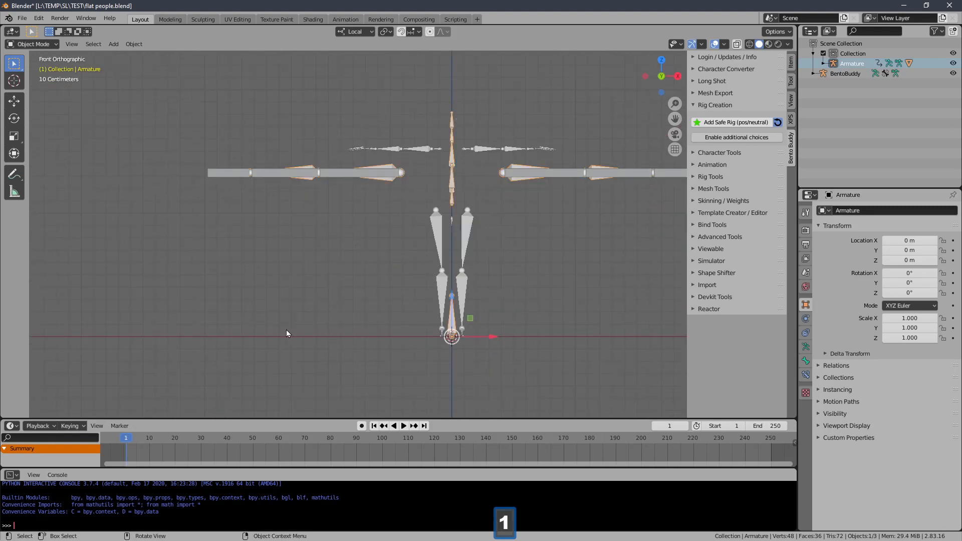
left_click(55, 46)
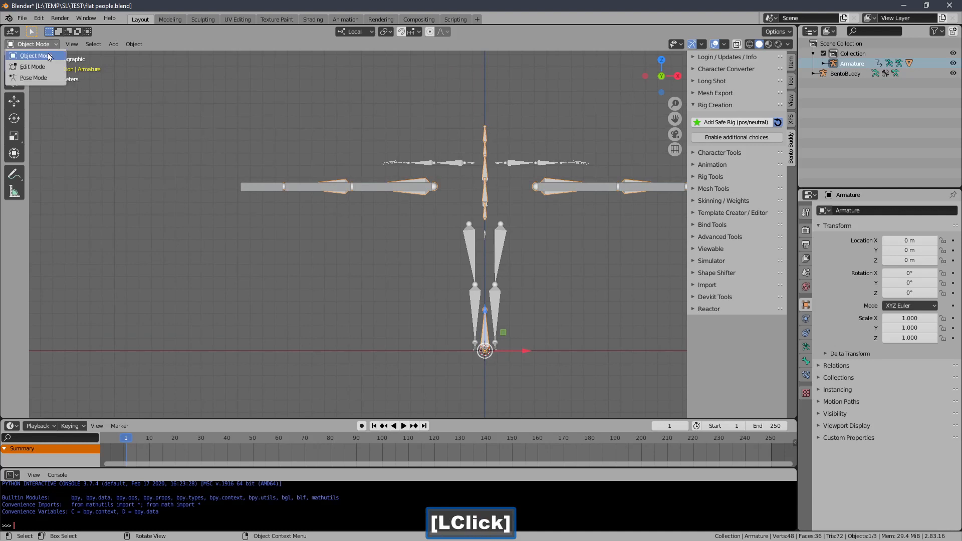
left_click(47, 62)
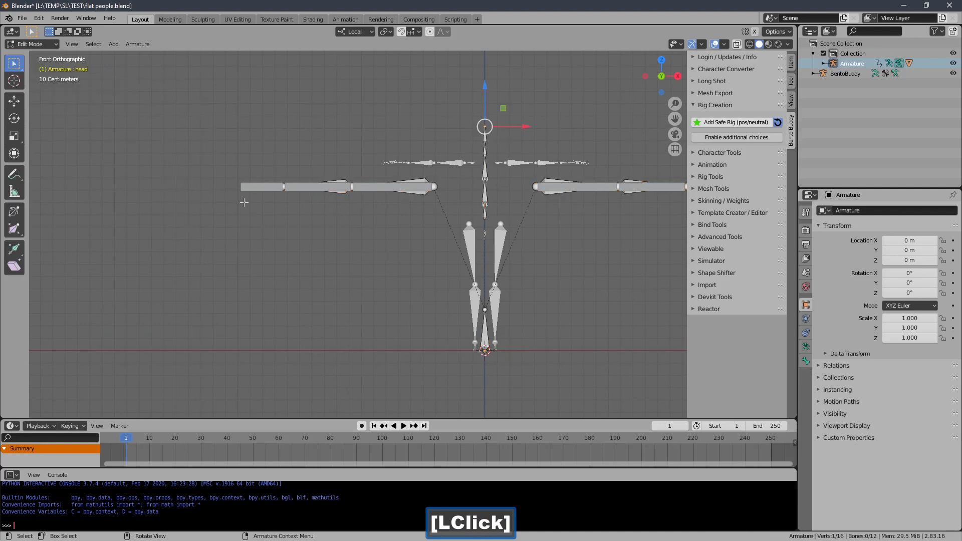
Enable the In Front viewport display option for the custom armature's bones
left_click(806, 348)
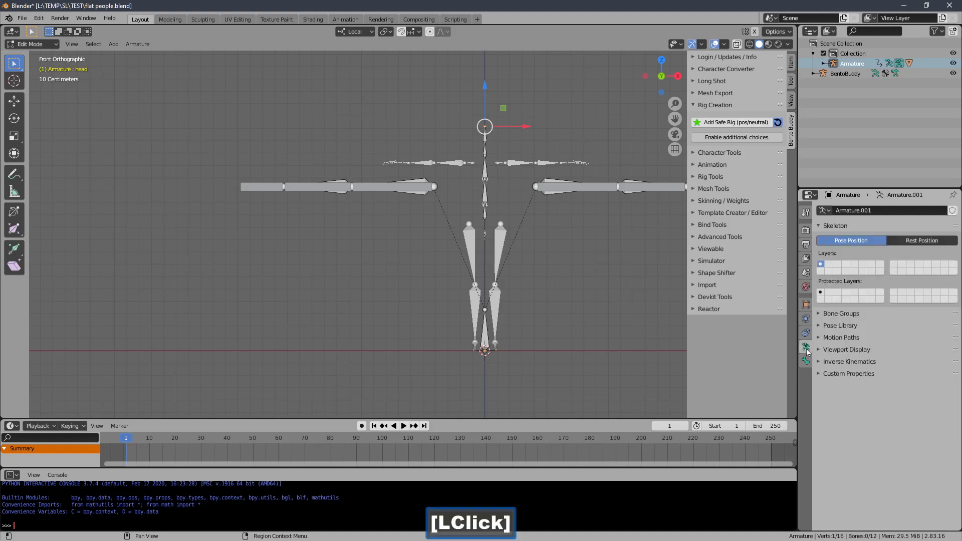
left_click(834, 350)
left_click(943, 389)
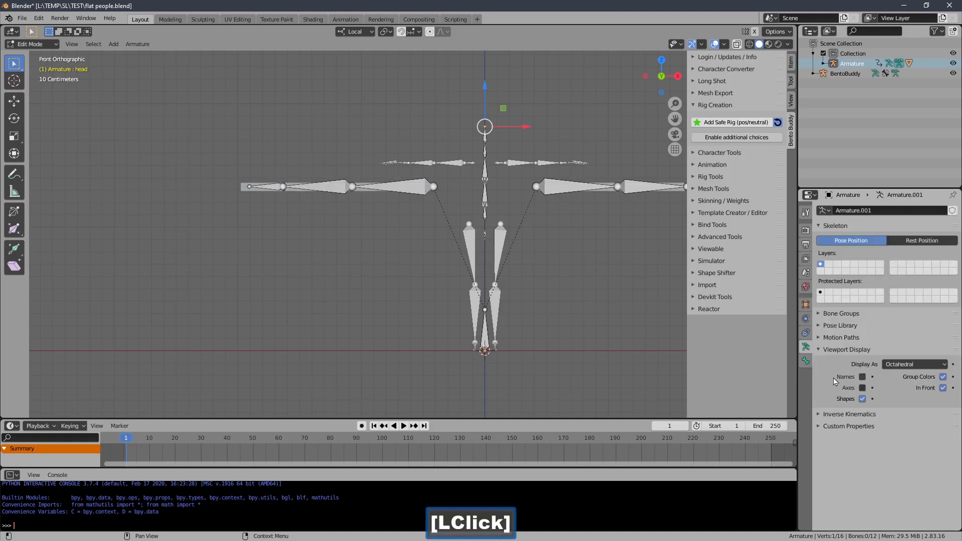
Duplicate the hand.L bone and move the copy outward along the arm's axis, past the hand tip
mouse_move(414, 276)
middle_mouse_down("shift")
mouse_move(473, 297)
mouse_move(321, 193)
middle_mouse_up("shift")
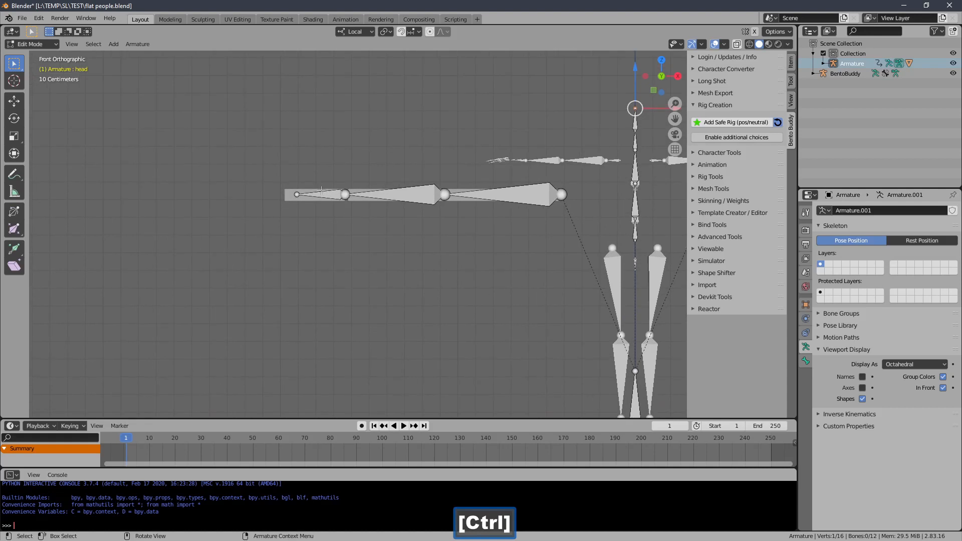
left_click(321, 194)
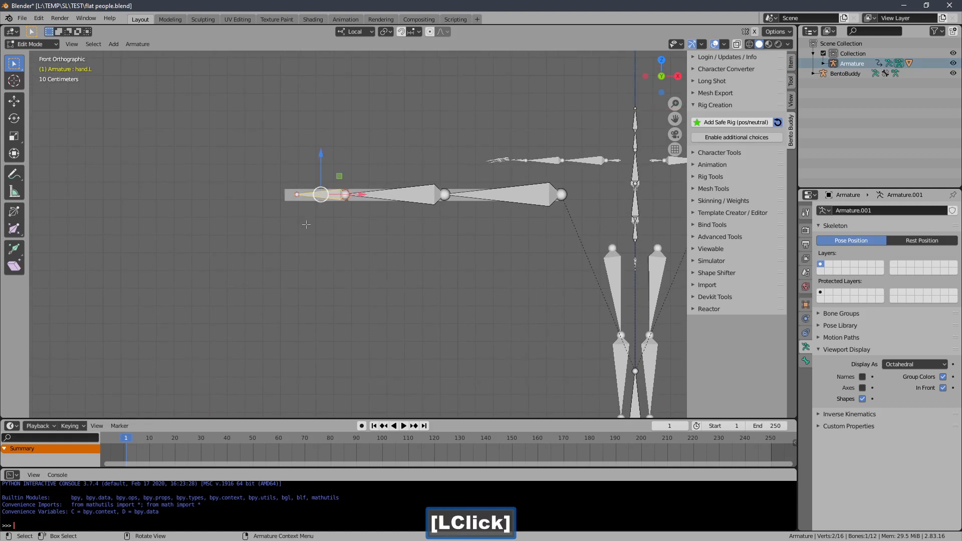
key("shift+d")
right_click(203, 197)
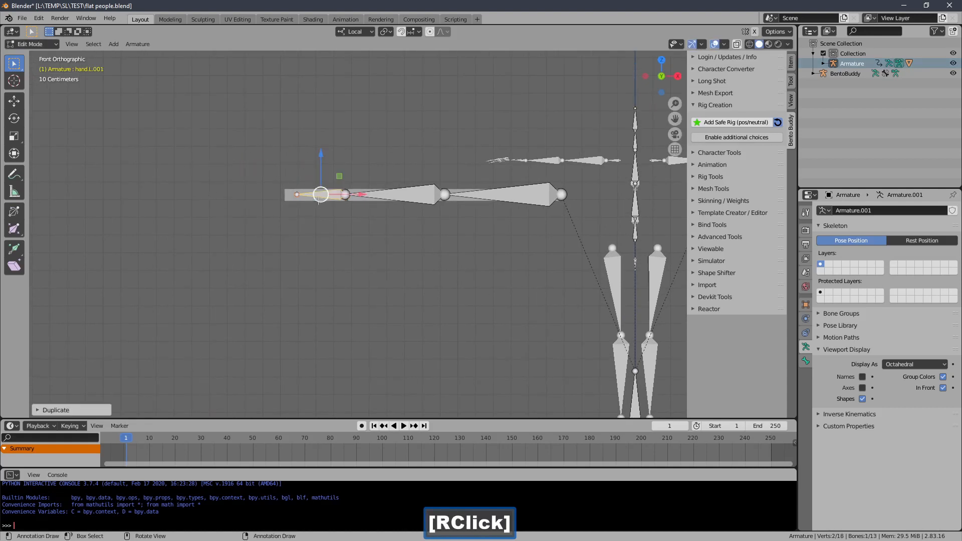
left_click_drag(320, 194, 228, 194)
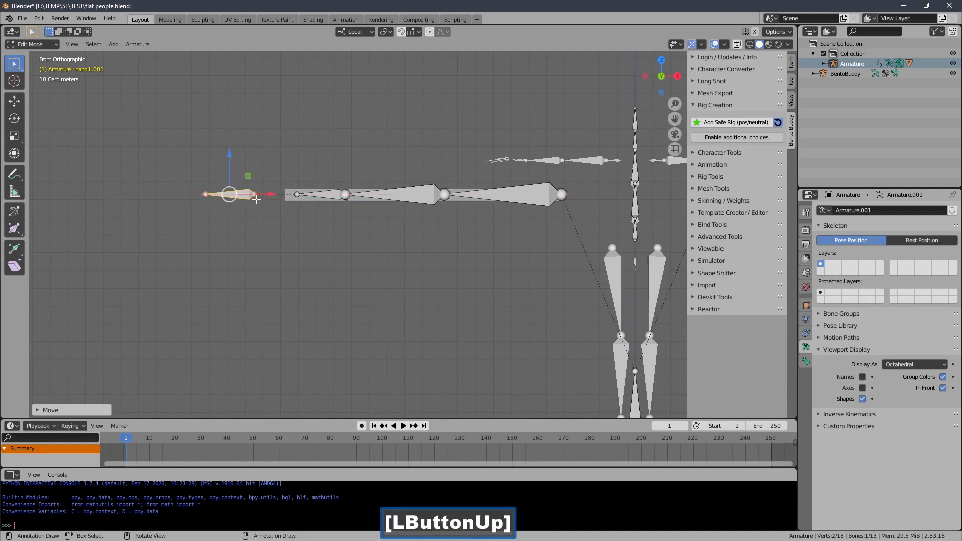
key("g")
key("r")
right_click(298, 107)
key("g")
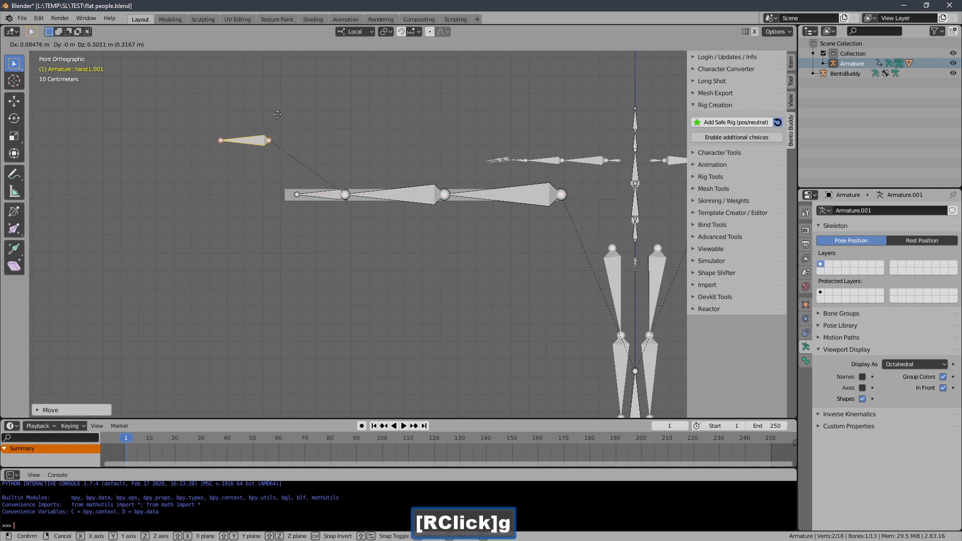
right_click(336, 105)
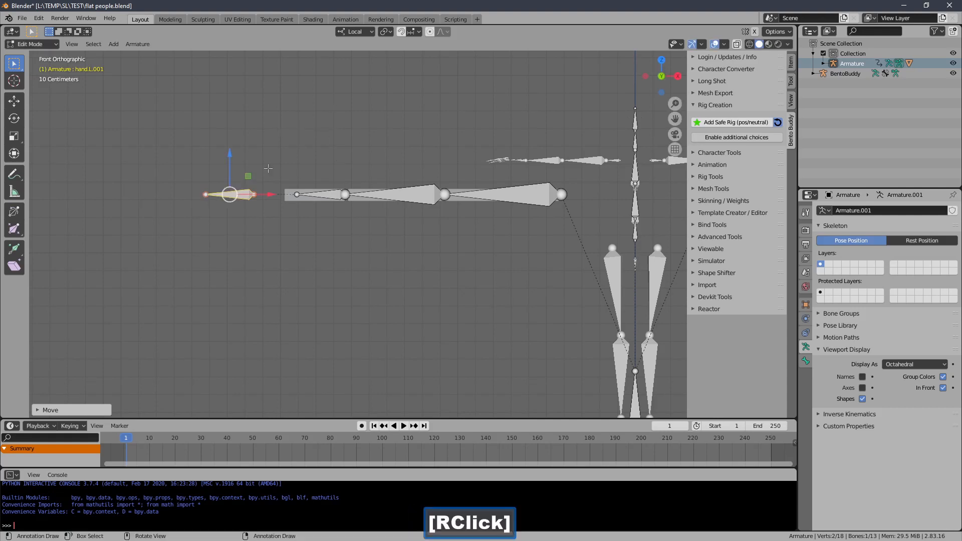
Parent the duplicated bone to hand.L with Keep Offset and reselect only the duplicate
left_click(268, 197)
left_click(326, 195, "shift")
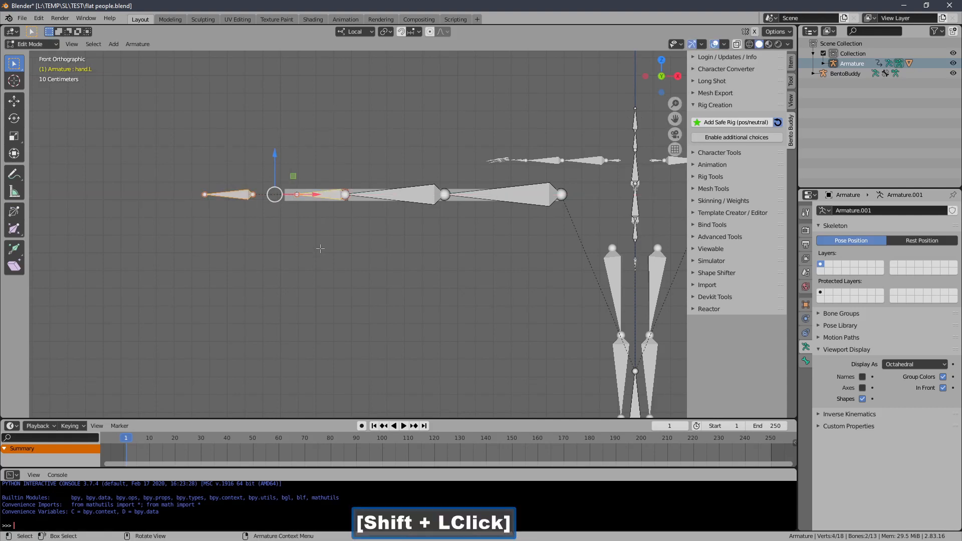
key("ctrl+p")
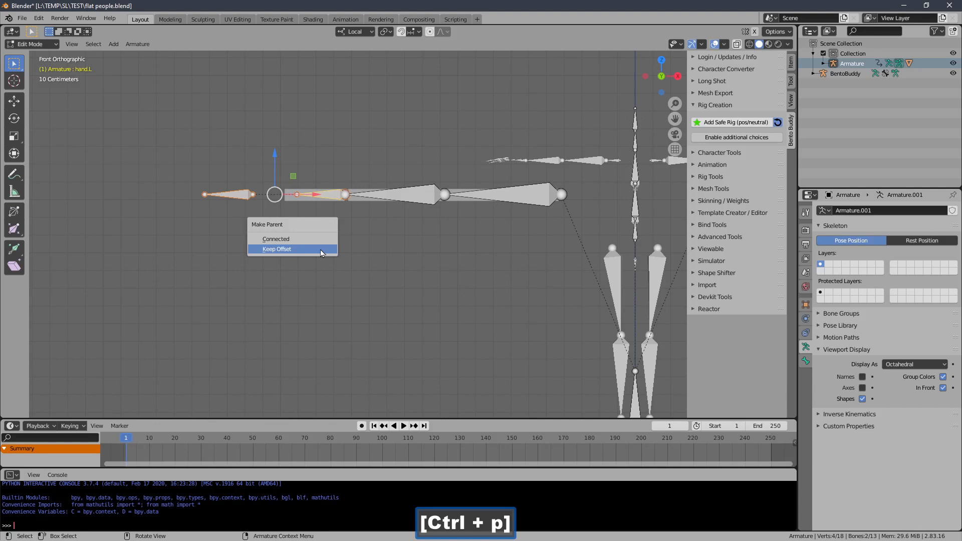
left_click(321, 250)
left_click(242, 209)
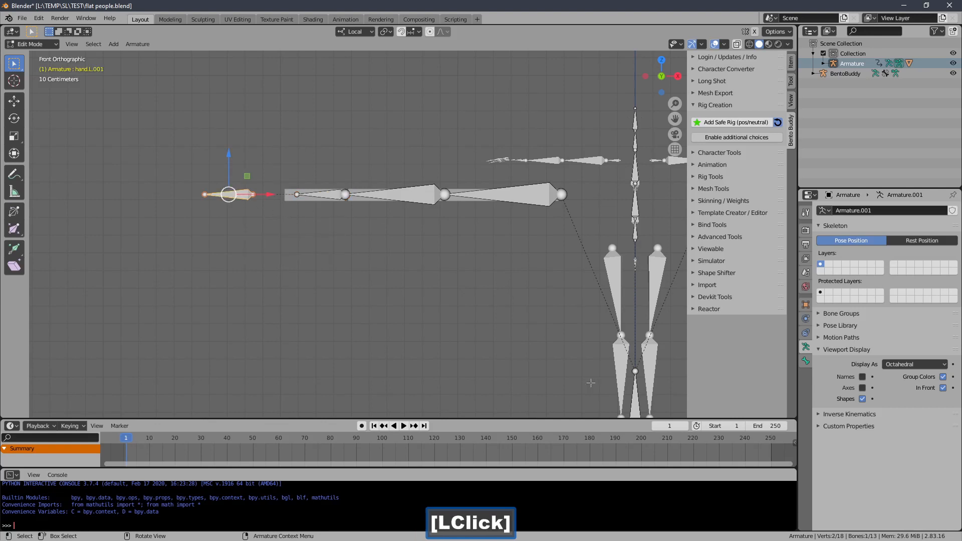
Disable Deform for the duplicated hand bone and rename it hand_IK.L
left_click(805, 360)
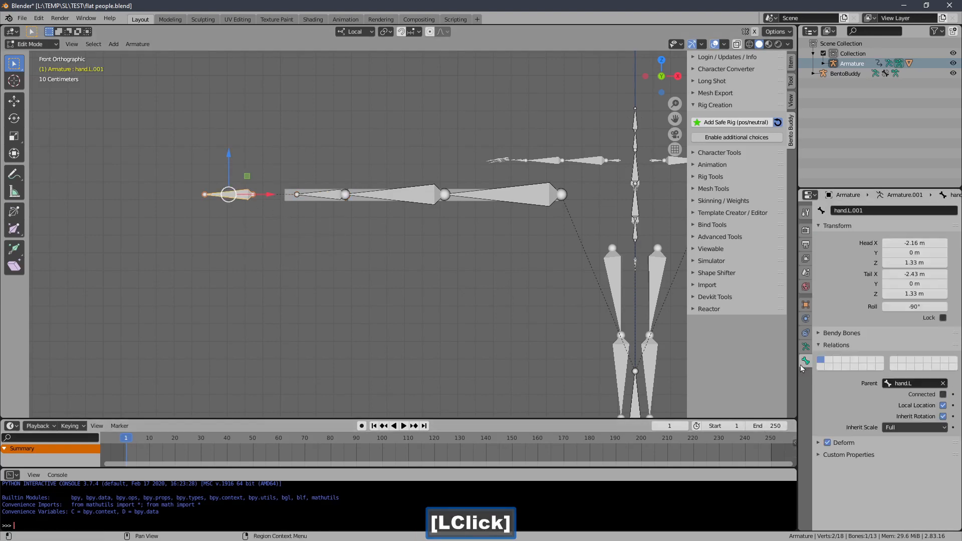
left_click(834, 445)
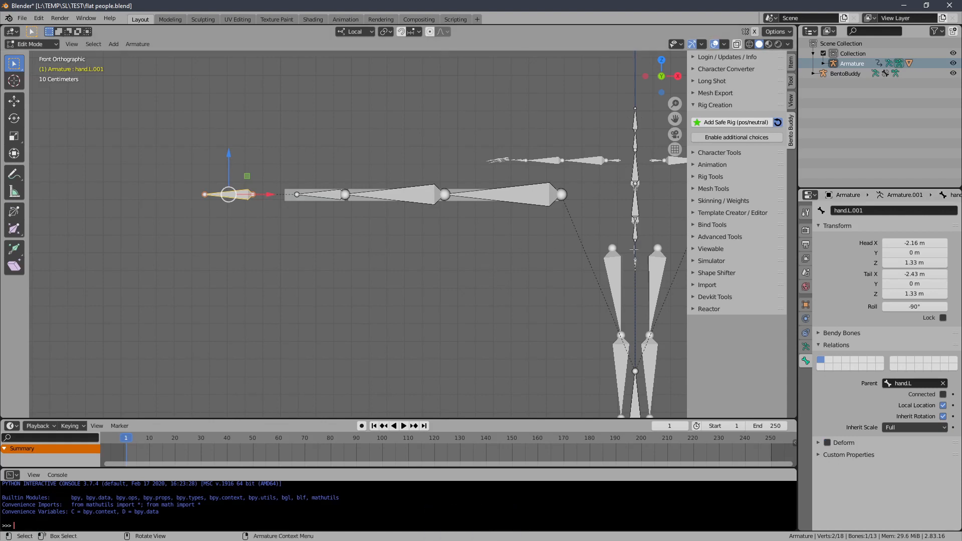
left_click(871, 211)
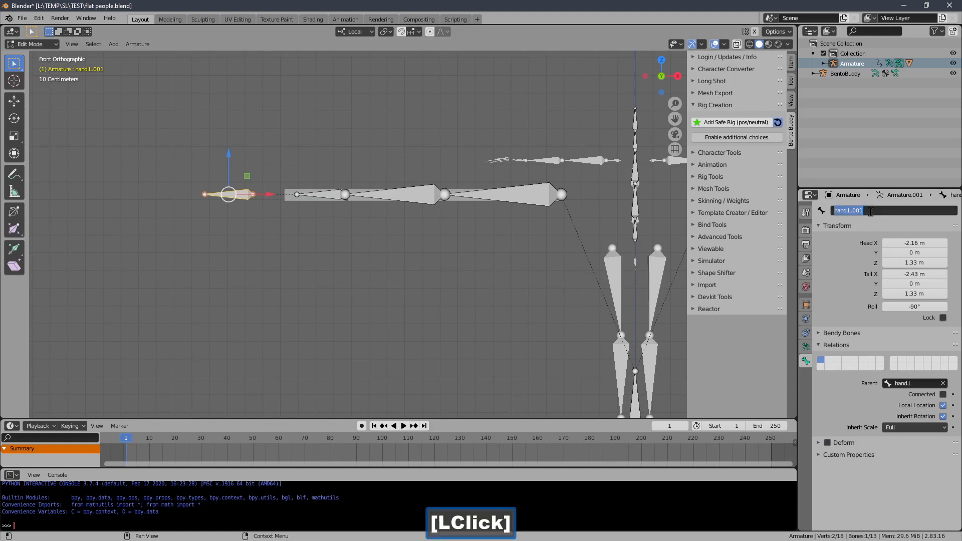
key("End")
key("BackSpace")
key("BackSpace")
key("BackSpace")
key("BackSpace")
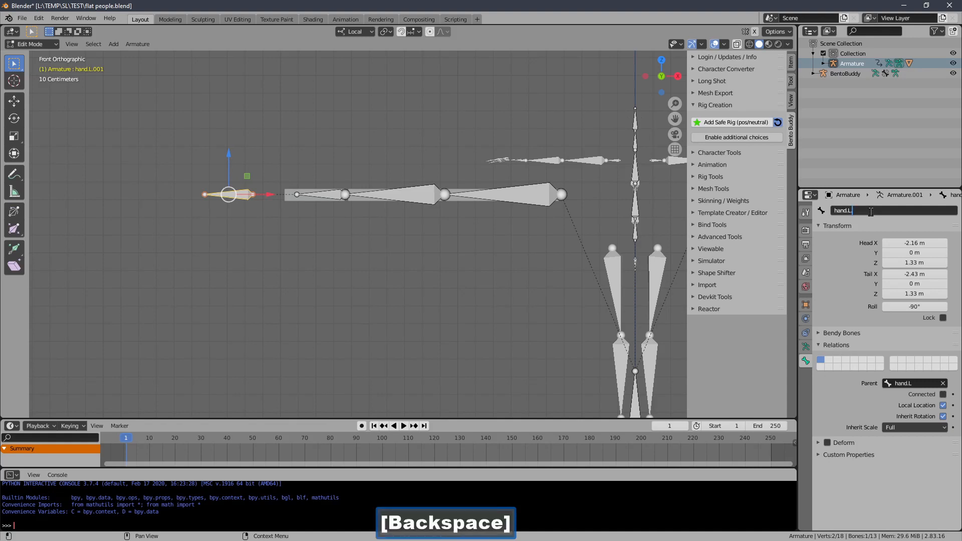
type("I")
key("BackSpace")
key("BackSpace")
key("BackSpace")
key("shift")
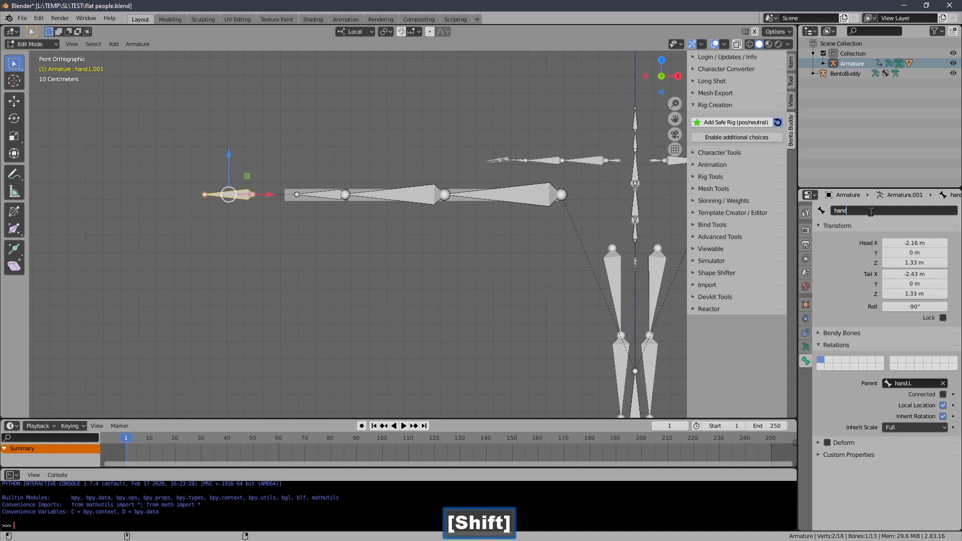
type("_")
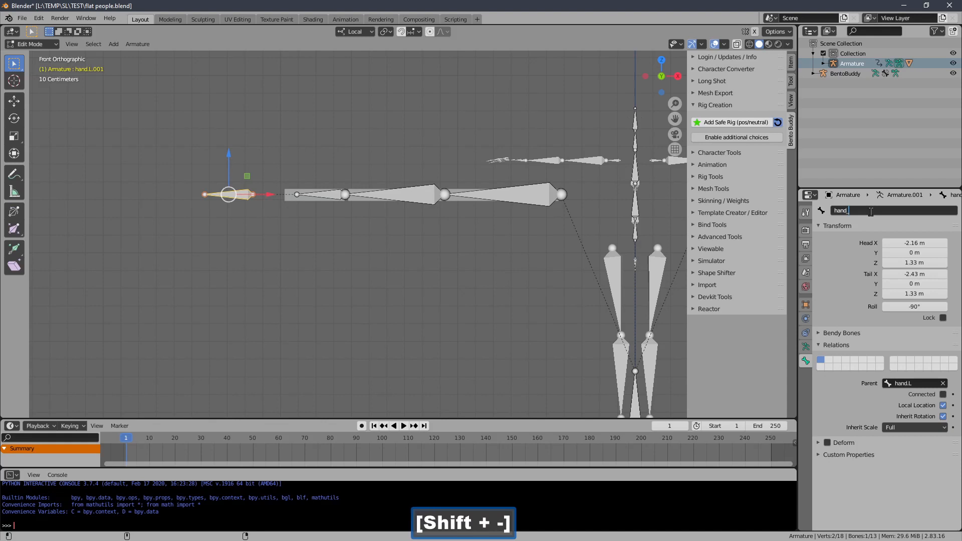
type("IK.L")
key("Return")
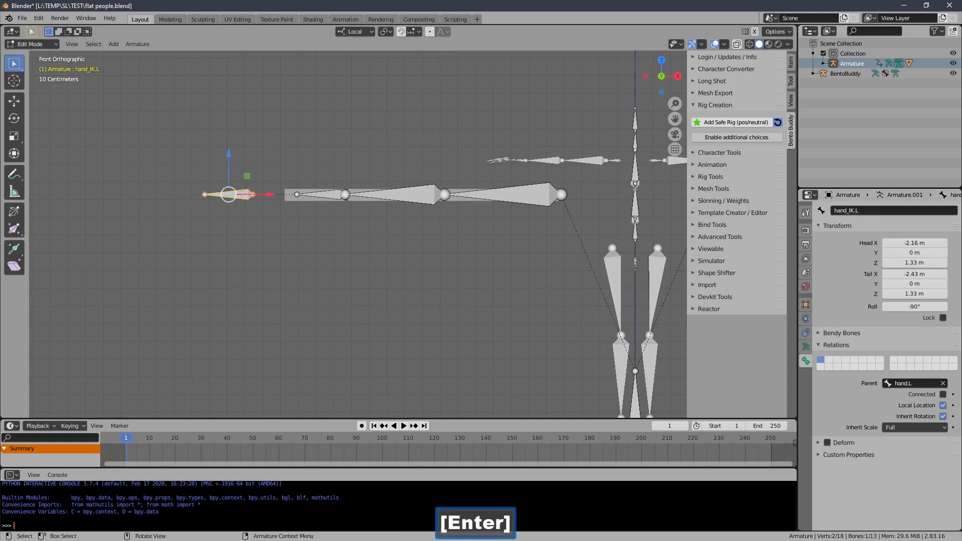
Symmetrize the hand_IK.L bone to create its counterpart on the opposite arm
right_click(242, 195)
left_click(245, 195)
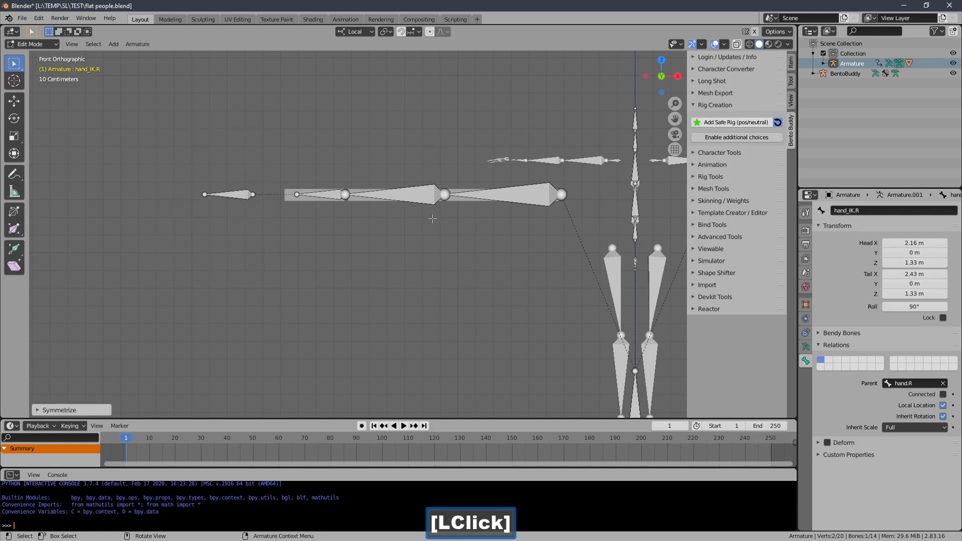
middle_click_drag(450, 217, 400, 275, "ctrl")
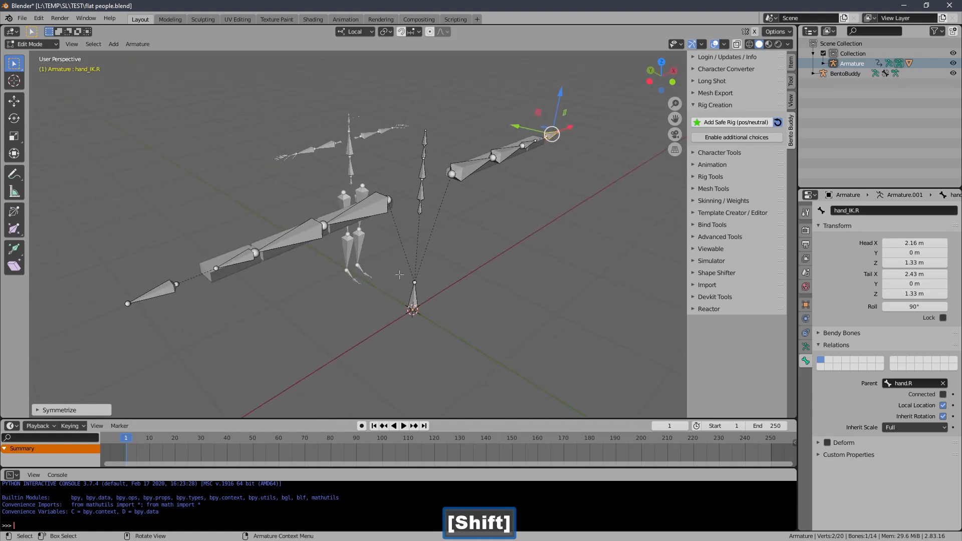
middle_click_drag(317, 244, 305, 237, "shift")
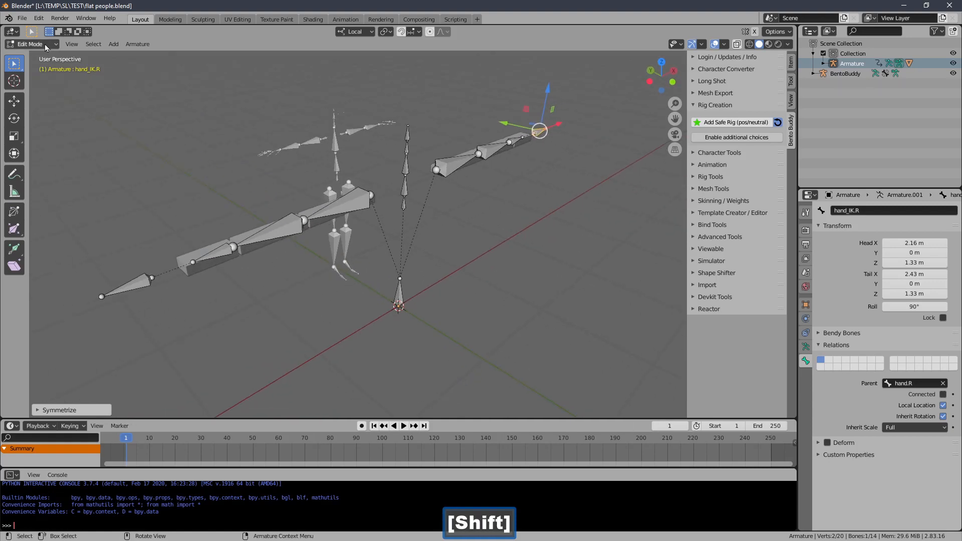
Switch the armature to Pose Mode and add an Inverse Kinematics bone constraint to hand_IK.L
left_click(44, 43)
left_click(47, 79)
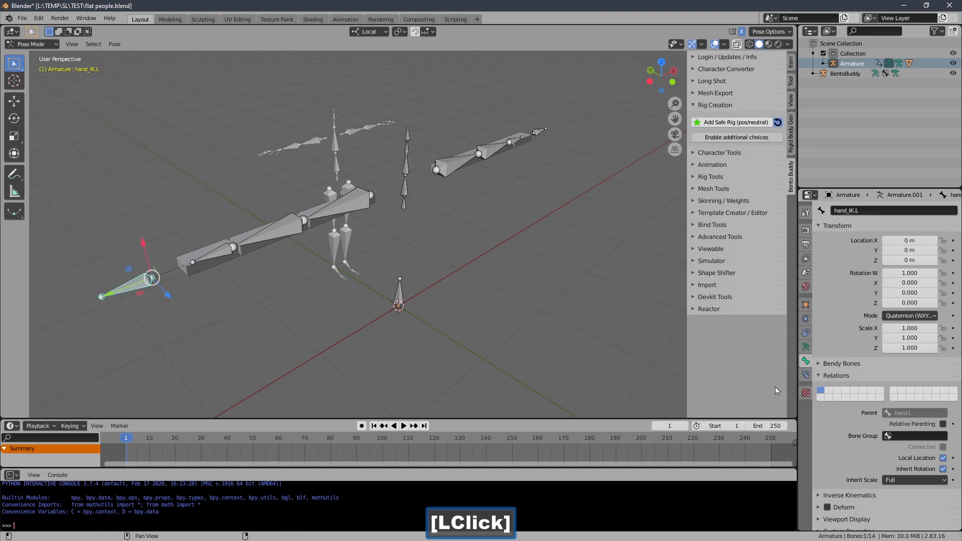
left_click(806, 375)
left_click(840, 211)
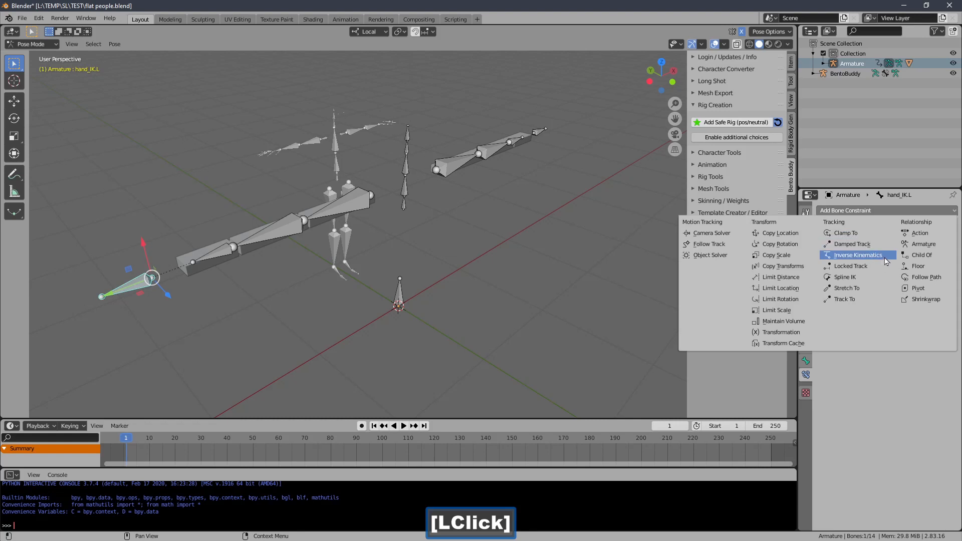
left_click(858, 255)
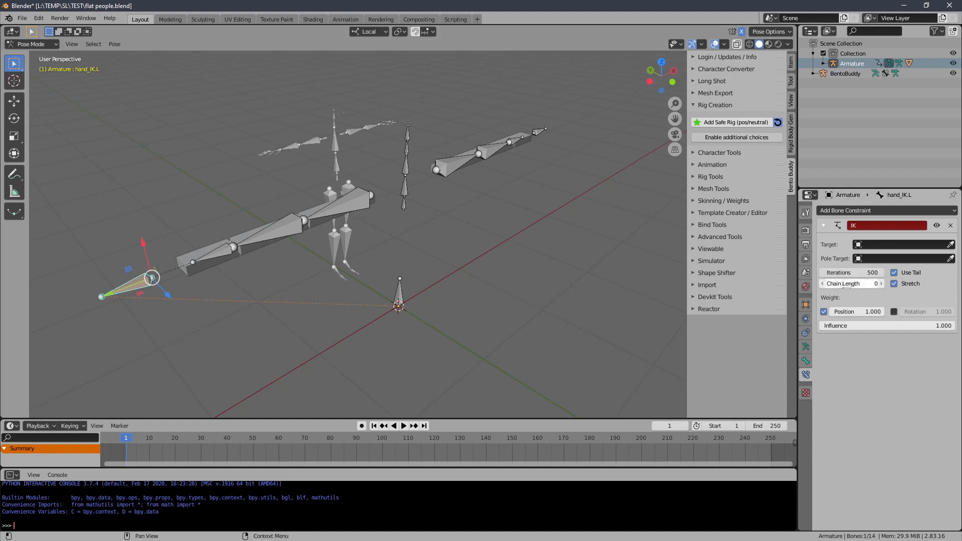
Set the IK constraint's chain length to 3 and test it by moving hand_IK.L, cancelling the move
left_click(846, 283)
type(".")
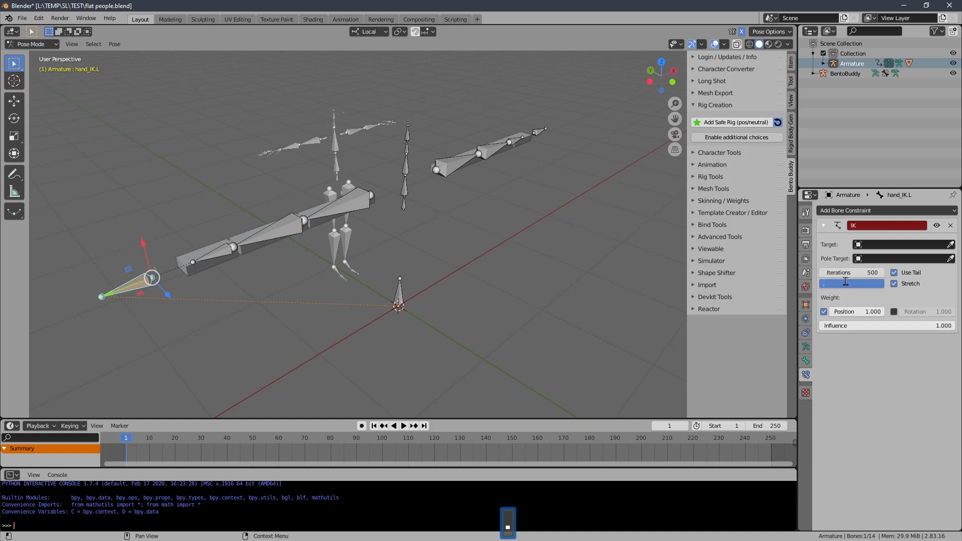
key("BackSpace")
type("3")
key("Return")
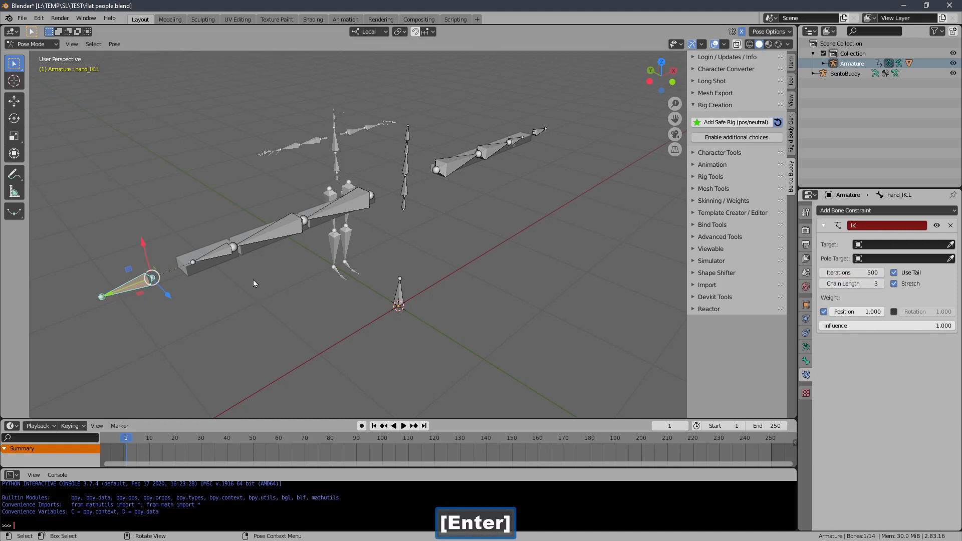
key("g")
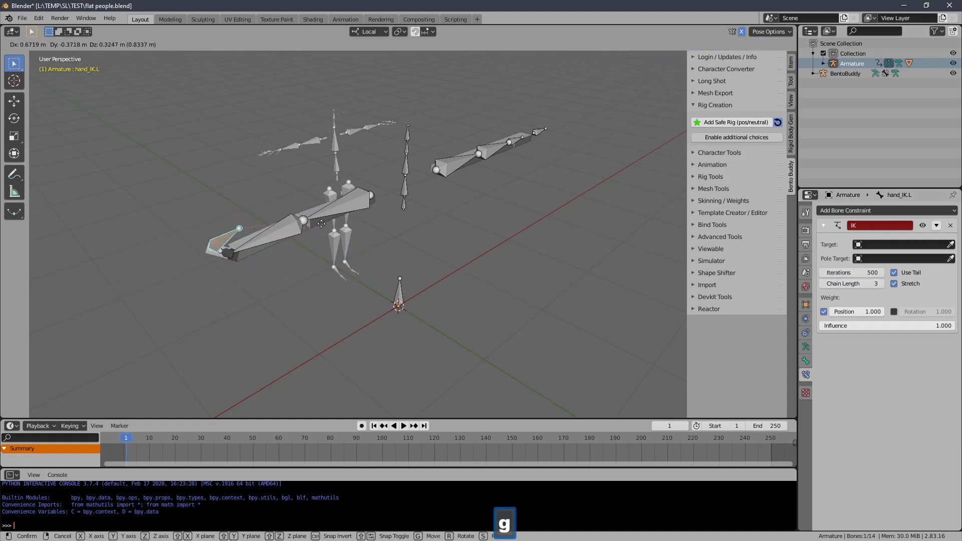
right_click(295, 253)
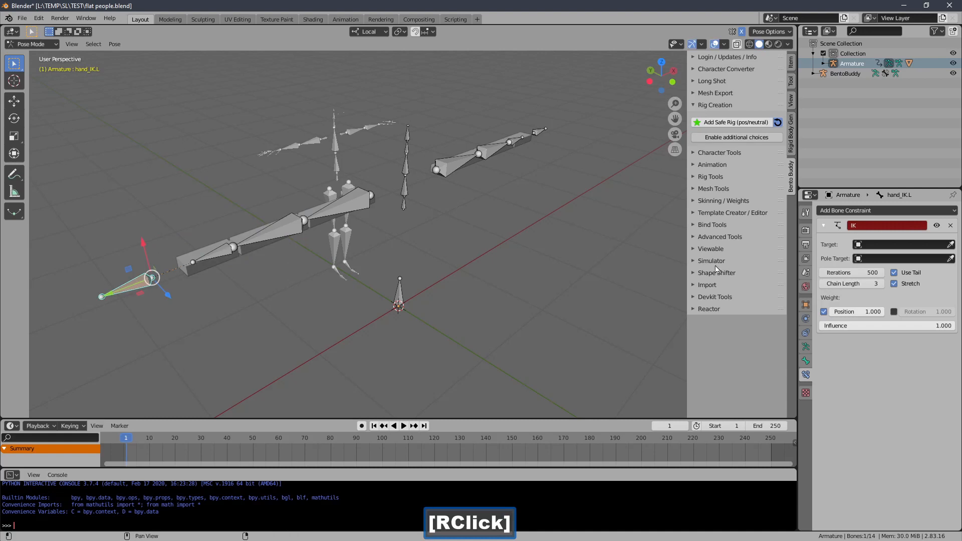
Raise the IK chain length to 4 and test the arm by rotating and moving hand_IK.L, cancelling both transforms
left_click(881, 284)
key("g")
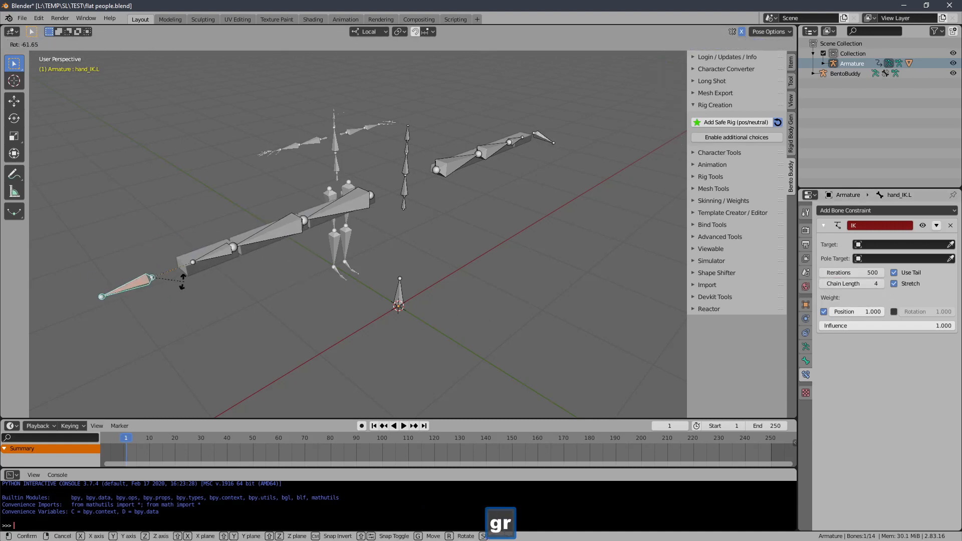
right_click(171, 304)
key("g")
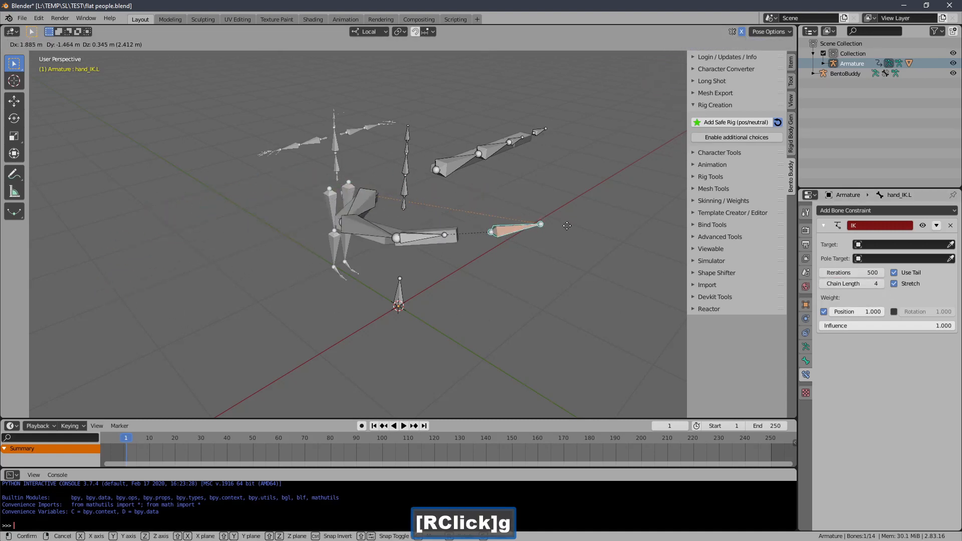
right_click(462, 240)
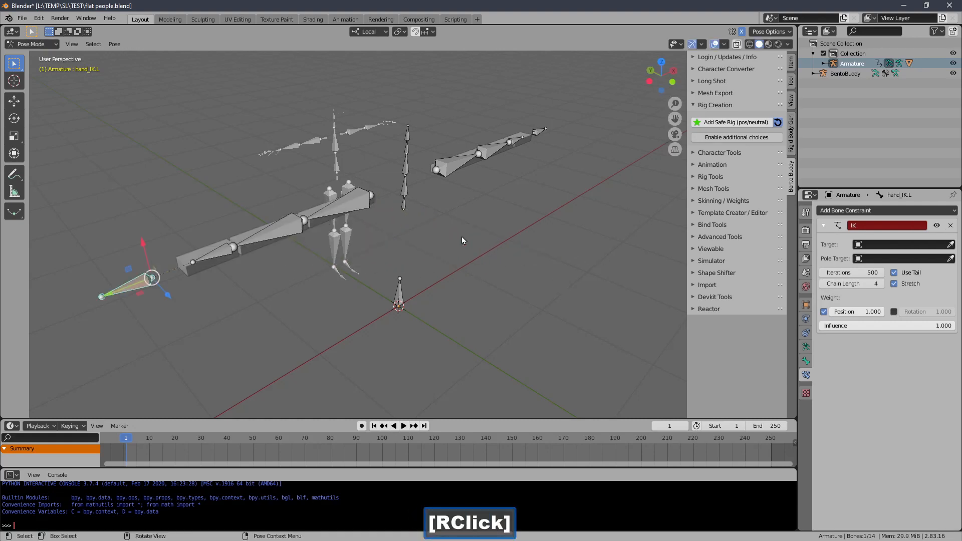
Return to Object Mode and expand the Visual Snap Mapper under Template Creator / Editor, widening the sidebar to show its options
middle_click_drag(462, 236, 482, 275)
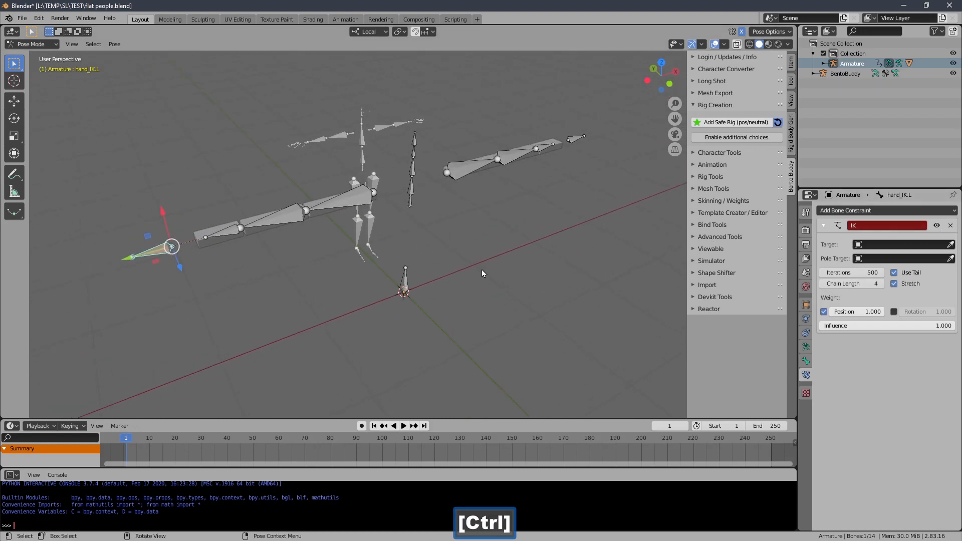
left_click(47, 50)
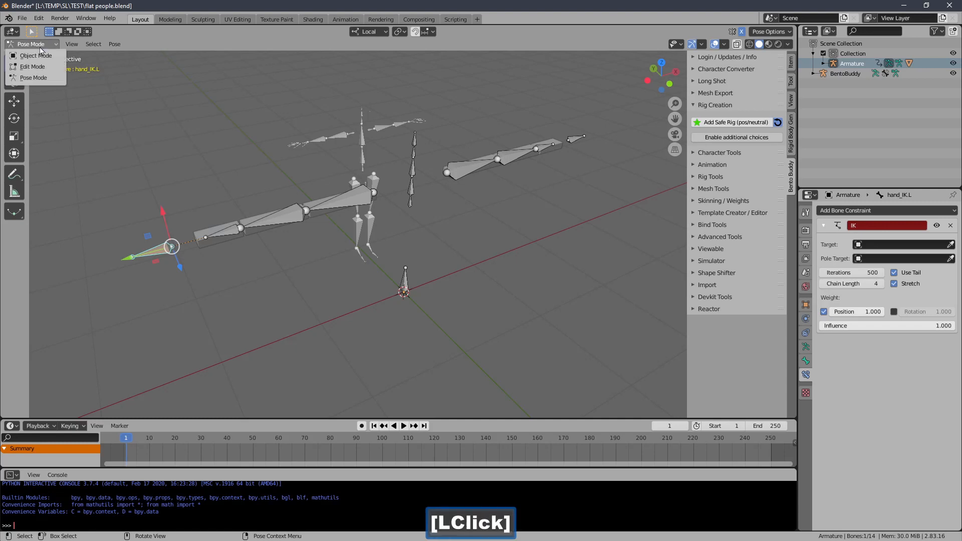
left_click(56, 55)
left_click(697, 108)
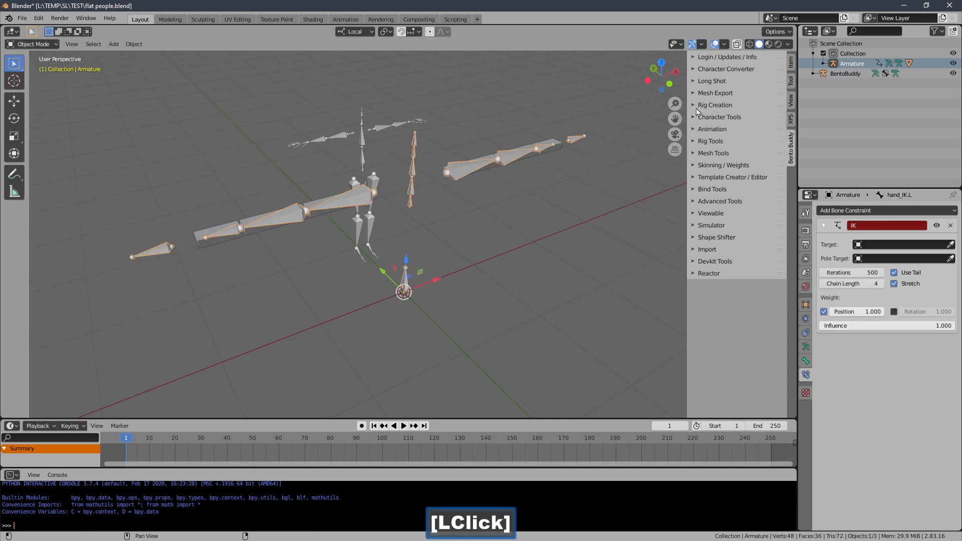
left_click(707, 176)
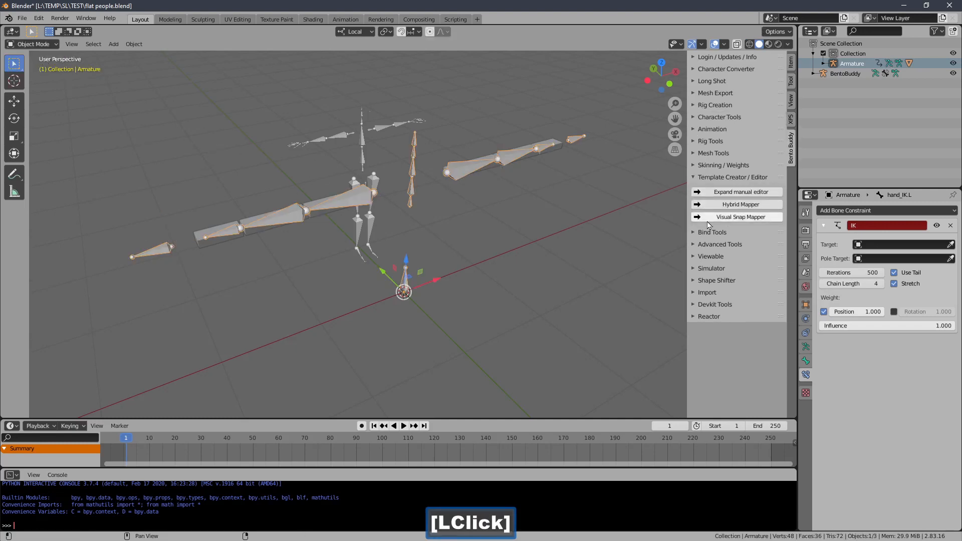
left_click(708, 221)
left_click_drag(688, 267, 604, 265)
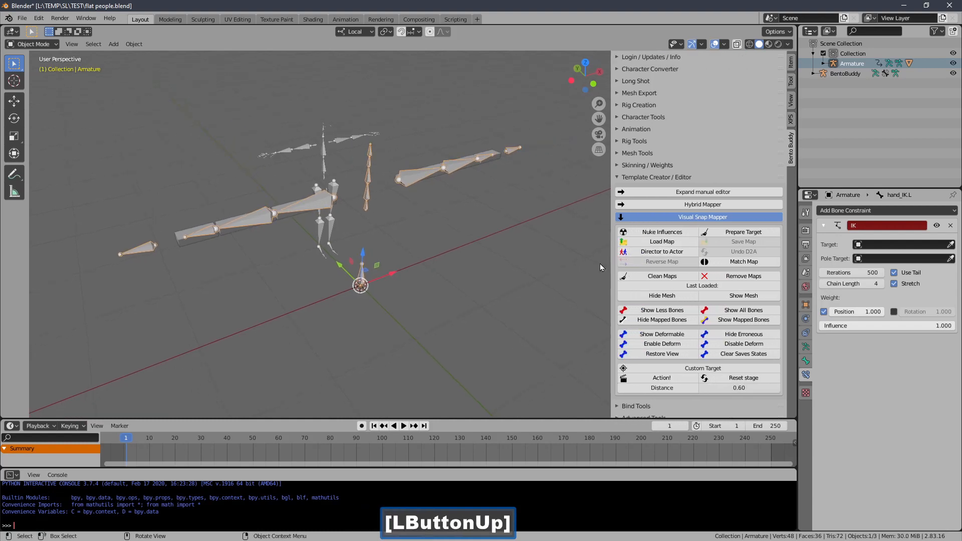
Delete the BentoBuddy rig and run the Visual Snap Mapper's Action! on the custom Armature
left_click(235, 168)
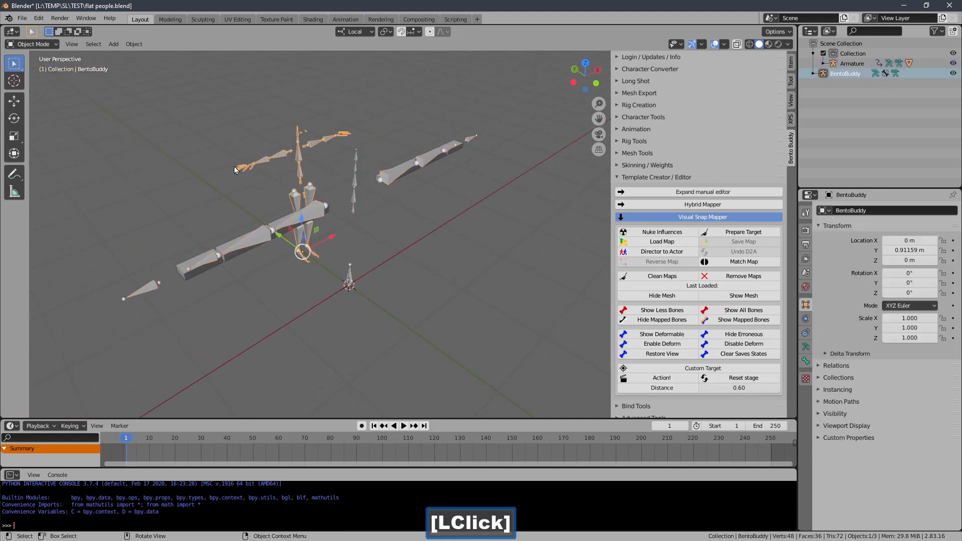
key("Delete")
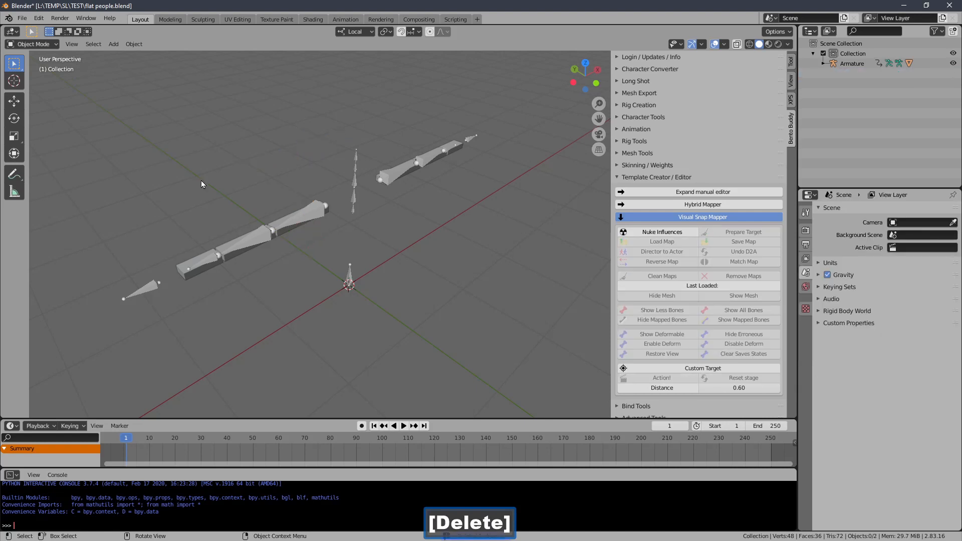
left_click(354, 179)
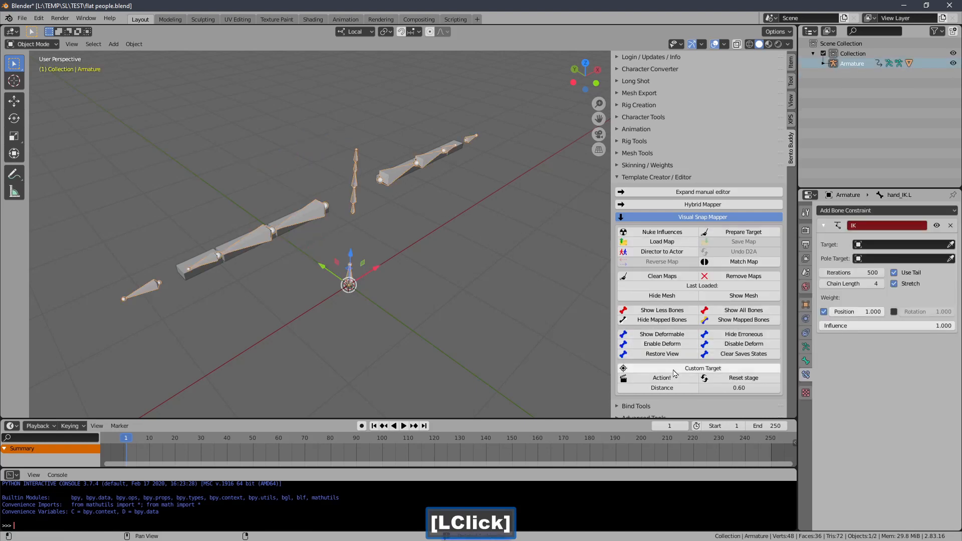
left_click(660, 379)
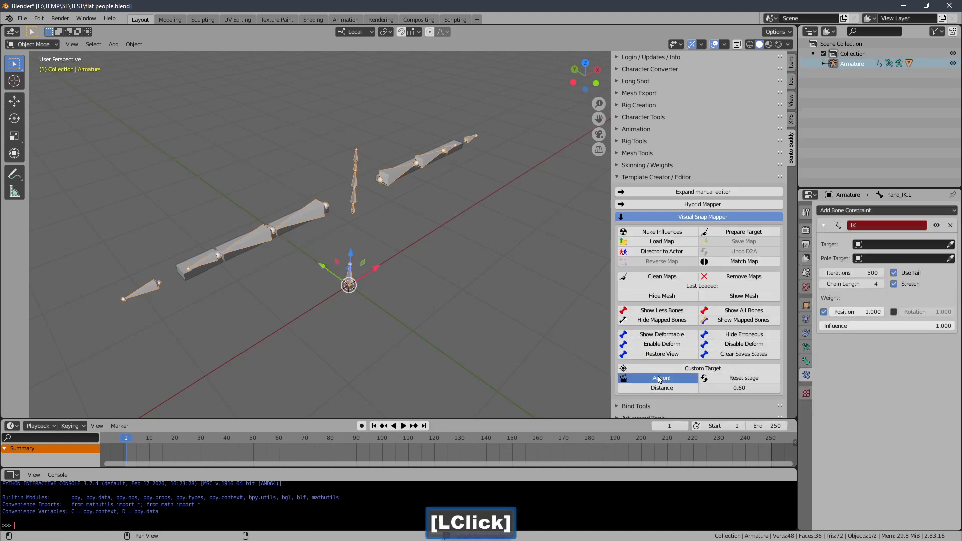
middle_click_drag(456, 185, 426, 165)
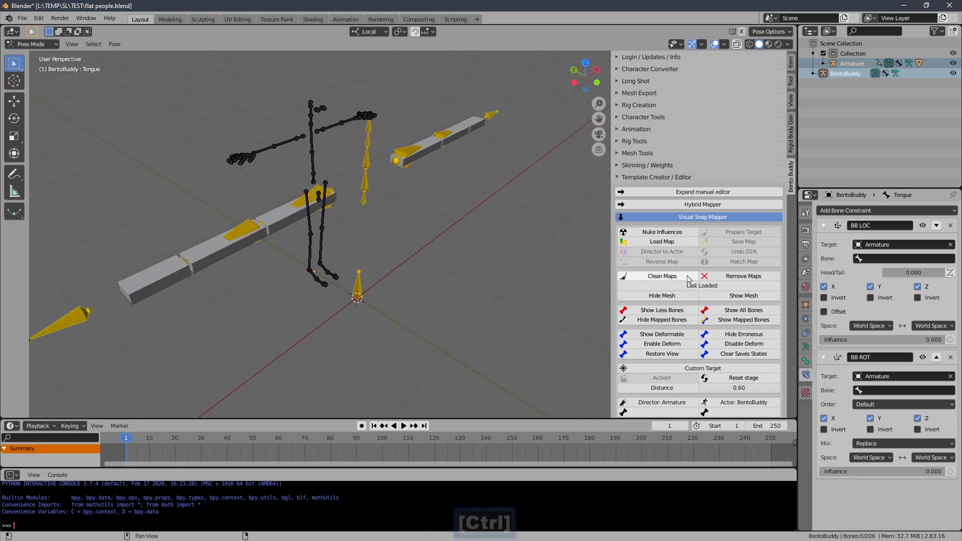
Hide the arm mesh using the Visual Snap Mapper so only the two rigs' bones are shown
left_click(673, 297)
middle_click_drag(476, 284, 395, 247)
middle_click_drag(326, 201, 353, 211)
Examine the custom left arm's bones one by one, including a cancelled test move of hand_IK.L
left_click(278, 244)
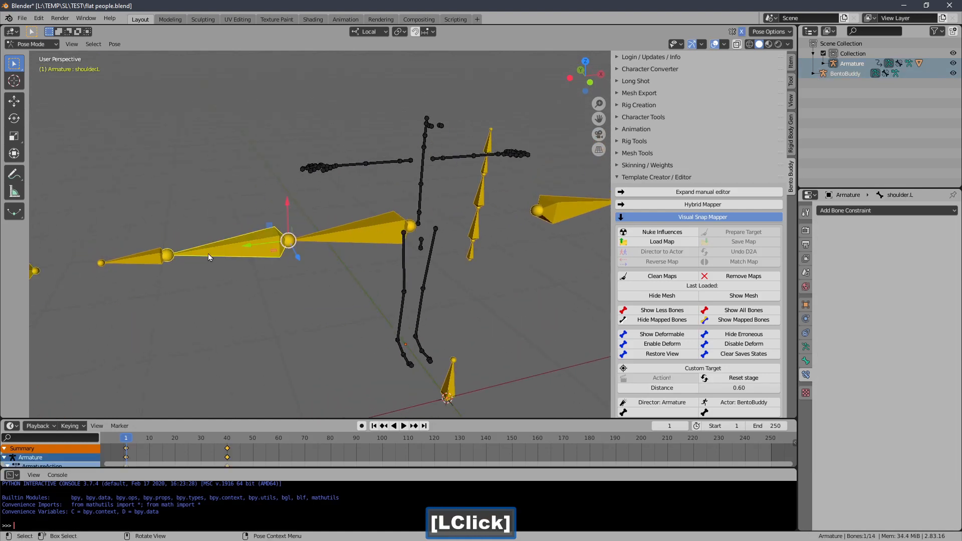
left_click(138, 262)
middle_click_drag(75, 276, 203, 271, "shift")
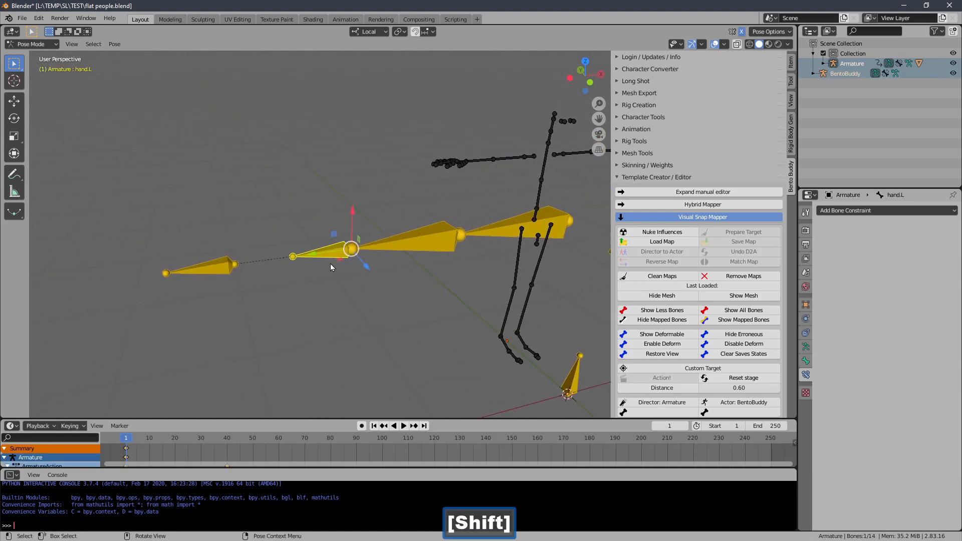
middle_click_drag(297, 260, 253, 260, "shift")
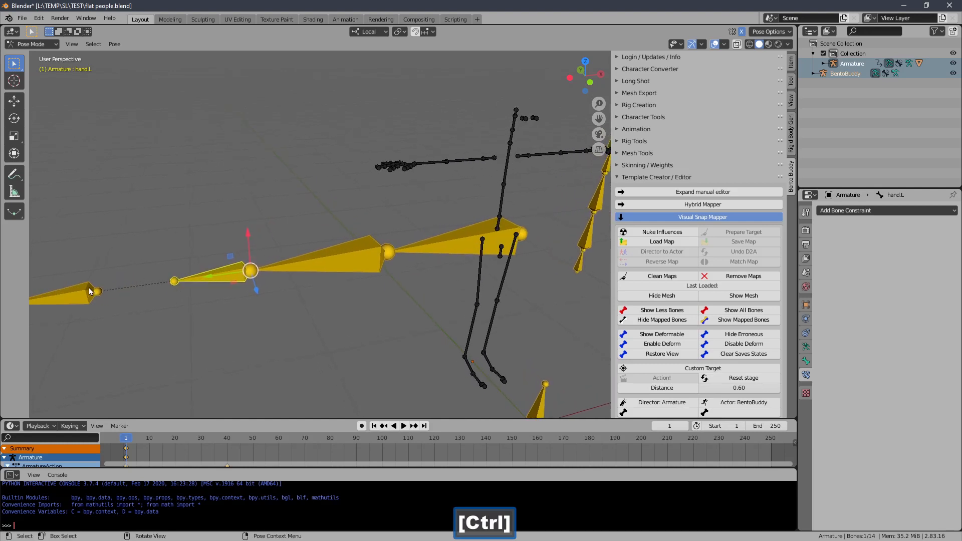
left_click(76, 297)
key("g")
right_click(153, 295)
left_click(224, 276)
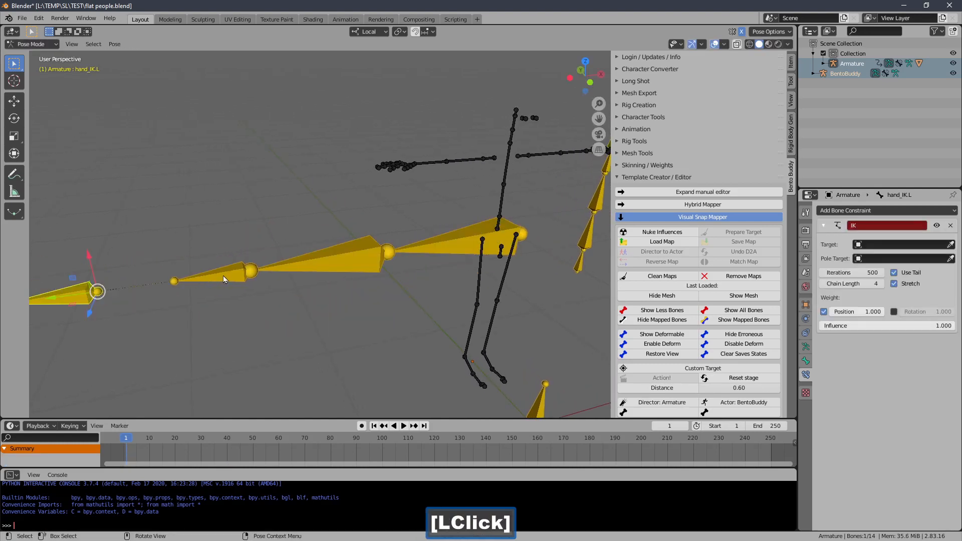
left_click(332, 265)
Map the custom armature's arm.L bone to the BentoBuddy rig's mCollarRight bone in the Visual Snap Mapper
left_click(464, 235)
middle_click_drag(466, 240, 395, 214, "shift")
left_click(425, 150)
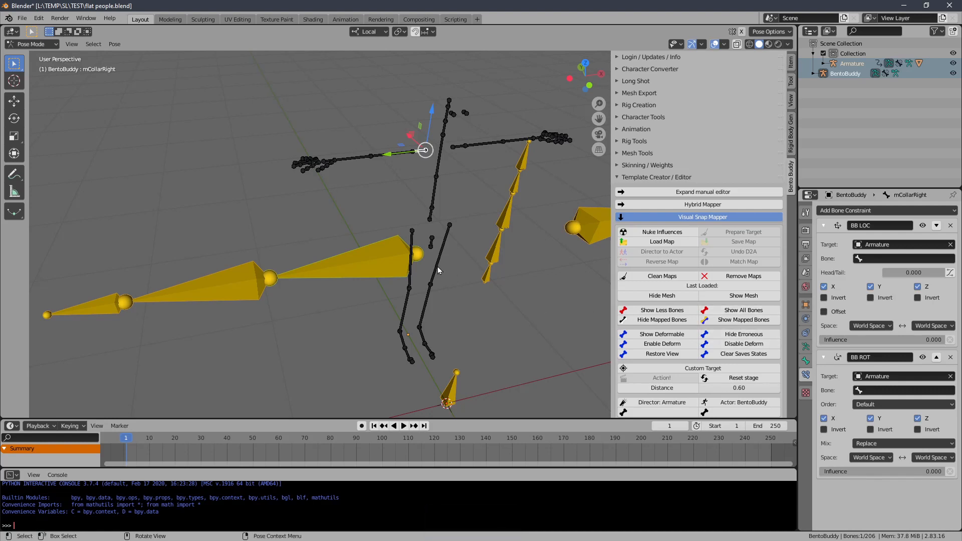
middle_click_drag(438, 271, 476, 274)
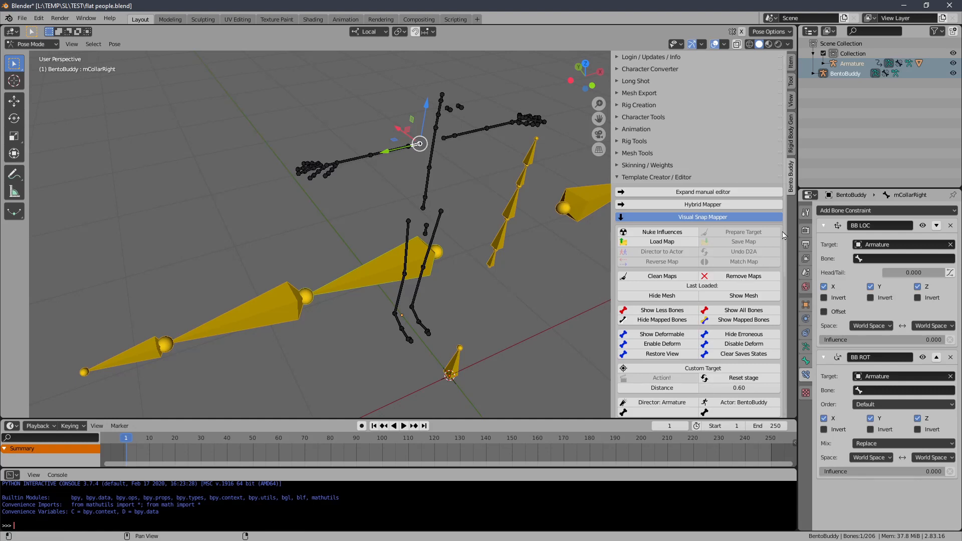
left_click_drag(785, 232, 792, 258)
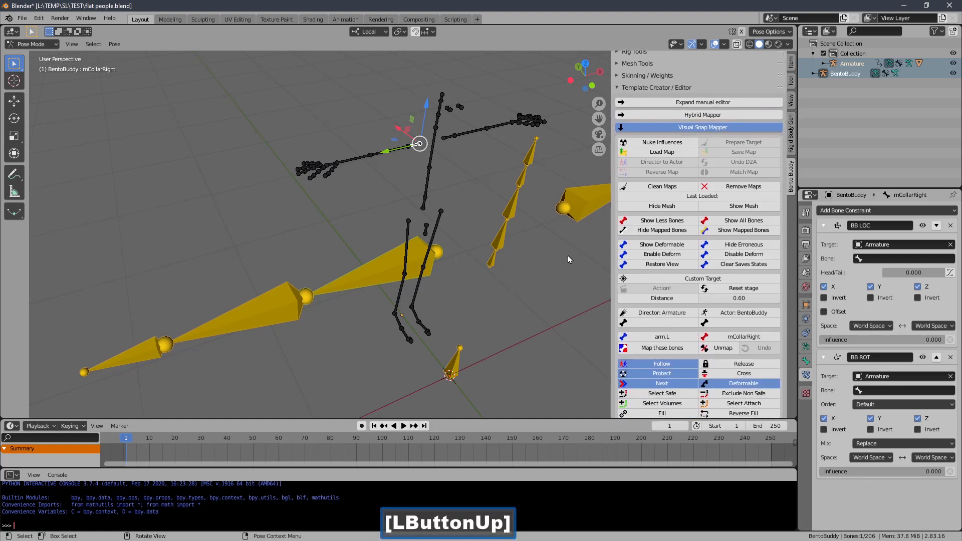
middle_click_drag(497, 259, 443, 260)
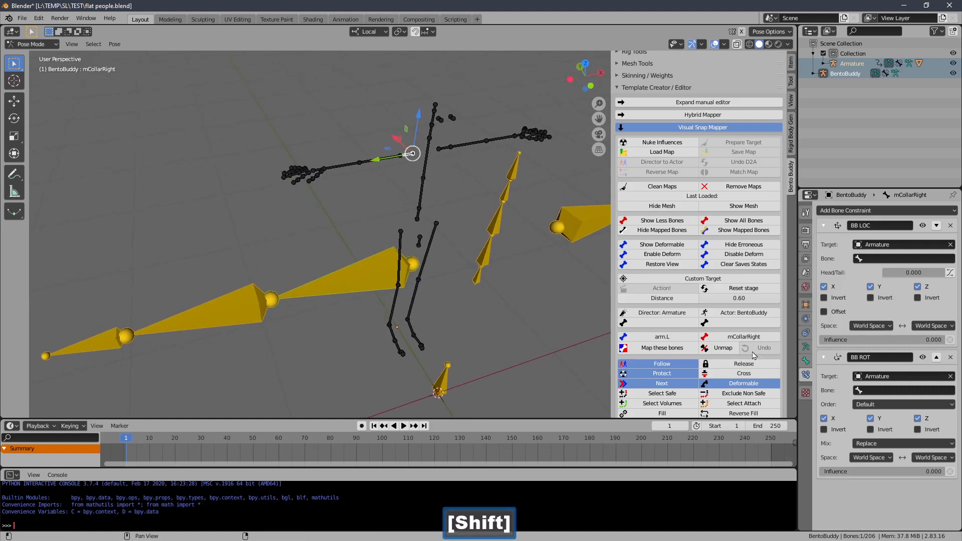
left_click_drag(785, 288, 785, 339)
left_click(352, 244)
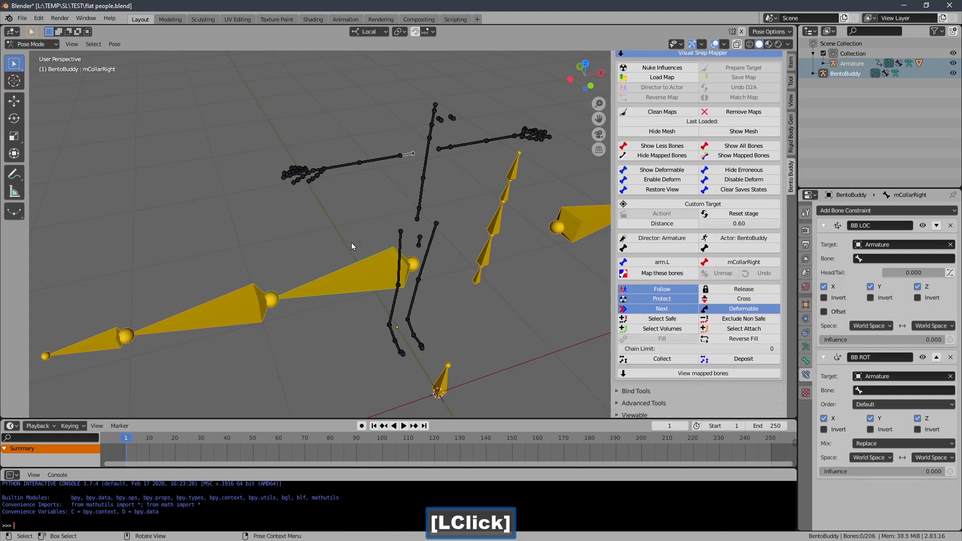
left_click(412, 154)
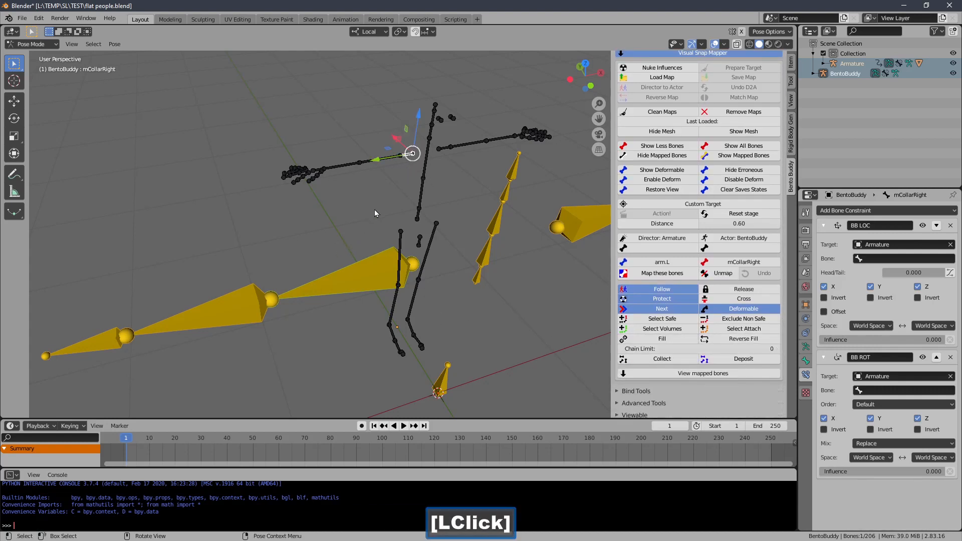
left_click(369, 278)
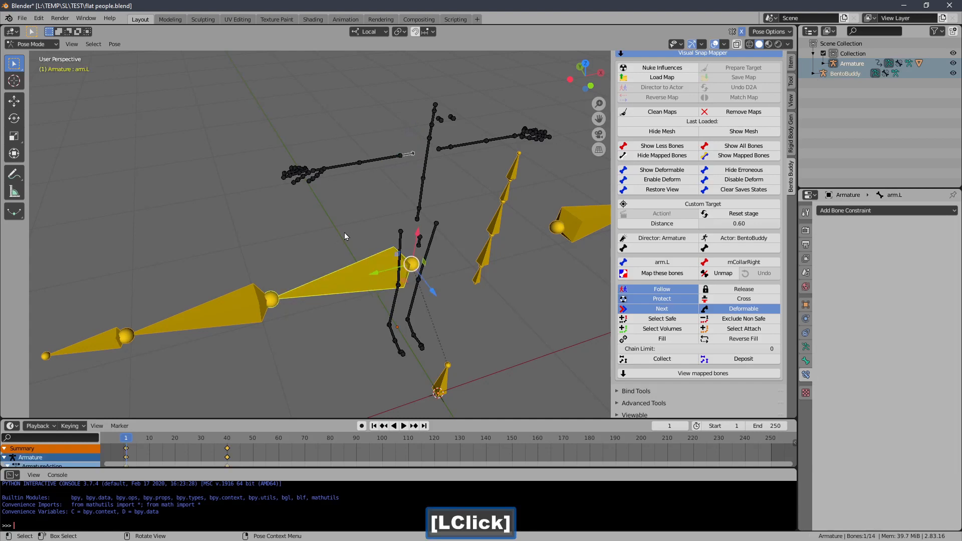
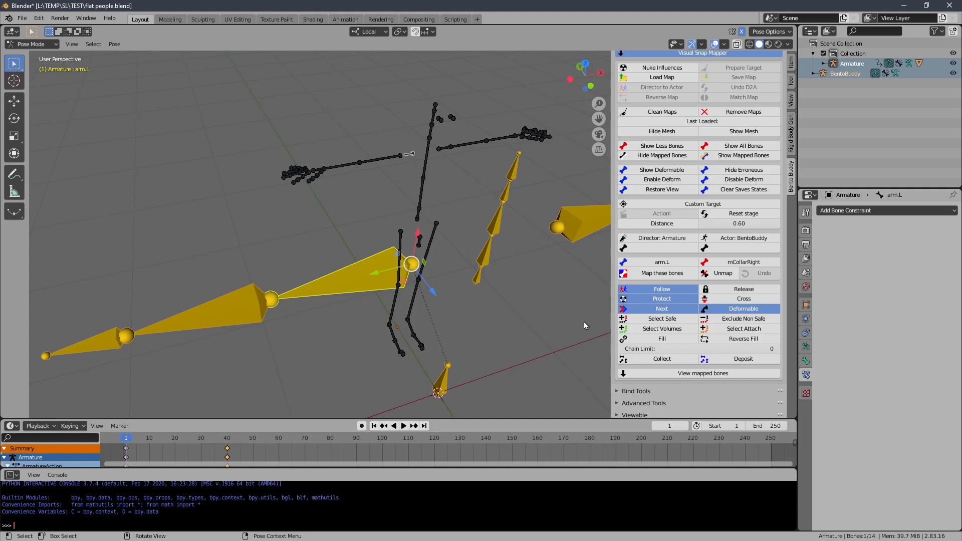
left_click(651, 273)
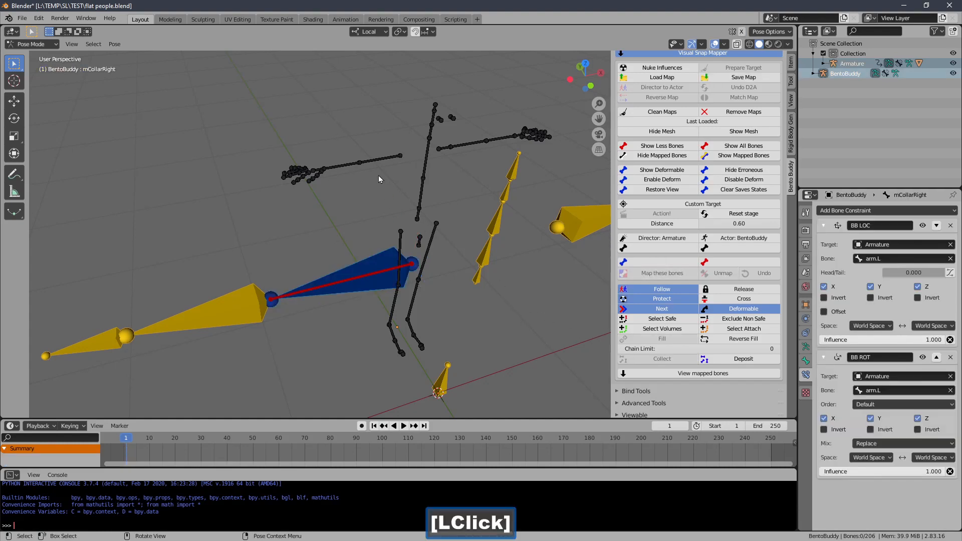
Map shoulder.L to the BentoBuddy bone mShoulderRight and hand.L to mElbowRight
left_click(365, 179)
left_click(228, 332)
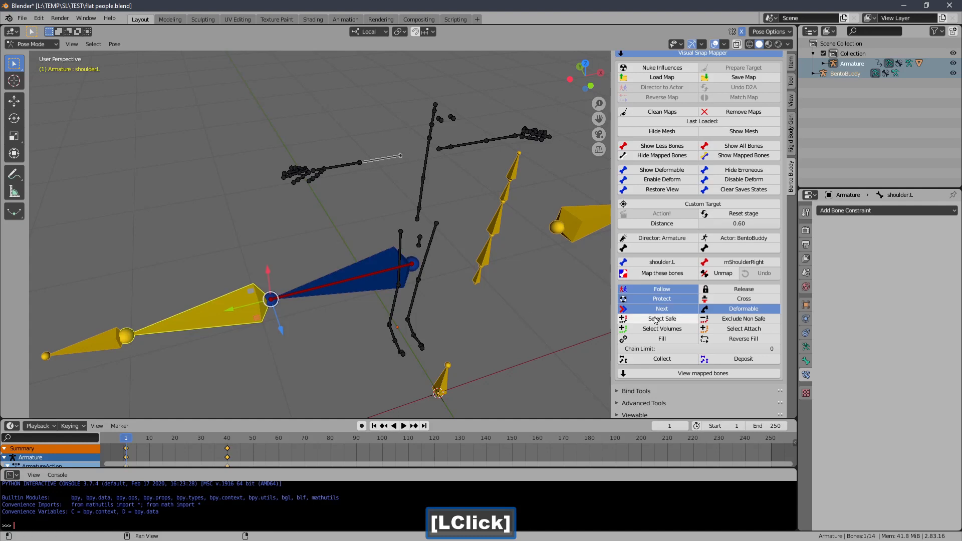
left_click(663, 273)
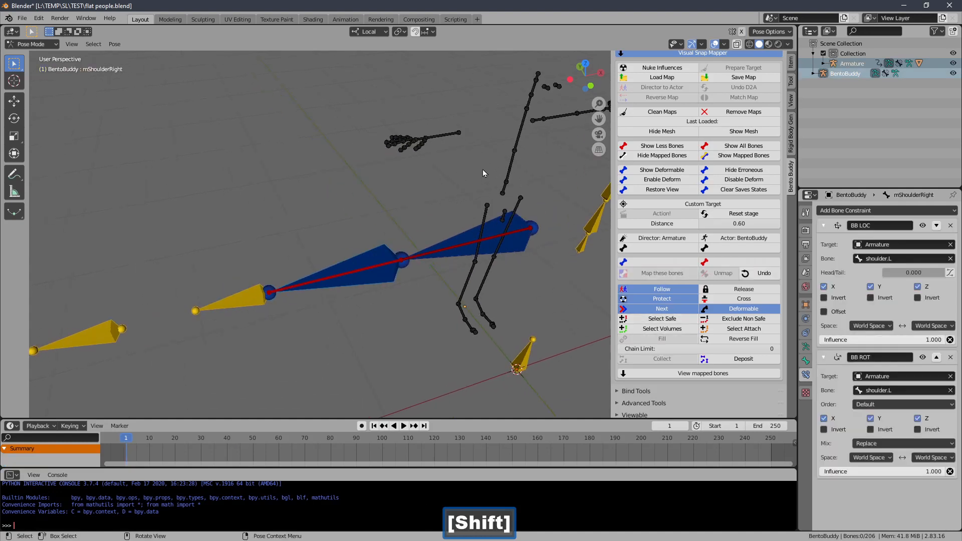
left_click(449, 141)
left_click(247, 301)
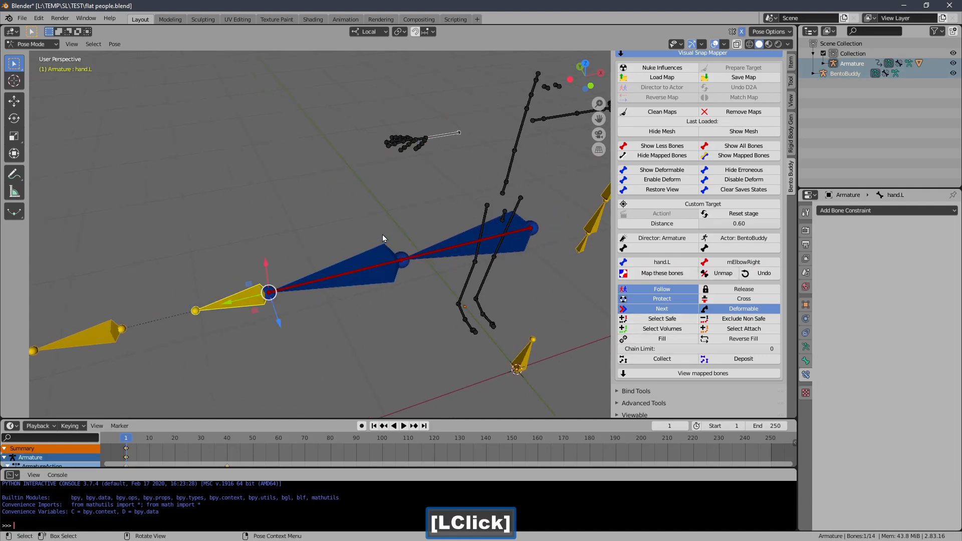
left_click(638, 281)
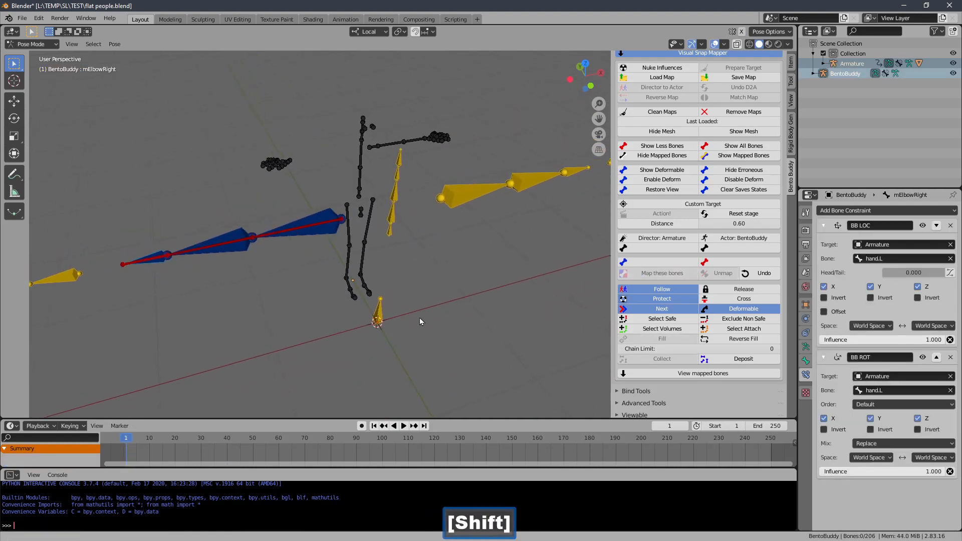
Pair hand.R with mElbowLeft, set the Chain Limit to 3 and use Fill to map the whole opposite arm chain
middle_click_drag(420, 317, 337, 296)
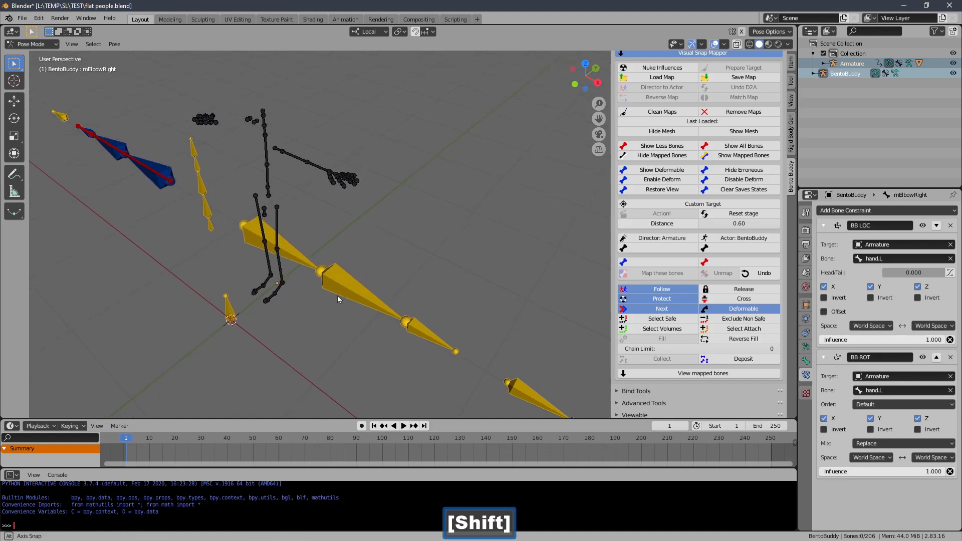
left_click(423, 335)
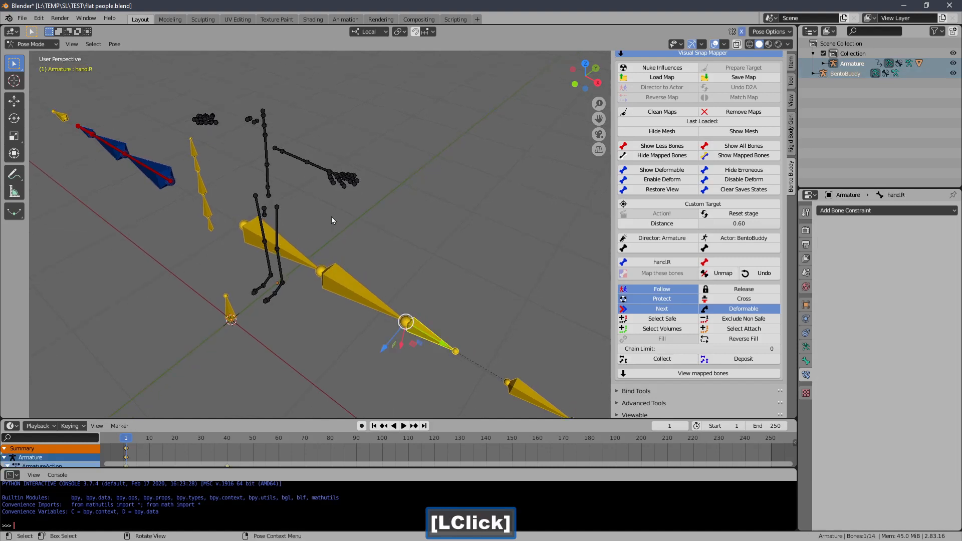
scroll(332, 208, "up", 1)
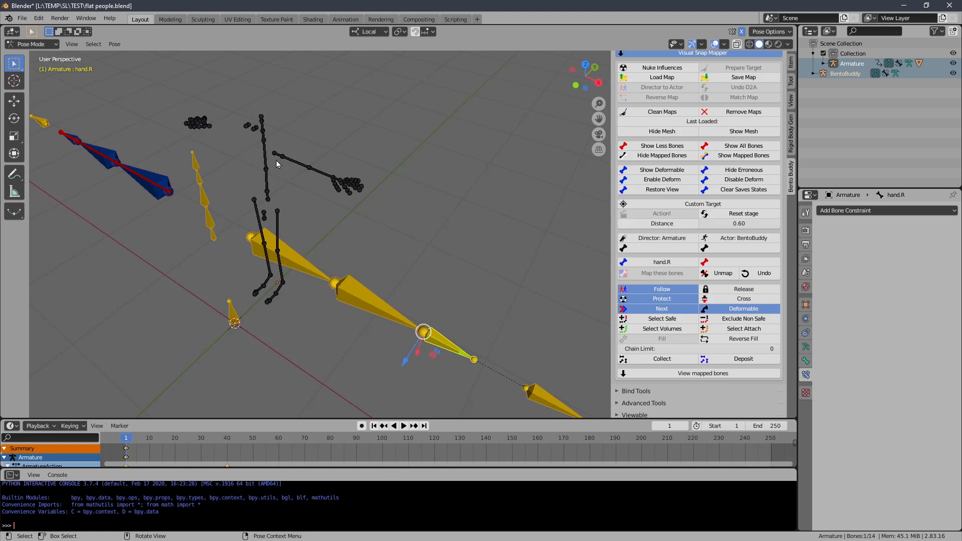
left_click(316, 173, "shift")
middle_click_drag(316, 173, 279, 135, "shift")
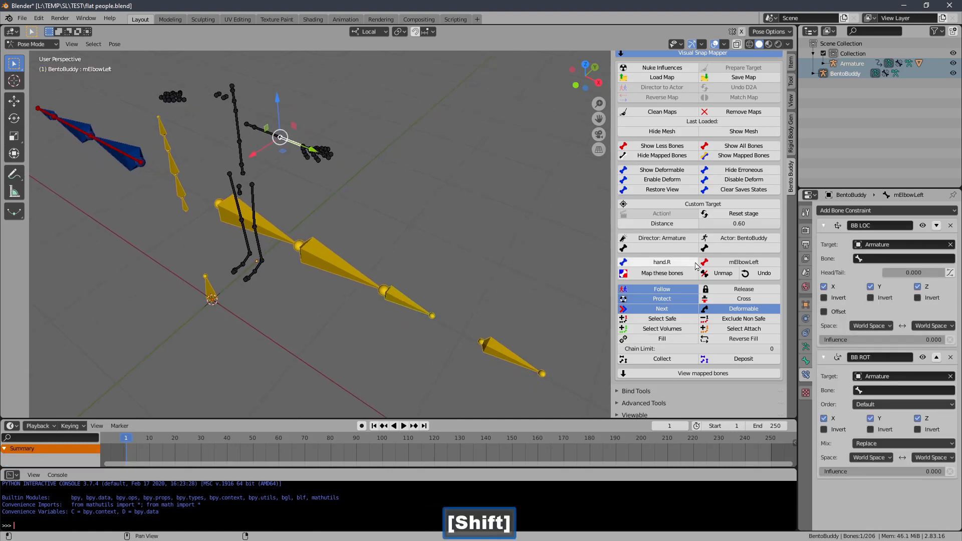
left_click(749, 348)
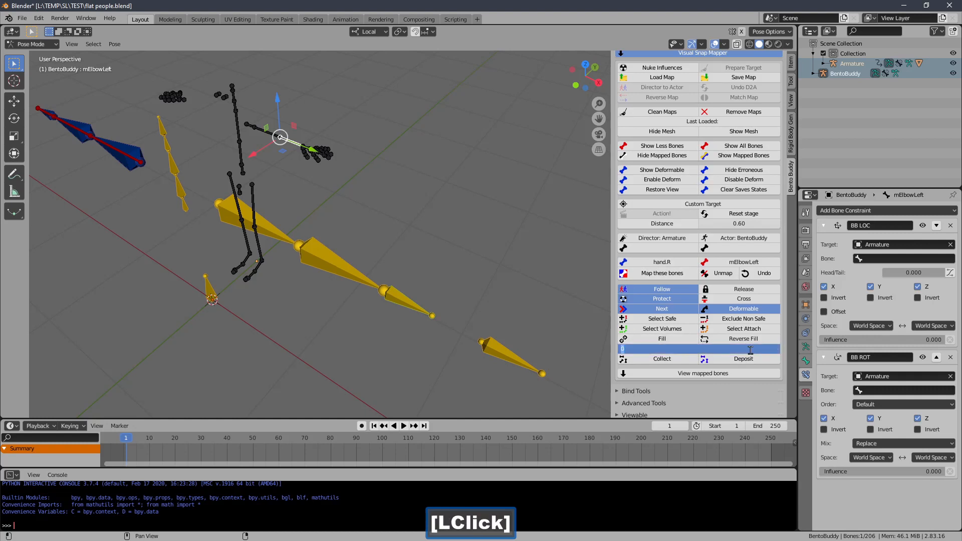
type("3")
key("Return")
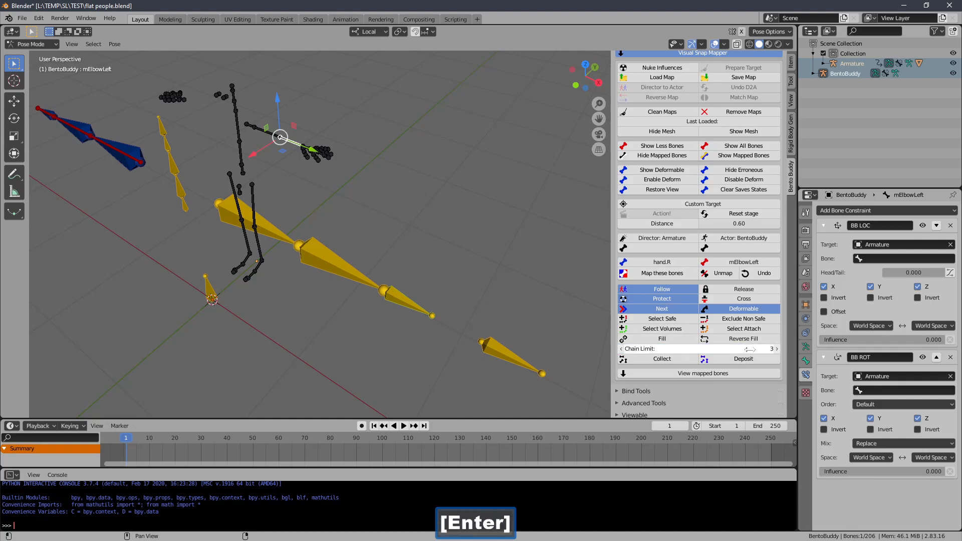
left_click(663, 340)
Try to map the custom armature's pelvis bone to the BentoBuddy mPelvis bone
middle_click_drag(419, 325, 349, 194)
middle_click_drag(349, 194, 350, 172, "ctrl")
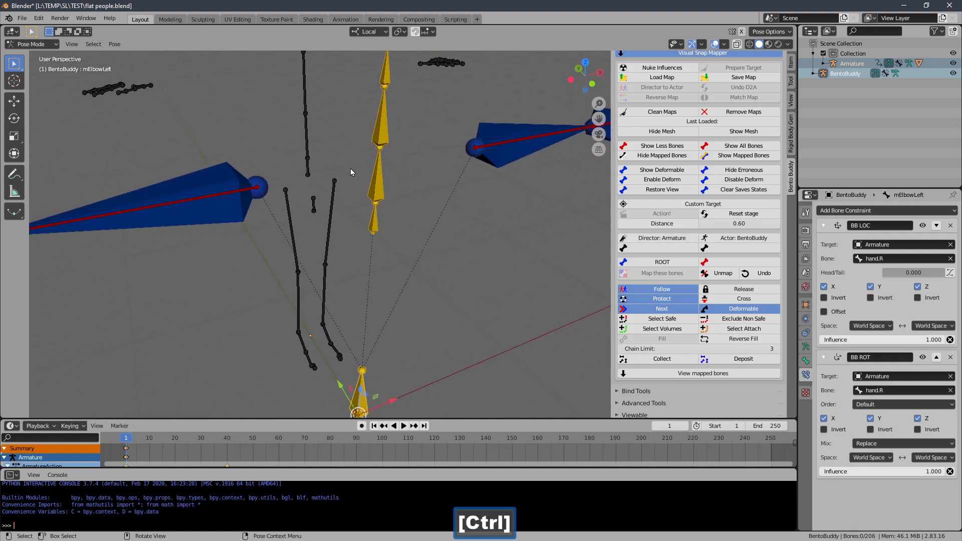
left_click(374, 230)
left_click(307, 174)
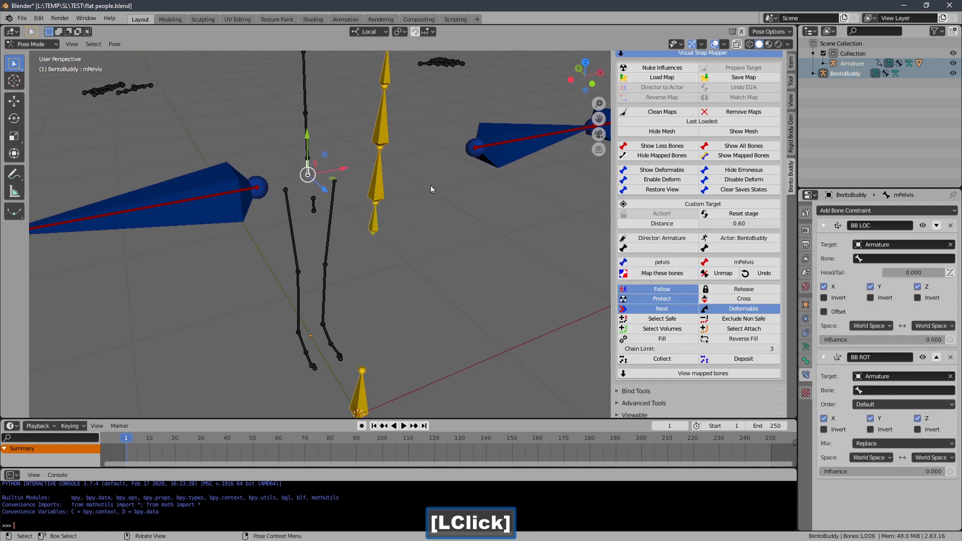
middle_click_drag(463, 267, 461, 280, "shift")
left_click(383, 250)
left_click(371, 242)
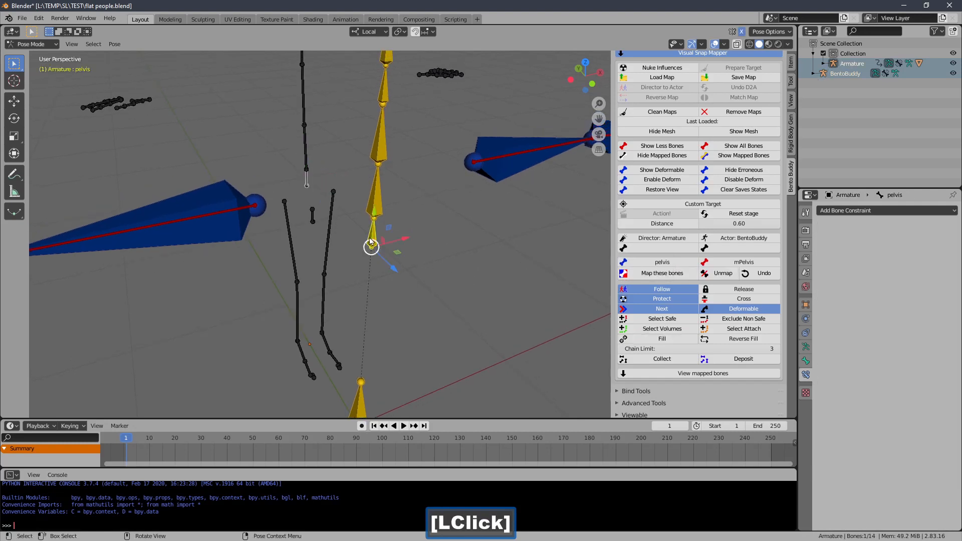
left_click(307, 183)
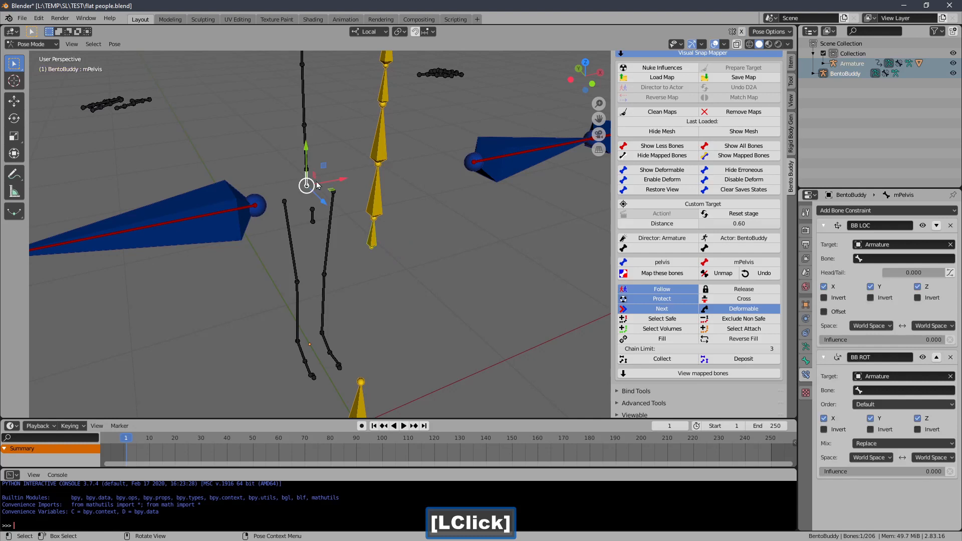
left_click(638, 277)
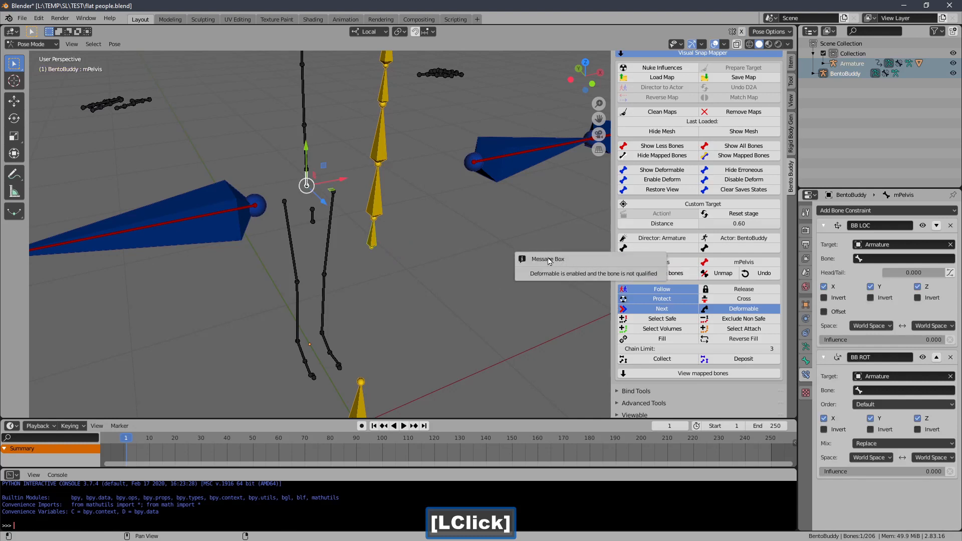
Enable Deform in the pelvis bone's properties and map the bone to mPelvis
left_click(373, 232)
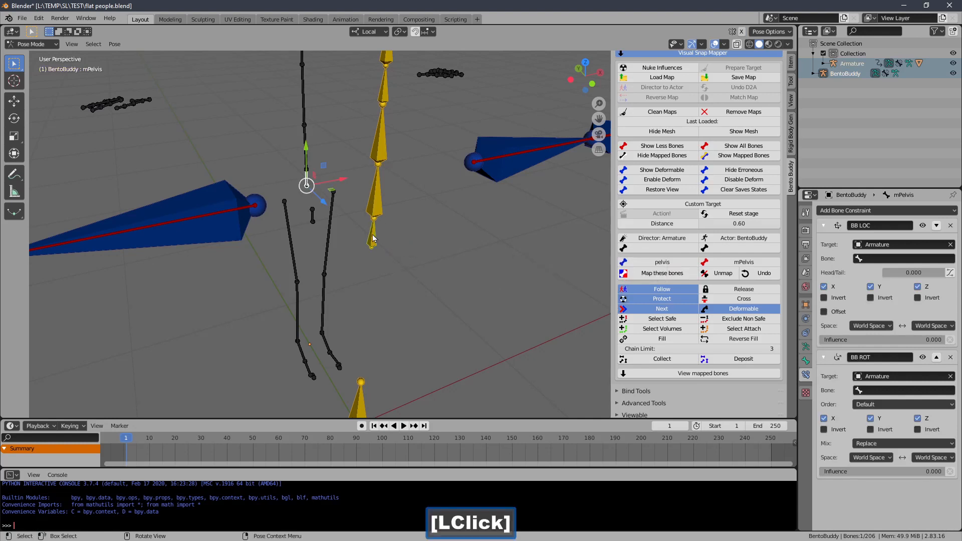
left_click(805, 361)
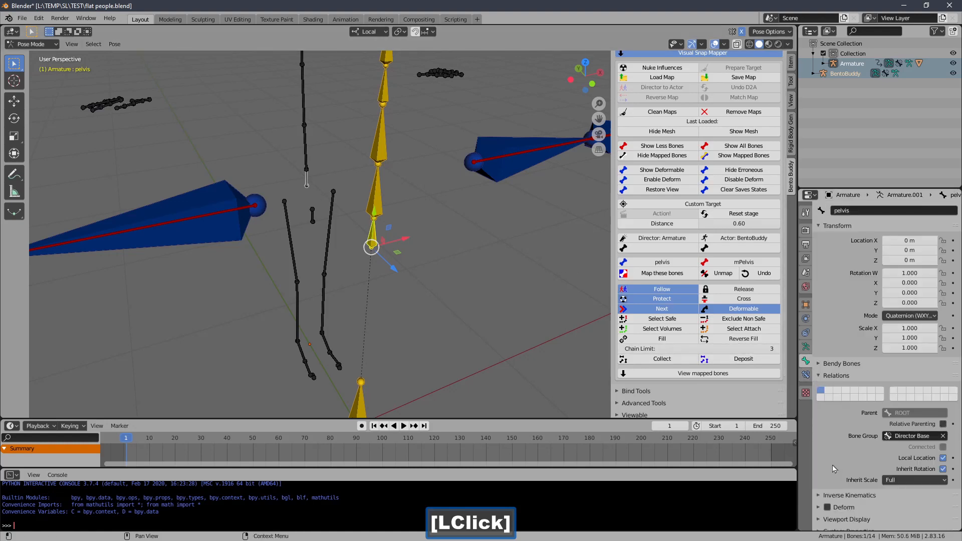
left_click(834, 509)
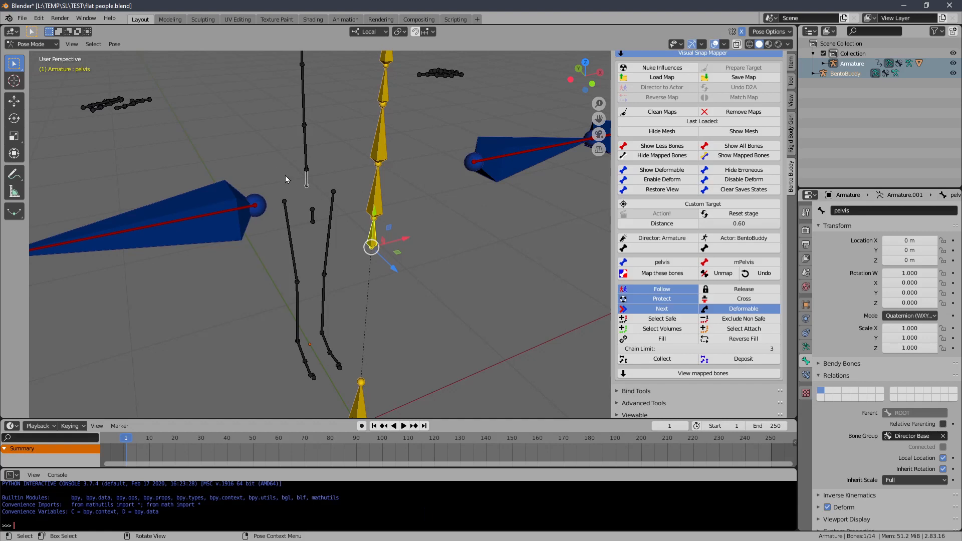
left_click(307, 186)
left_click(374, 247)
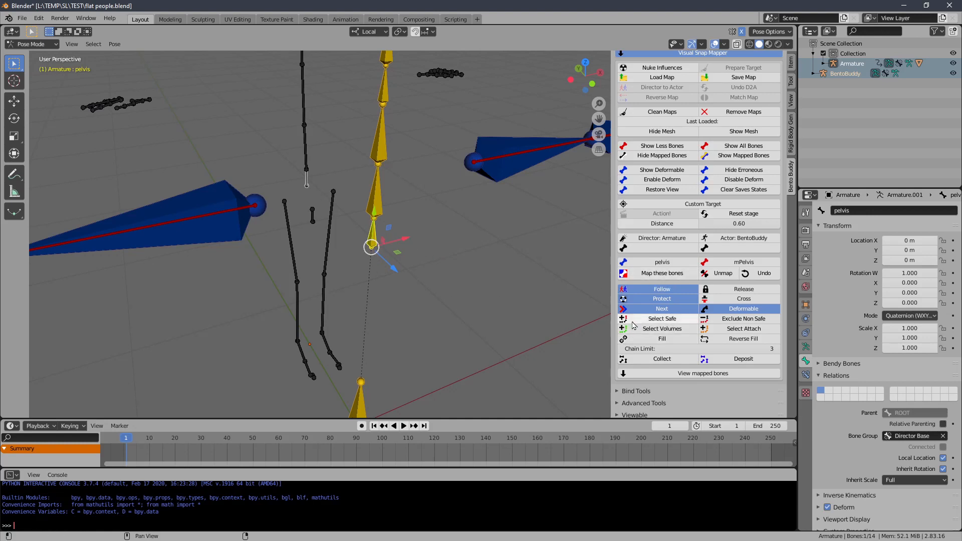
left_click(644, 276)
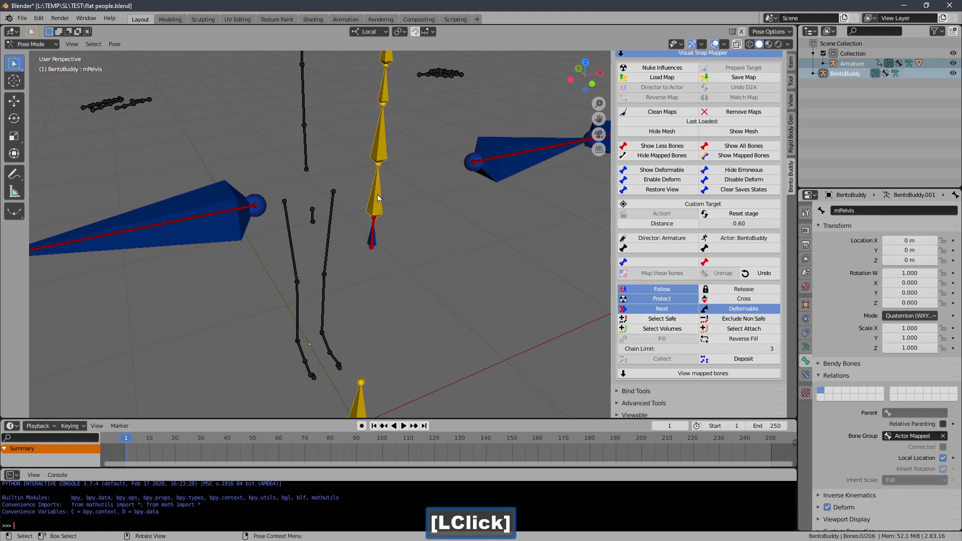
Map the stumo bone to mTorso and the checks bone to mChest
left_click(304, 152)
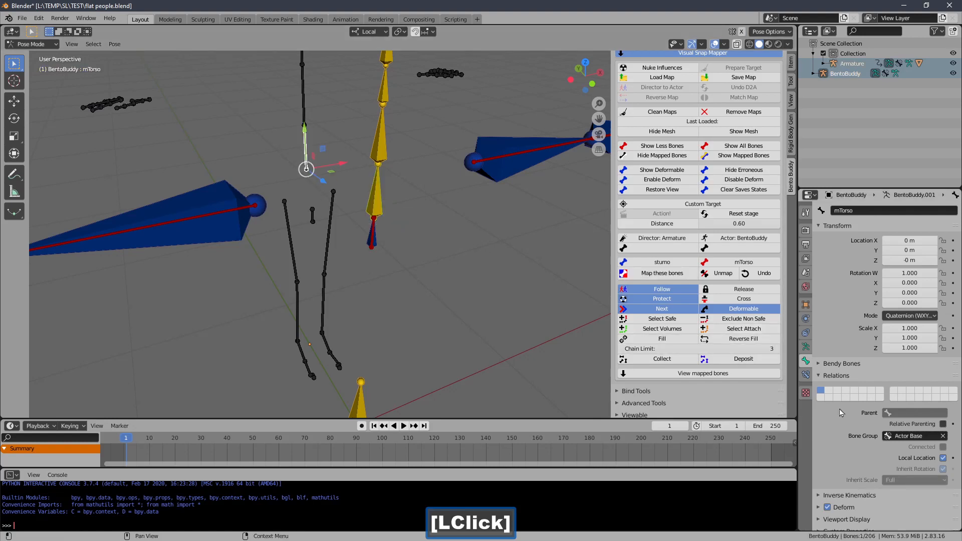
left_click(646, 276)
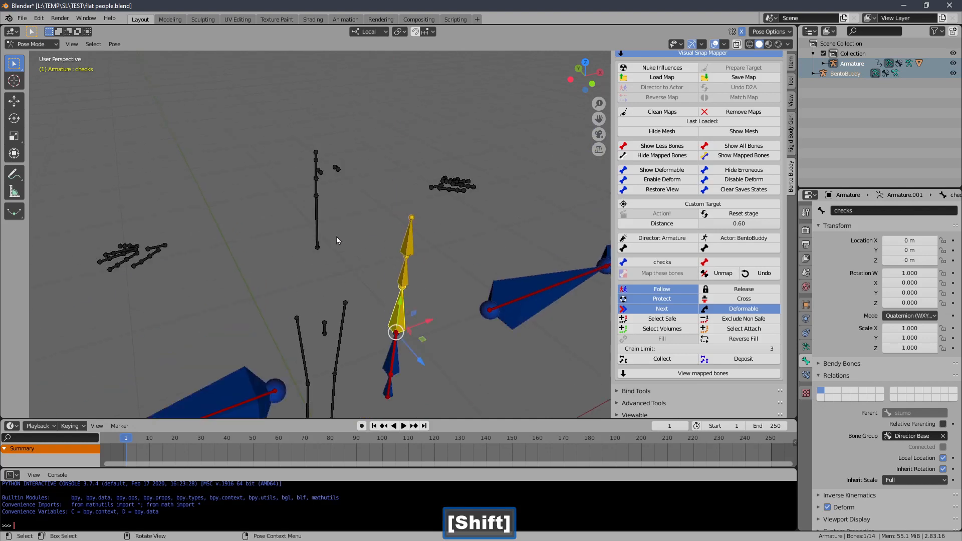
left_click(319, 242, "shift")
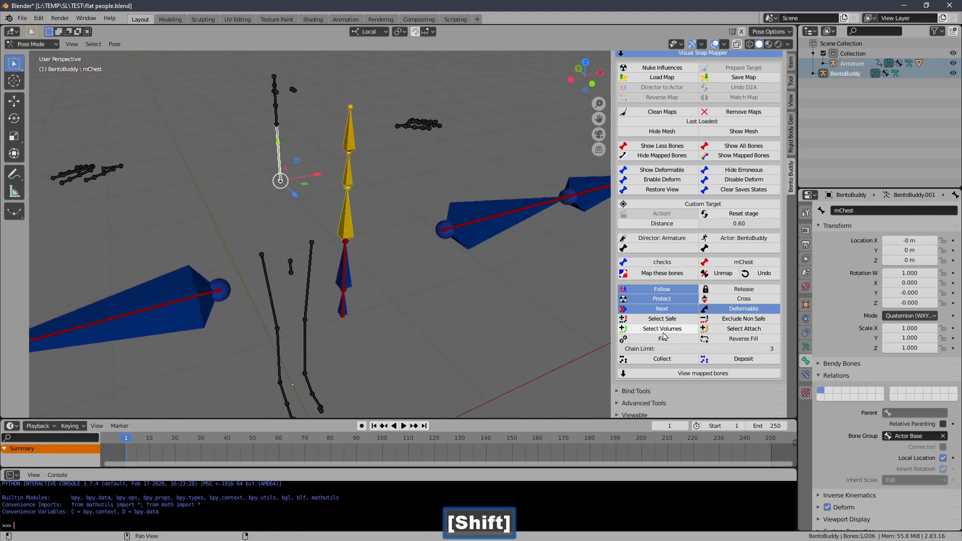
left_click(675, 274)
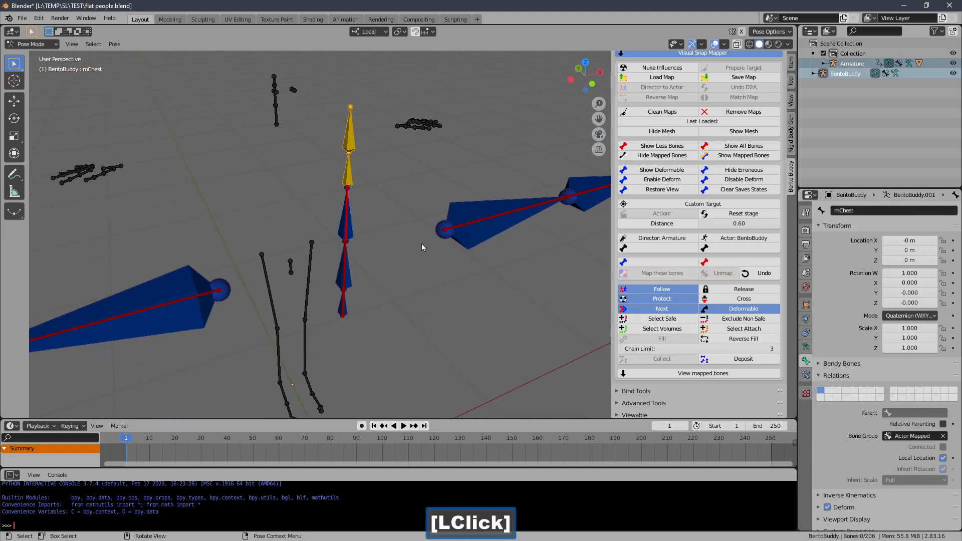
Map the custom armature's neck bone to the BentoBuddy mNeck bone
left_click(366, 216, "shift")
left_click(290, 150)
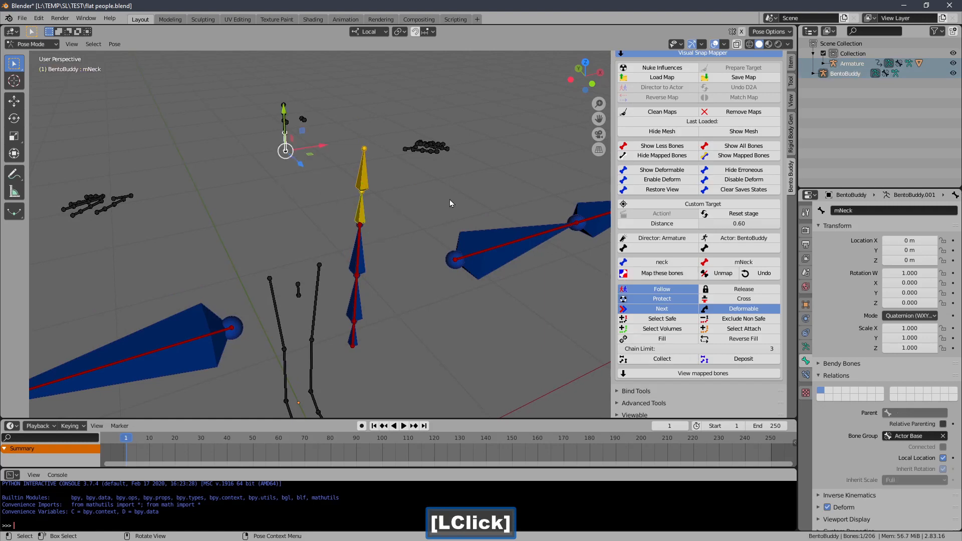
left_click(662, 273)
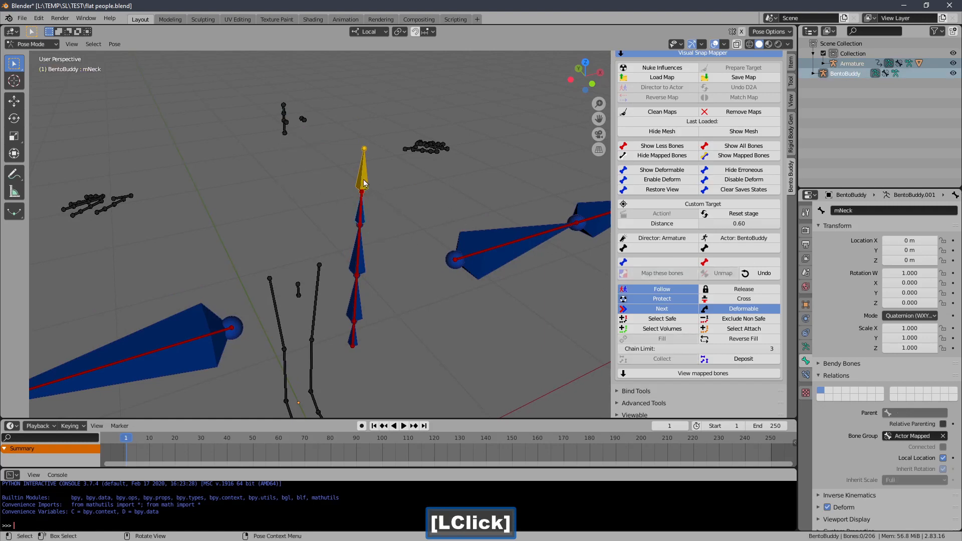
Map the custom armature's head bone to the BentoBuddy mHead bone
left_click(334, 126)
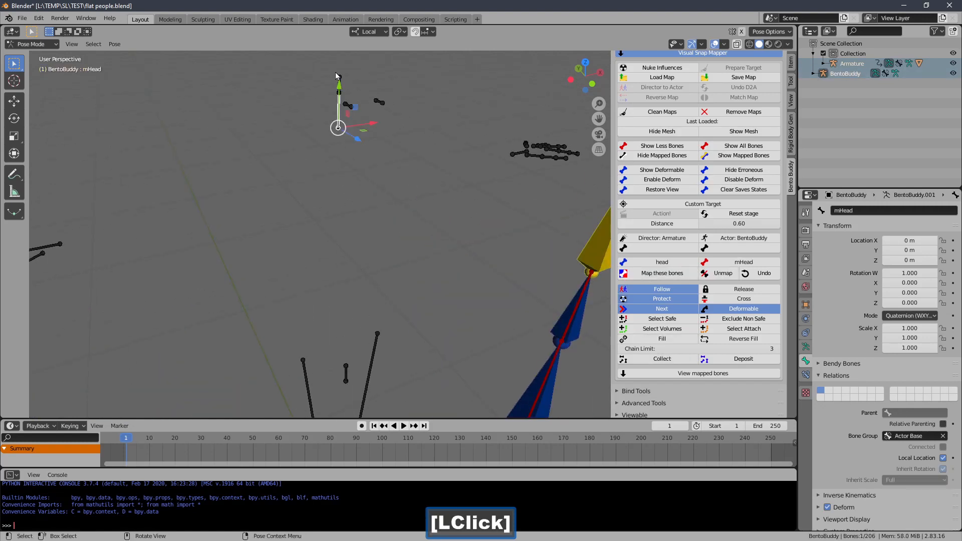
middle_click_drag(349, 77, 392, 140, "ctrl")
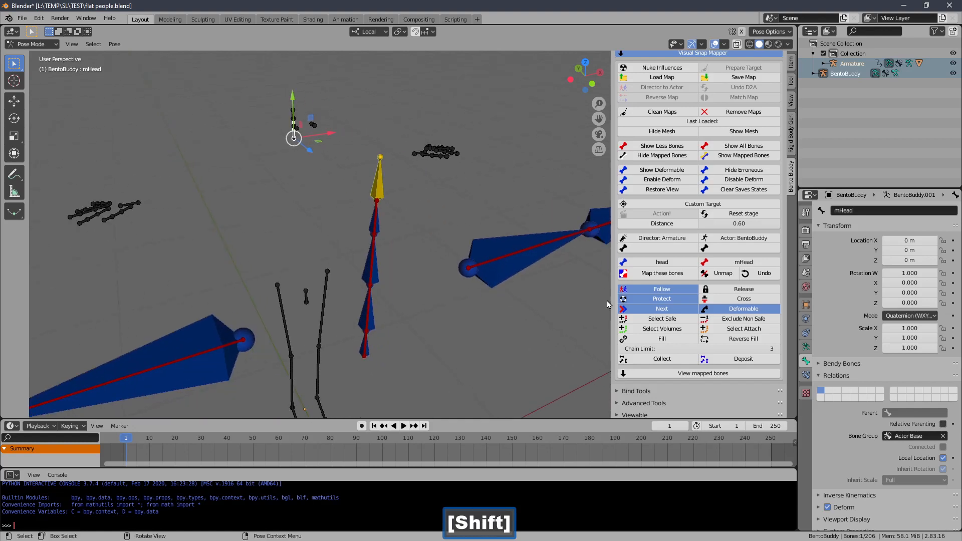
left_click(662, 273)
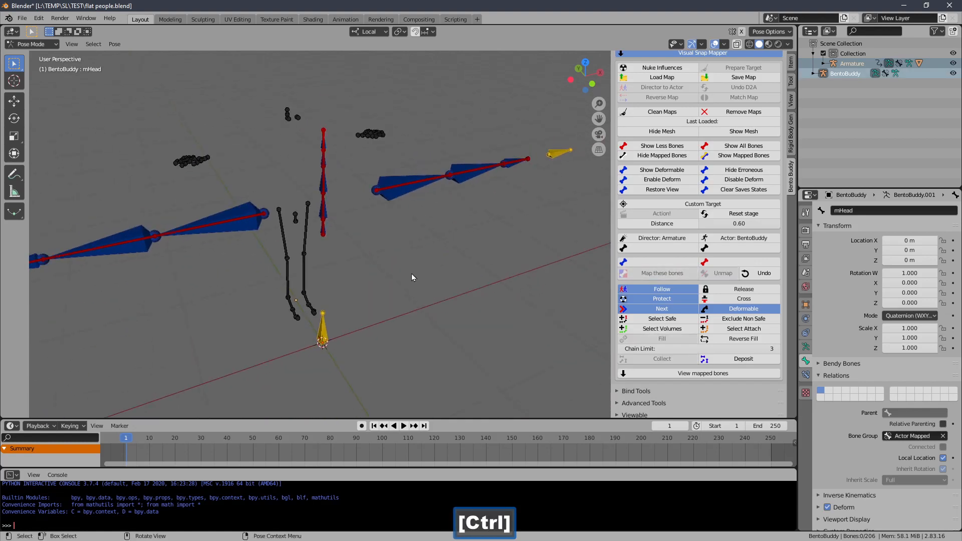
middle_click_drag(411, 274, 474, 308, "ctrl")
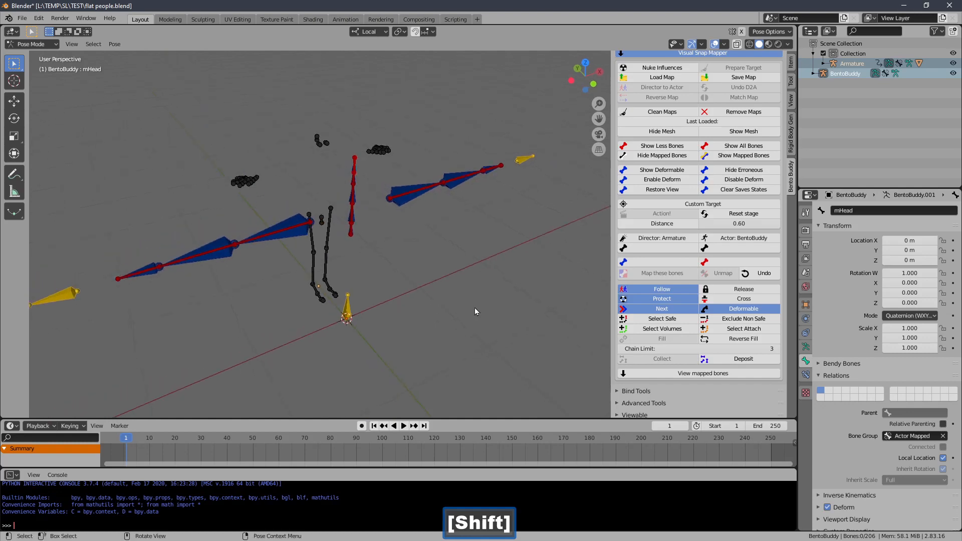
Save the bone map under the name temp in the Bento Buddy data folder
left_click(740, 78)
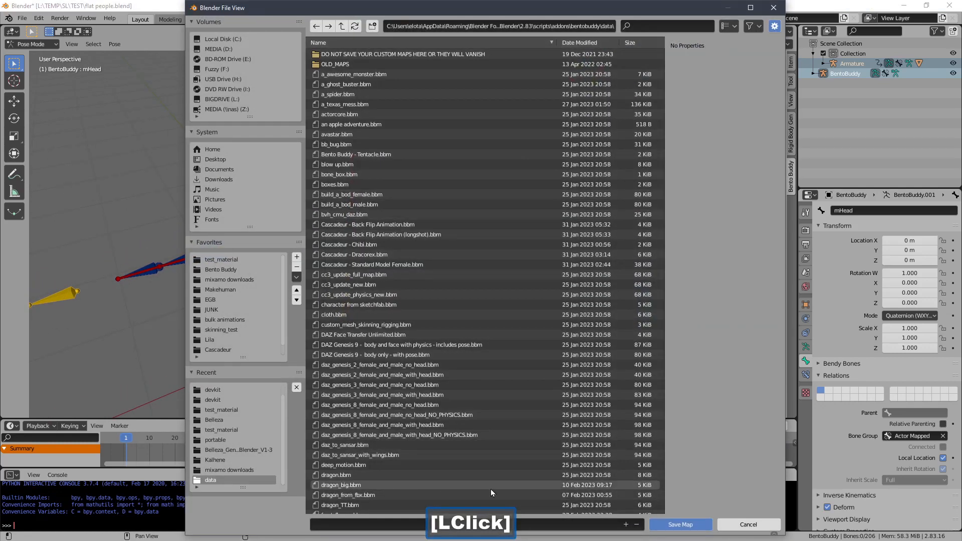
scroll(536, 493, "down", 10)
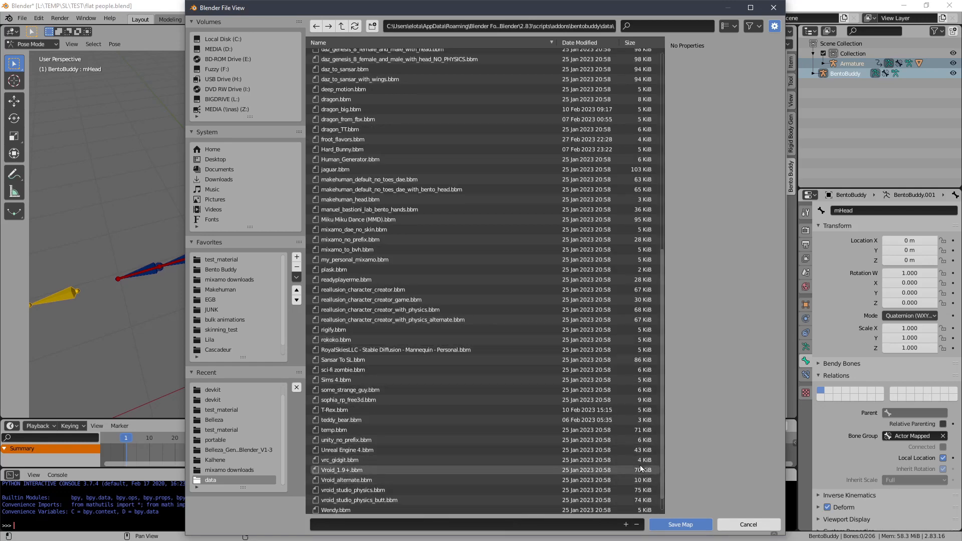
left_click_drag(662, 463, 613, 526)
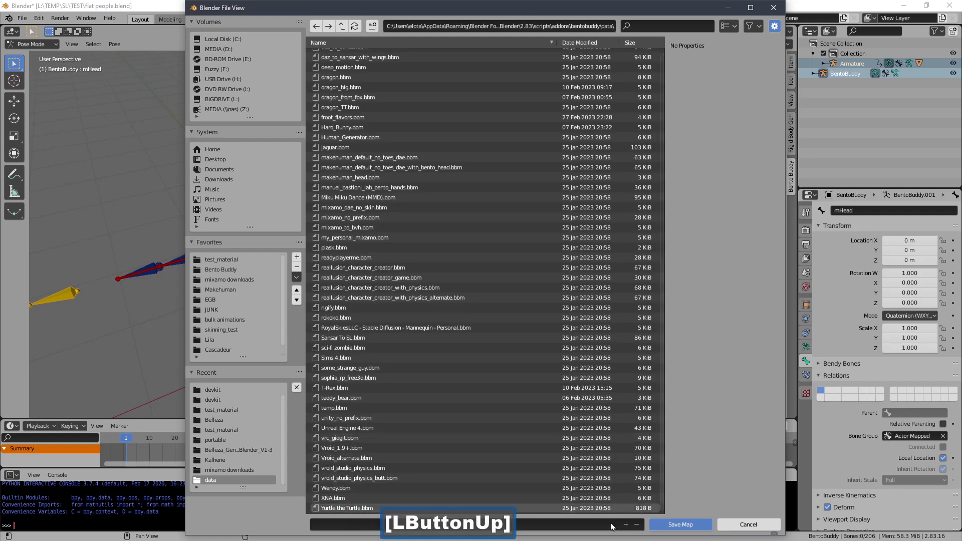
left_click(586, 525)
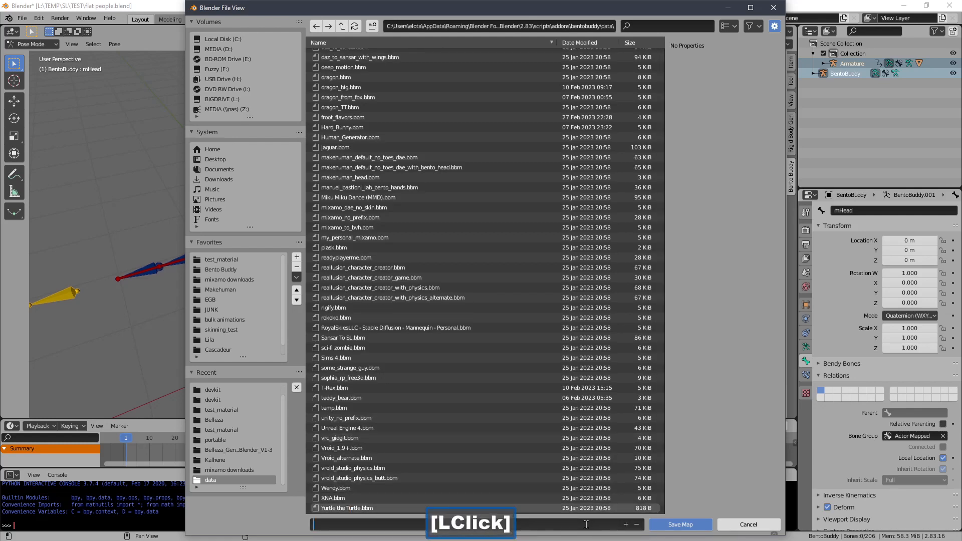
type("temp")
key("Return")
key("Return")
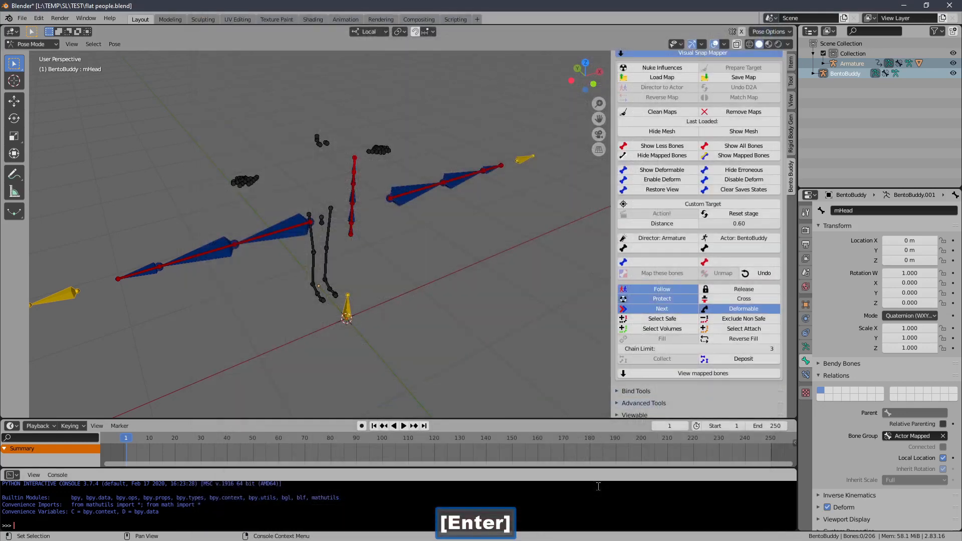
Reset the Visual Snap Mapper stage to return to the custom armature alone in Object Mode
middle_click_drag(462, 165, 494, 204, "shift")
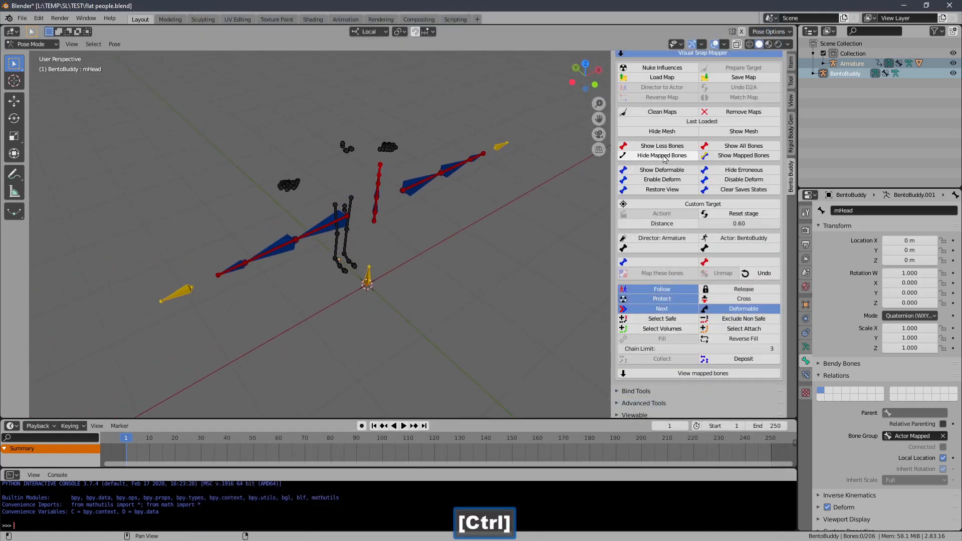
left_click(784, 127)
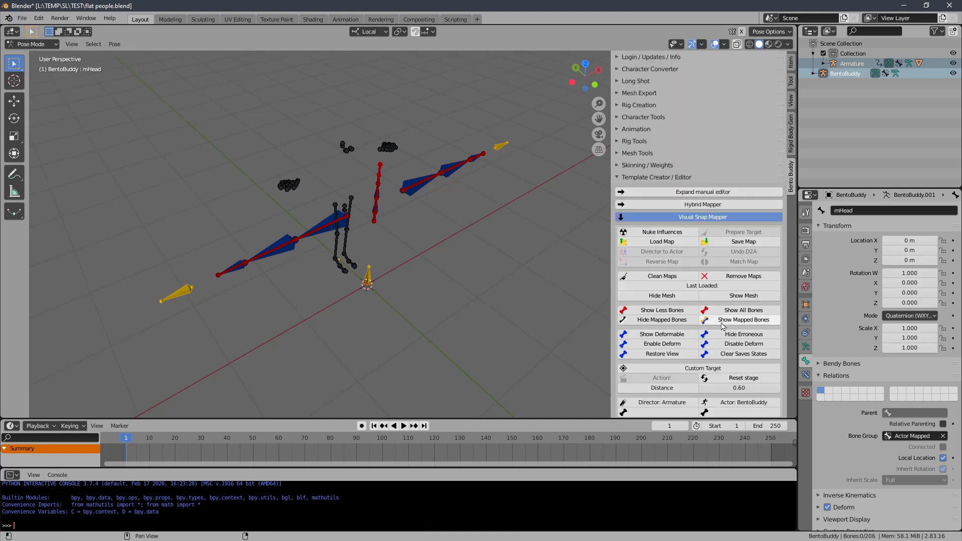
left_click(744, 379)
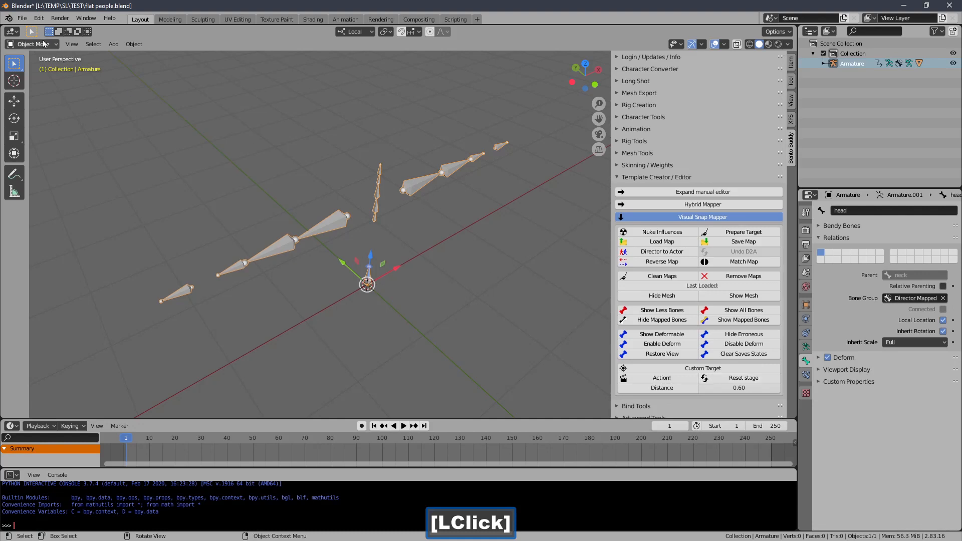
left_click(44, 44)
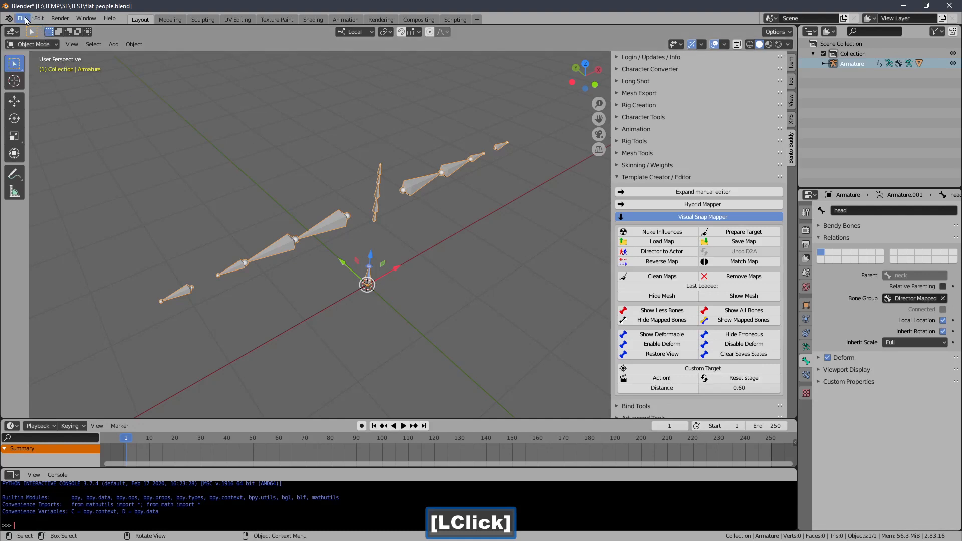
Save the Blender file and show the armature's hidden mesh again
left_click(24, 20)
left_click(30, 88)
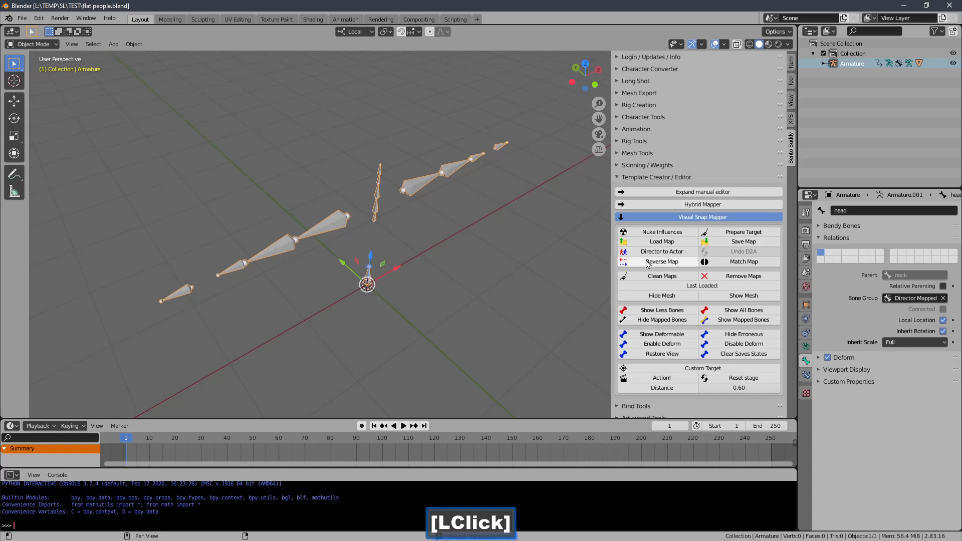
left_click(744, 296)
middle_click_drag(458, 286, 421, 248)
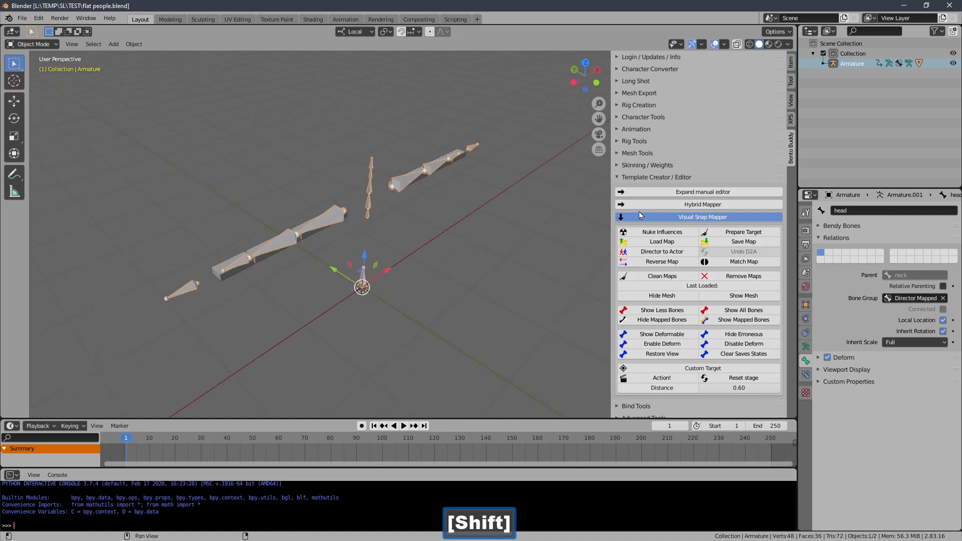
Collapse the Template Creator, expand the Character Converter settings and save the Blender file
left_click(639, 178)
mouse_move(482, 228)
middle_mouse_down()
mouse_move(443, 216)
mouse_move(476, 228)
middle_mouse_up()
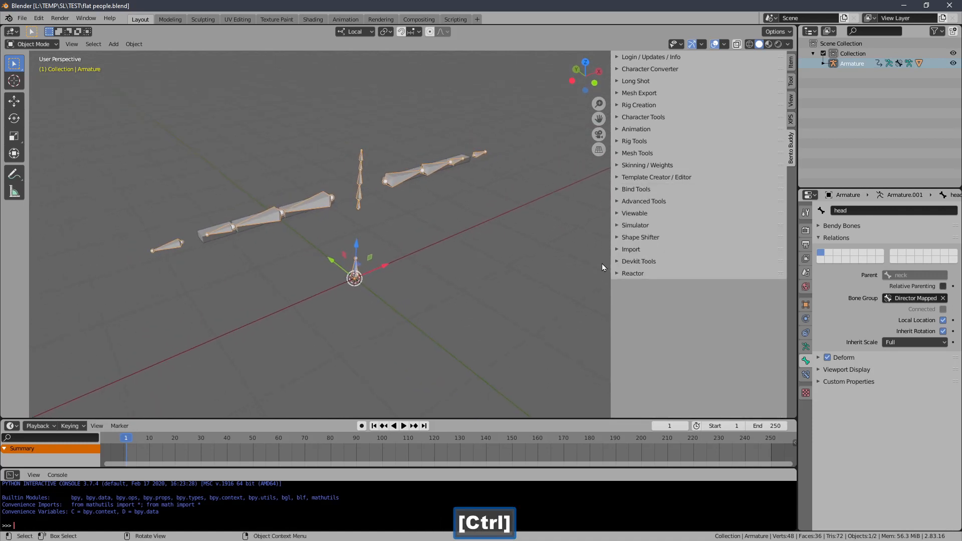
left_click_drag(609, 298, 644, 299)
middle_click_drag(478, 279, 461, 309, "shift")
middle_click_drag(461, 309, 458, 289, "ctrl")
middle_click_drag(458, 289, 451, 278)
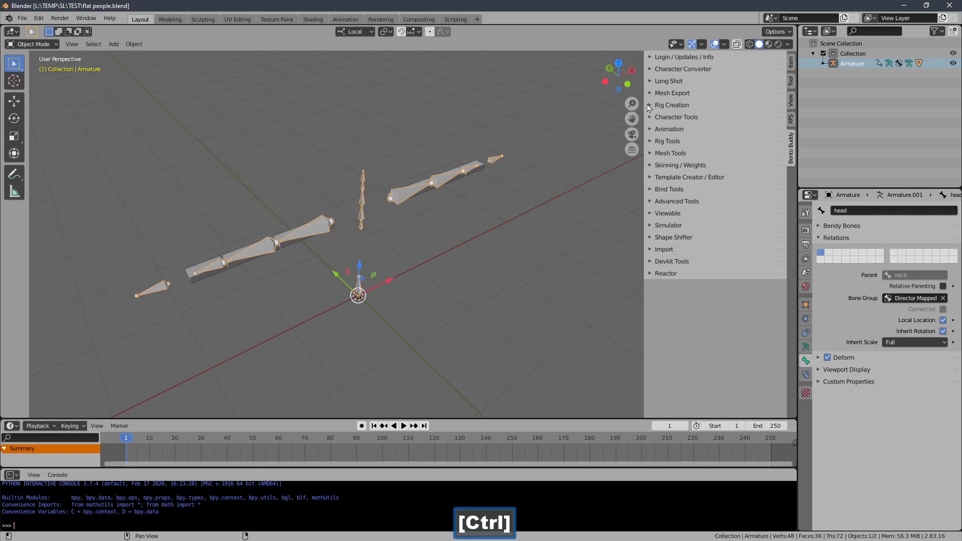
left_click(659, 73)
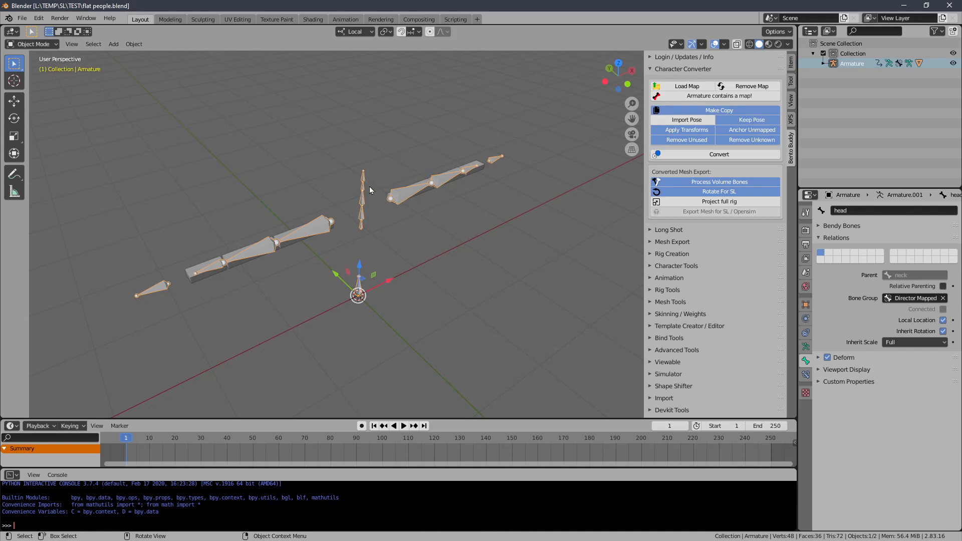
left_click(22, 18)
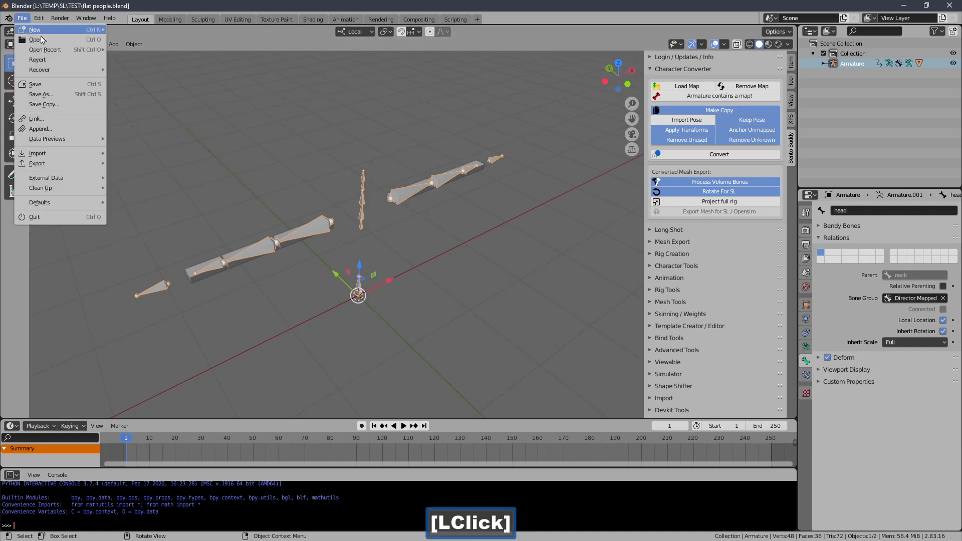
left_click(69, 89)
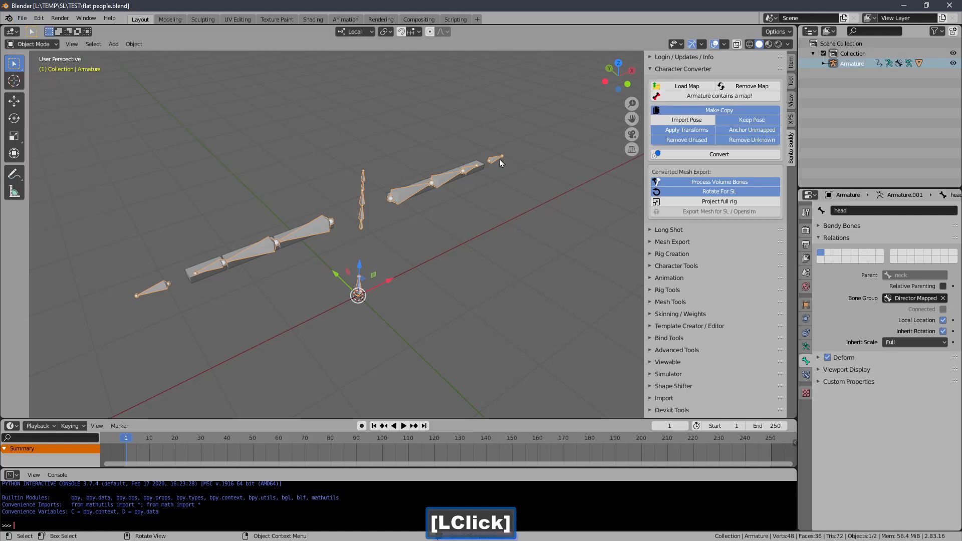
Convert the mapped armature and its mesh into a copy, and test-move the result without keeping the move
left_click(683, 154)
key("g")
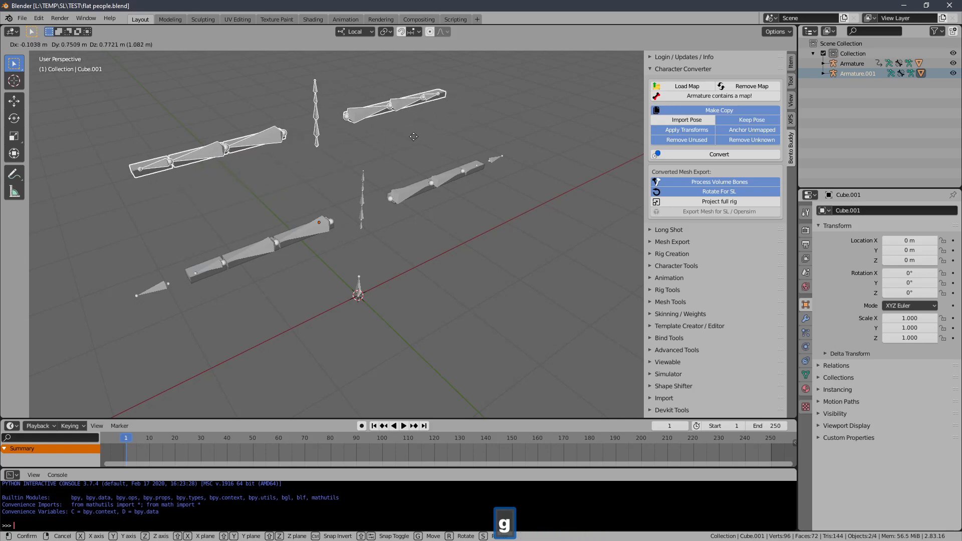
right_click(483, 153)
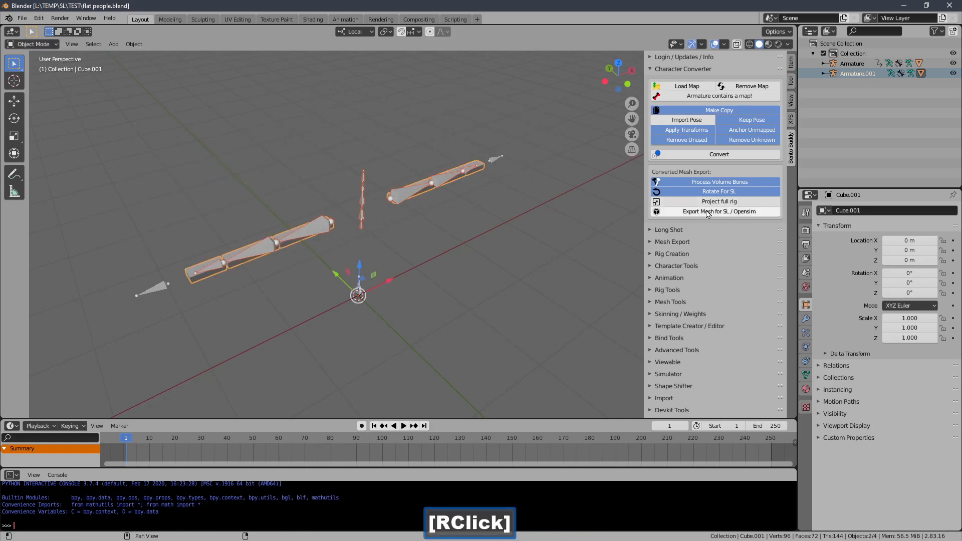
Export the converted mesh for SL / Opensim as a_test.dae in the test_material folder
left_click(708, 212)
left_click(227, 261)
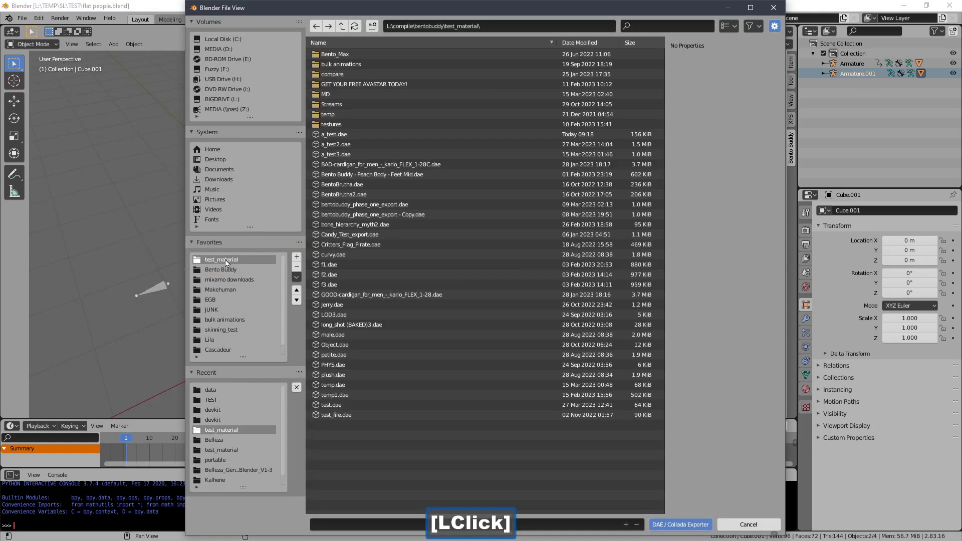
left_click(351, 134)
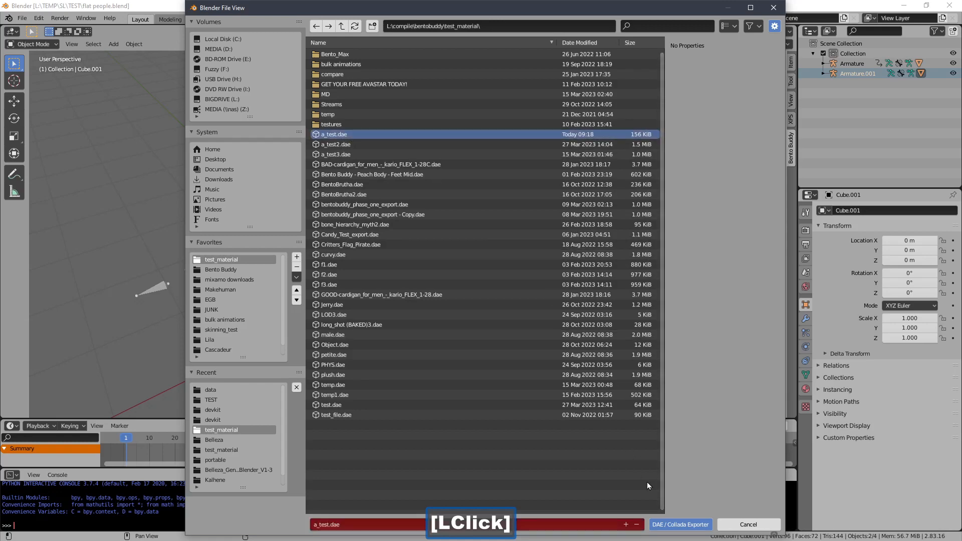
left_click(680, 525)
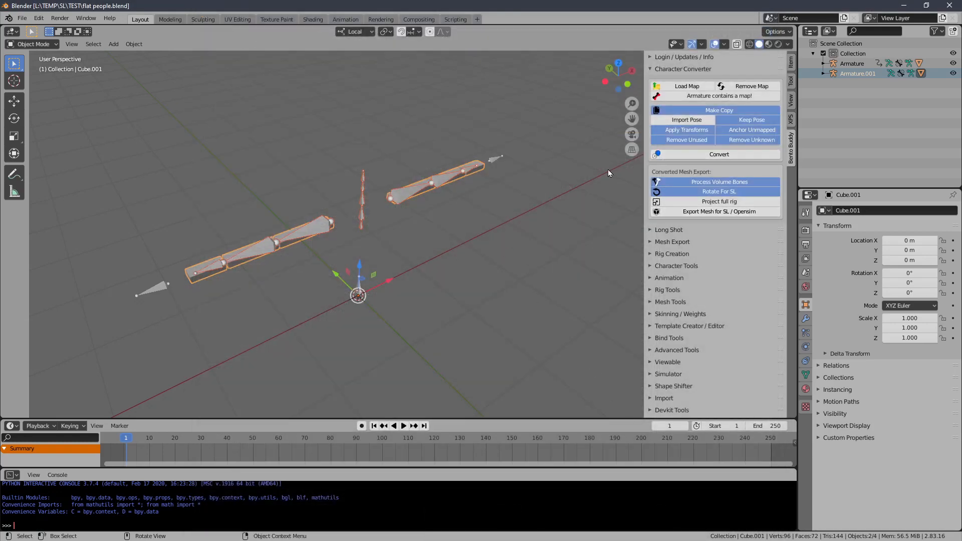
middle_click_drag(609, 170, 467, 201)
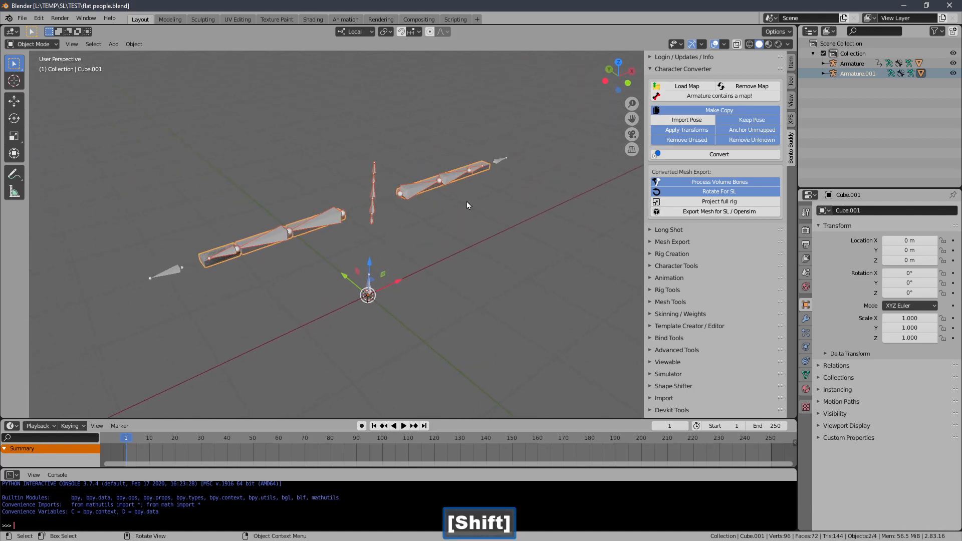
Move the converted Armature.001 away from the original and delete it together with its mesh
left_click(496, 162)
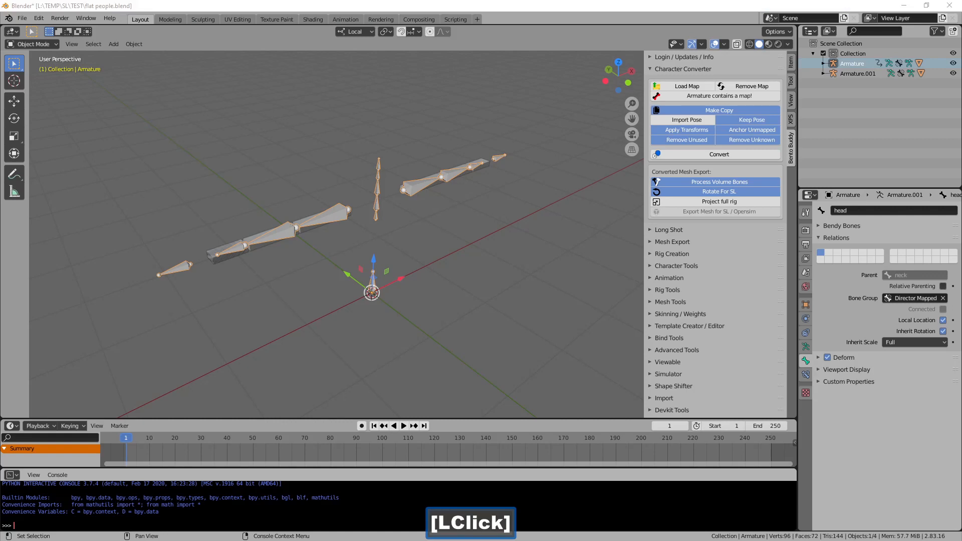
left_click(496, 320)
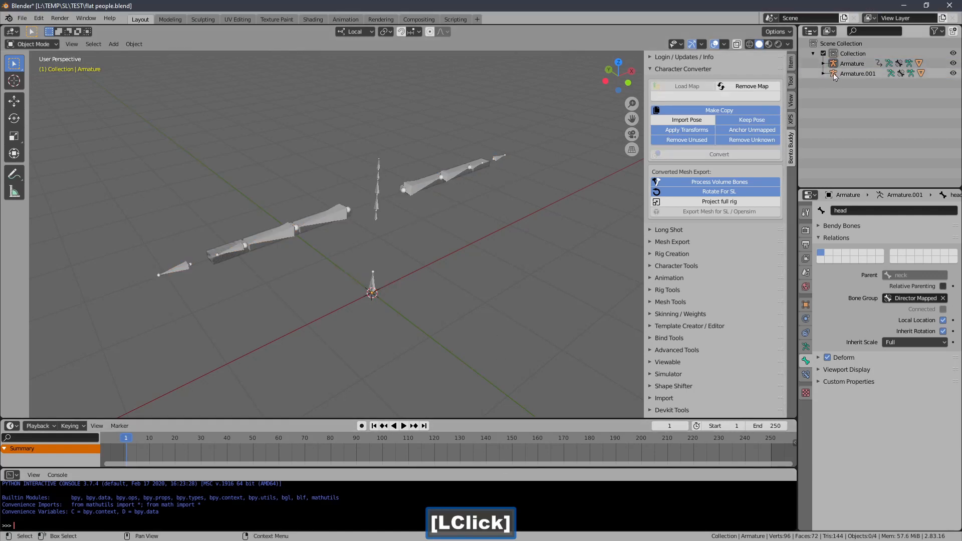
left_click(854, 76)
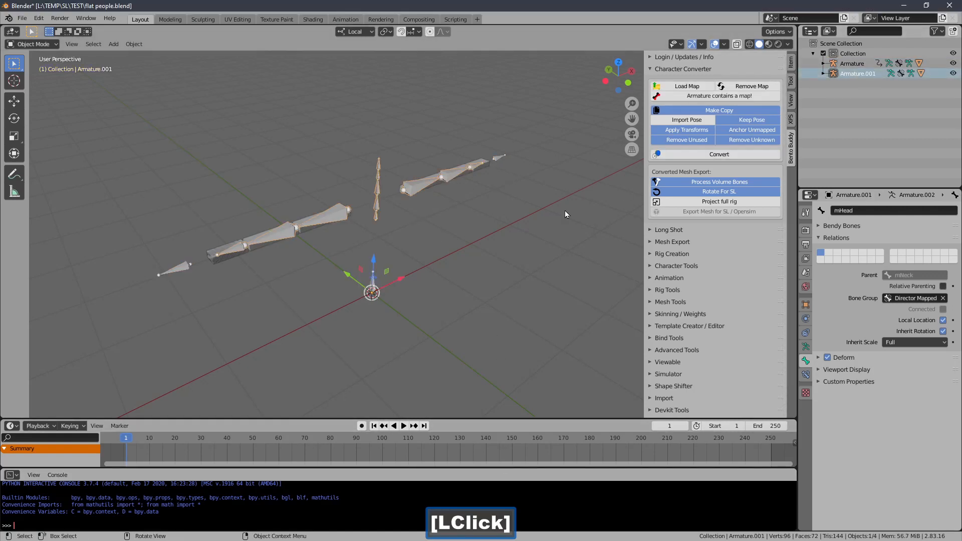
key("g")
left_click(375, 162)
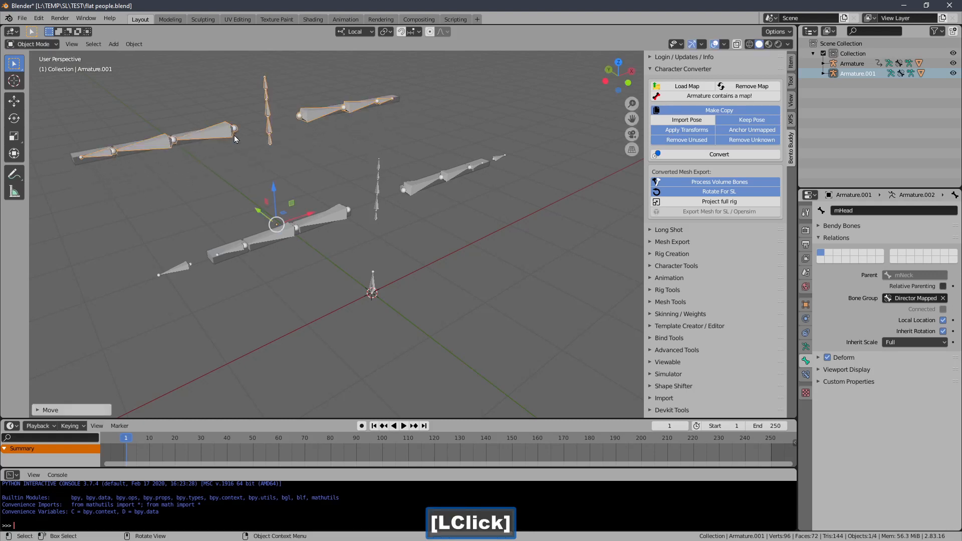
left_click_drag(194, 104, 303, 164)
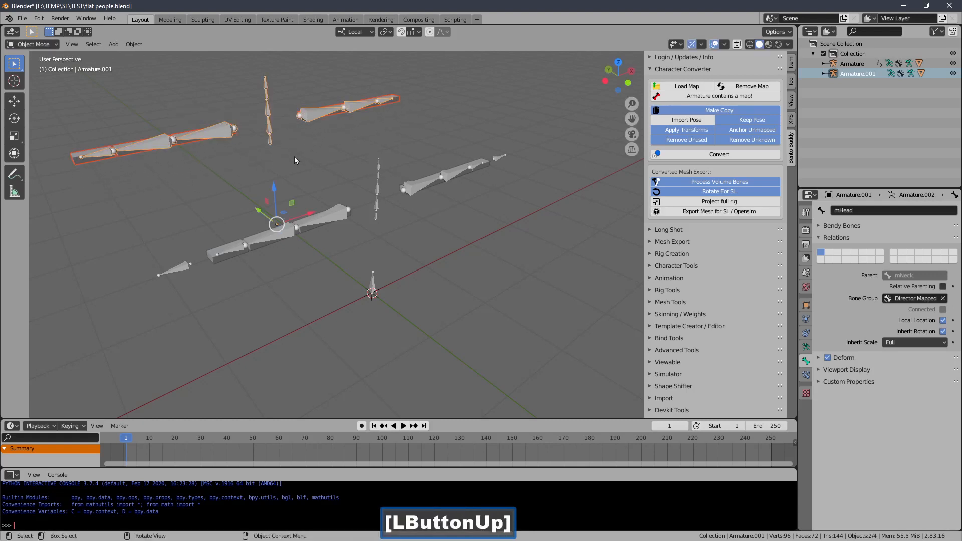
key("Delete")
Convert the original mapped armature again with Make Copy and Keep Pose enabled
left_click(402, 193)
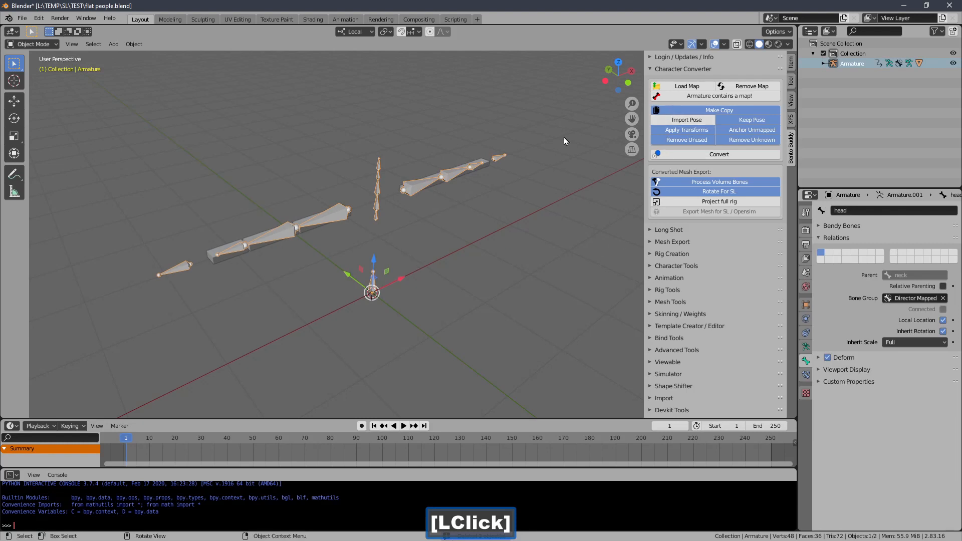
left_click(317, 234)
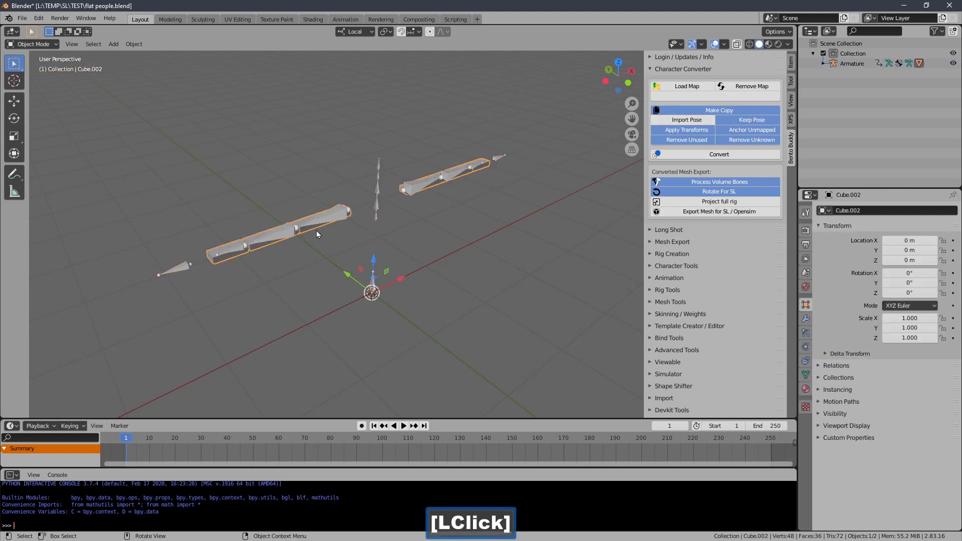
left_click(376, 205)
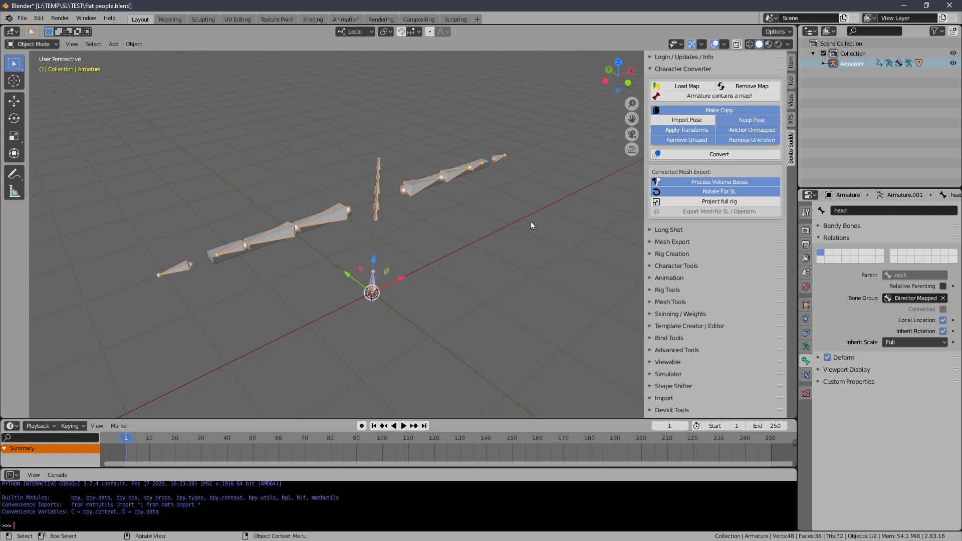
left_click(680, 155)
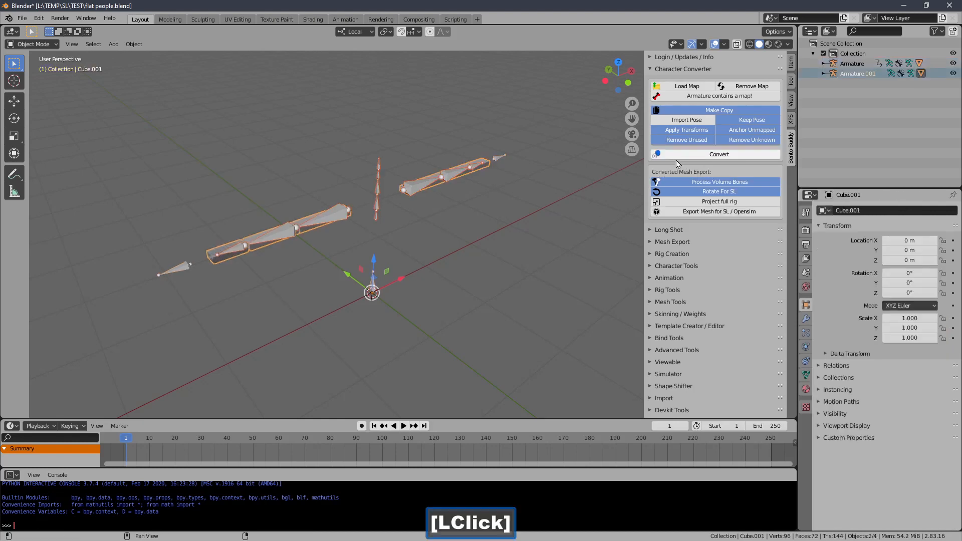
Export the newly converted mesh for SL / Opensim, overwriting a_test.dae in the test_material folder
left_click(684, 212)
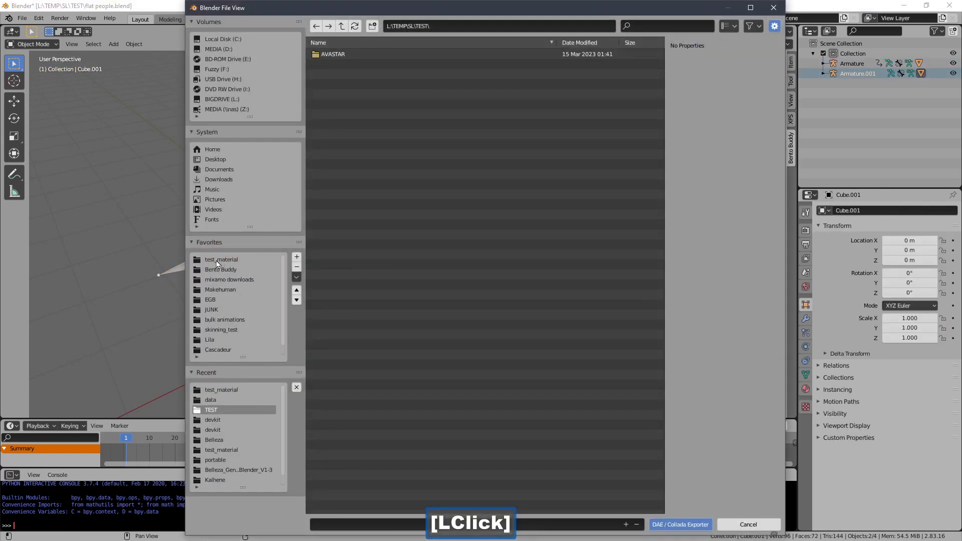
left_click(217, 261)
left_click(351, 135)
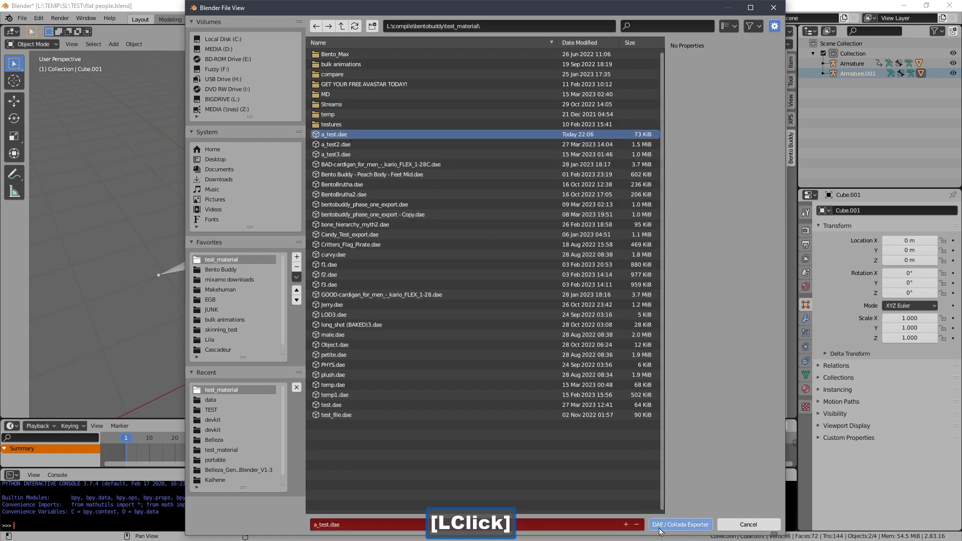
left_click(660, 525)
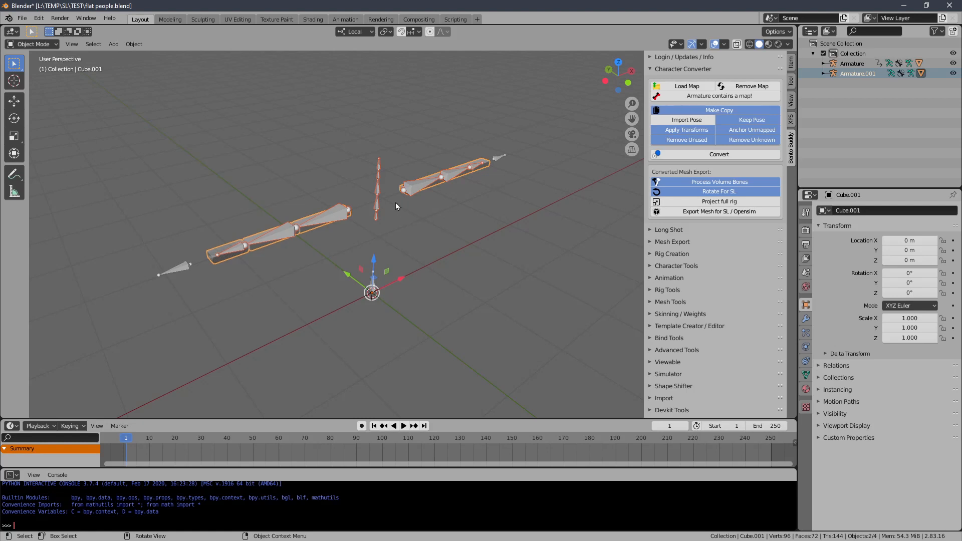
Delete the converted copy with its mesh, select the original armature, and return its timeline to the first frame
key("Delete")
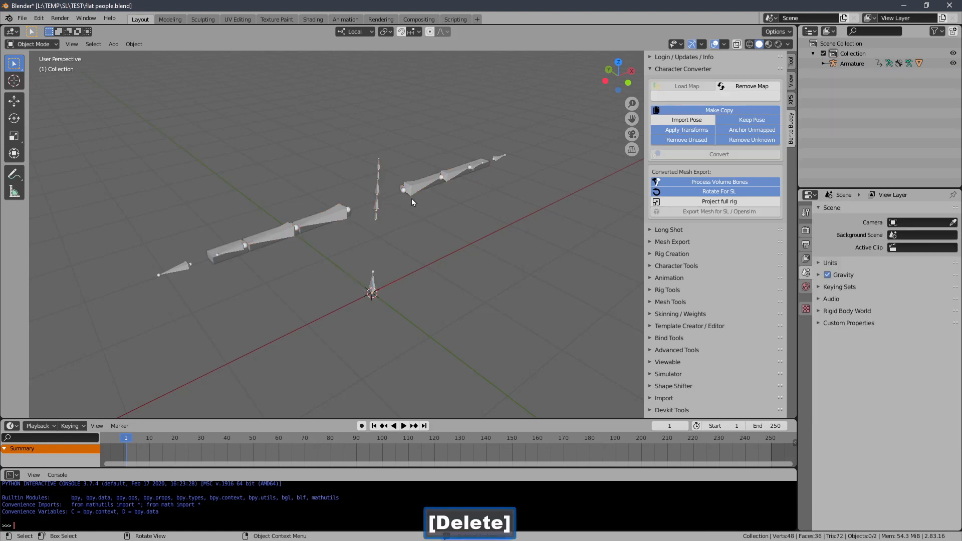
left_click(429, 188)
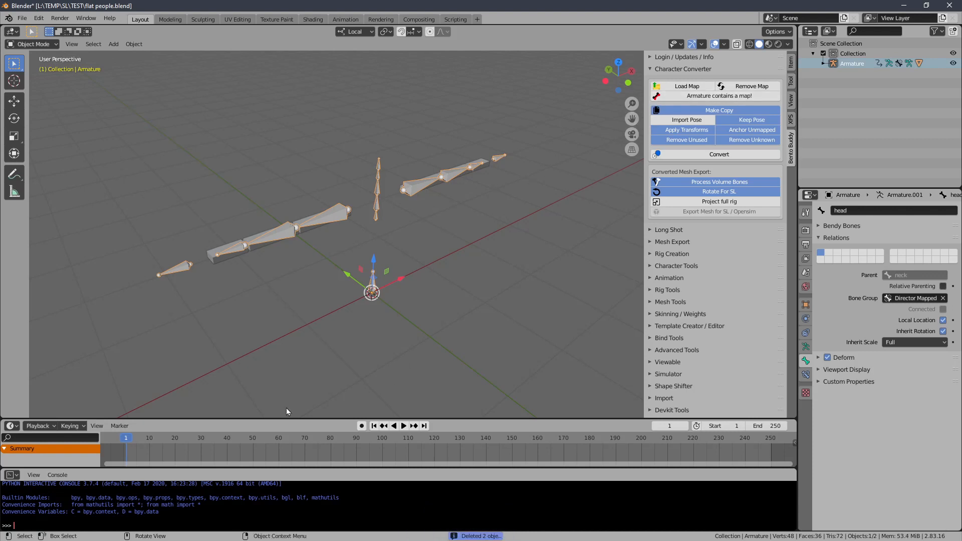
left_click_drag(201, 437, 240, 439)
left_click(375, 426)
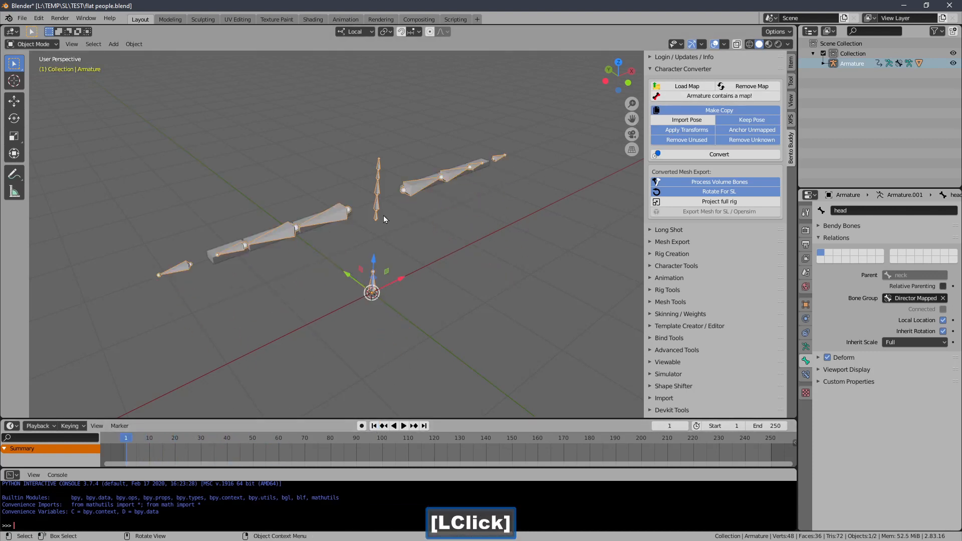
Set the Retarget Motion distance to 0.60 and run Action! on the mapped armature to generate a Bento Buddy rig
left_click(661, 69)
left_click(667, 129)
left_click(666, 129)
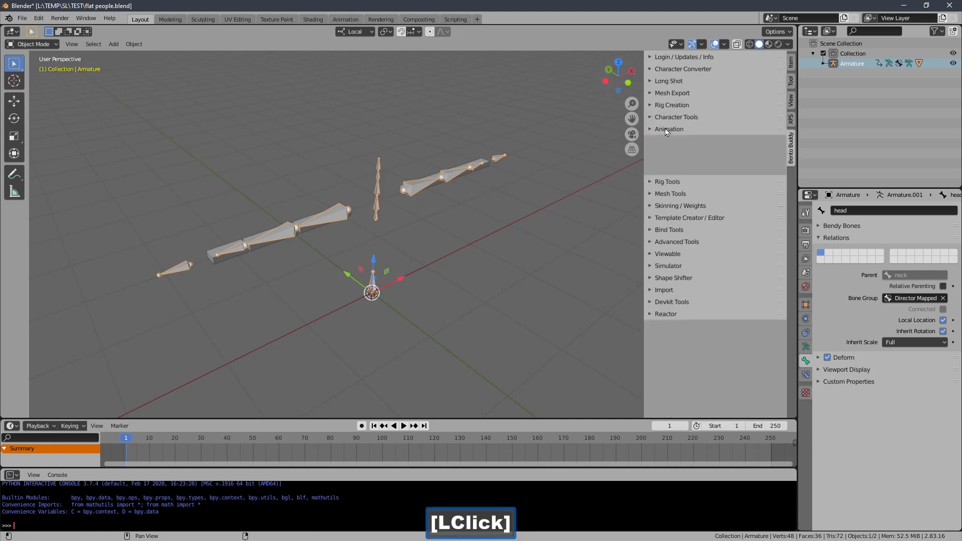
left_click(674, 118)
left_click(671, 144)
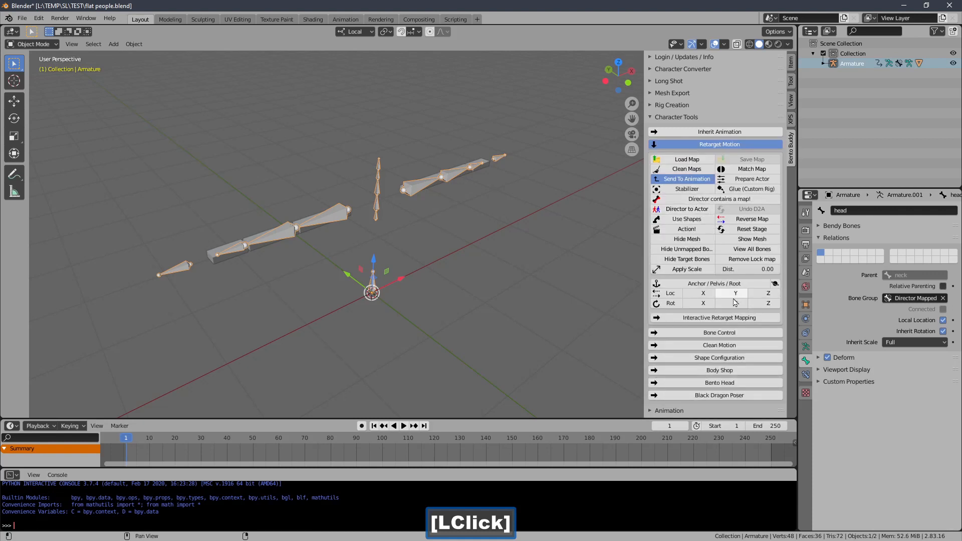
left_click_drag(747, 270, 752, 269)
middle_click_drag(461, 274, 454, 249)
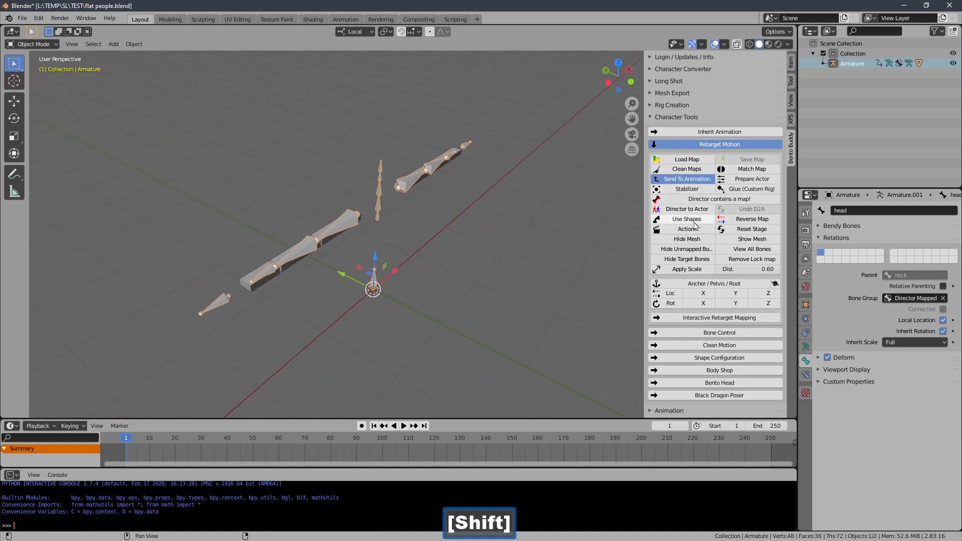
left_click(697, 231)
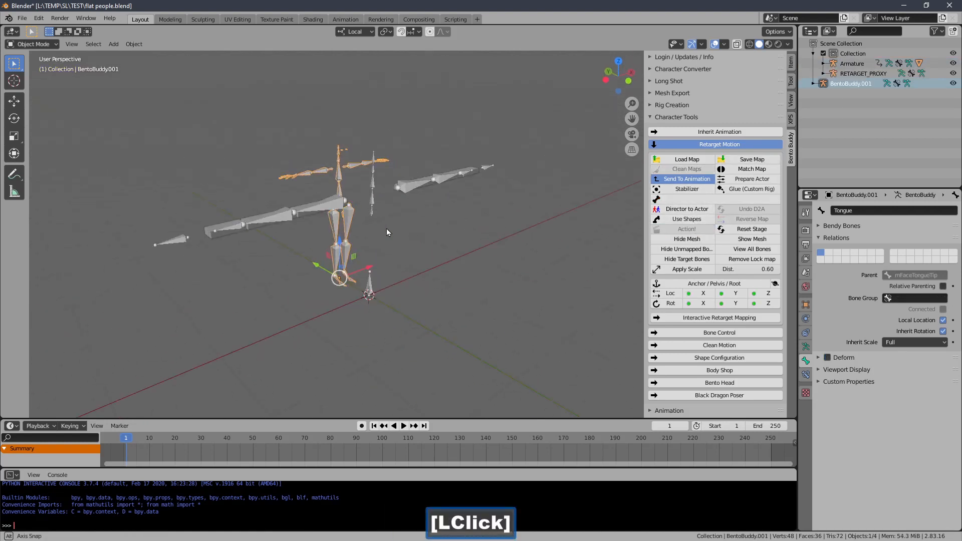
Scrub the timeline to frame 31 to compare the retargeted rig's motion with the original armature, and return to the start
middle_click_drag(386, 229, 411, 236)
scroll(405, 244, "up", 1)
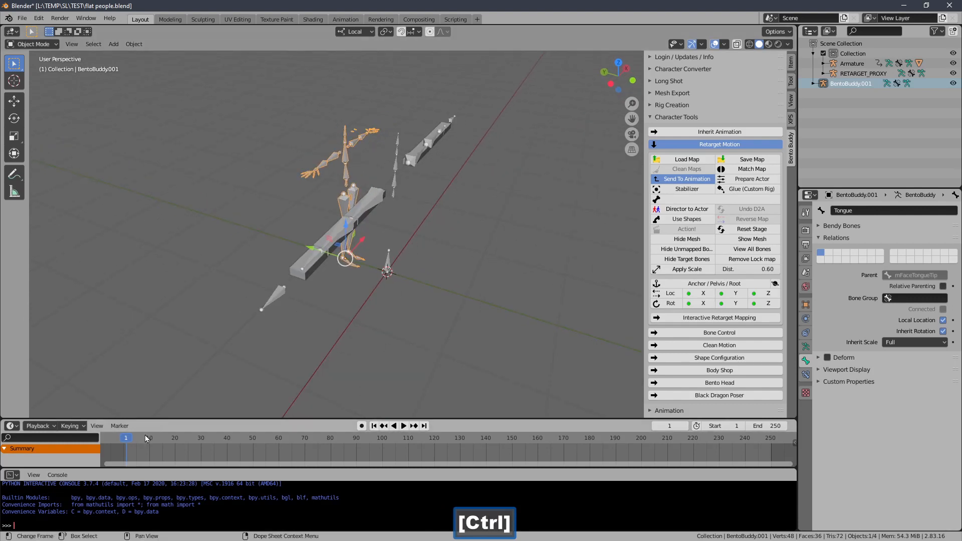
left_click_drag(146, 439, 203, 438)
middle_click_drag(395, 261, 429, 212)
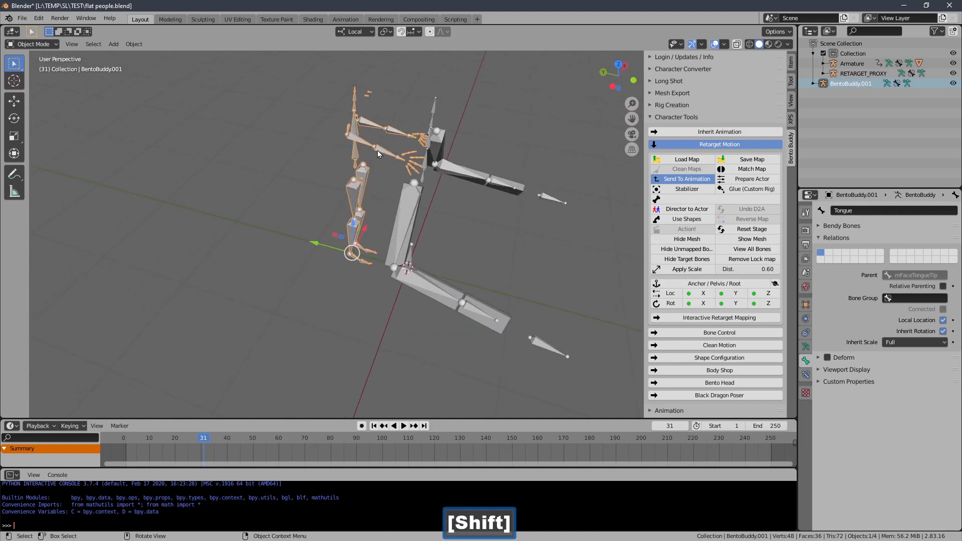
middle_click_drag(452, 284, 432, 271, "ctrl")
mouse_move(432, 271)
middle_mouse_down("shift")
mouse_move(402, 255)
mouse_move(420, 290)
mouse_move(419, 256)
middle_mouse_up("shift")
middle_click_drag(419, 256, 439, 278)
left_click(374, 426)
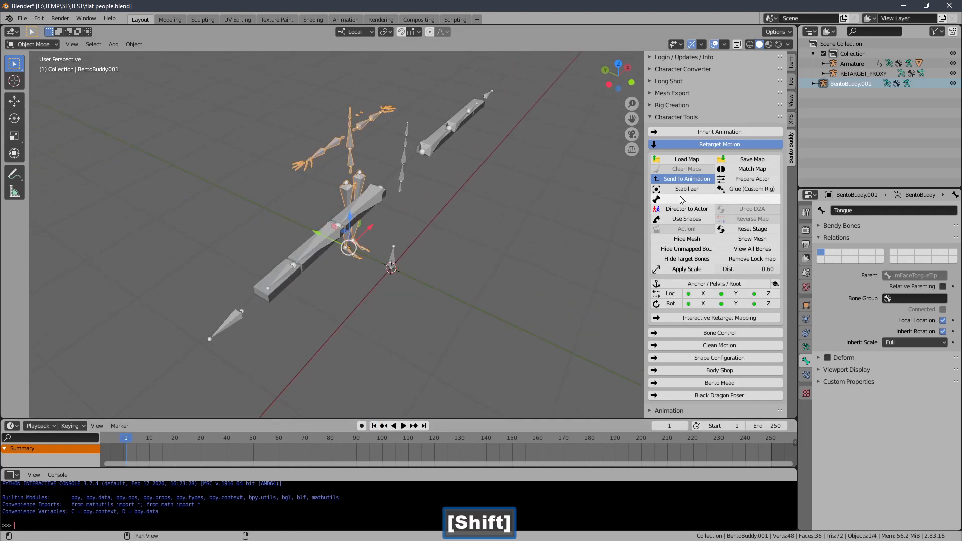
Reset the retargeting stage to remove the generated rig and its proxy, and collapse the Character Tools
middle_click_drag(581, 230, 510, 263, "shift")
mouse_move(510, 262)
middle_mouse_down("shift")
mouse_move(528, 262)
mouse_move(515, 268)
middle_mouse_up("shift")
mouse_move(515, 267)
middle_mouse_down("ctrl")
mouse_move(480, 252)
mouse_move(506, 254)
middle_mouse_up("ctrl")
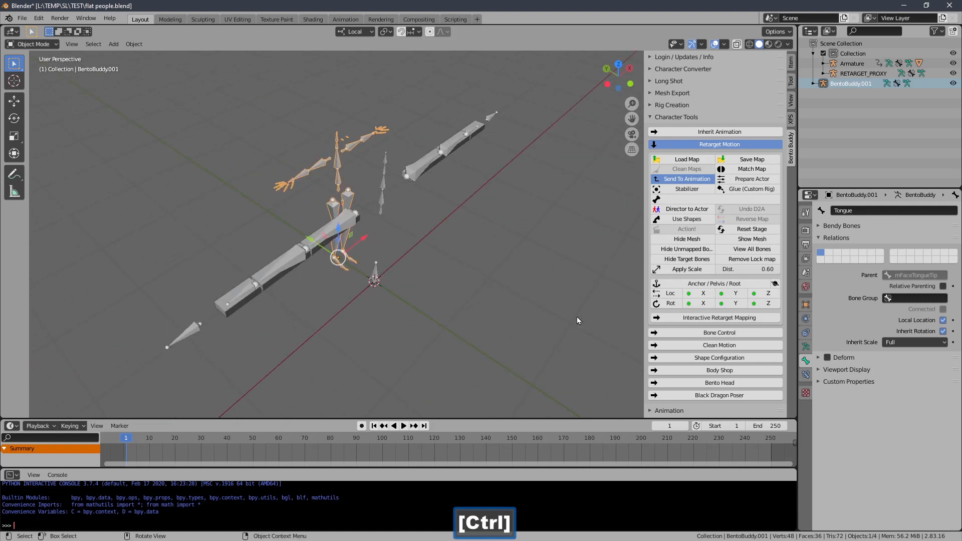
middle_click_drag(552, 304, 550, 331, "shift")
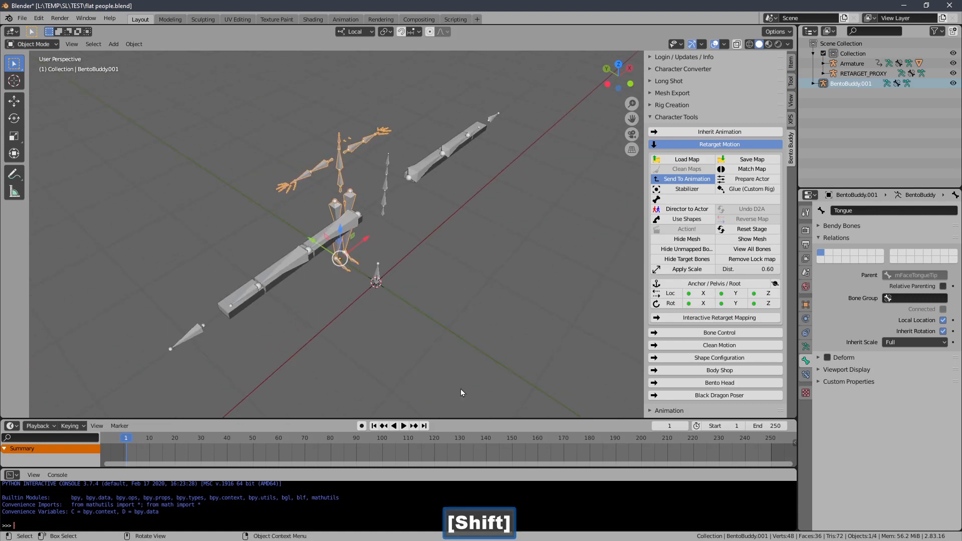
left_click(748, 229)
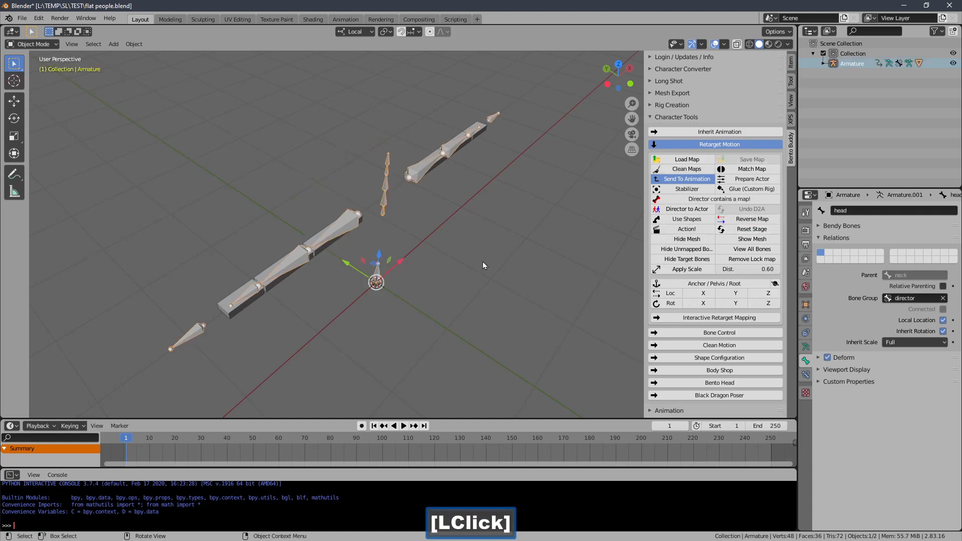
middle_click_drag(497, 223, 444, 224, "ctrl")
left_click(676, 118)
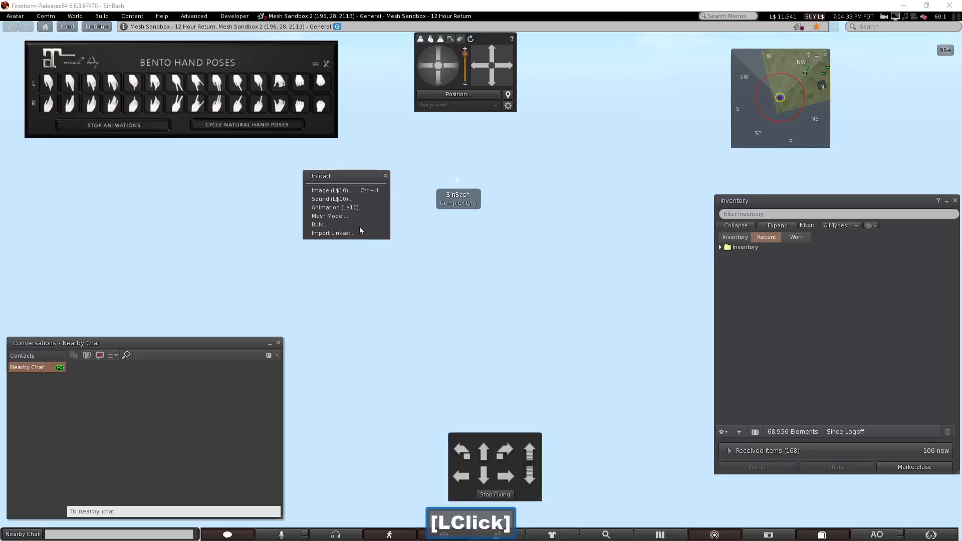
In the Firestorm viewer, load a_test.dae as a mesh model upload and set its physics model to Lowest
left_click(346, 217)
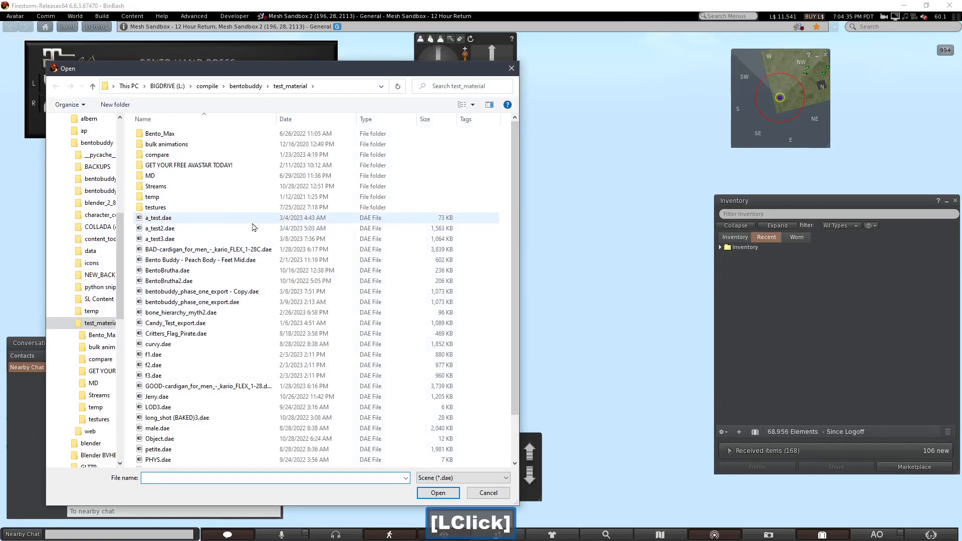
double_click(211, 224)
left_click_drag(371, 213, 371, 187)
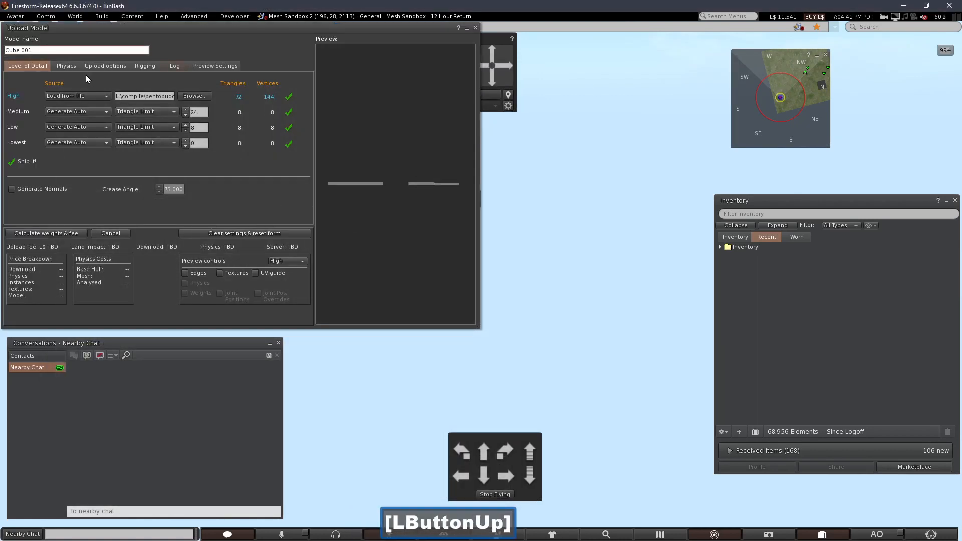
left_click(67, 66)
left_click(147, 84)
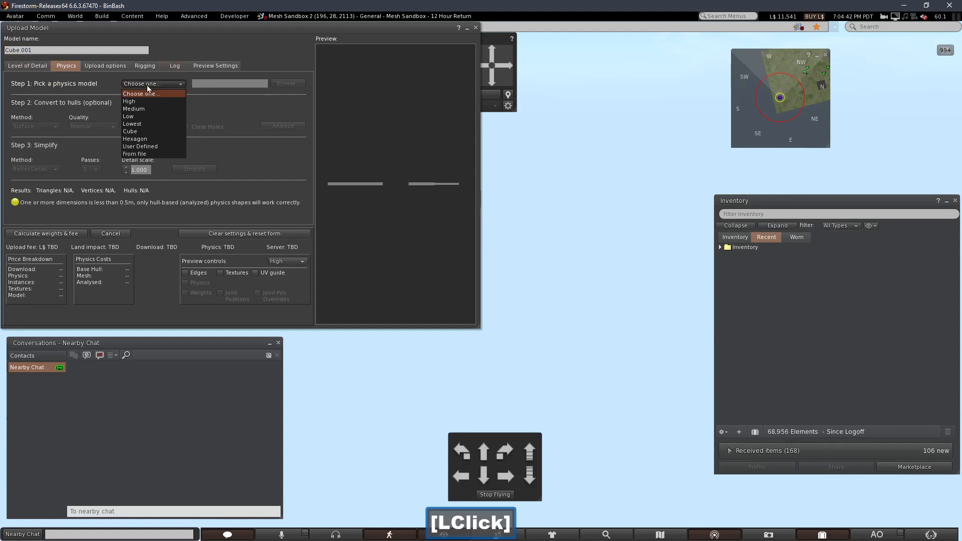
left_click(148, 125)
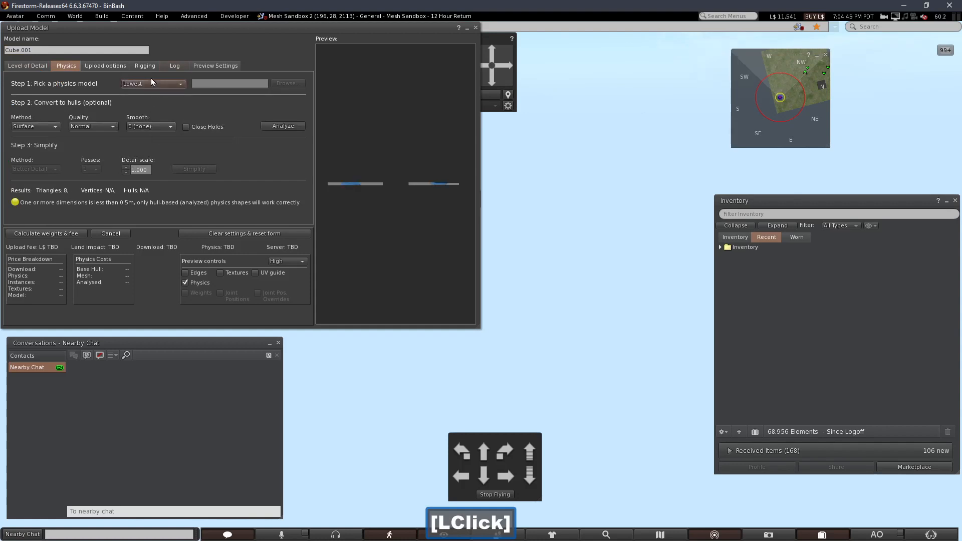
Include skin weight and joint positions in the model's rigging, and inspect the arms in the upload preview
left_click(145, 65)
left_click(11, 78)
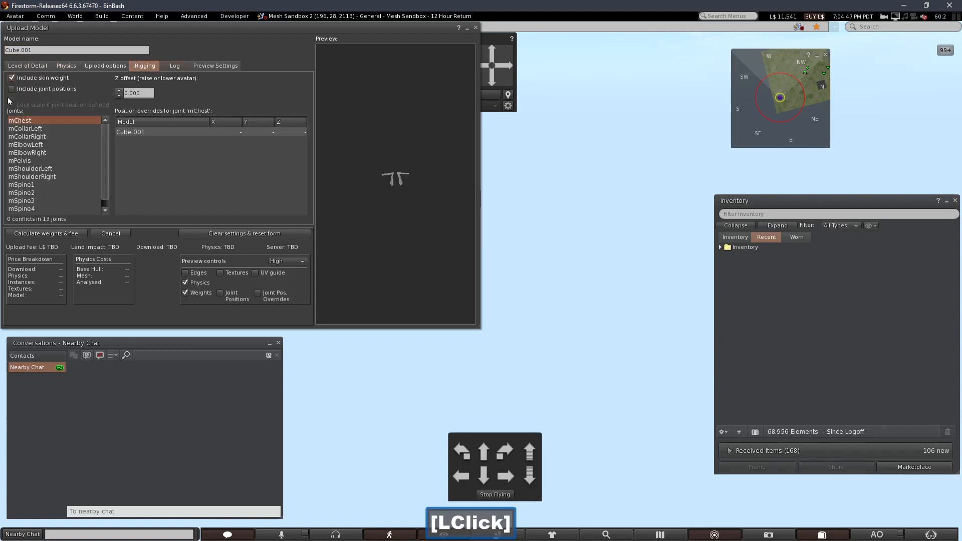
left_click(11, 89)
left_click_drag(341, 200, 376, 116)
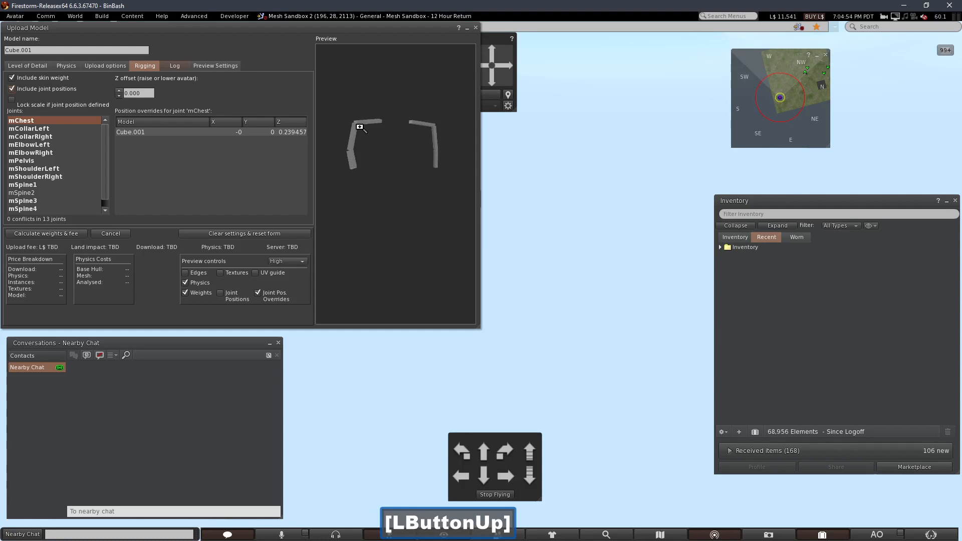
left_click_drag(376, 150, 341, 150)
Calculate the model's weights and fee, upload it, and wear the Cube.001 object from the inventory
left_click(58, 233)
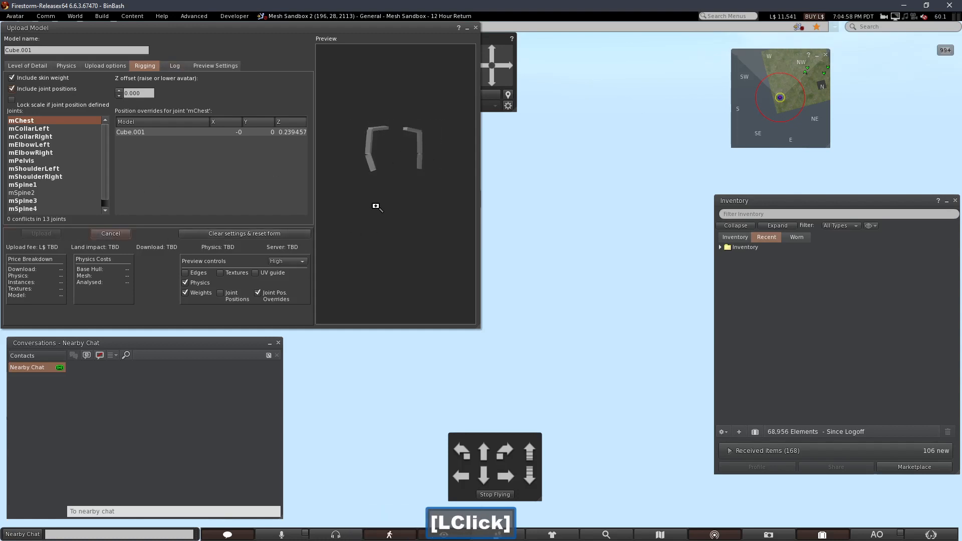
left_click(35, 233)
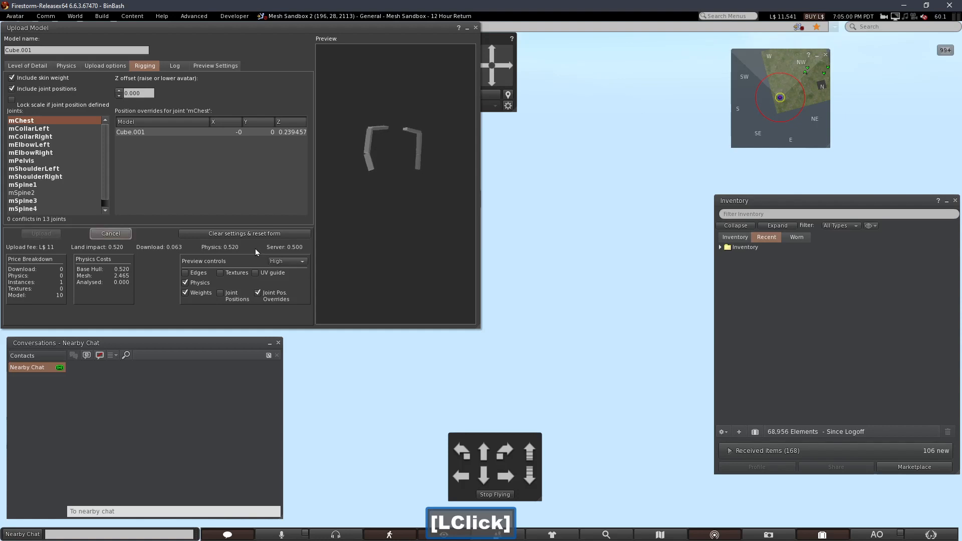
double_click(741, 266)
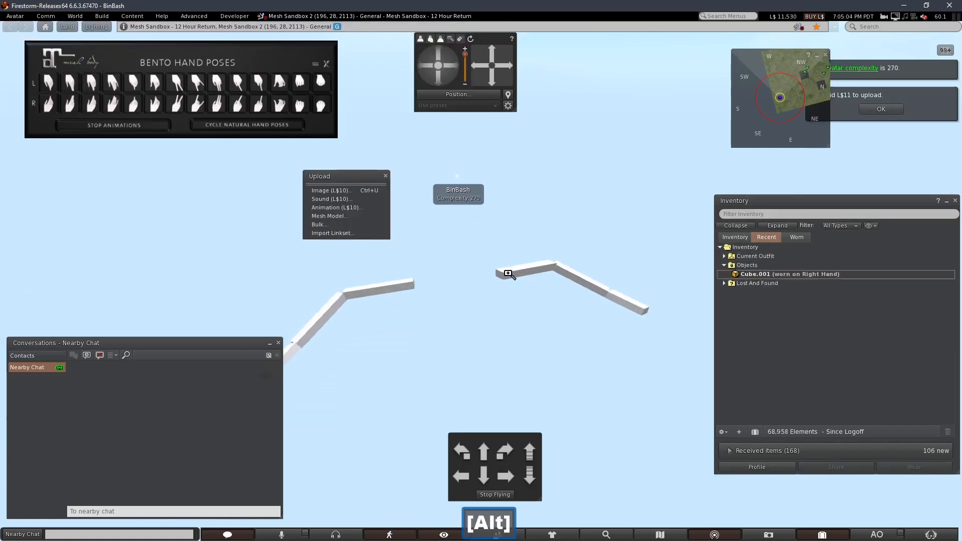
left_click_drag(492, 313, 481, 282, "alt")
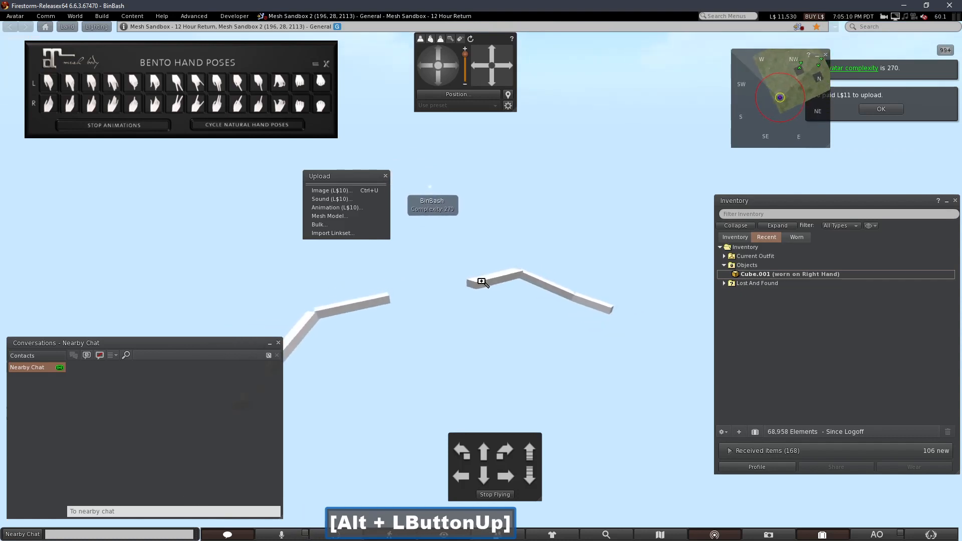
Create a platform under the avatar with the chat command rezplat, and stop flying to land on it
left_click(145, 511)
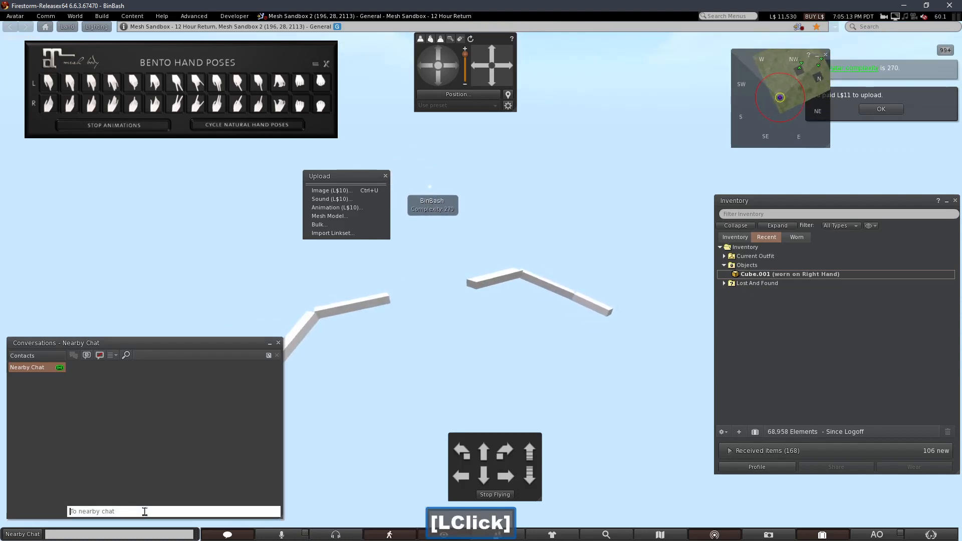
type("rezplat")
key("Return")
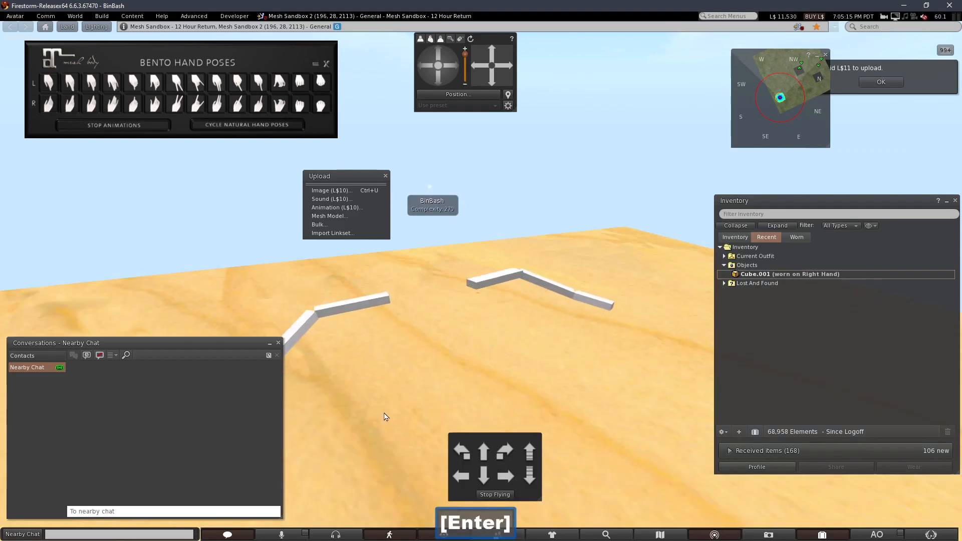
left_click(486, 504)
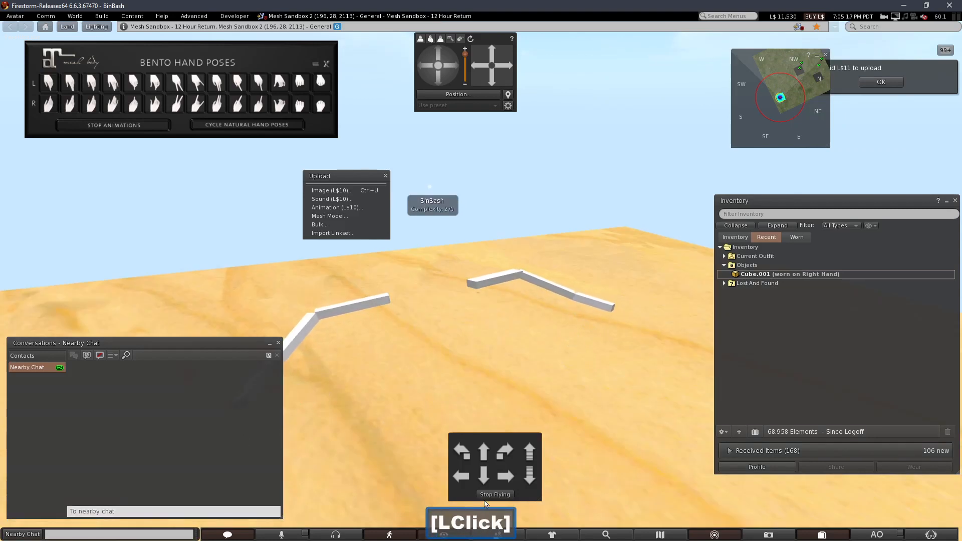
left_click(486, 495)
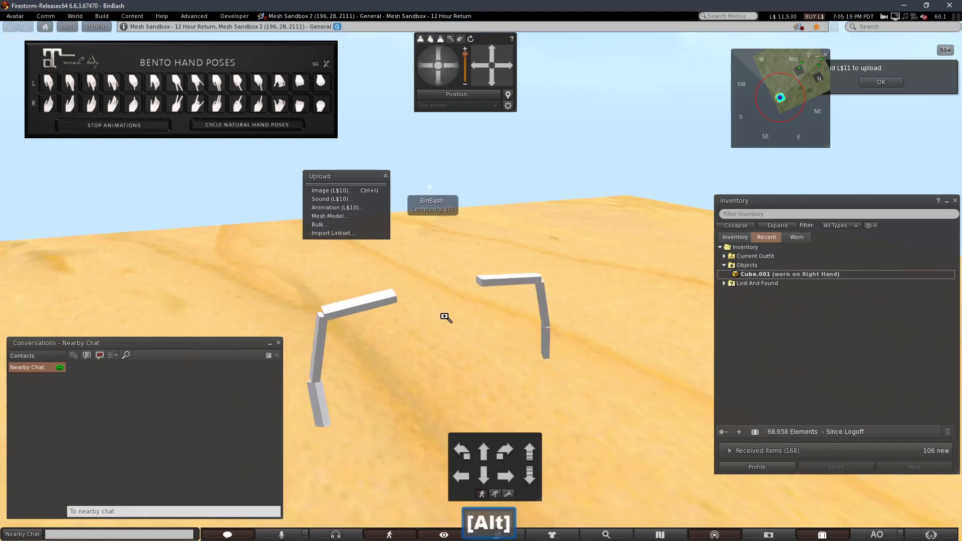
Examine how the worn mesh arms follow the standing avatar from several camera angles, and switch back to Blender
left_click(444, 317, "alt")
double_click(482, 288, "alt")
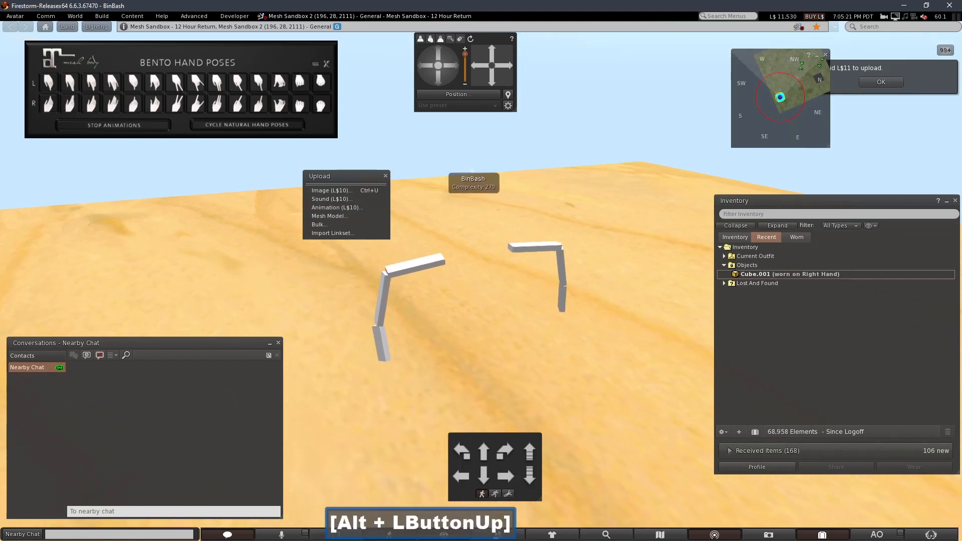
left_click(423, 275, "alt")
left_click_drag(423, 275, 437, 267, "alt")
left_click(482, 284, "alt")
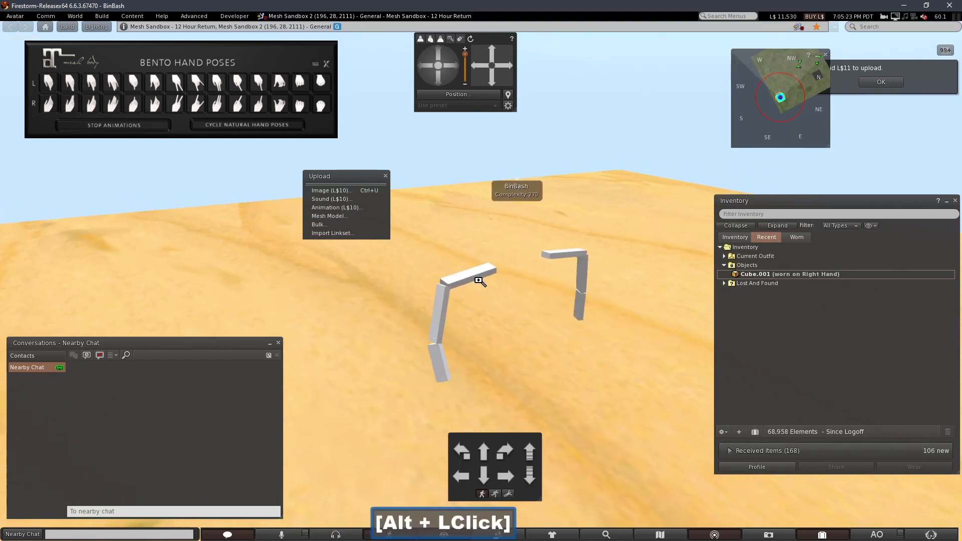
double_click(480, 282, "alt")
left_click(489, 294, "alt")
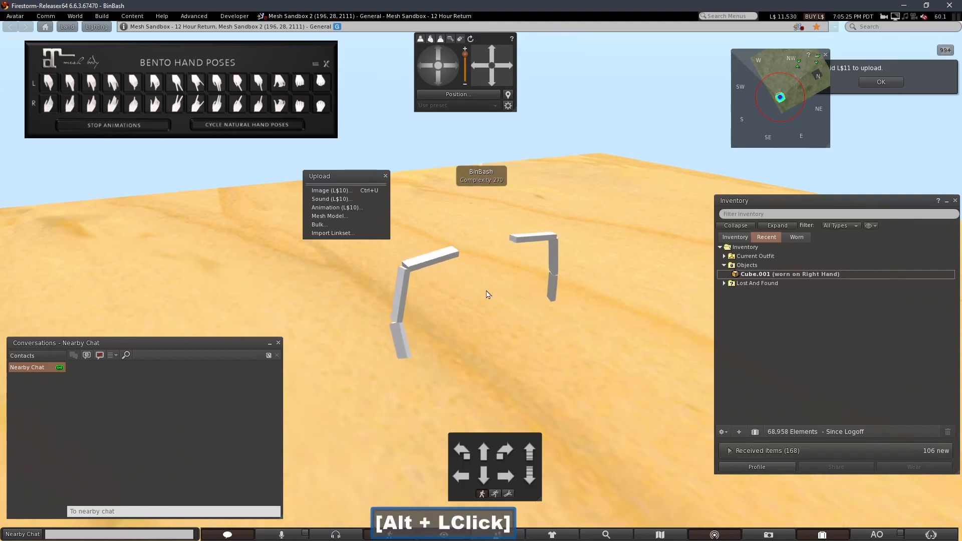
left_click(521, 539)
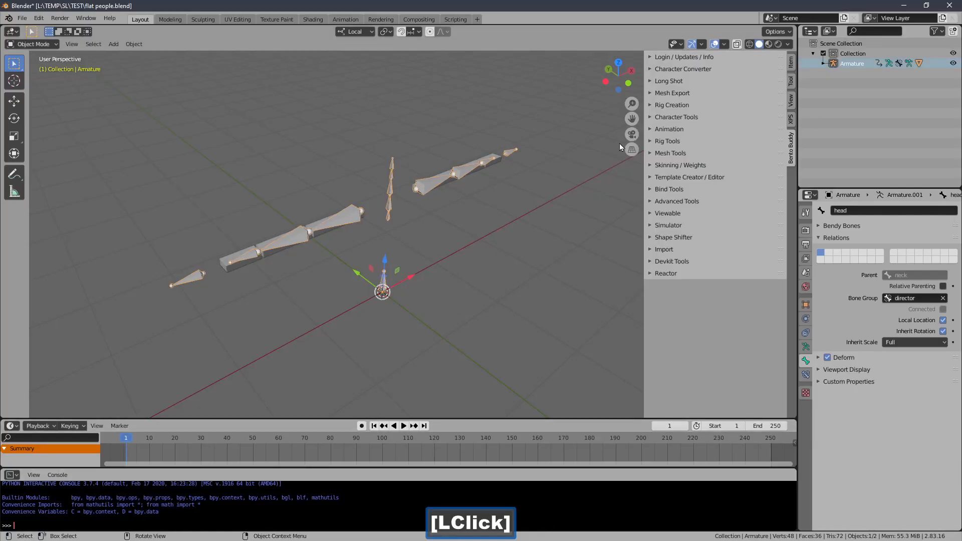
left_click(671, 119)
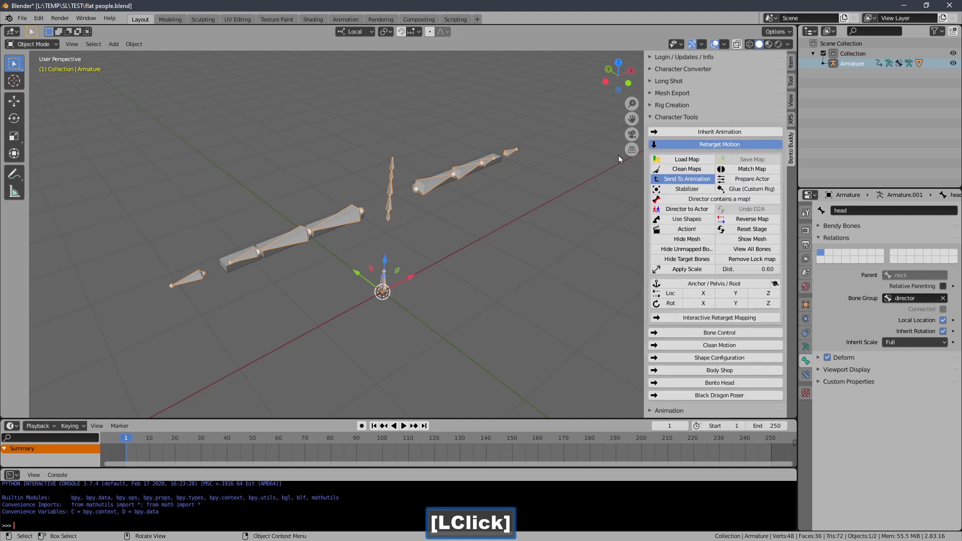
left_click(752, 190)
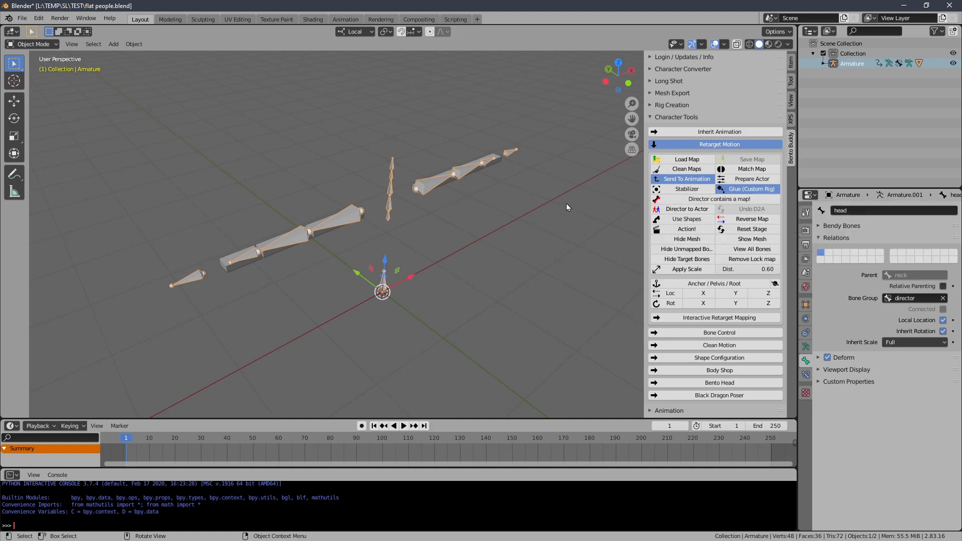
left_click(737, 189)
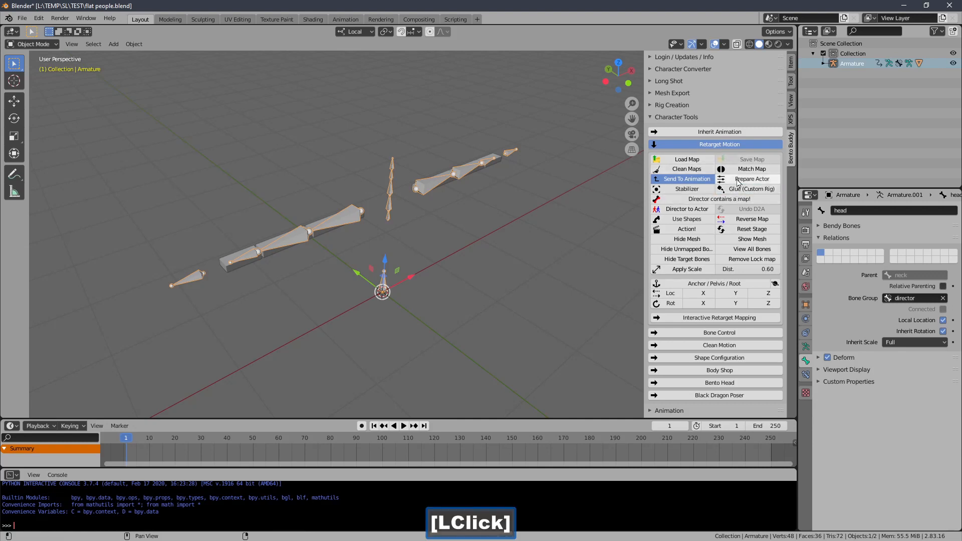
left_click(717, 145)
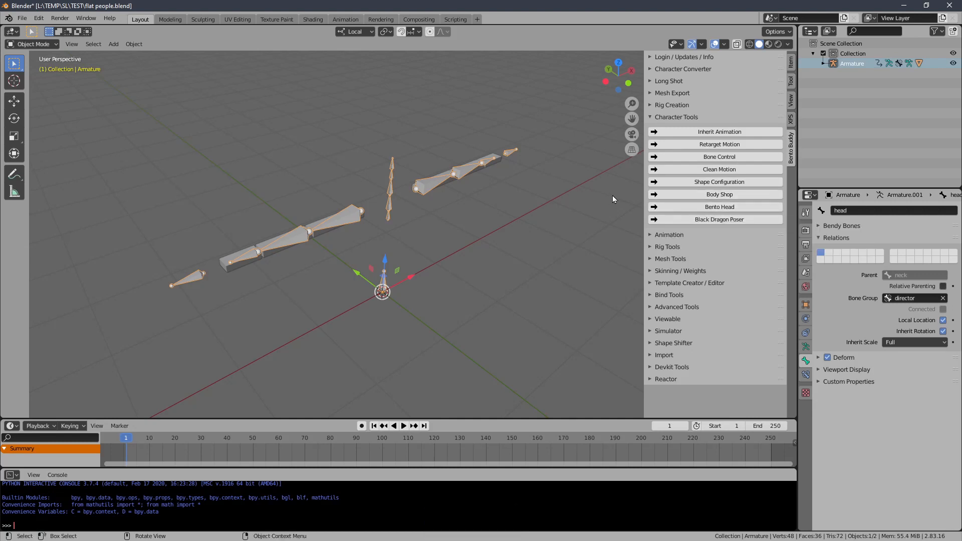
Enable Send To Animation for the Snap To Map tools and snap the Bento bones to the selected armature's map
left_click(717, 157)
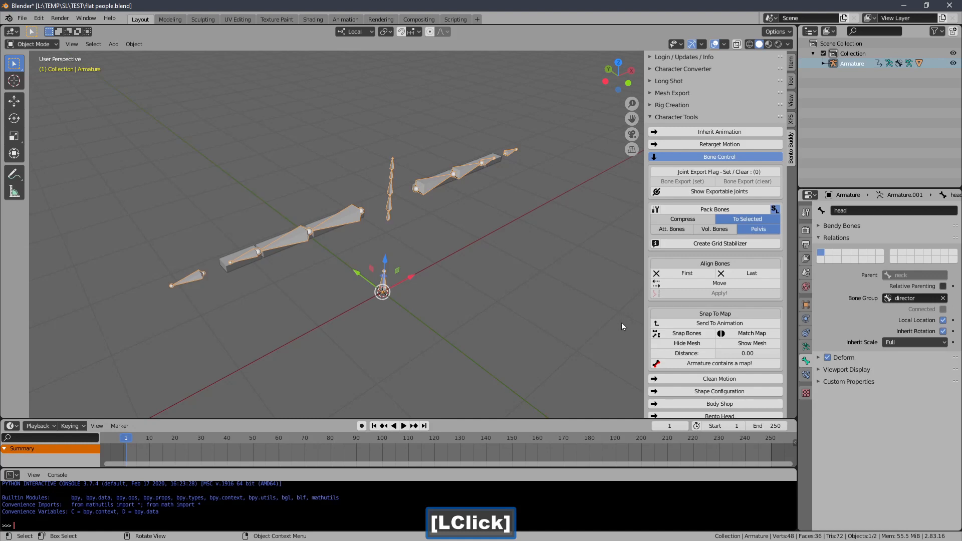
left_click(687, 325)
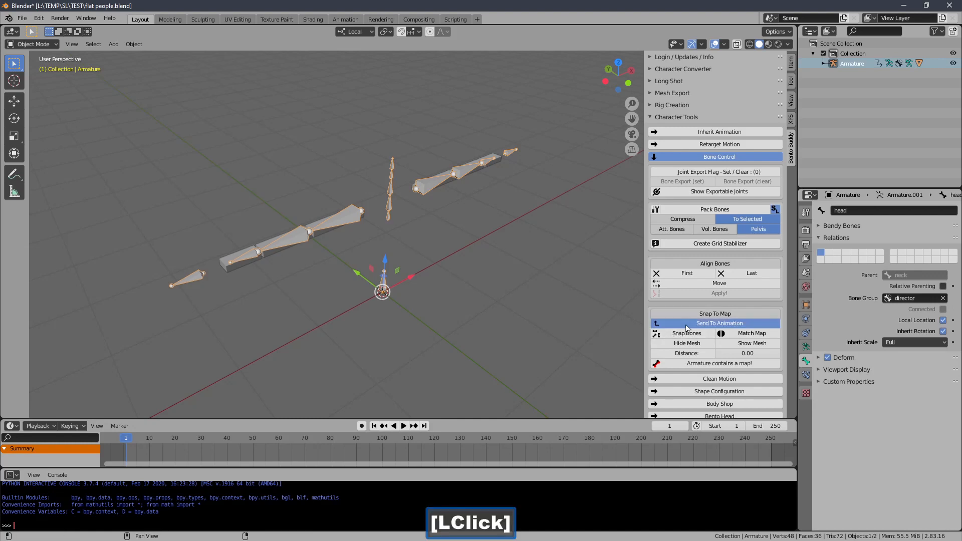
left_click_drag(788, 154, 787, 213)
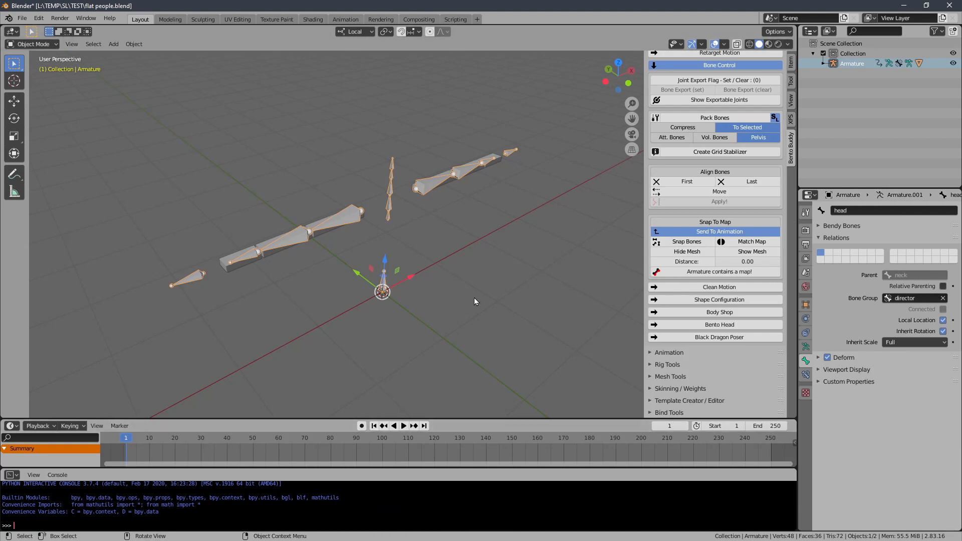
left_click(695, 244)
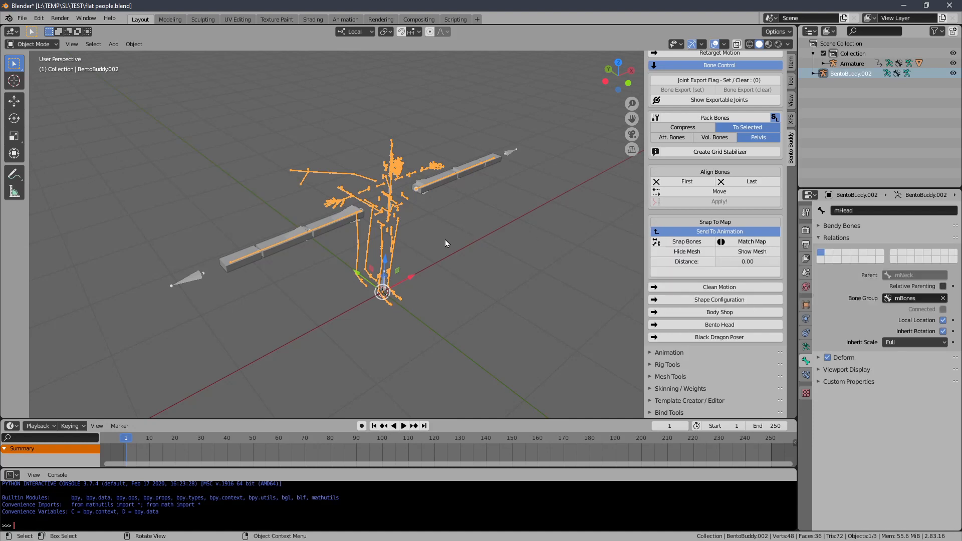
Delete the snapped Bento Buddy rig, and snap the bones again from the reselected custom armature
key("Delete")
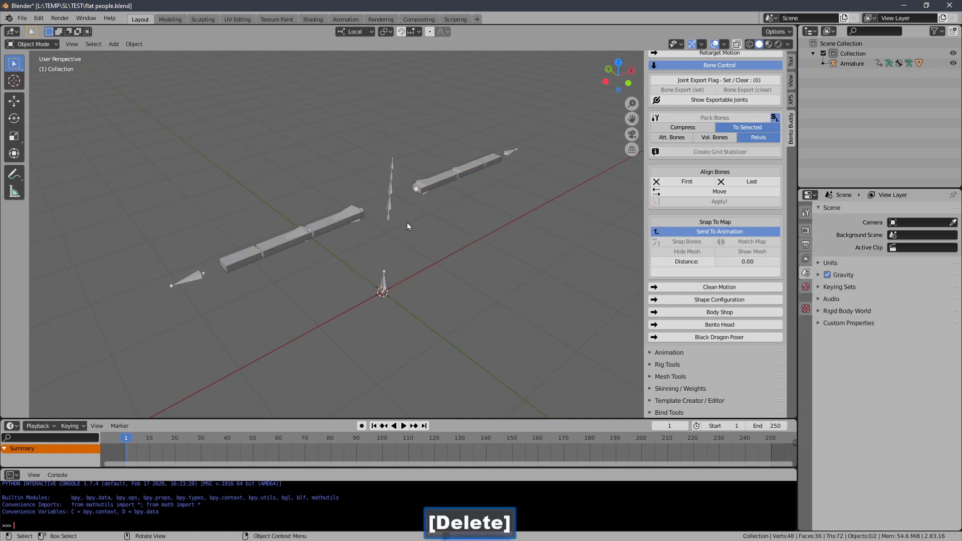
left_click(388, 205)
left_click(675, 244)
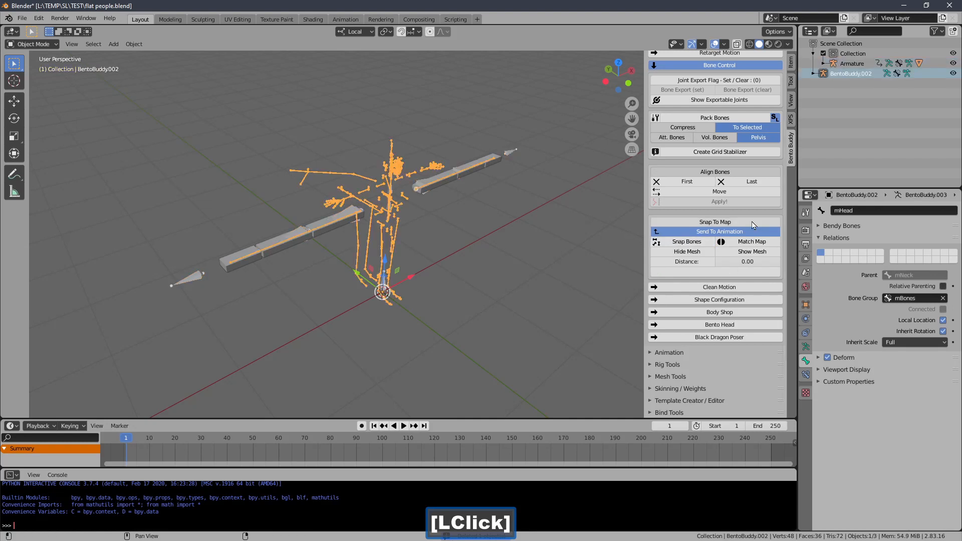
Show the Bento Buddy animation export tools and delete the snapped Bento Buddy rig from the scene
left_click_drag(787, 227, 778, 131)
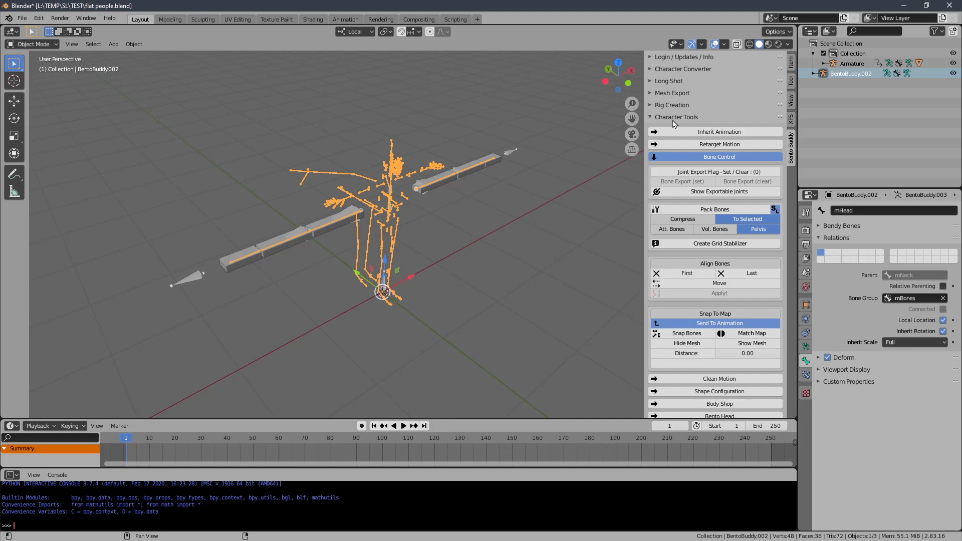
left_click(676, 117)
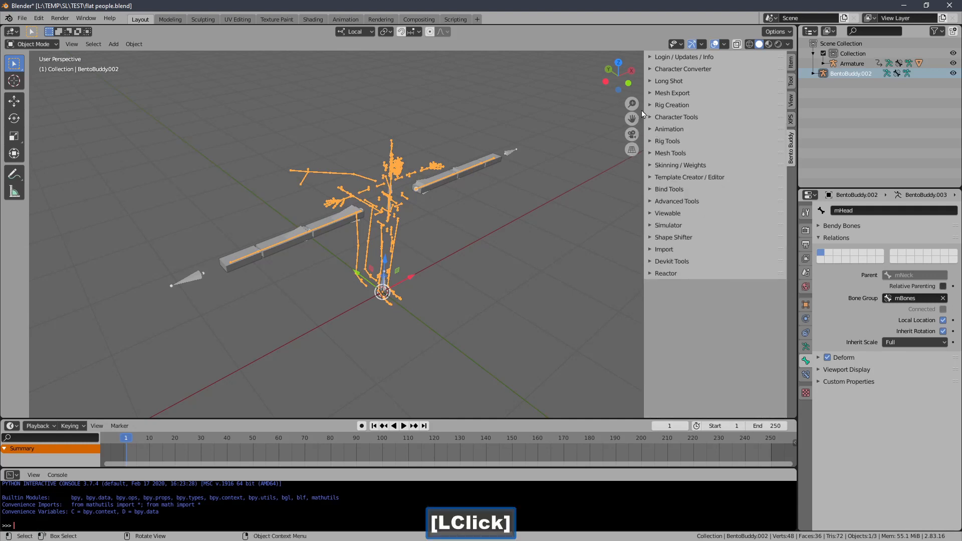
left_click(669, 129)
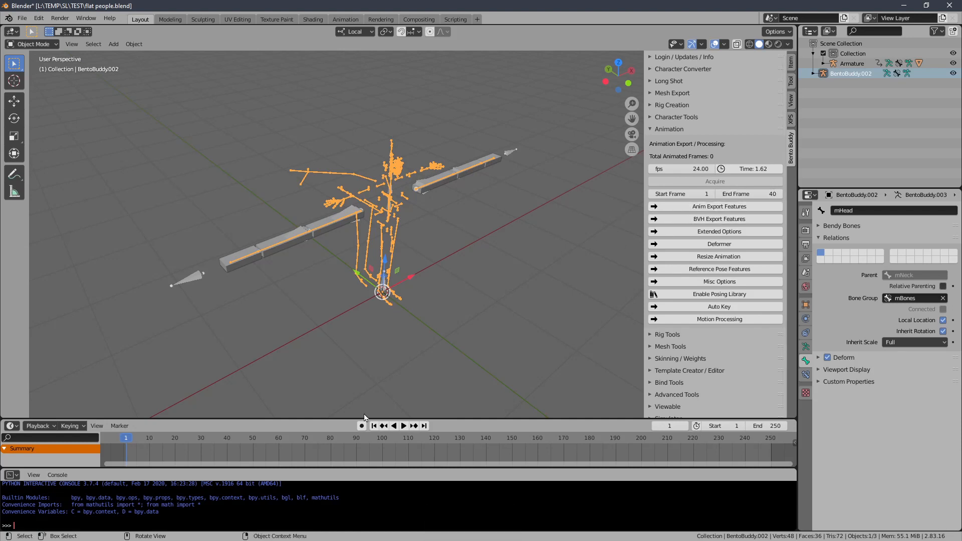
middle_click_drag(295, 449, 333, 448, "shift")
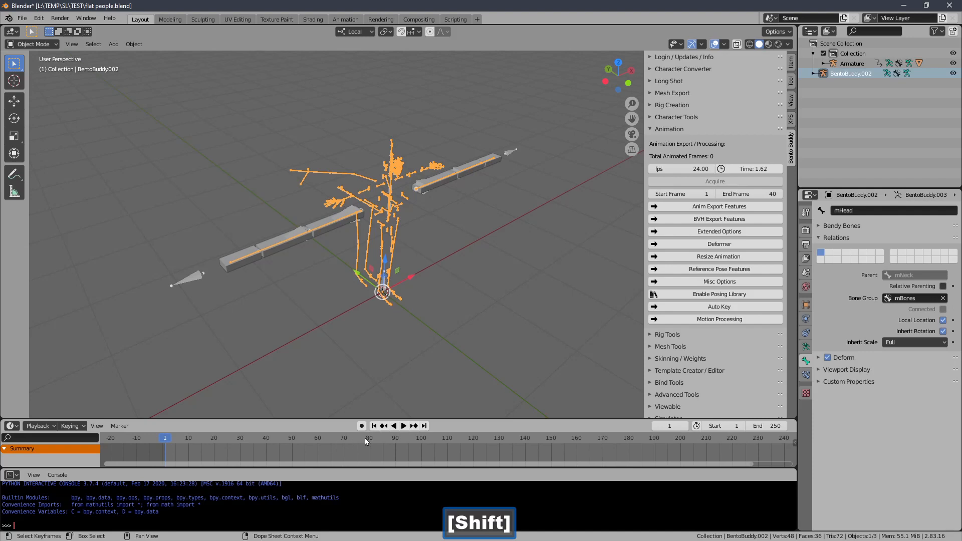
key("Delete")
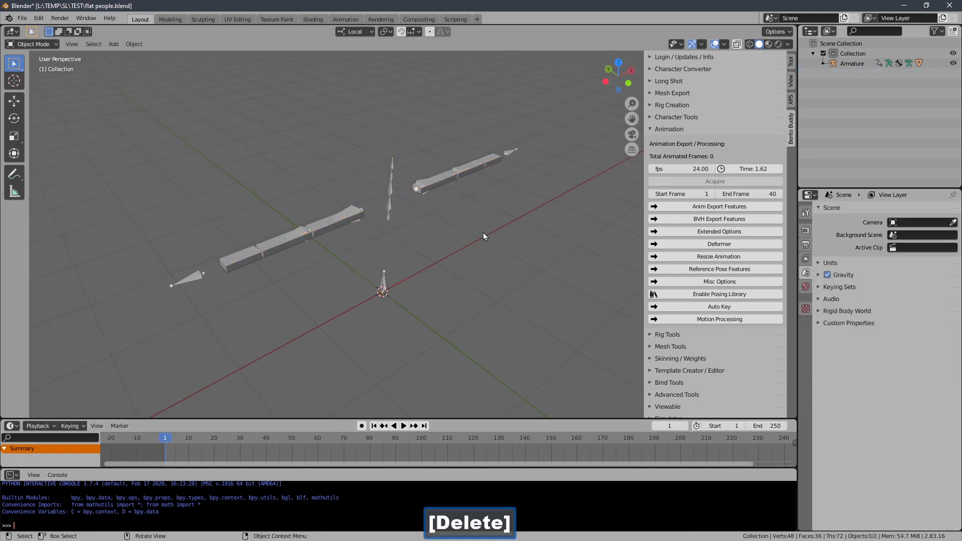
Put the custom armature in Pose Mode with all bones selected, and duplicate the frame 1 keyframes to frame 80
left_click(215, 287)
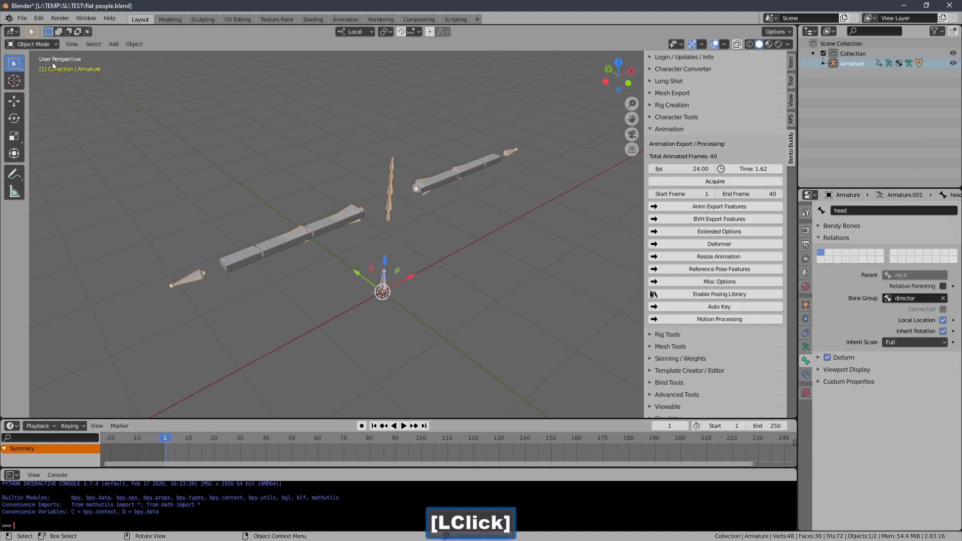
left_click(48, 44)
left_click(49, 76)
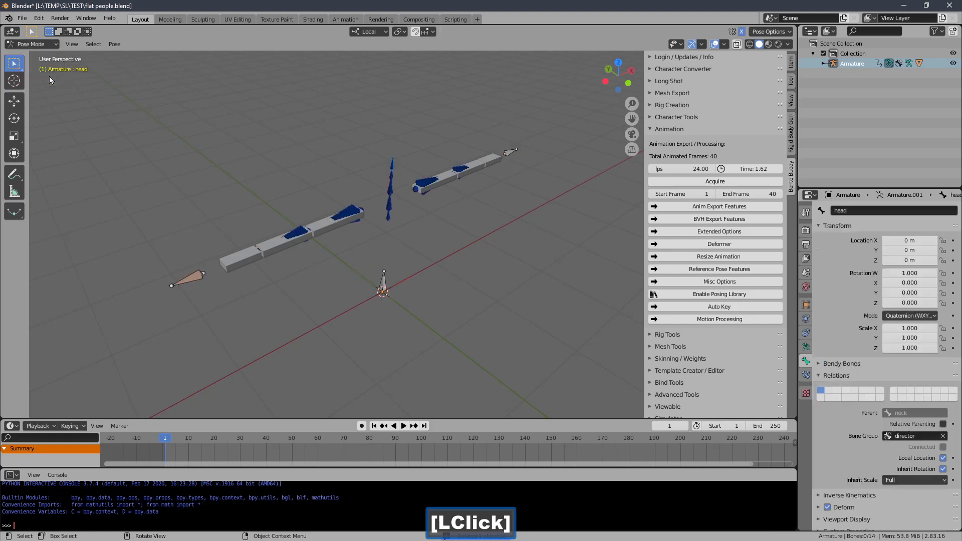
key("a")
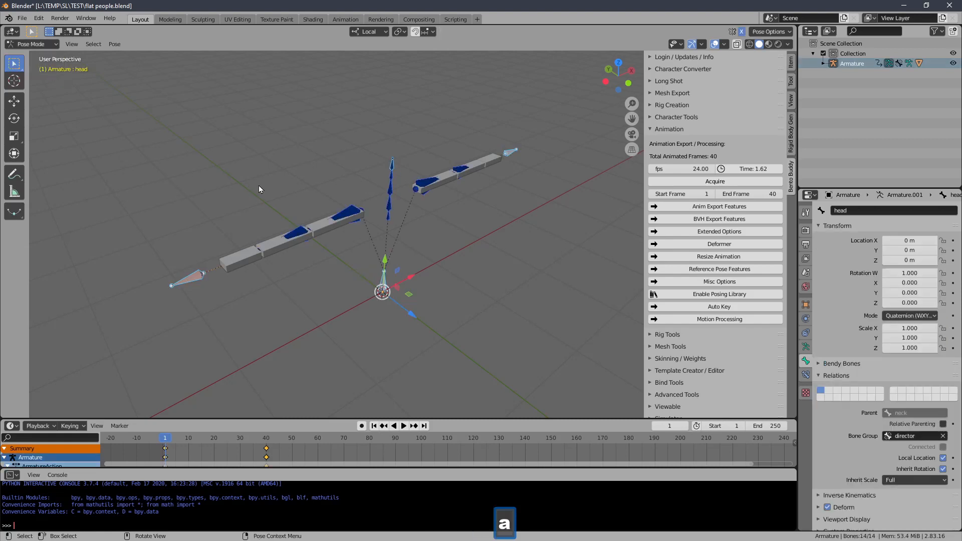
left_click_drag(190, 449, 147, 459)
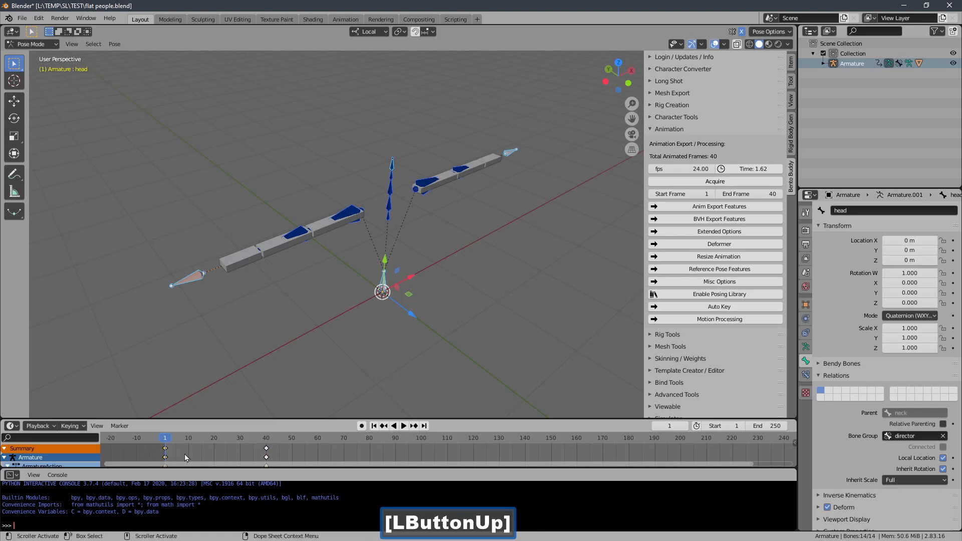
key("shift+d")
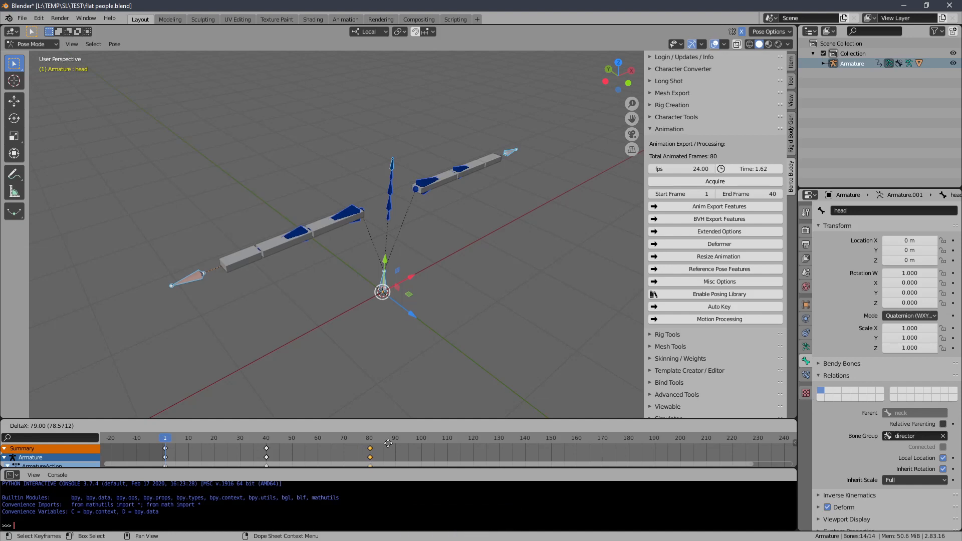
left_click(390, 443)
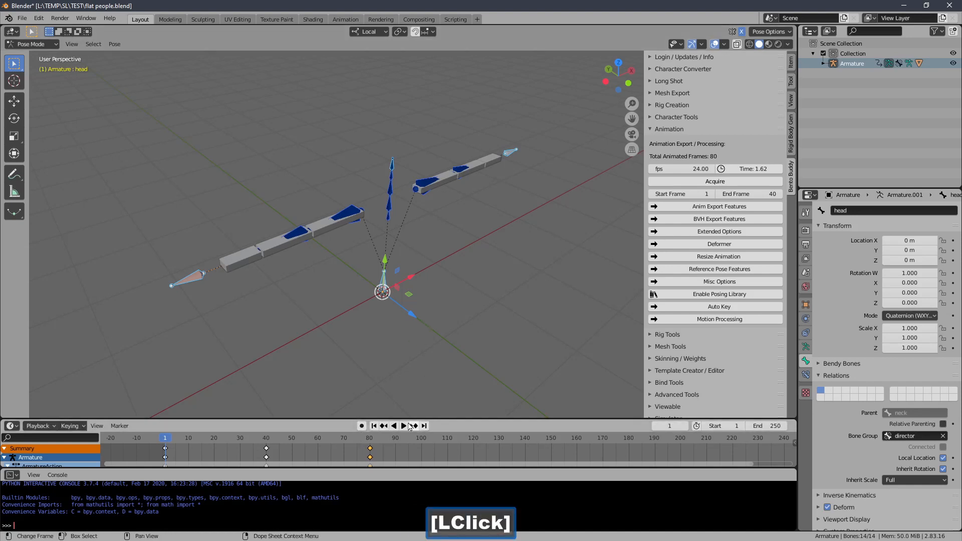
Set the scene's end frame to 80, and play the animation before returning to the first frame
left_click(765, 426)
type("80")
key("Return")
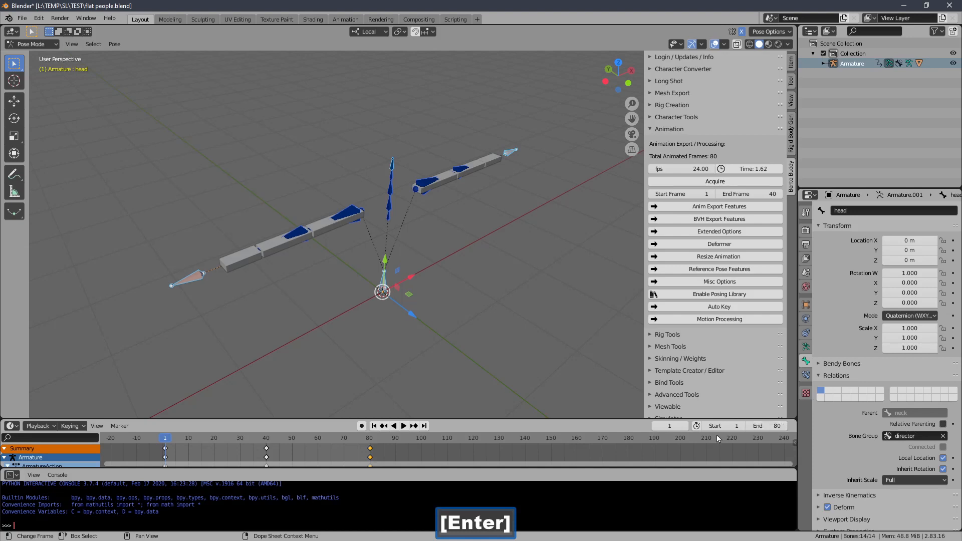
left_click(403, 426)
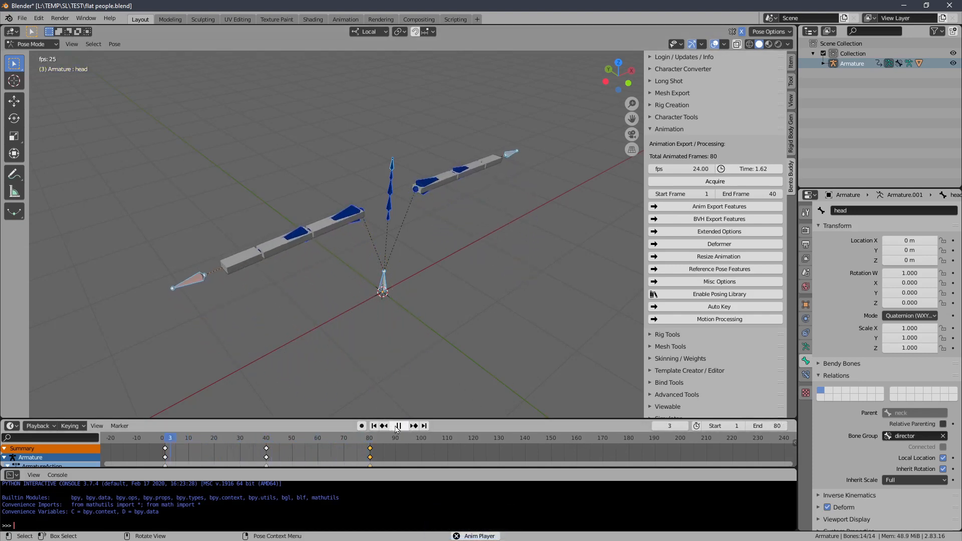
left_click(373, 426)
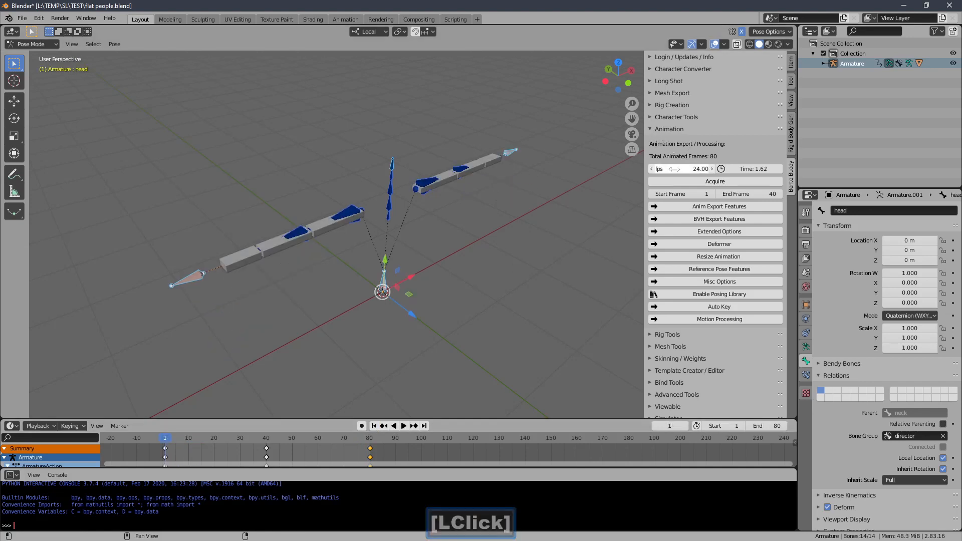
Acquire the scene's frame range for the anim export, and set base name animation, base priority 4 and looping
left_click(718, 183)
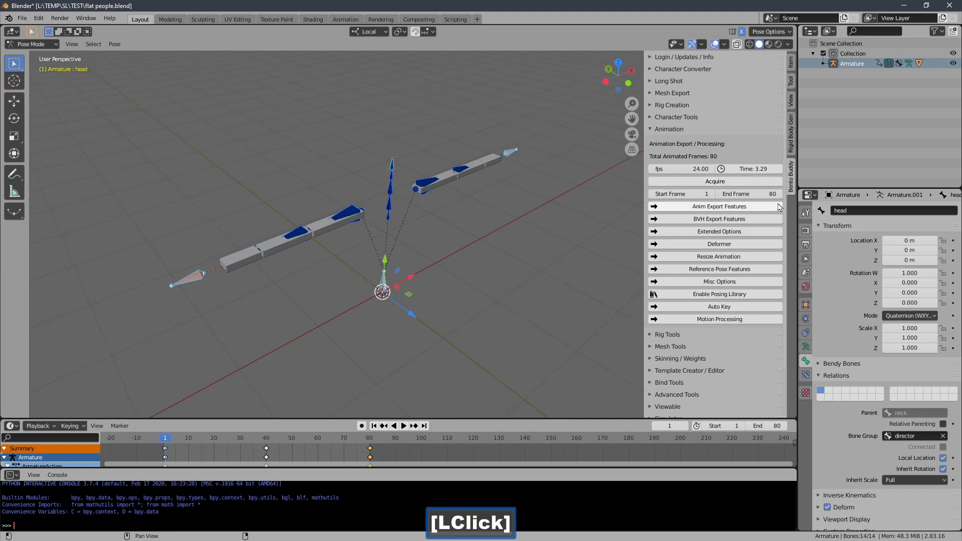
left_click(735, 207)
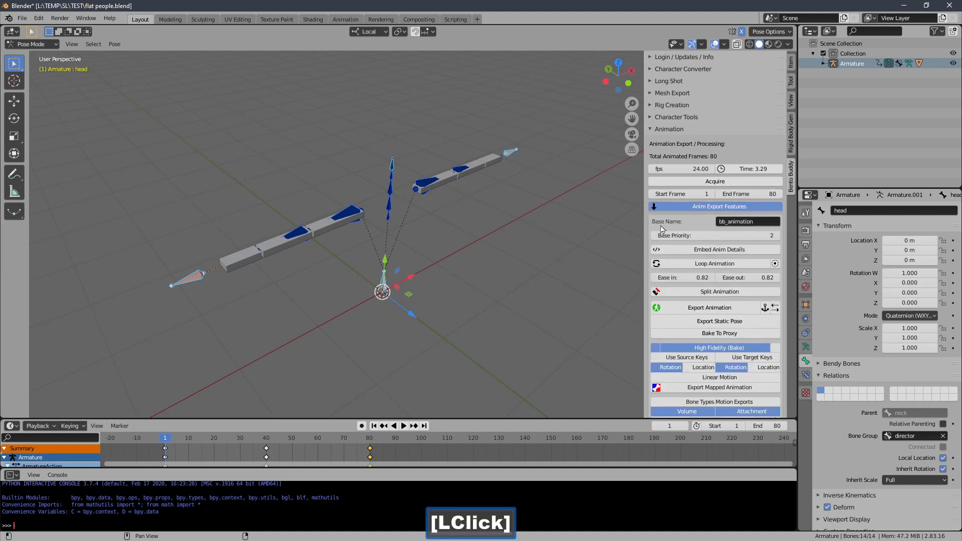
key("Left")
key("Delete")
key("Delete")
key("Delete")
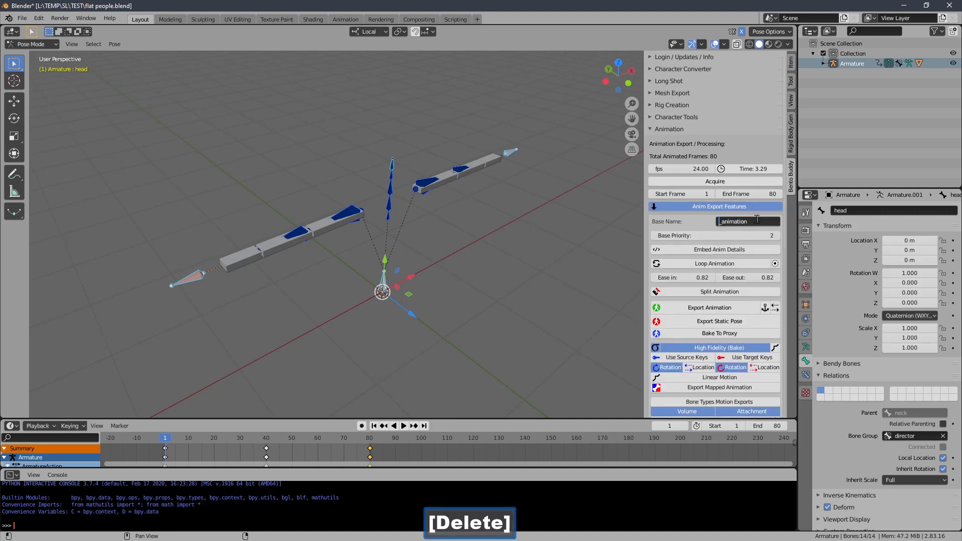
key("Return")
double_click(777, 236)
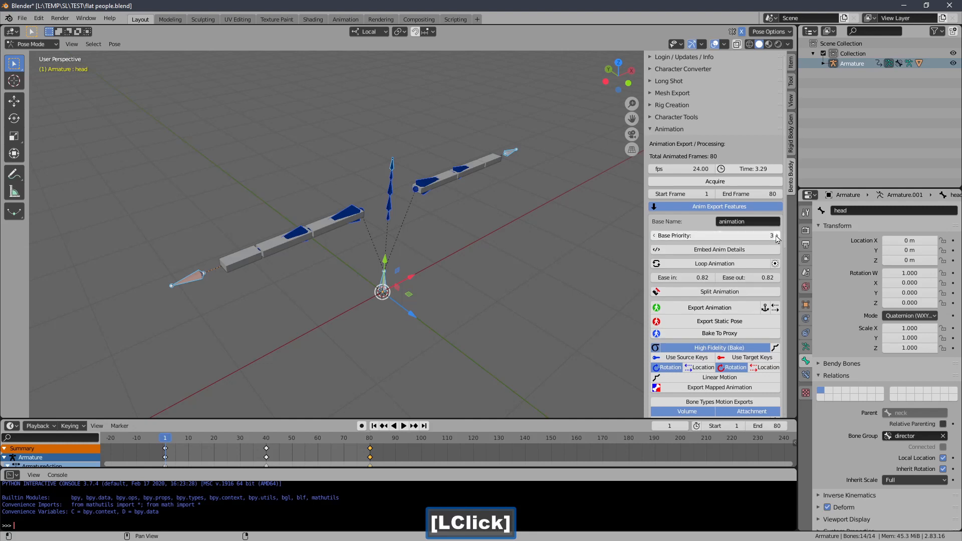
double_click(688, 265)
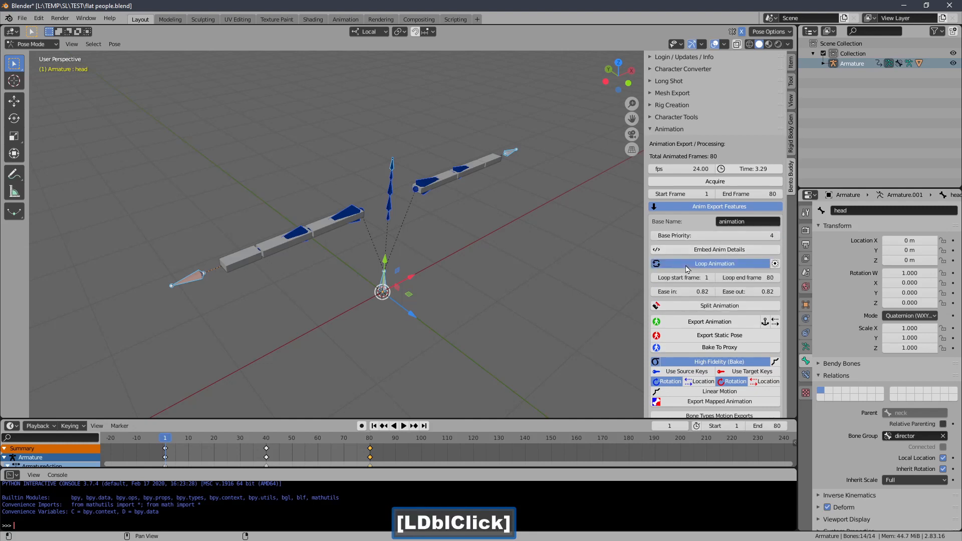
Try to export the armature's animation as animation.anim in the test_material folder, overwriting the existing file
left_click(686, 326)
left_click(228, 263)
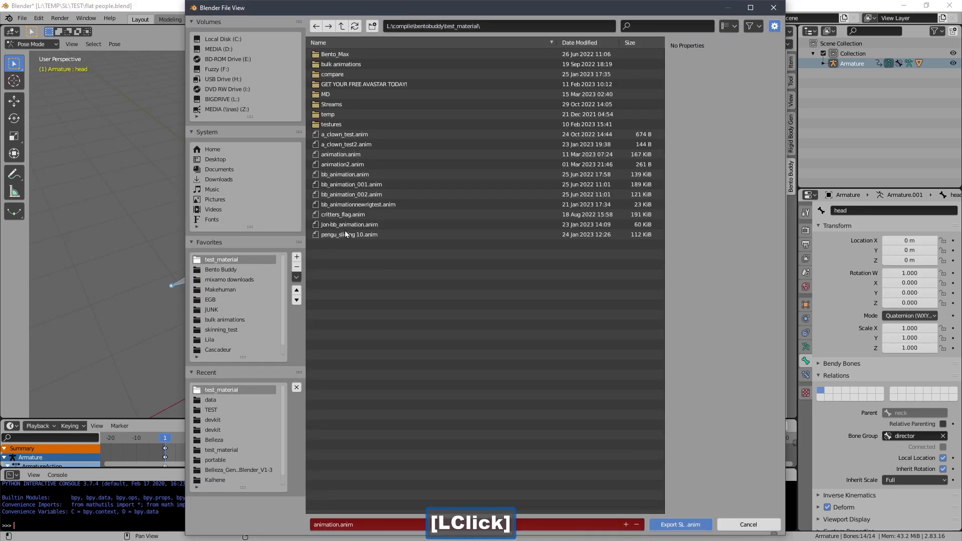
left_click(350, 155)
left_click(689, 529)
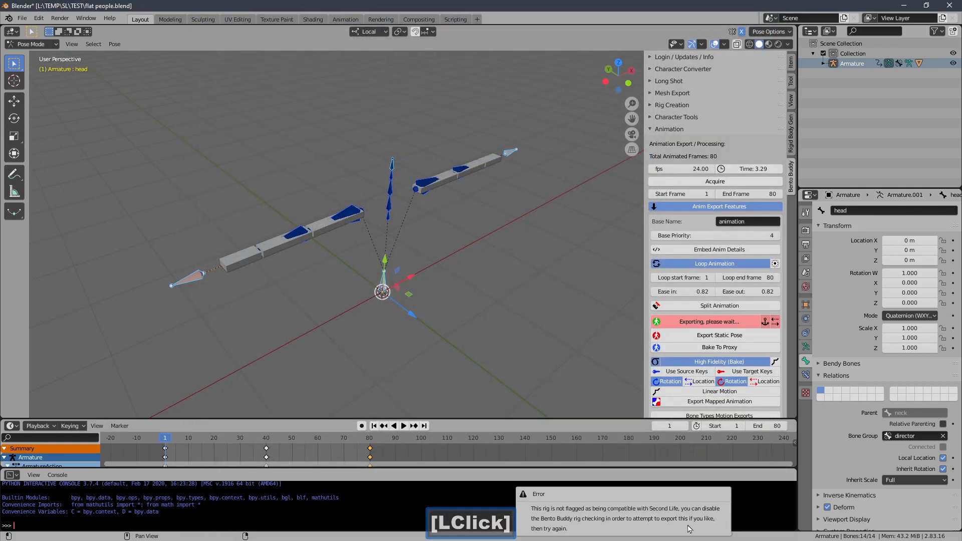
left_click_drag(595, 501, 537, 377)
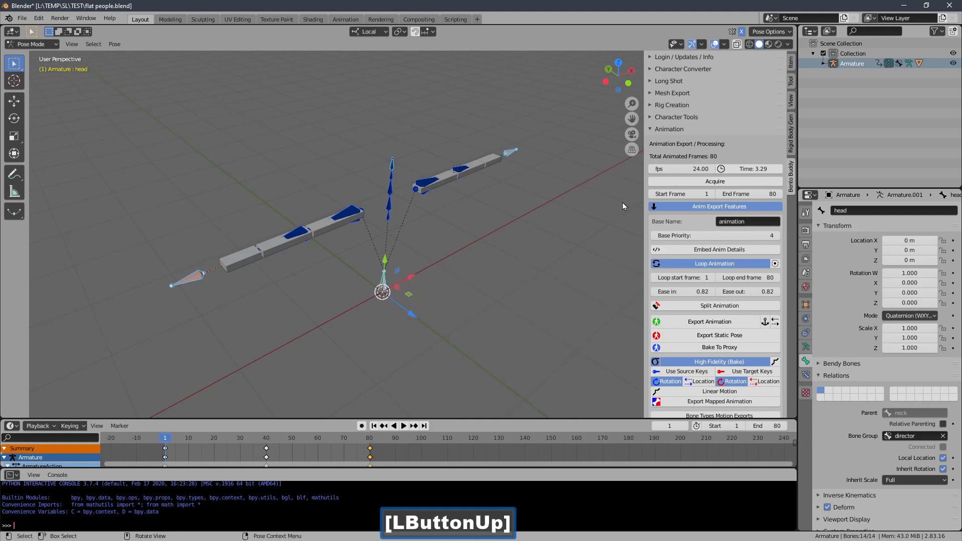
left_click(670, 57)
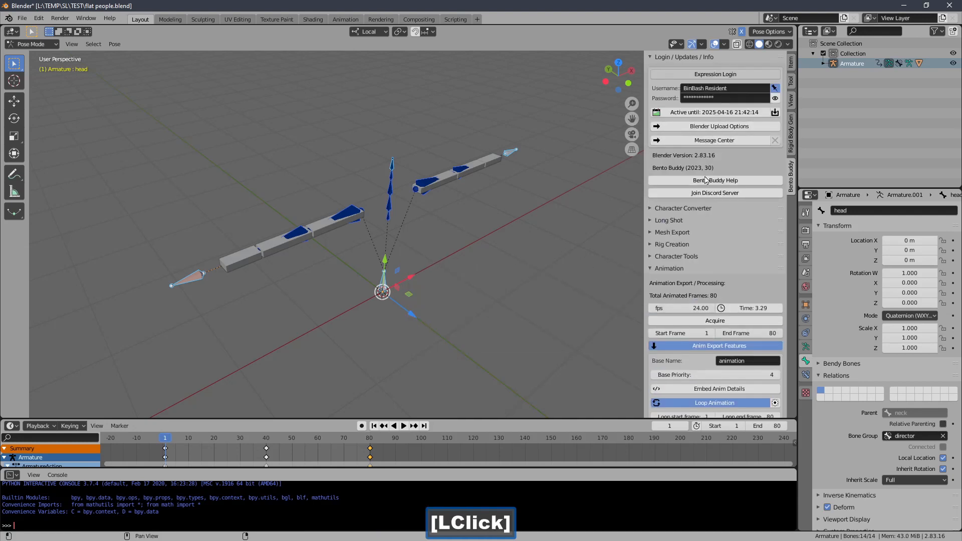
left_click(672, 58)
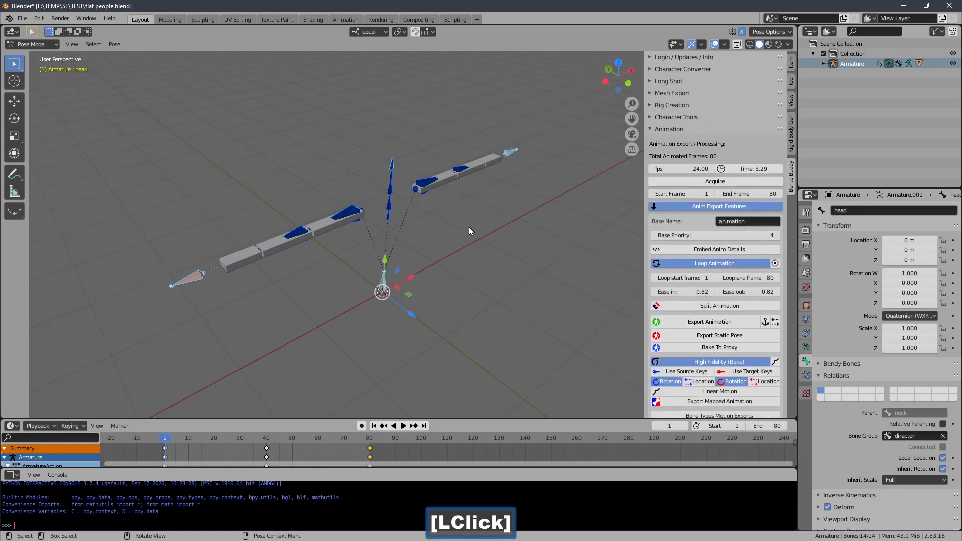
Snap a Bento Buddy rig to the custom armature's stored bone map, with Send To Animation enabled
left_click(673, 118)
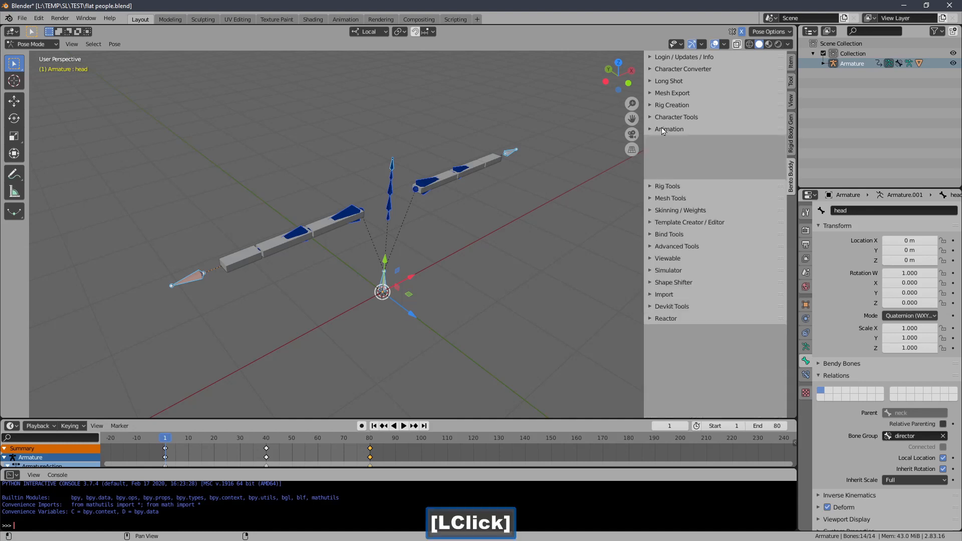
left_click(677, 156)
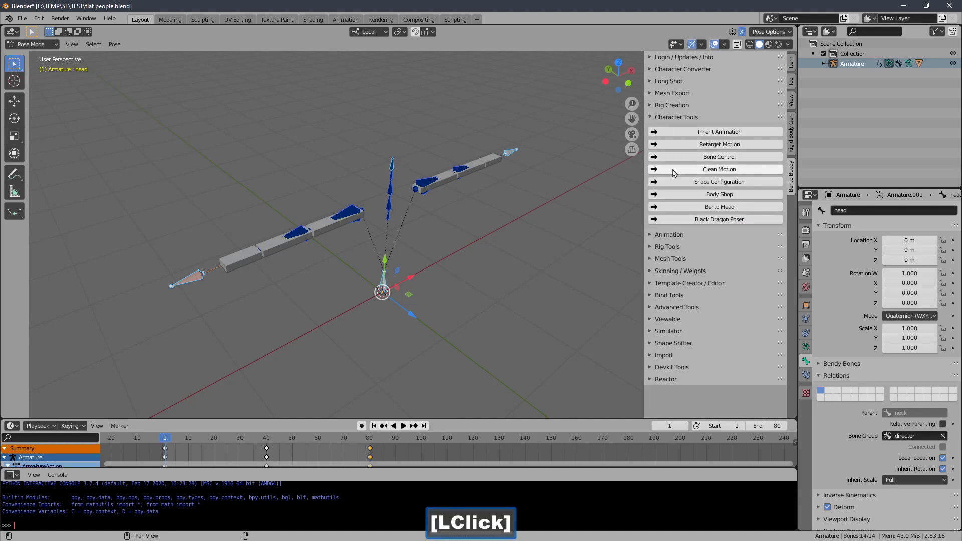
left_click(678, 194)
left_click(678, 194)
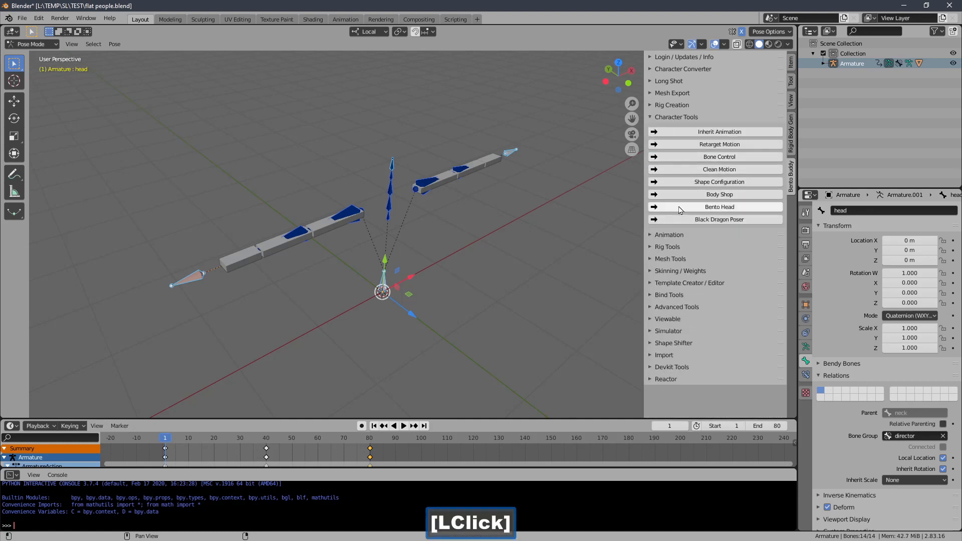
left_click(680, 207)
left_click(679, 209)
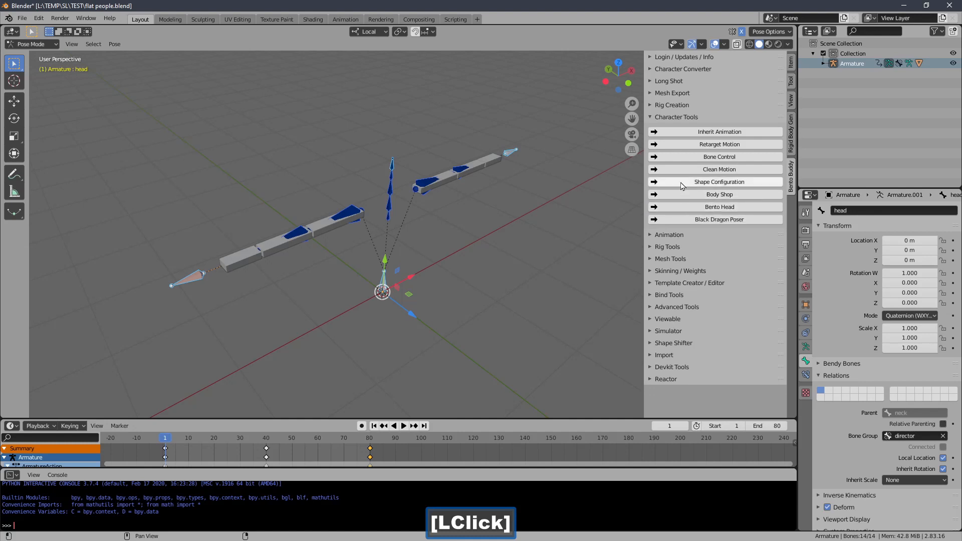
left_click(677, 157)
left_click(686, 334)
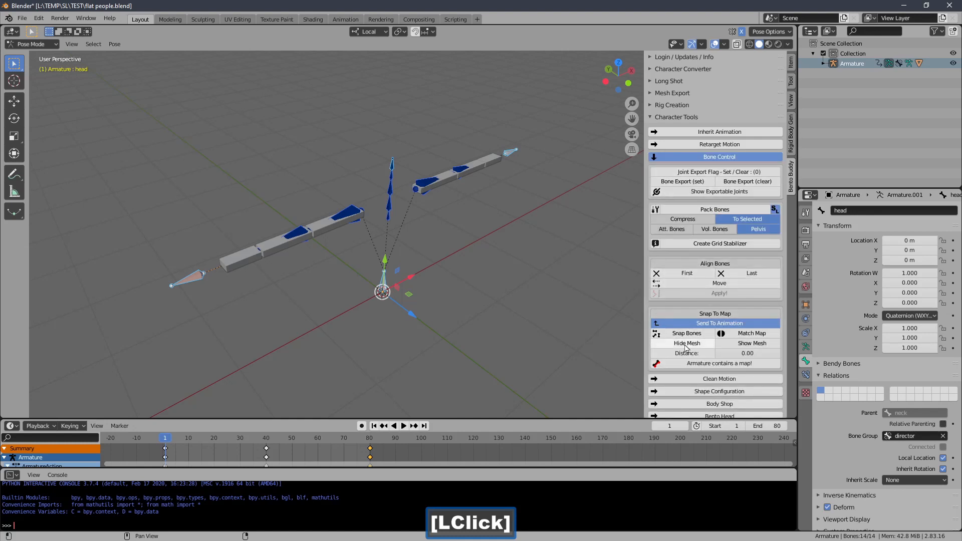
left_click(663, 158)
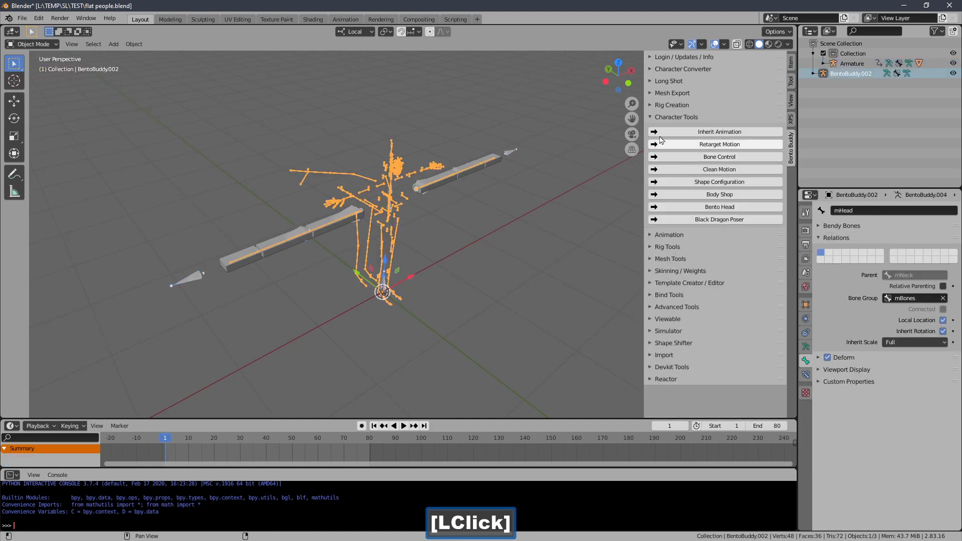
left_click(665, 118)
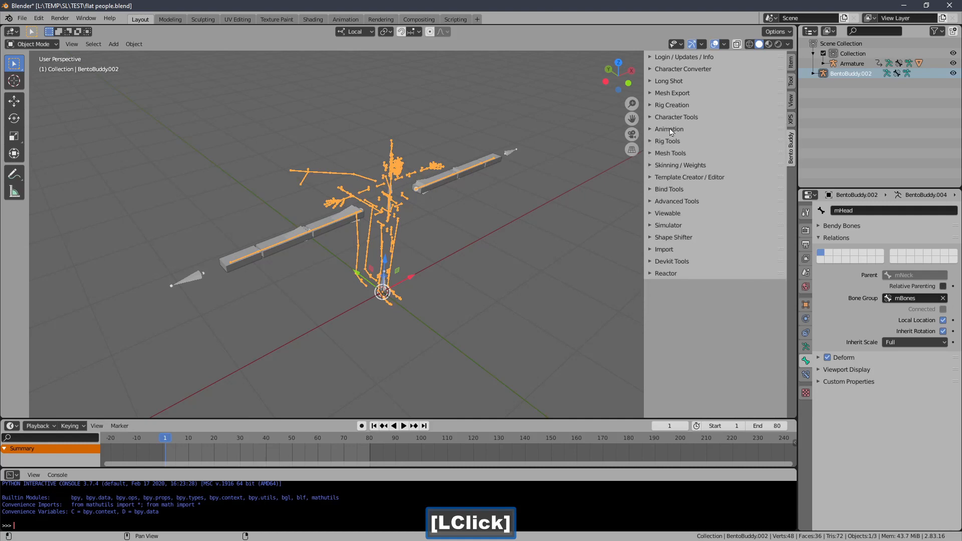
Export the snapped rig's looping animation over animation.anim in the test_material folder, and delete the snapped rig
left_click(670, 130)
left_click(693, 323)
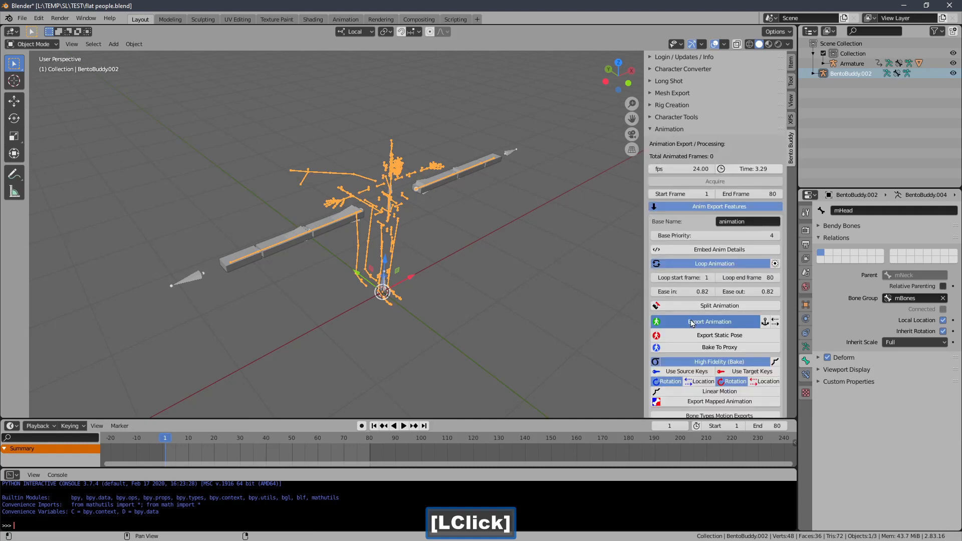
left_click(211, 261)
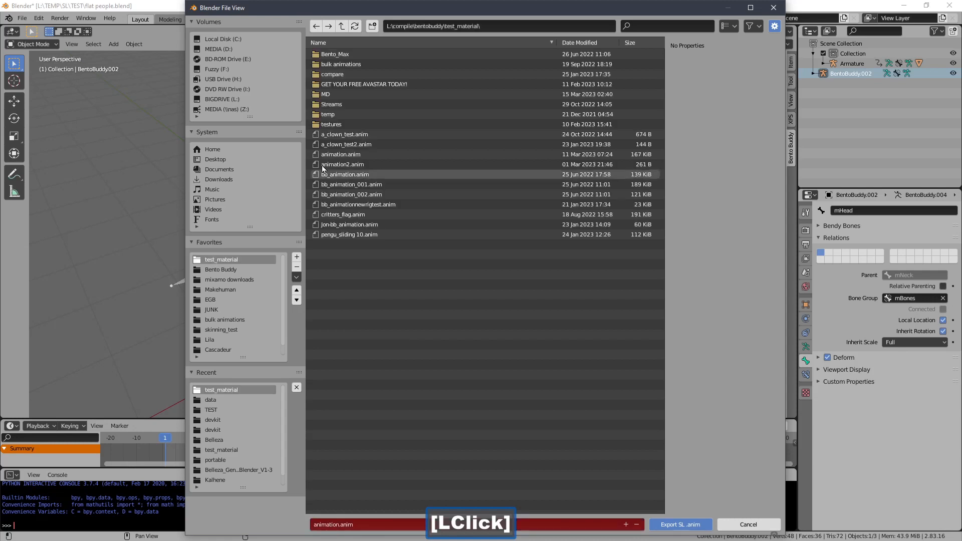
left_click(345, 157)
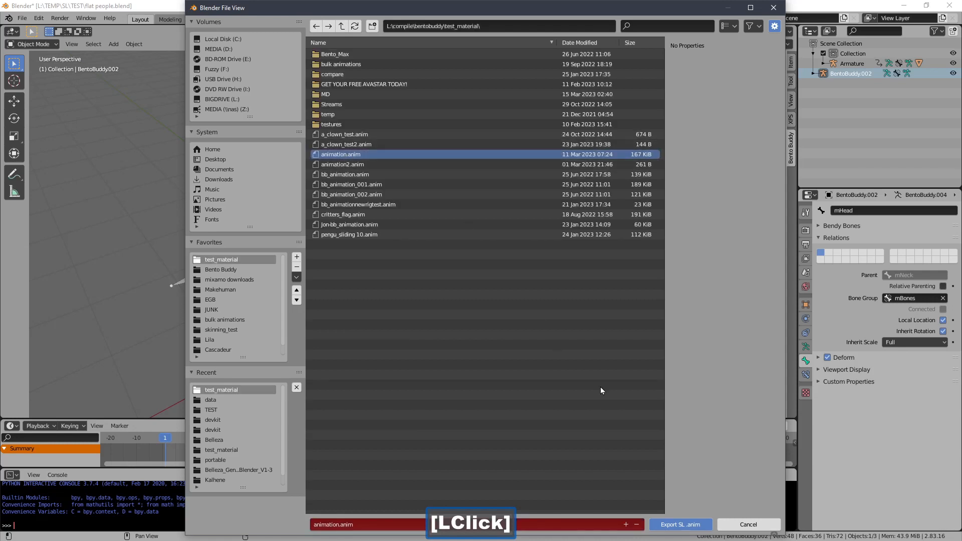
left_click(680, 525)
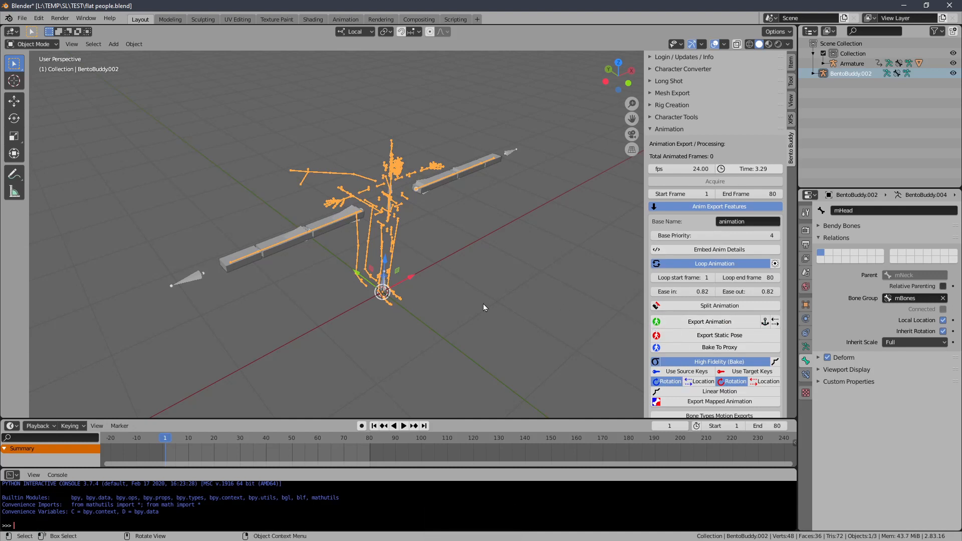
key("Delete")
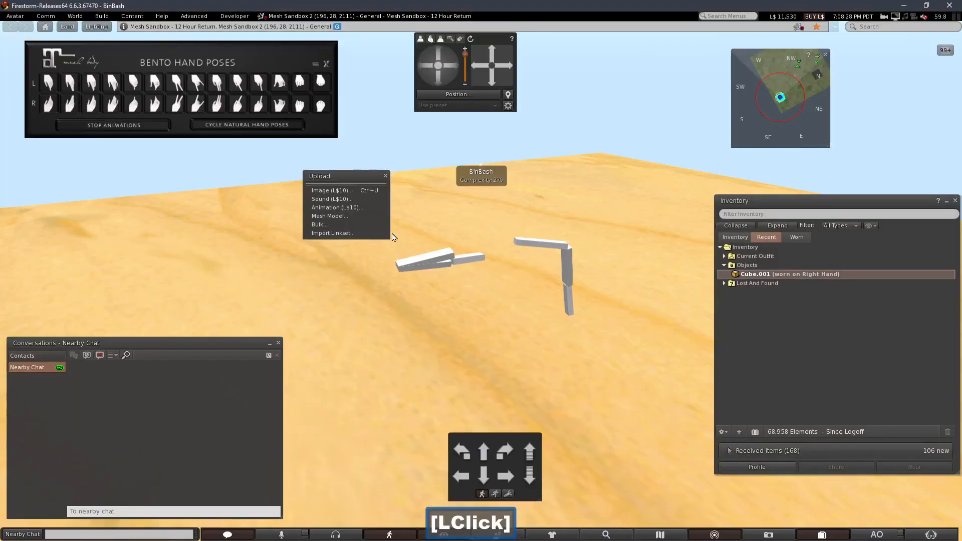
Switch to Firestorm, upload animation.anim from the test_material folder, and play the uploaded animation in-world
left_click(346, 208)
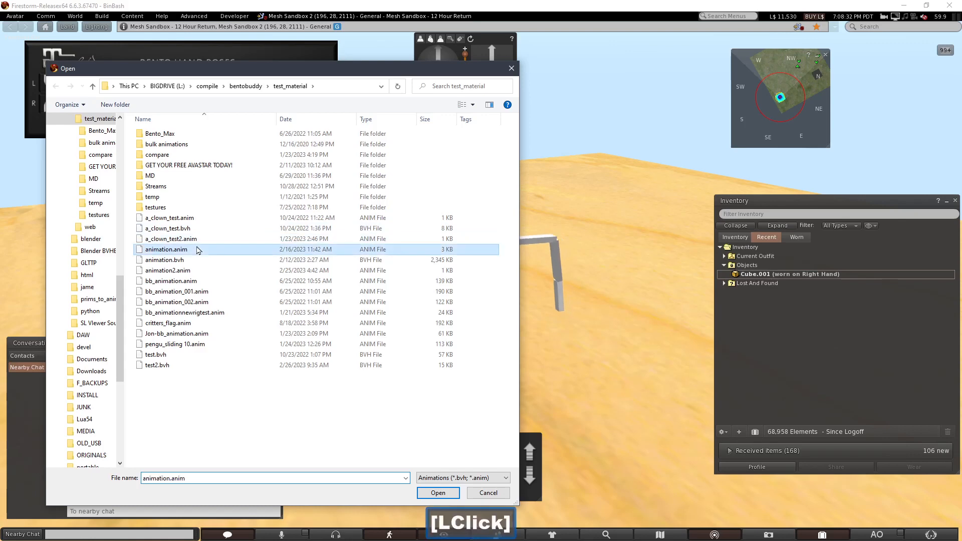
double_click(215, 249)
left_click(429, 295)
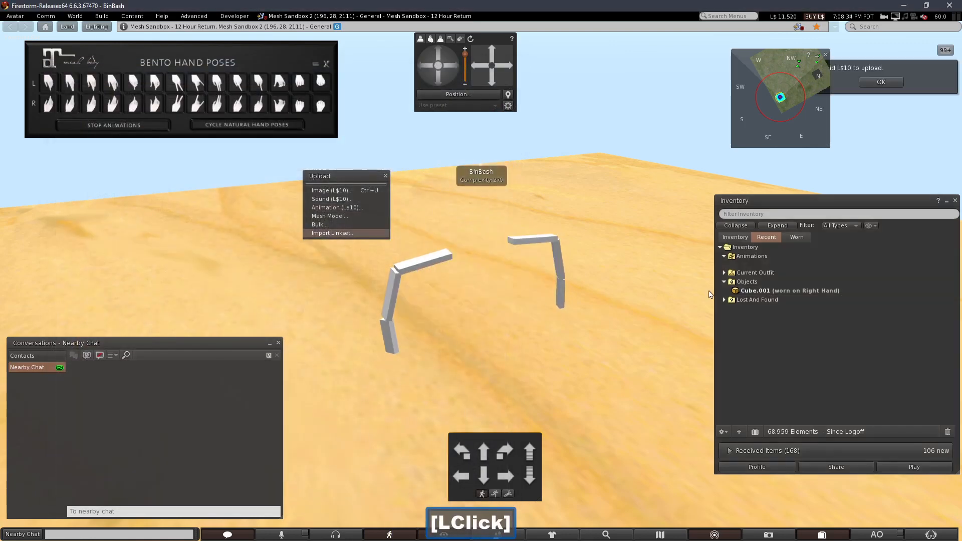
double_click(750, 269)
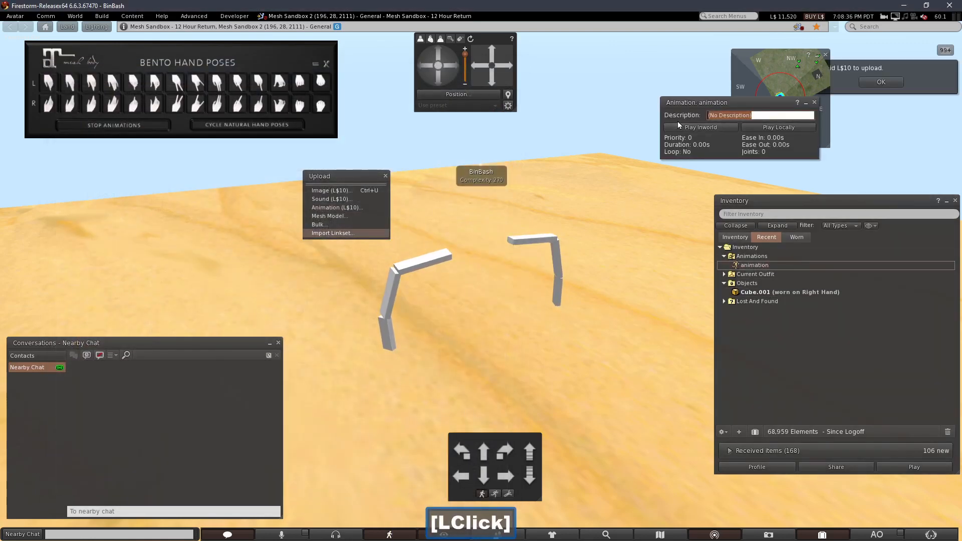
left_click(691, 127)
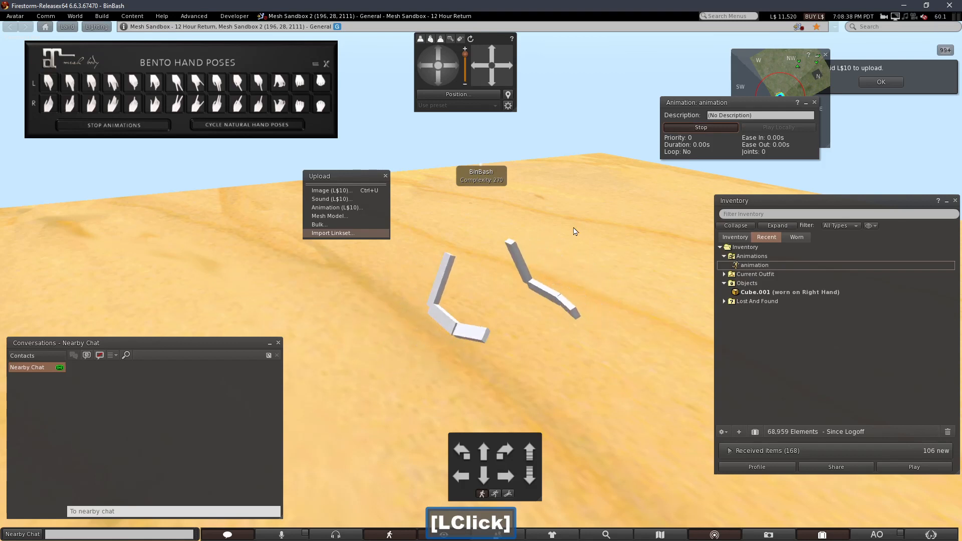